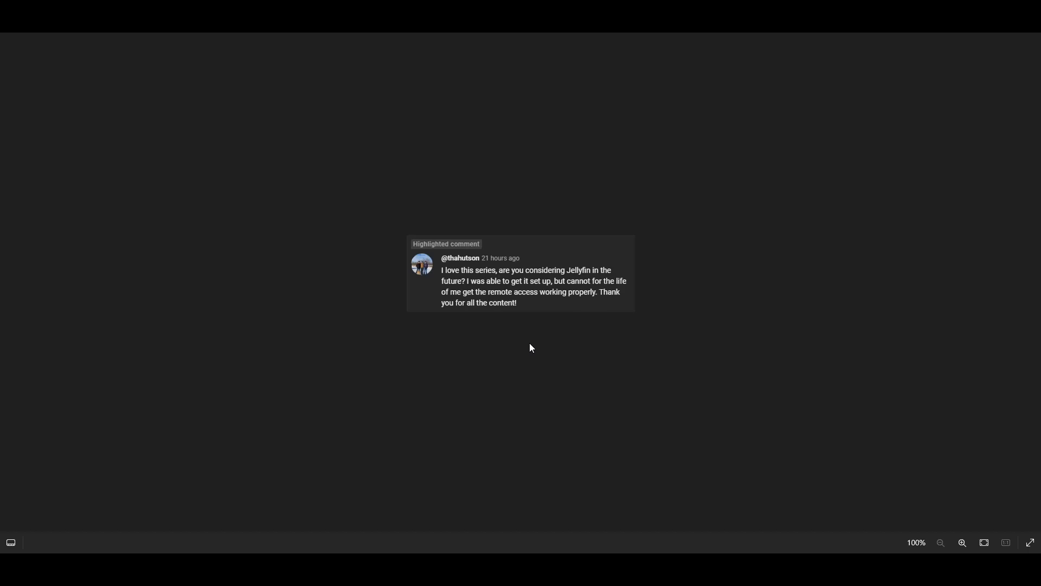
# Examine the Jellyfin GitHub repository's file list, releases, packages, contributors and languages.
pyautogui.scroll(5, 525, 269)
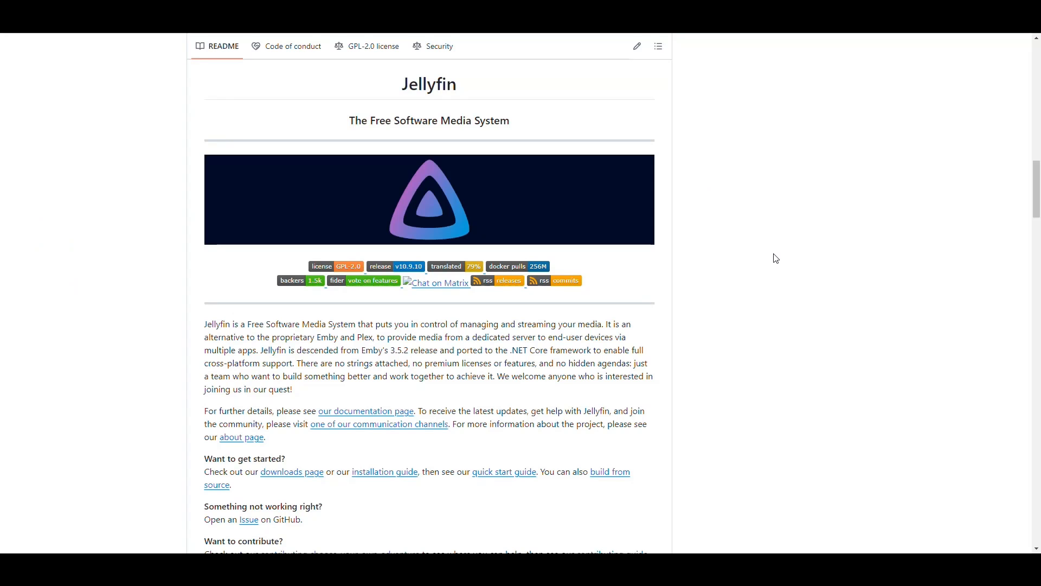
pyautogui.scroll(10, 775, 260)
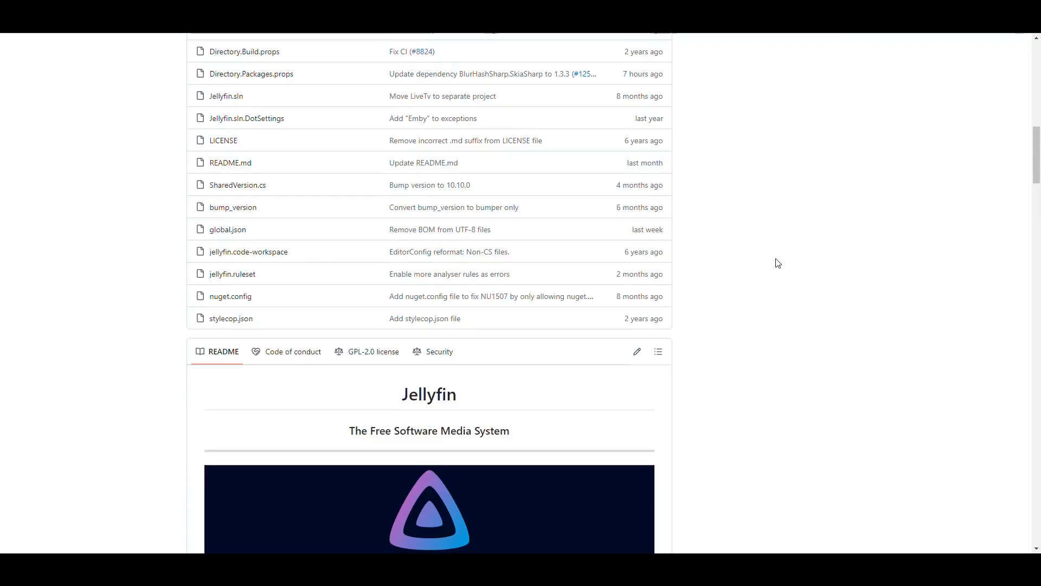
pyautogui.scroll(5, 767, 270)
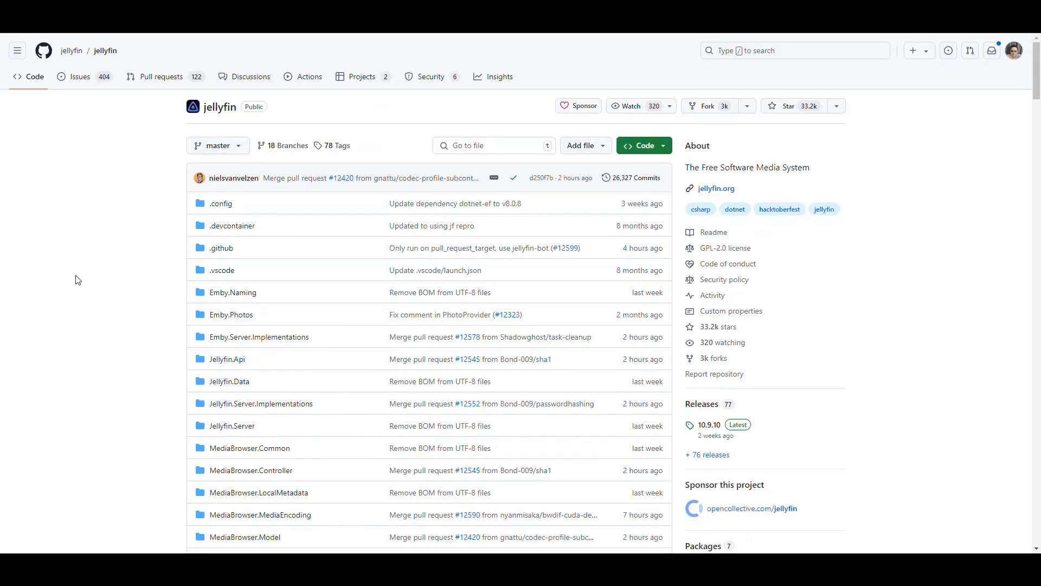
pyautogui.scroll(-5, 112, 244)
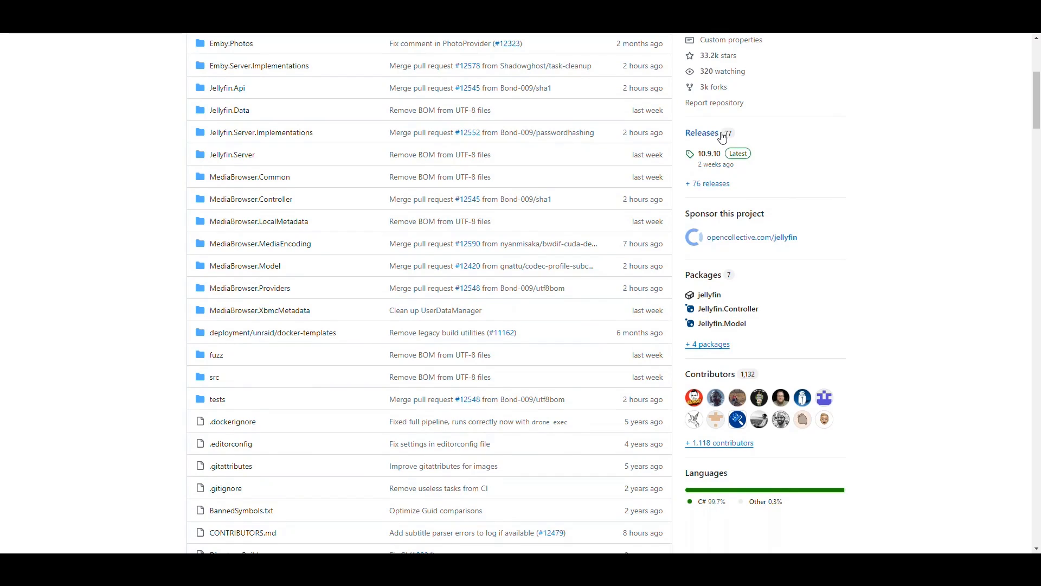
pyautogui.scroll(-1, 828, 198)
pyautogui.scroll(-2, 828, 199)
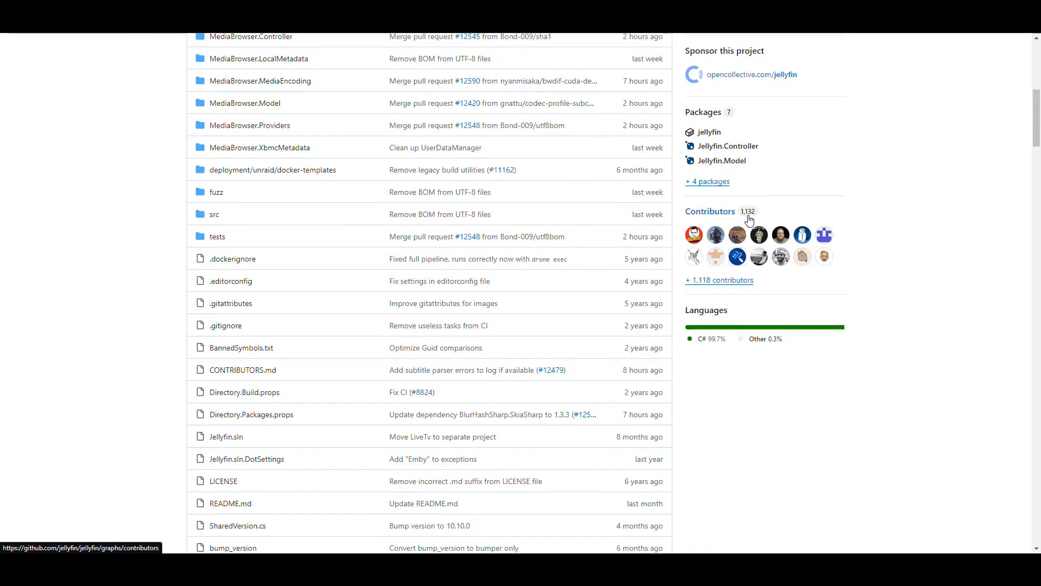
pyautogui.scroll(-1, 871, 202)
pyautogui.scroll(-1, 870, 206)
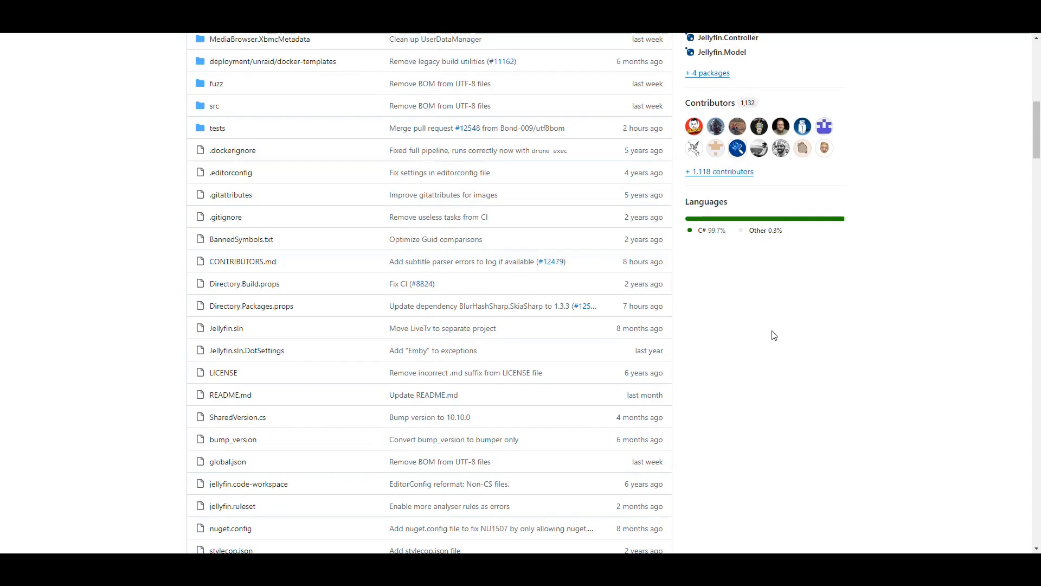
pyautogui.scroll(6, 133, 234)
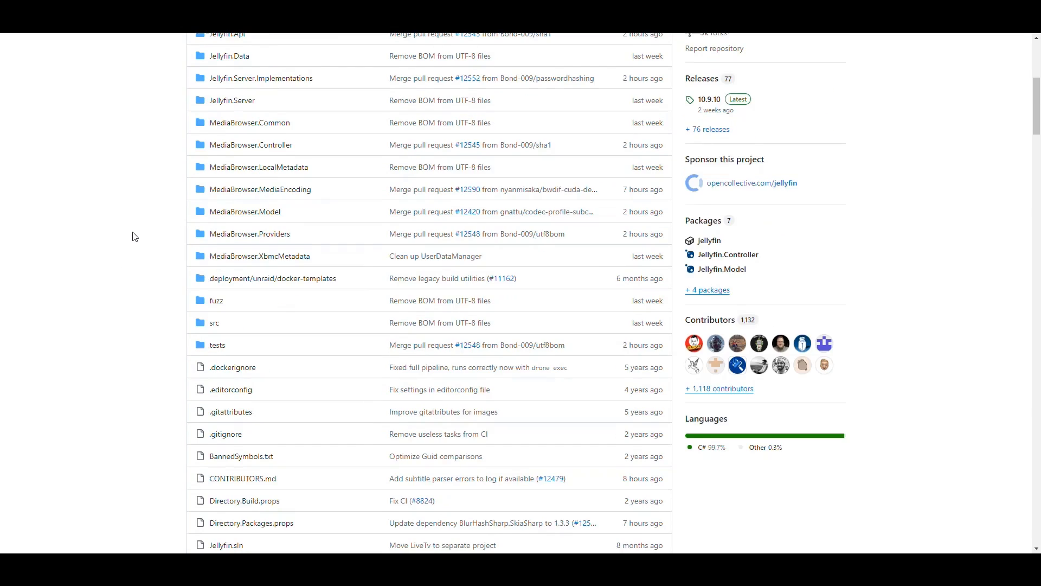
# Read the README's tagline and its opening sentence about managing and streaming media.
pyautogui.scroll(-14, 136, 239)
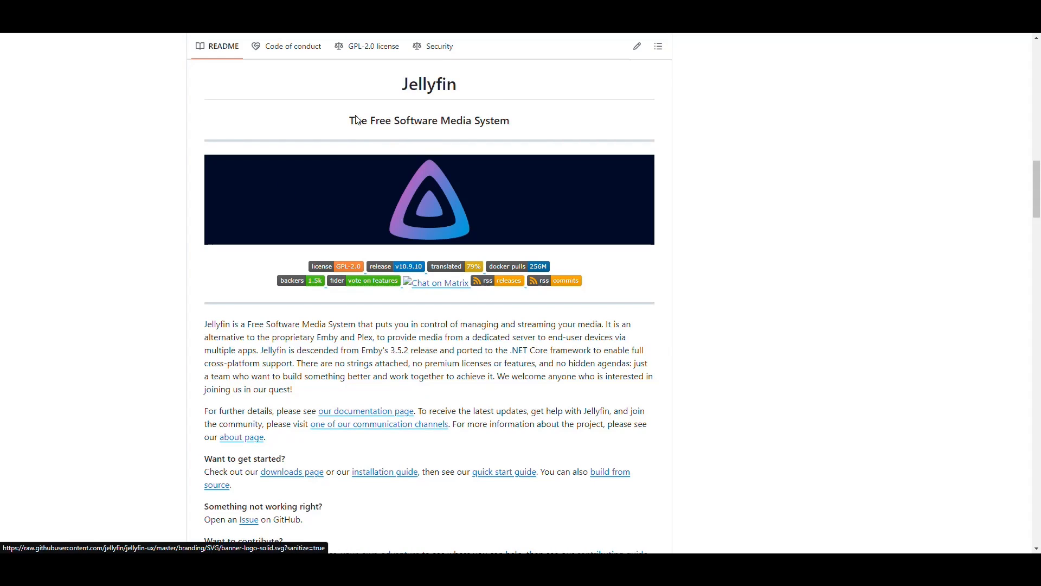
pyautogui.moveTo(355, 119); pyautogui.dragTo(553, 127)
pyautogui.click(769, 171)
pyautogui.scroll(-1, 759, 170)
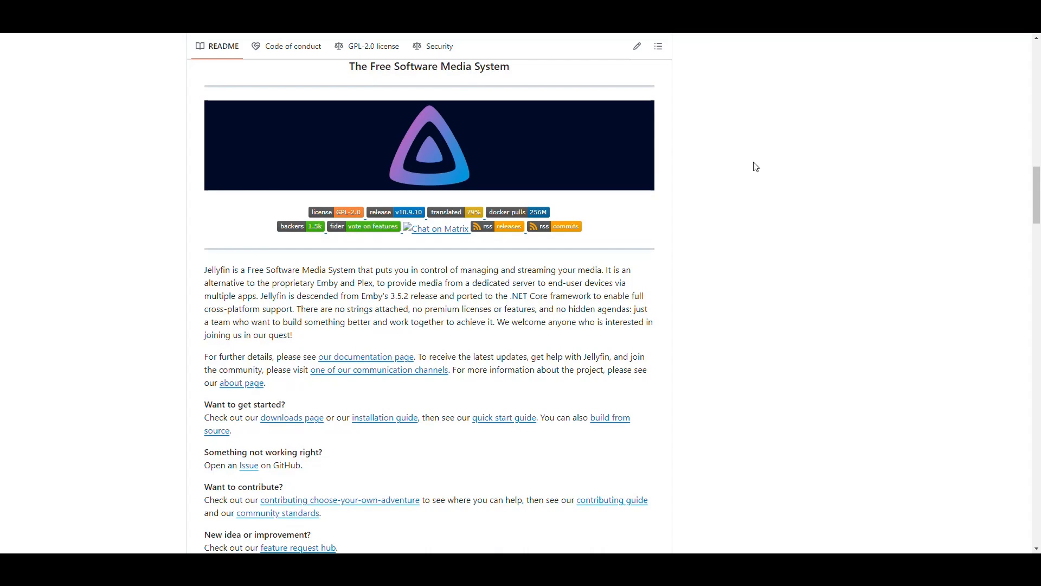
pyautogui.scroll(-3, 718, 179)
pyautogui.moveTo(302, 107); pyautogui.dragTo(374, 107)
pyautogui.click(486, 107)
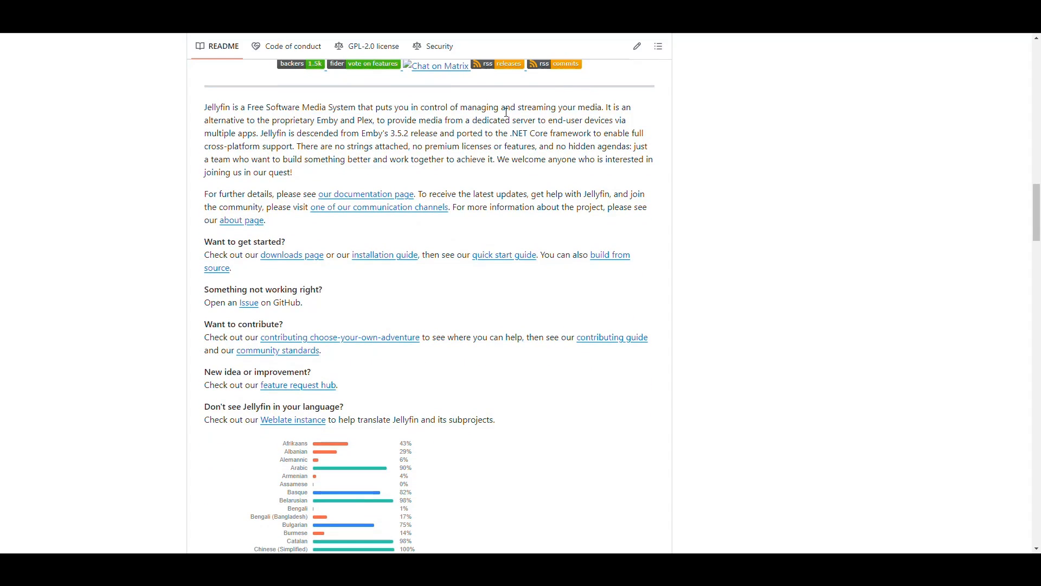
pyautogui.moveTo(578, 107); pyautogui.dragTo(460, 108)
pyautogui.click(545, 111)
# Read the README's introduction on Emby and Plex, multi-device streaming, cross-platform support and premium licenses or features.
pyautogui.moveTo(317, 119); pyautogui.dragTo(386, 118)
pyautogui.tripleClick(297, 119)
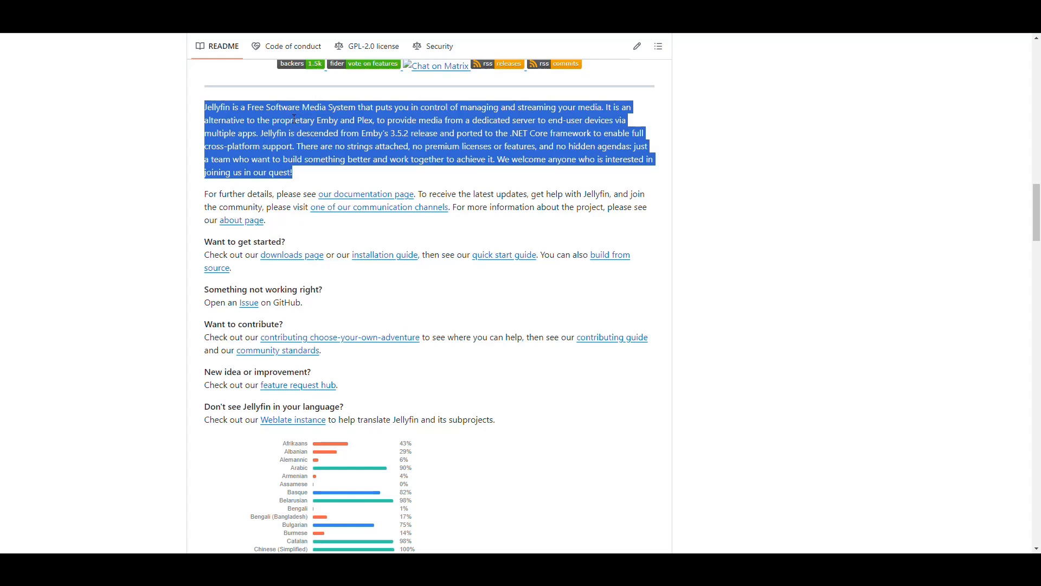
pyautogui.click(297, 119)
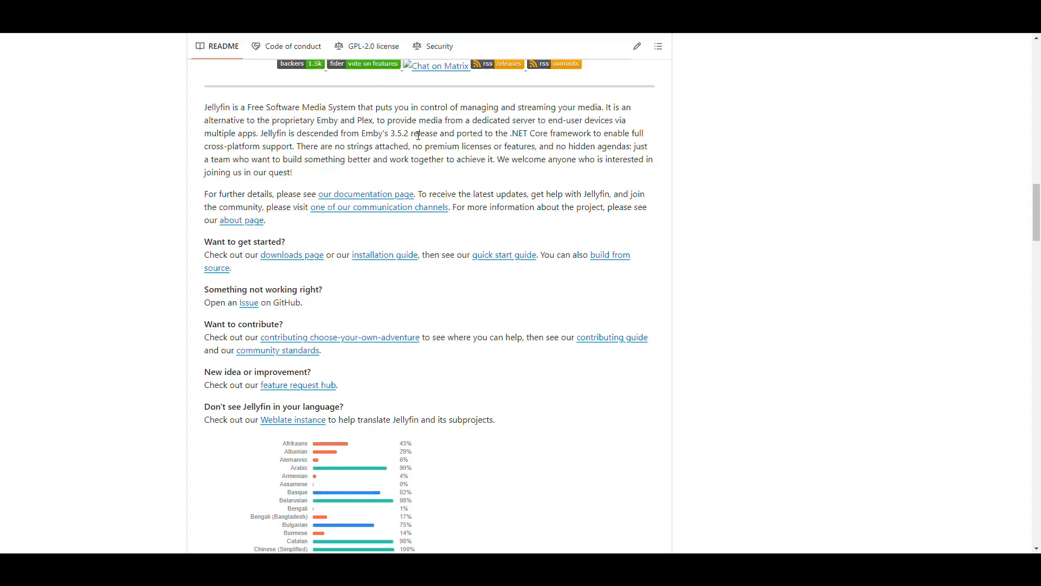
pyautogui.moveTo(537, 121); pyautogui.dragTo(462, 120)
pyautogui.click(537, 120)
pyautogui.moveTo(258, 134); pyautogui.dragTo(184, 140)
pyautogui.click(553, 132)
pyautogui.moveTo(411, 147); pyautogui.dragTo(533, 147)
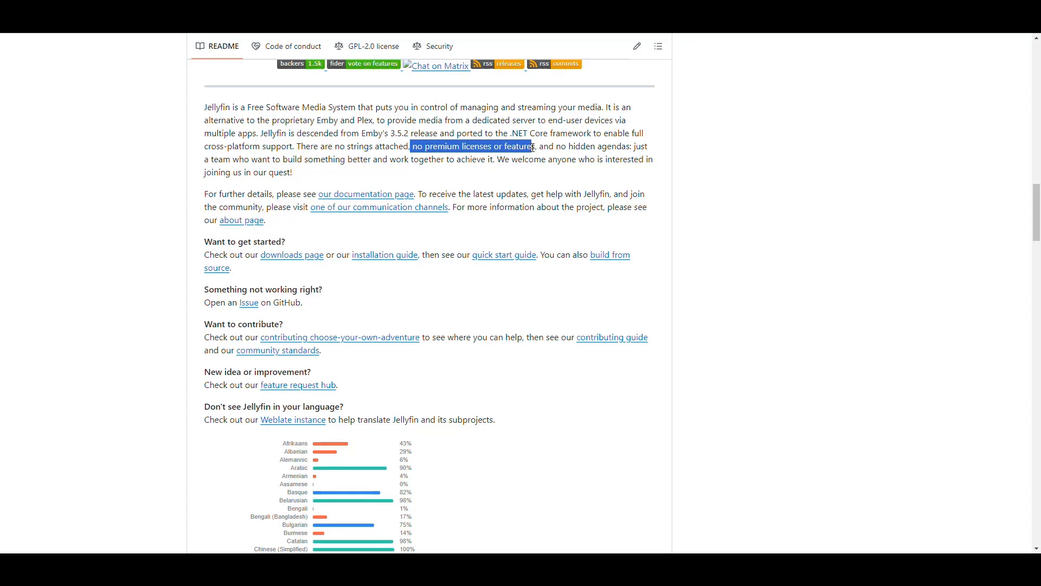
pyautogui.click(511, 150)
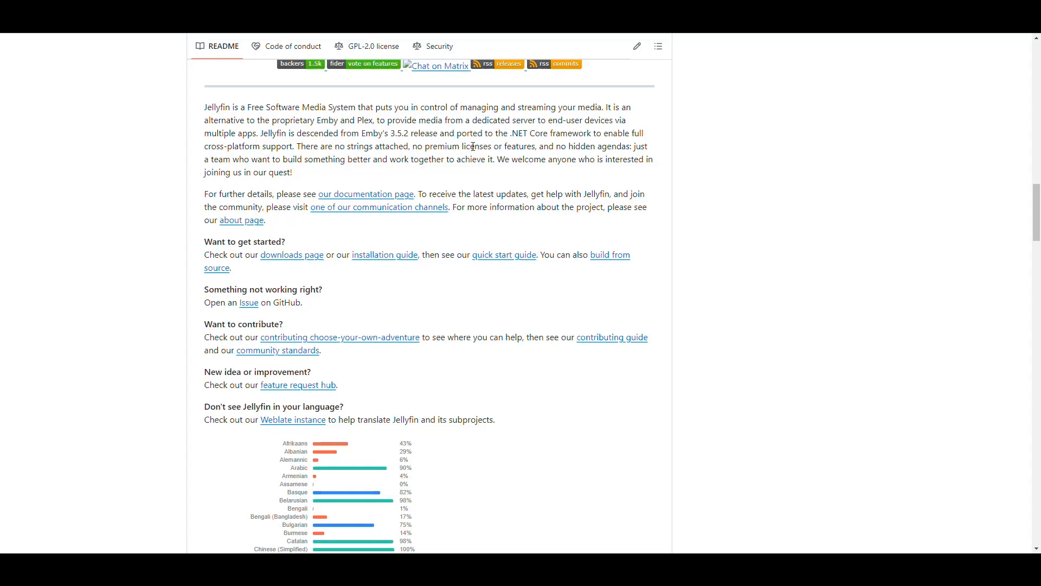
# Review the README's getting-started and contribution links and the translation status chart.
pyautogui.scroll(-1, 476, 138)
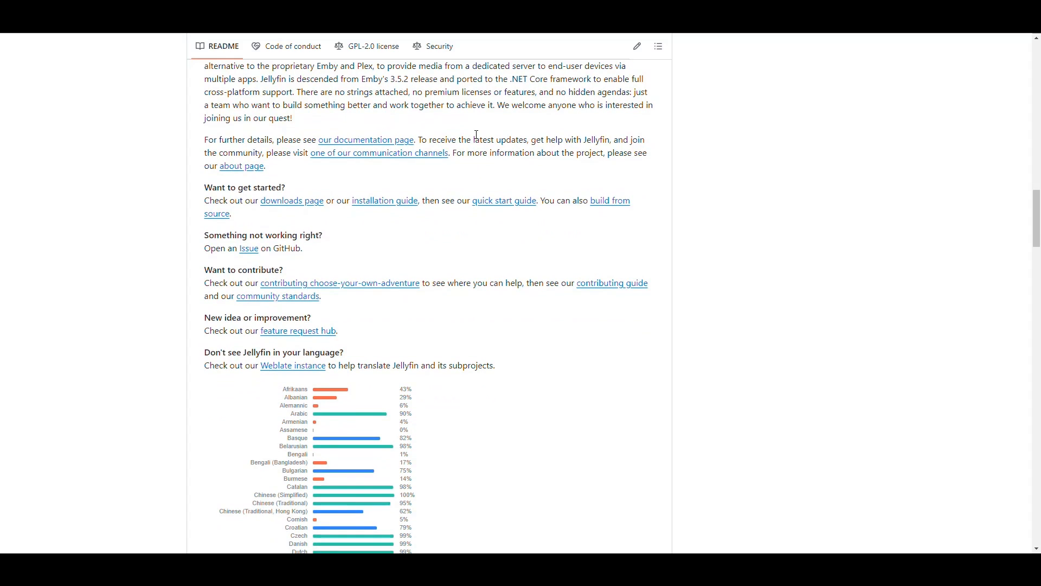
pyautogui.scroll(-1, 476, 134)
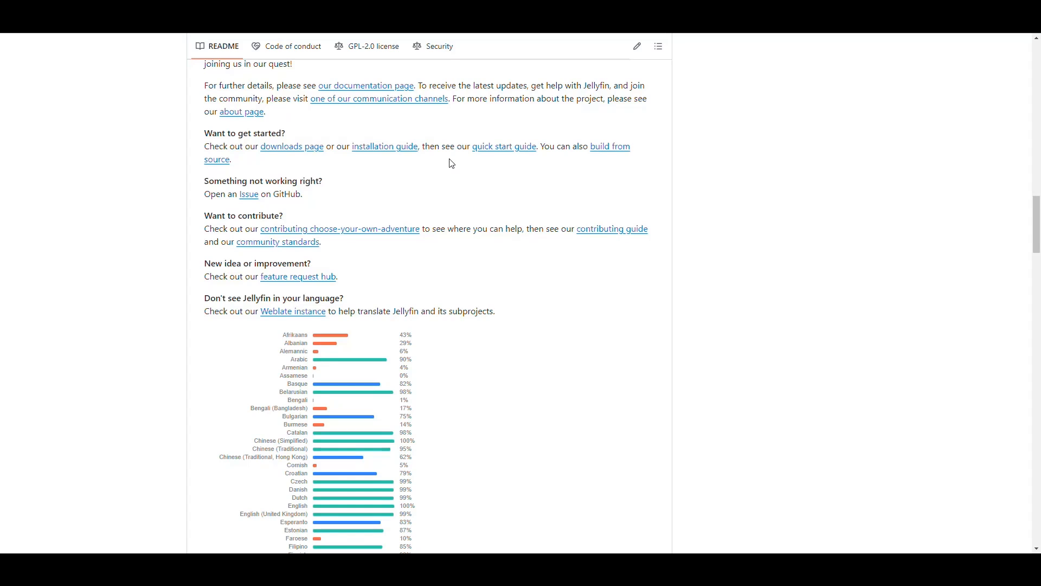
pyautogui.scroll(-1, 630, 119)
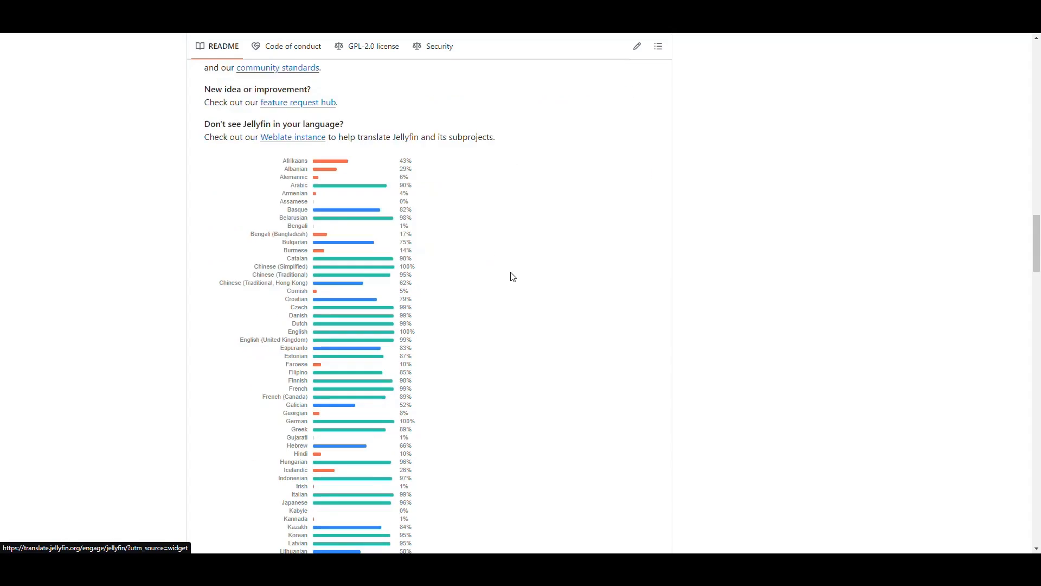
pyautogui.scroll(-10, 550, 267)
pyautogui.scroll(-12, 550, 267)
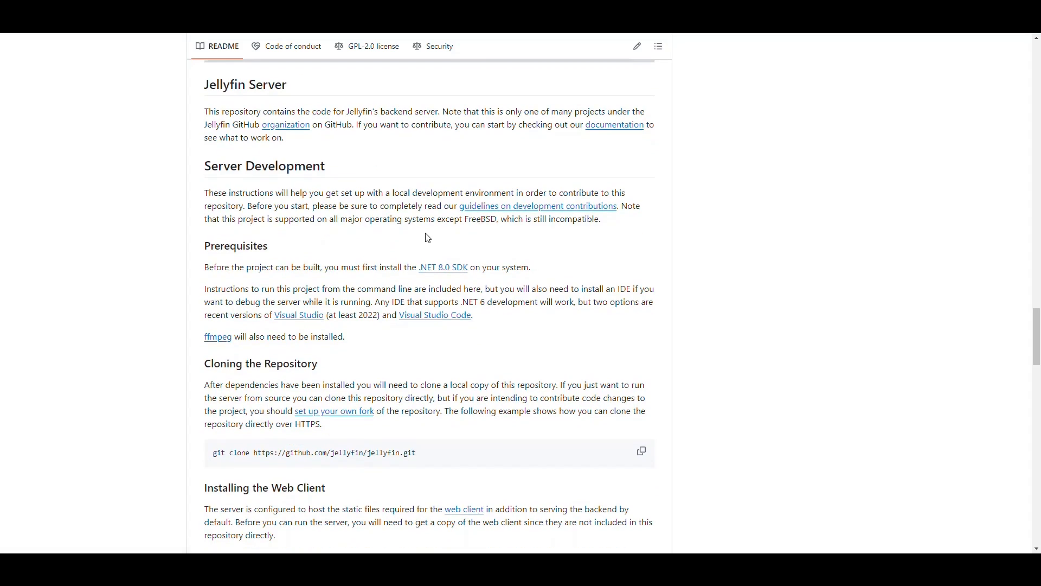
# Examine the README's instructions for cloning the repository, installing the web client and running the server.
pyautogui.scroll(-2, 418, 253)
pyautogui.scroll(3, 417, 233)
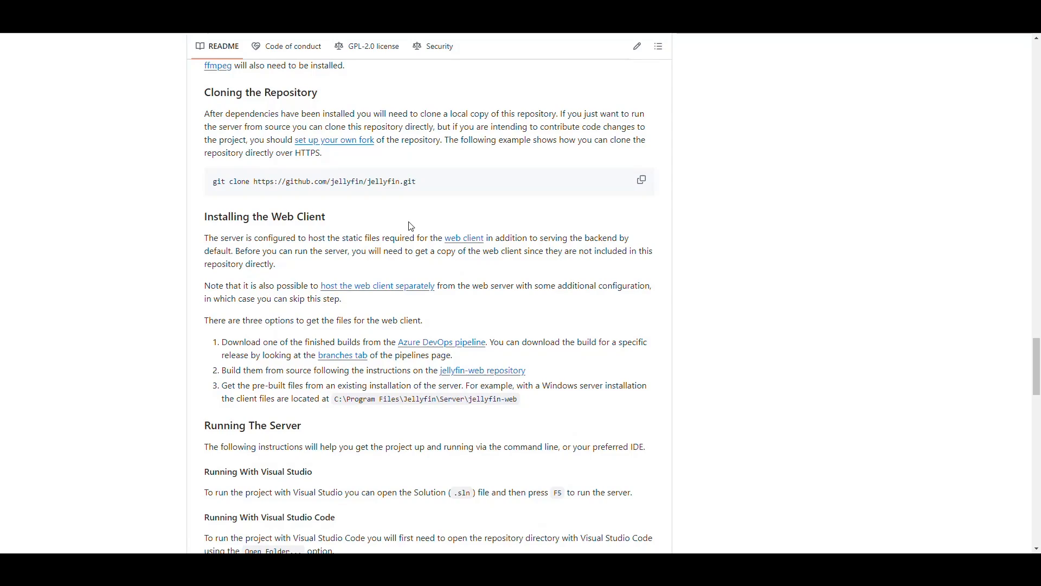
pyautogui.scroll(1, 404, 215)
pyautogui.scroll(-2, 402, 206)
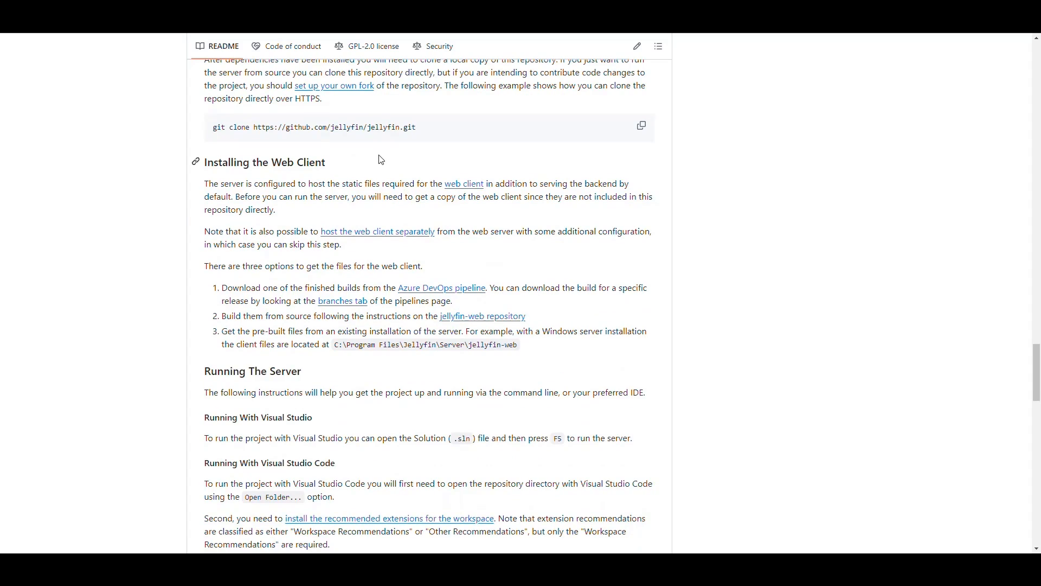
pyautogui.scroll(2, 390, 161)
pyautogui.scroll(-5, 393, 161)
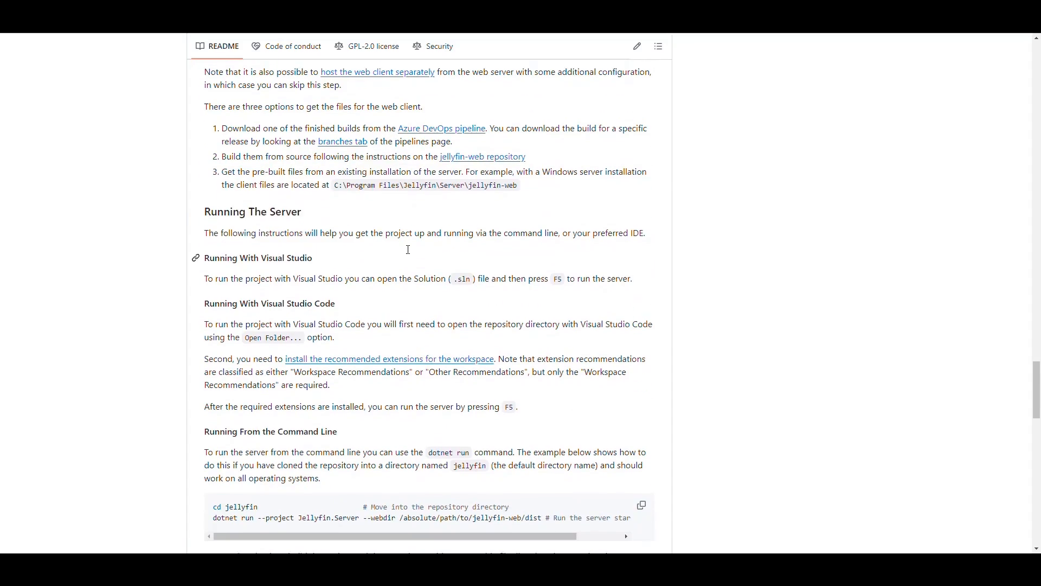
pyautogui.scroll(2, 380, 228)
pyautogui.scroll(-5, 363, 208)
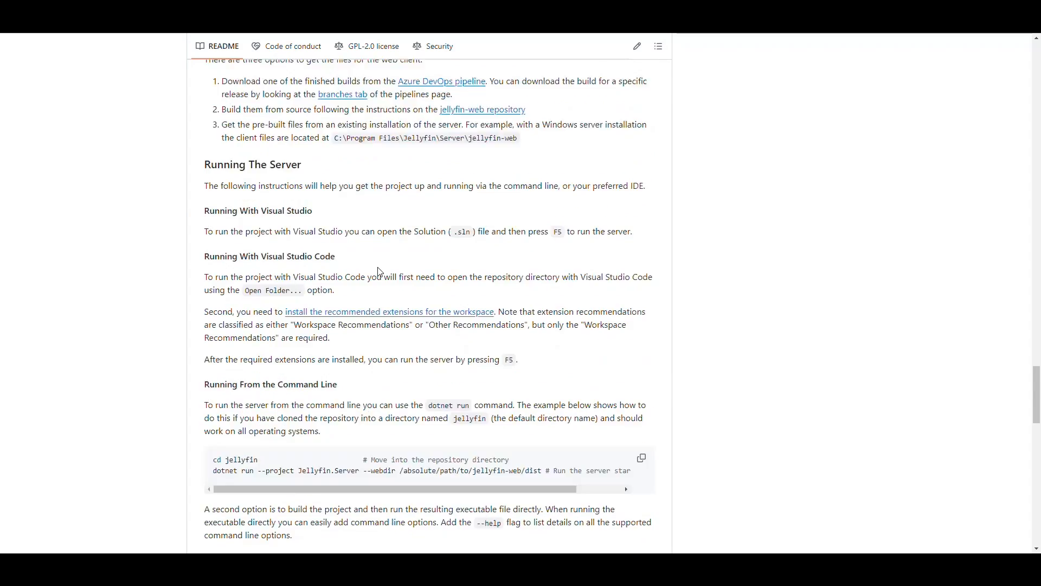
# Open the documentation page linked in the README's introduction.
pyautogui.scroll(20, 709, 279)
pyautogui.scroll(-4, 498, 304)
pyautogui.scroll(-15, 484, 299)
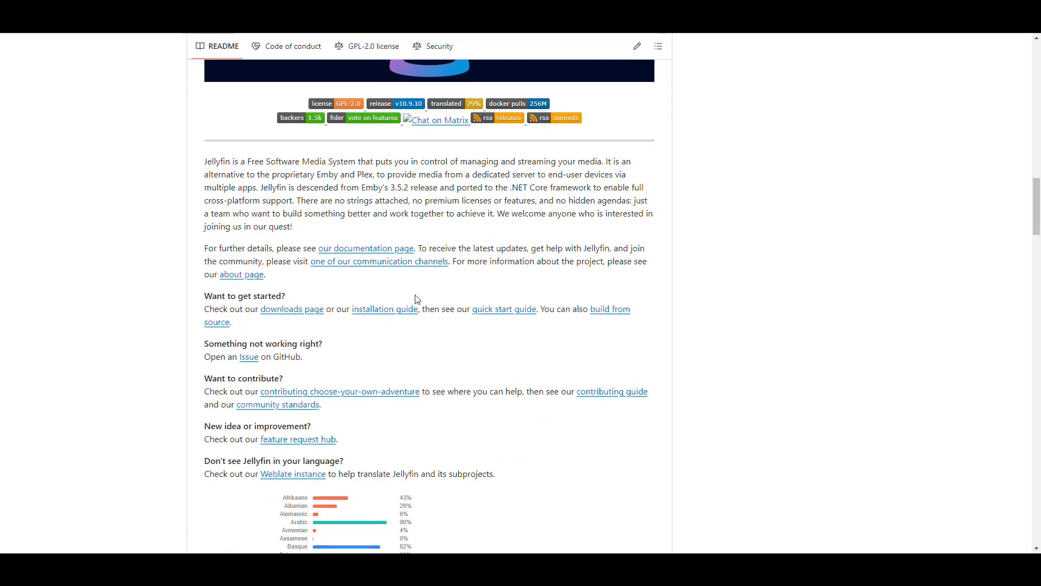
pyautogui.click(380, 249)
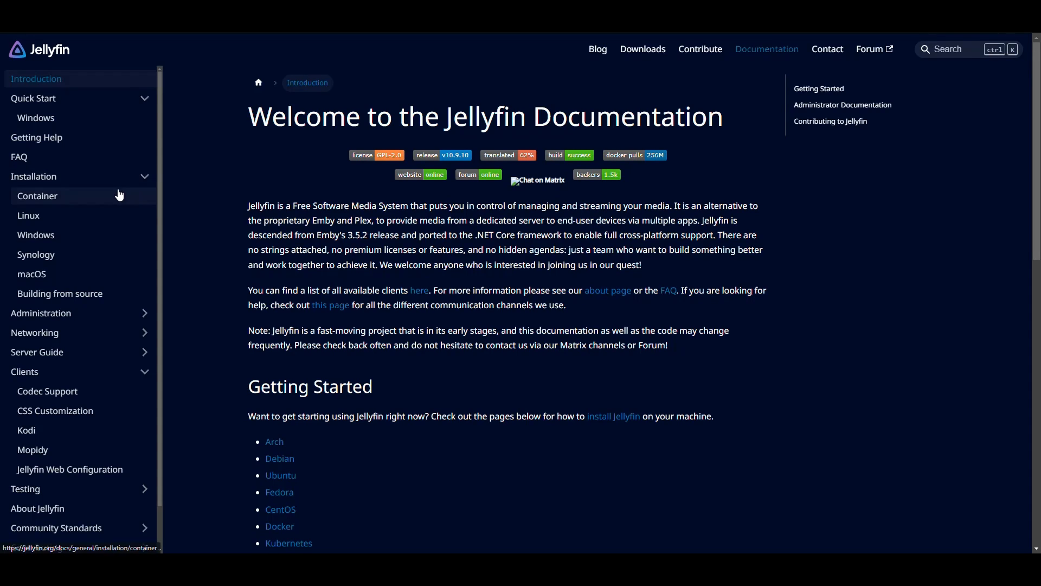
# Open the documentation's Installation section and review the supported platforms.
pyautogui.scroll(-1, 88, 230)
pyautogui.scroll(1, 92, 234)
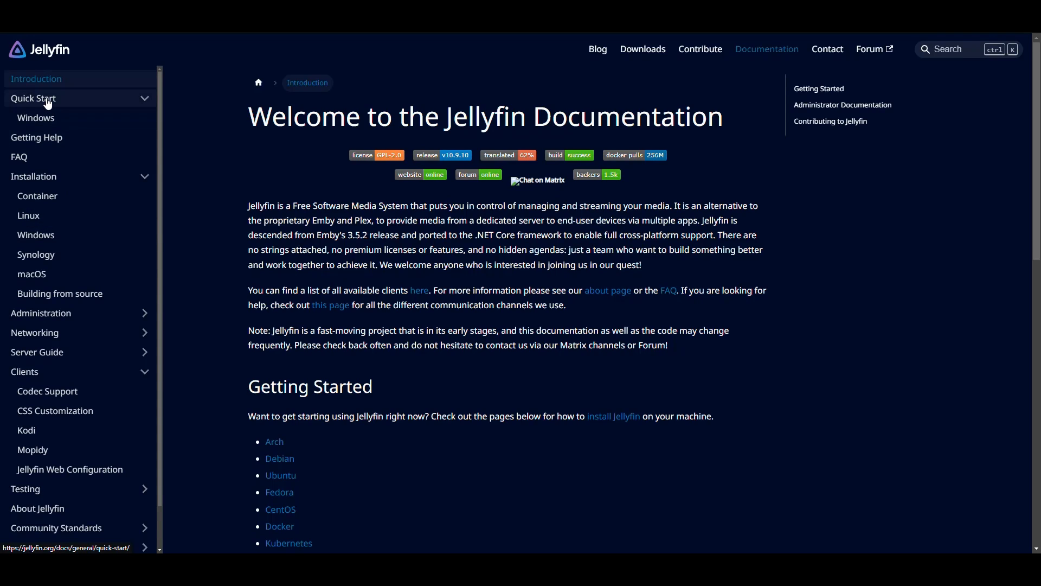
pyautogui.click(58, 182)
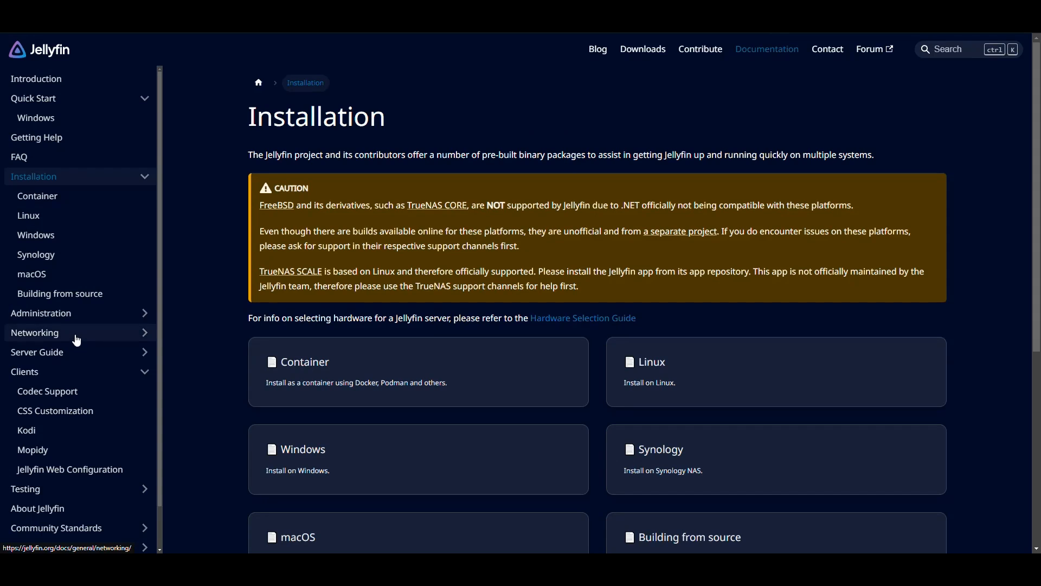
pyautogui.scroll(-2, 87, 363)
pyautogui.scroll(2, 81, 303)
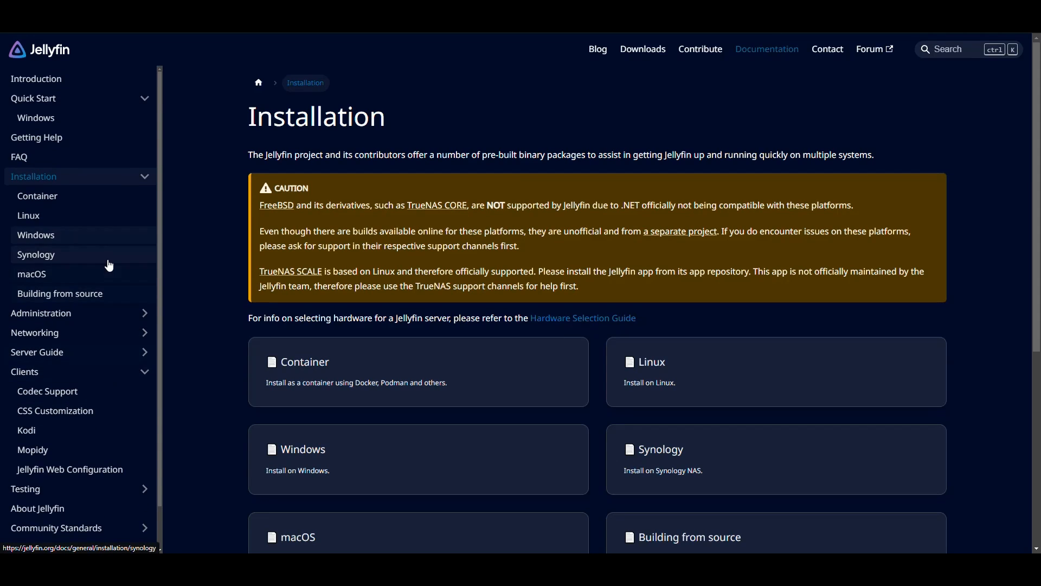
# Return to the documentation's Introduction and open the Quick Start guide.
pyautogui.click(43, 80)
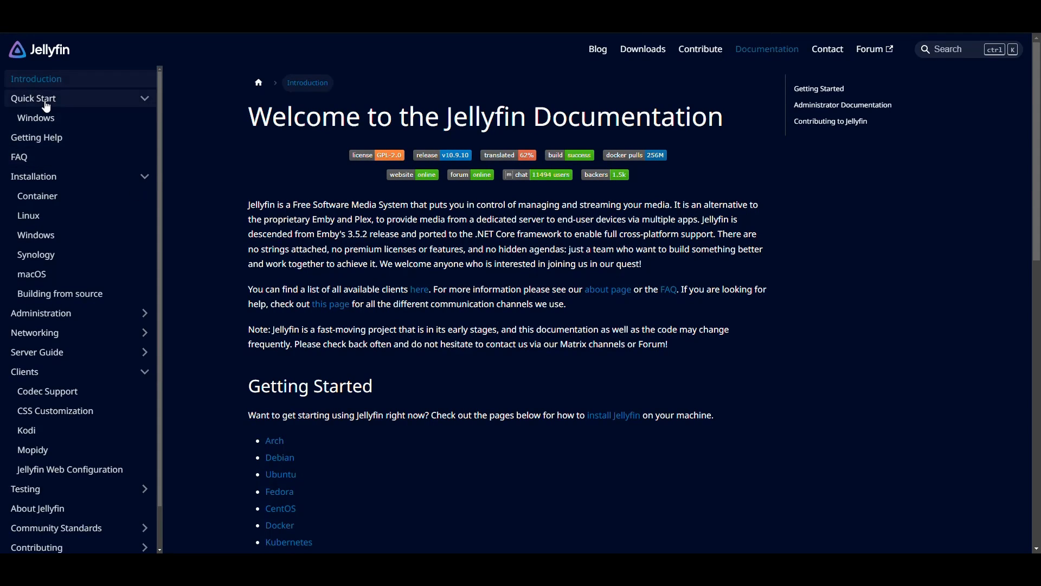
pyautogui.scroll(-4, 466, 282)
pyautogui.hotkey('alt', 'Right')
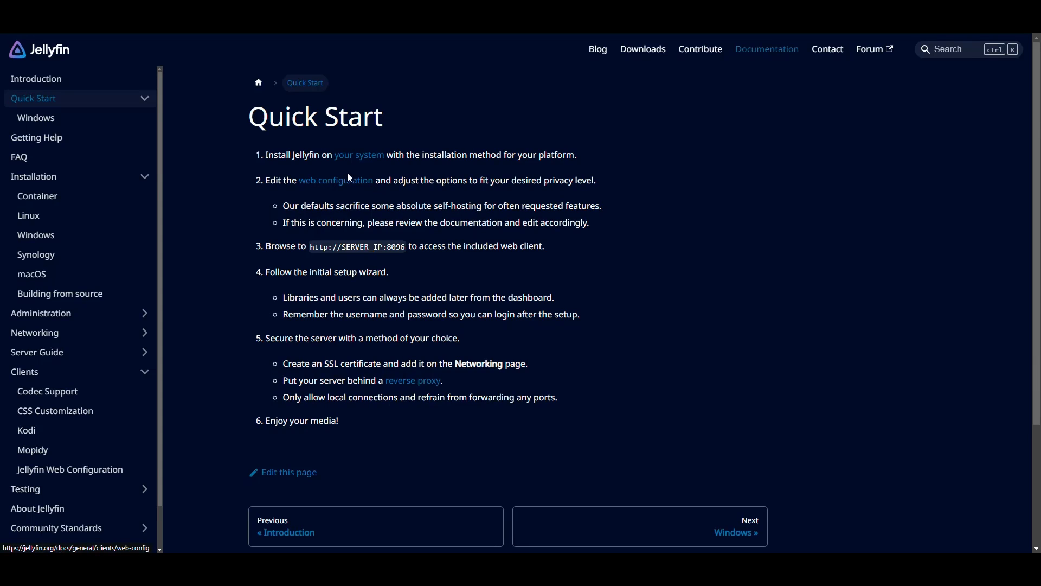
# Read the Quick Start steps on installing Jellyfin and editing the web configuration.
pyautogui.moveTo(265, 155); pyautogui.dragTo(321, 155)
pyautogui.moveTo(516, 155); pyautogui.dragTo(327, 155)
pyautogui.click(327, 155)
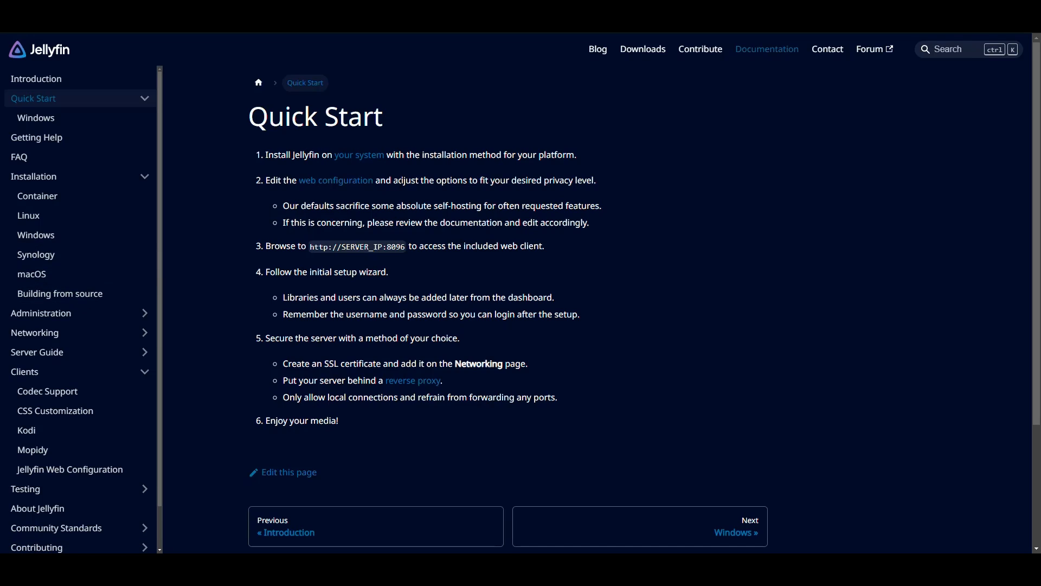
pyautogui.moveTo(404, 181); pyautogui.dragTo(266, 180)
pyautogui.click(265, 181)
pyautogui.scroll(-3, 447, 196)
pyautogui.scroll(3, 416, 165)
# Read the Quick Start steps on the web client address with port 8096, the initial setup wizard and securing the server.
pyautogui.doubleClick(361, 246)
pyautogui.moveTo(386, 247); pyautogui.dragTo(407, 247)
pyautogui.click(415, 261)
pyautogui.moveTo(405, 247); pyautogui.dragTo(319, 247)
pyautogui.click(400, 247)
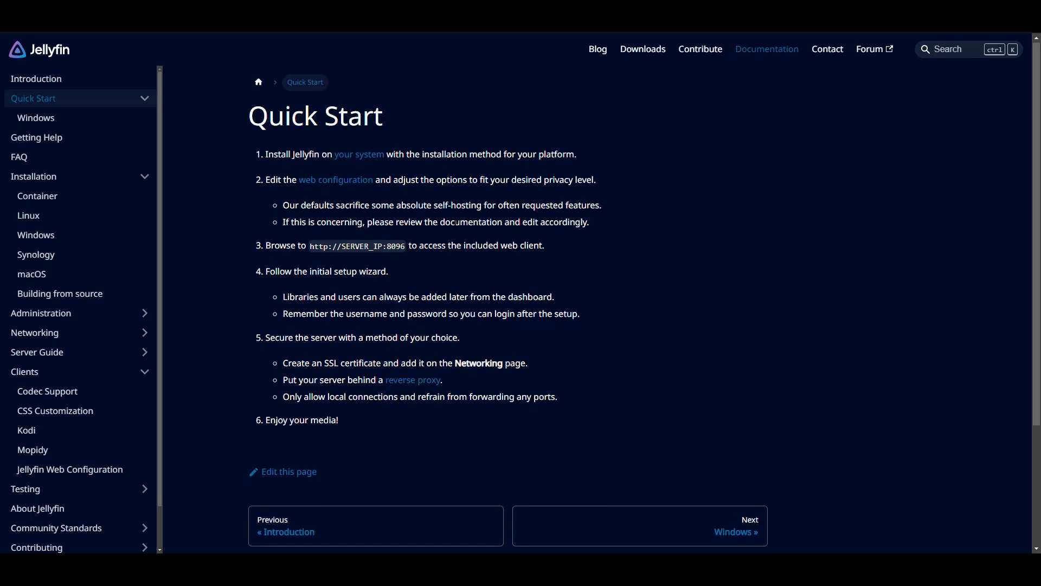
pyautogui.scroll(-2, 388, 243)
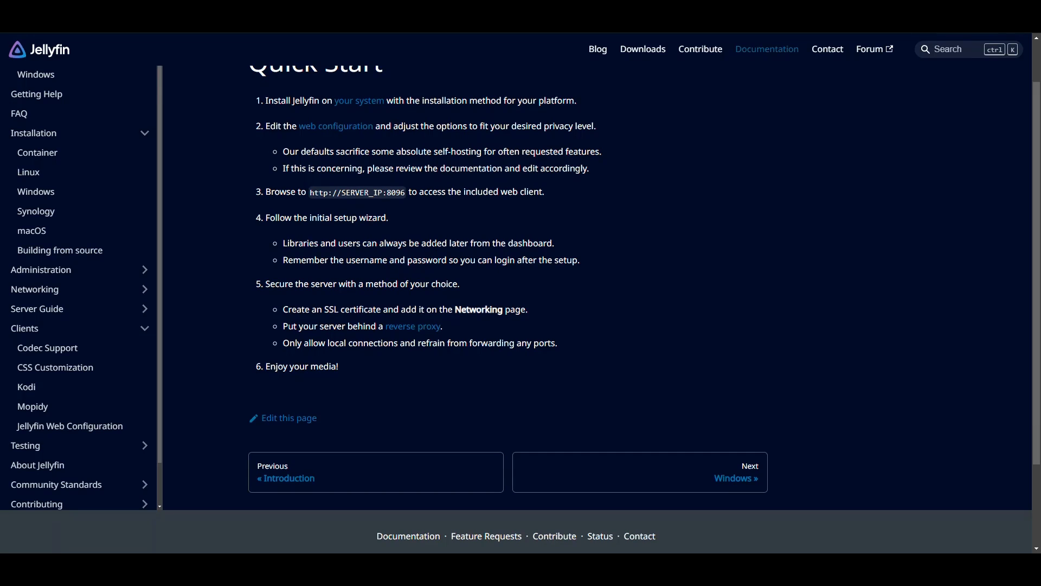
pyautogui.scroll(-2, 471, 222)
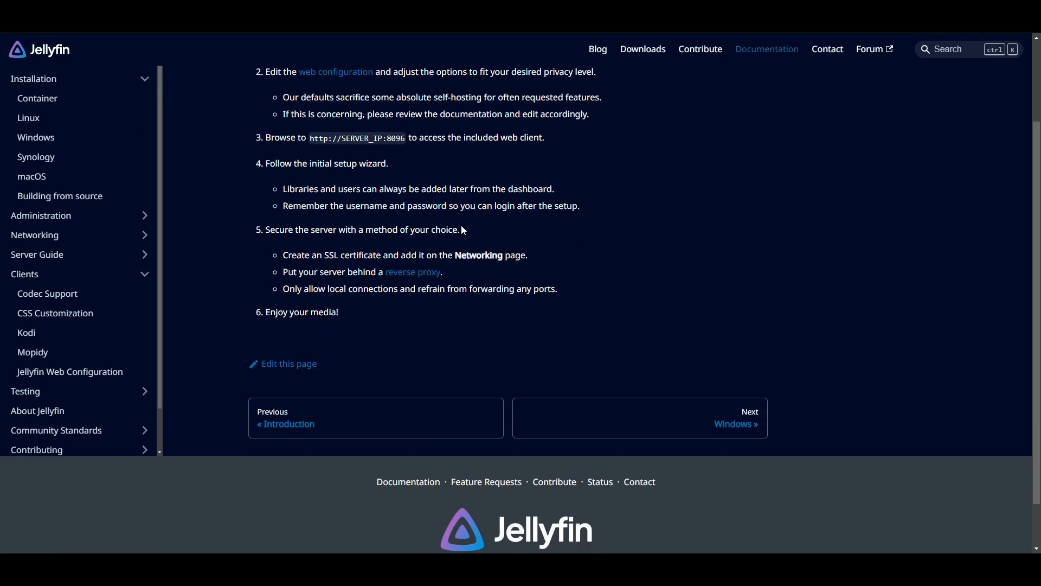
pyautogui.scroll(2, 460, 226)
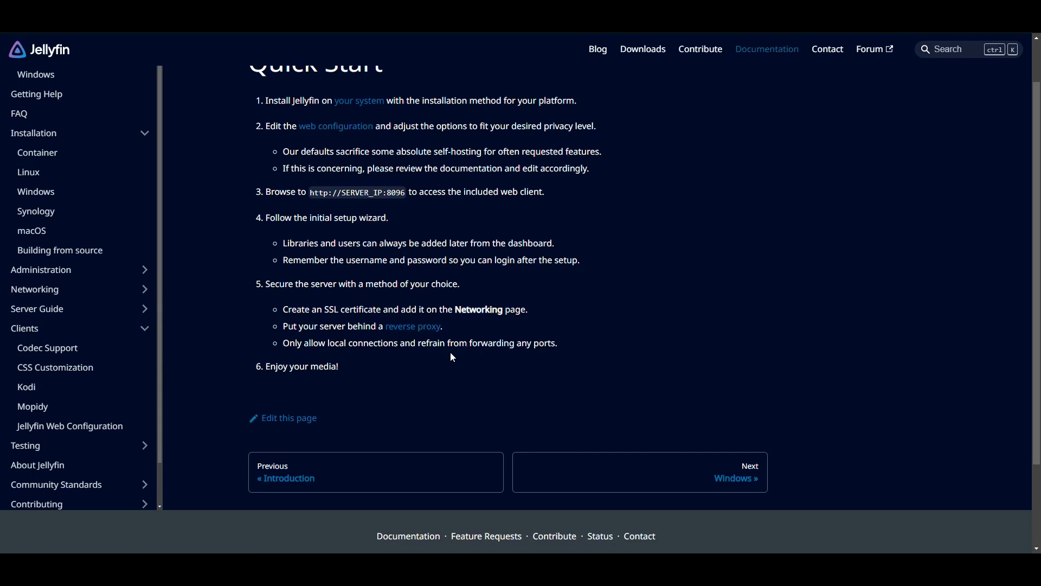
pyautogui.scroll(1, 362, 386)
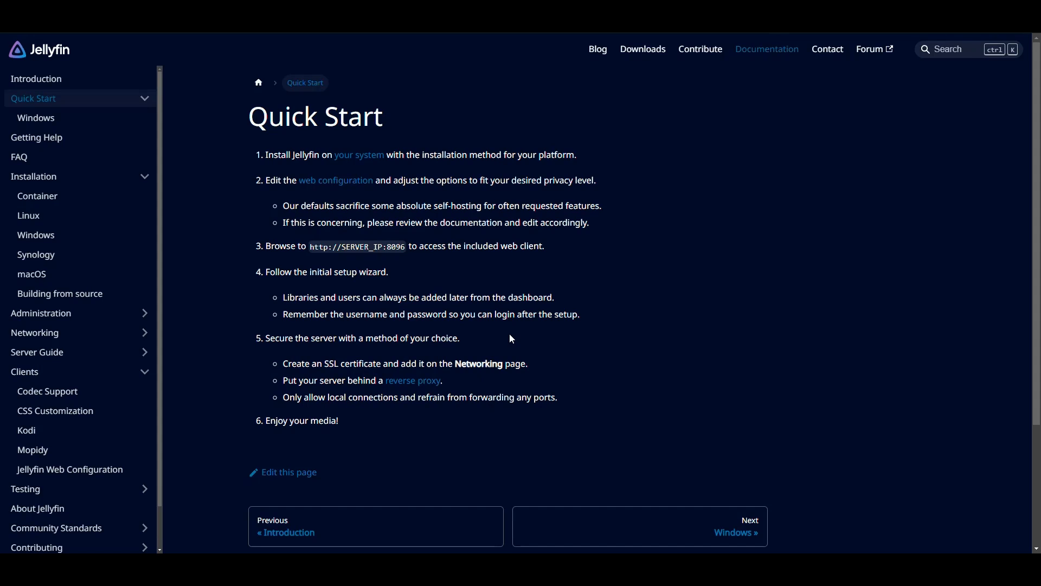
# Open the Synology installation page and read how to add the jellyfin/jellyfin image and create the container.
pyautogui.click(132, 258)
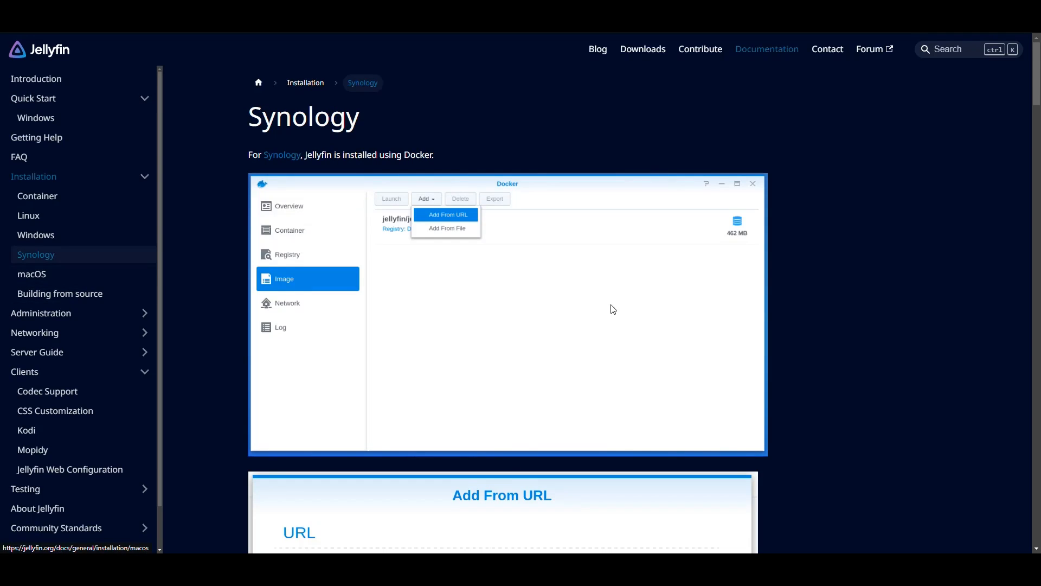
pyautogui.scroll(-5, 515, 288)
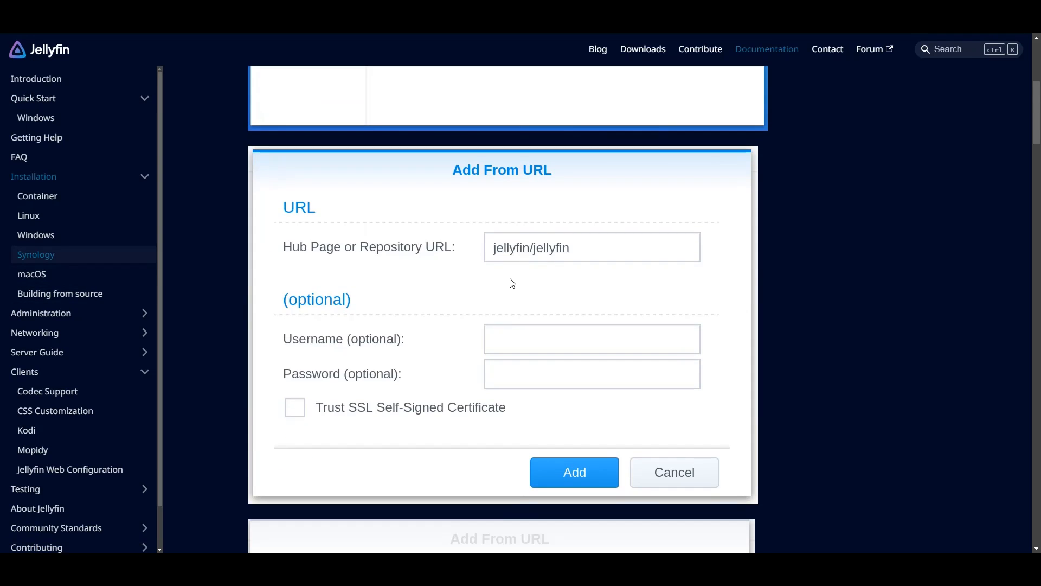
pyautogui.scroll(-7, 512, 283)
pyautogui.scroll(-4, 492, 268)
pyautogui.scroll(-4, 496, 255)
pyautogui.scroll(-10, 512, 250)
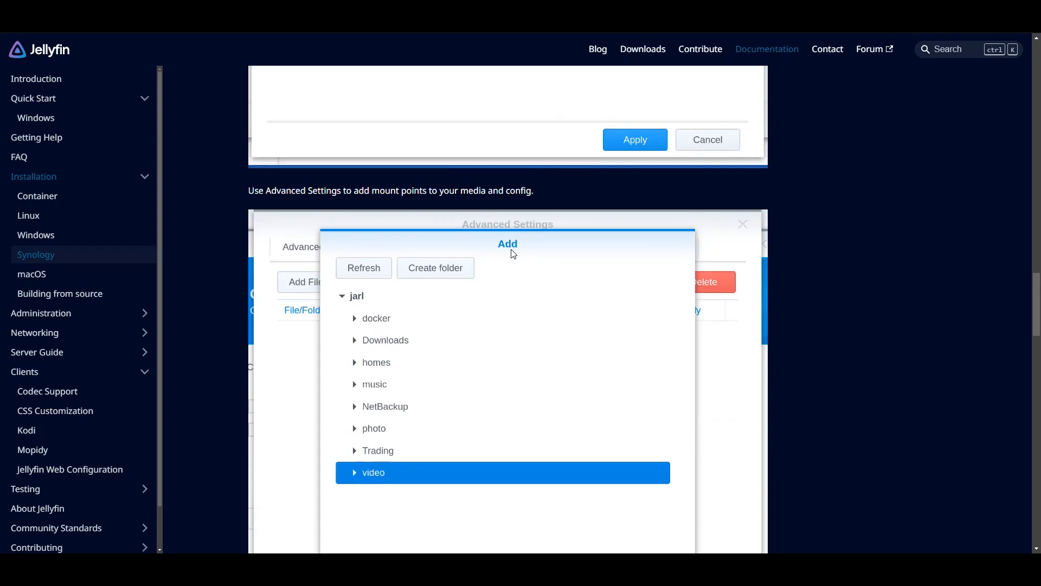
pyautogui.scroll(-8, 514, 254)
# Examine the Synology guide's Advanced Settings section on adding mount points for media and config.
pyautogui.scroll(10, 500, 261)
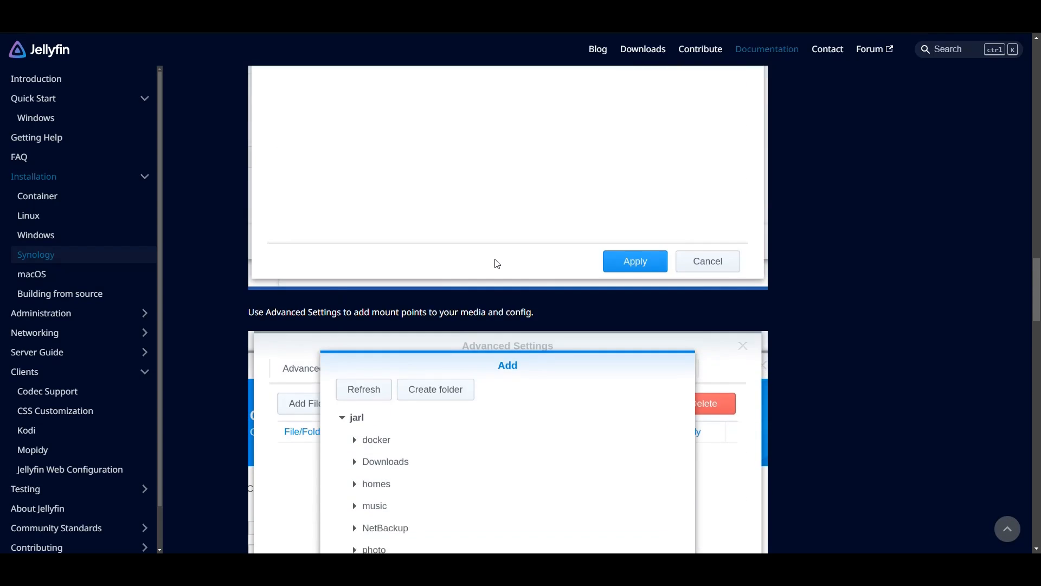
pyautogui.scroll(5, 497, 264)
pyautogui.scroll(-10, 492, 258)
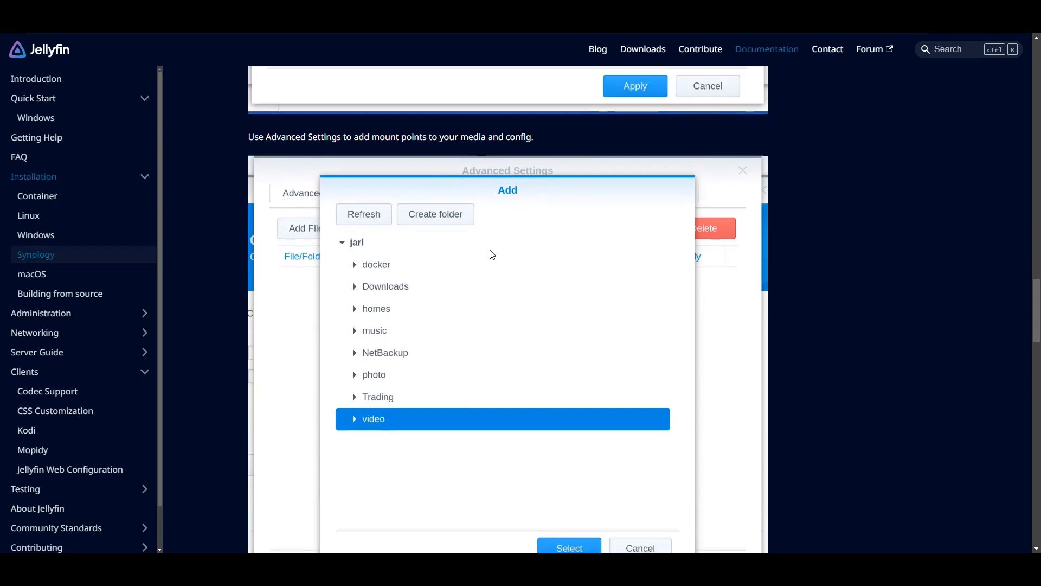
pyautogui.scroll(7, 464, 270)
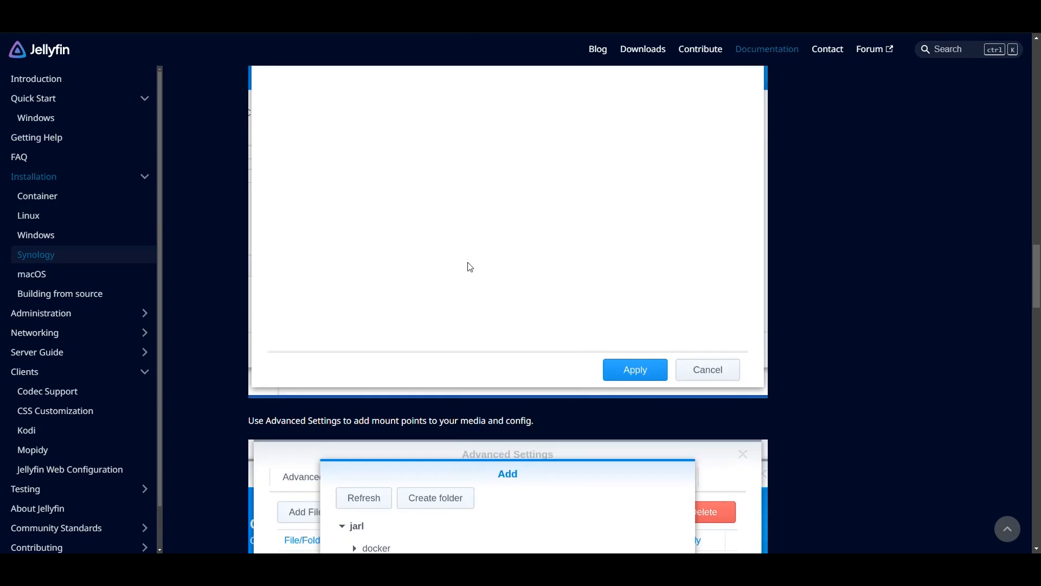
pyautogui.scroll(-10, 471, 266)
pyautogui.scroll(-12, 475, 263)
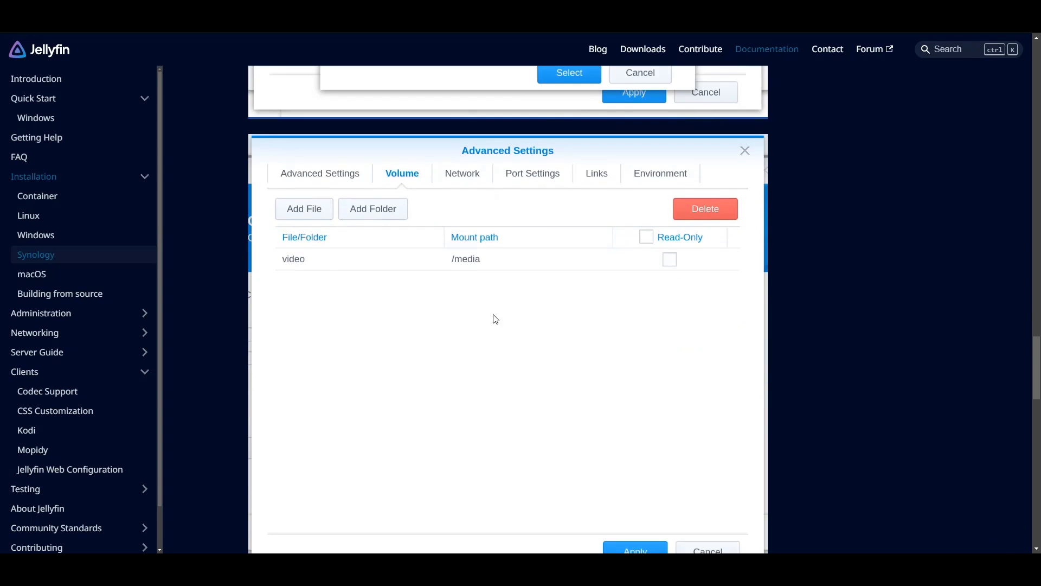
pyautogui.scroll(-8, 483, 290)
# Review the Synology guide's container summary and web client address, then look back through the earlier container settings.
pyautogui.scroll(20, 482, 291)
pyautogui.scroll(-18, 482, 294)
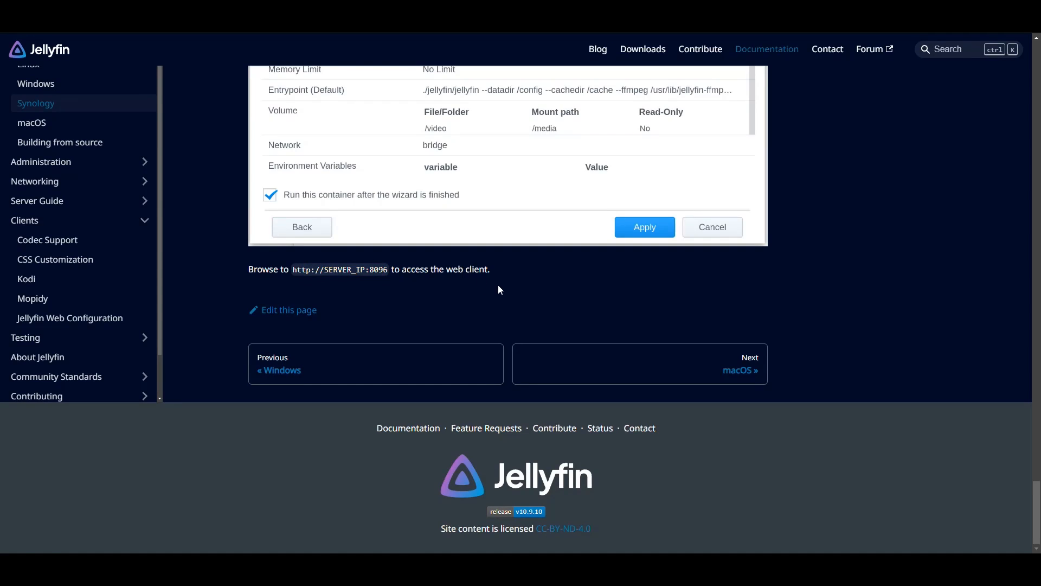
pyautogui.scroll(12, 497, 283)
pyautogui.scroll(7, 518, 279)
pyautogui.scroll(-16, 515, 282)
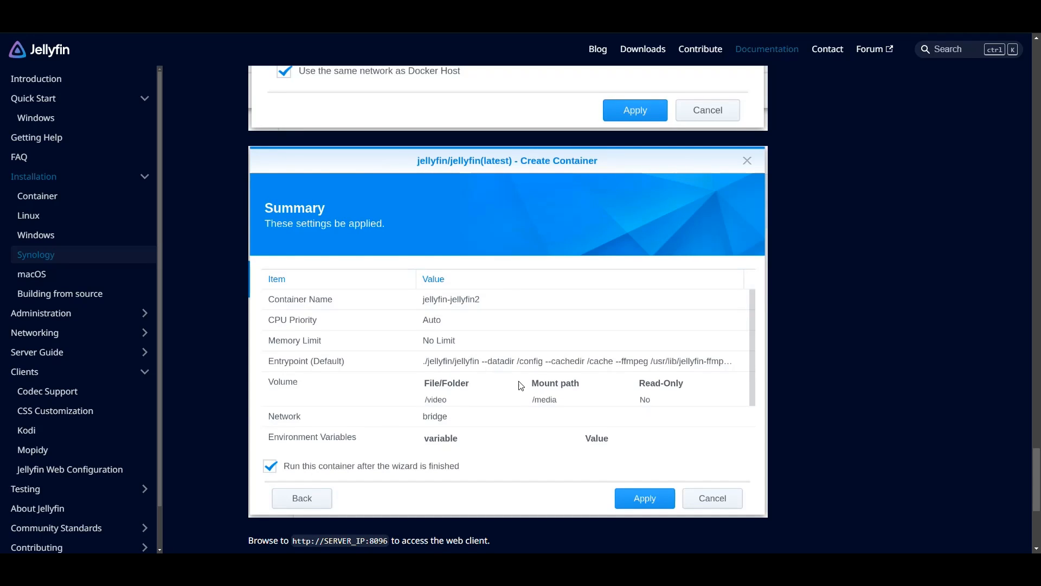
pyautogui.scroll(10, 477, 350)
pyautogui.scroll(15, 488, 333)
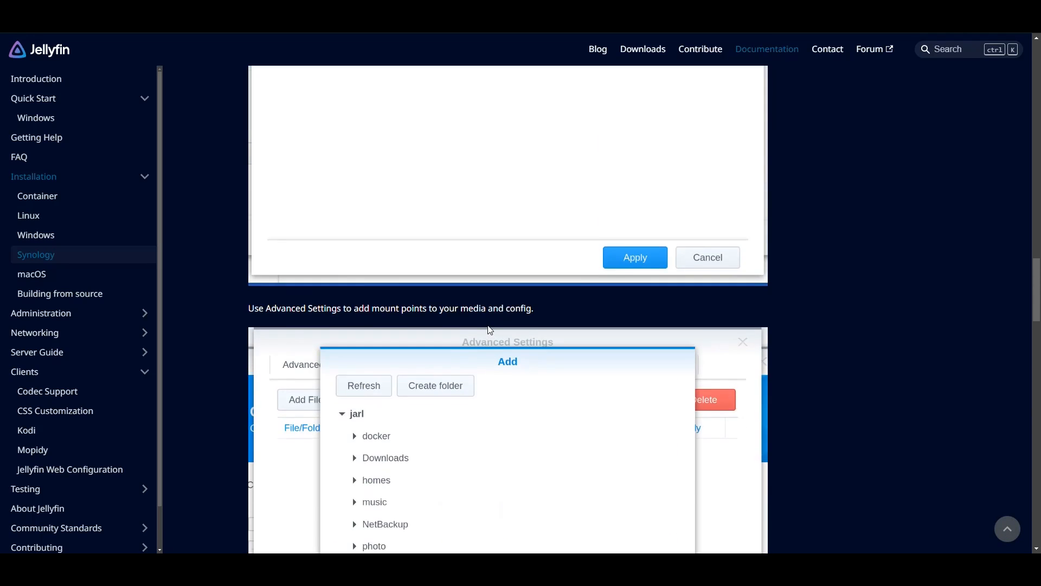
pyautogui.scroll(7, 486, 328)
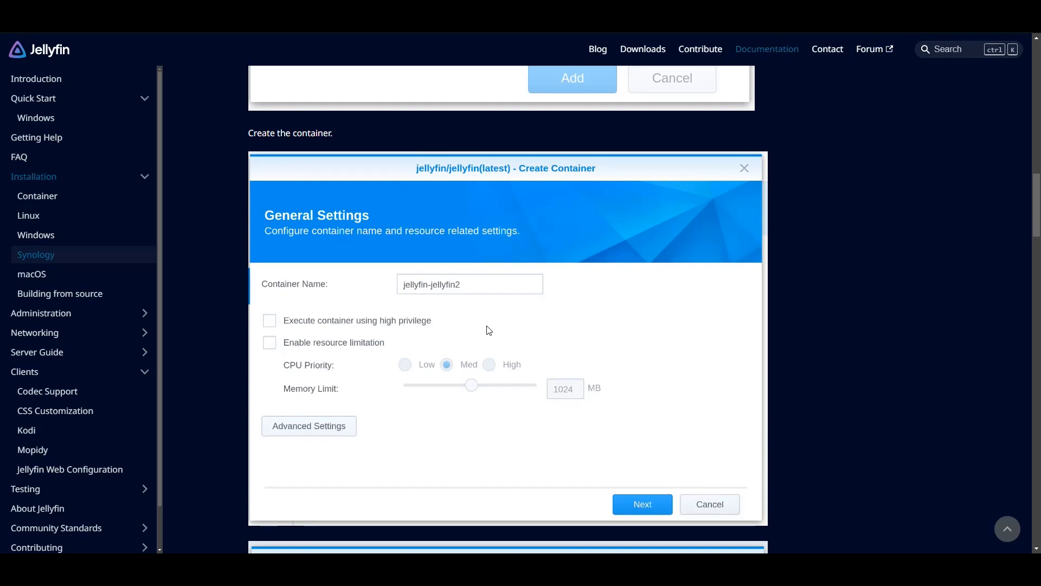
pyautogui.scroll(20, 490, 328)
pyautogui.scroll(1, 498, 331)
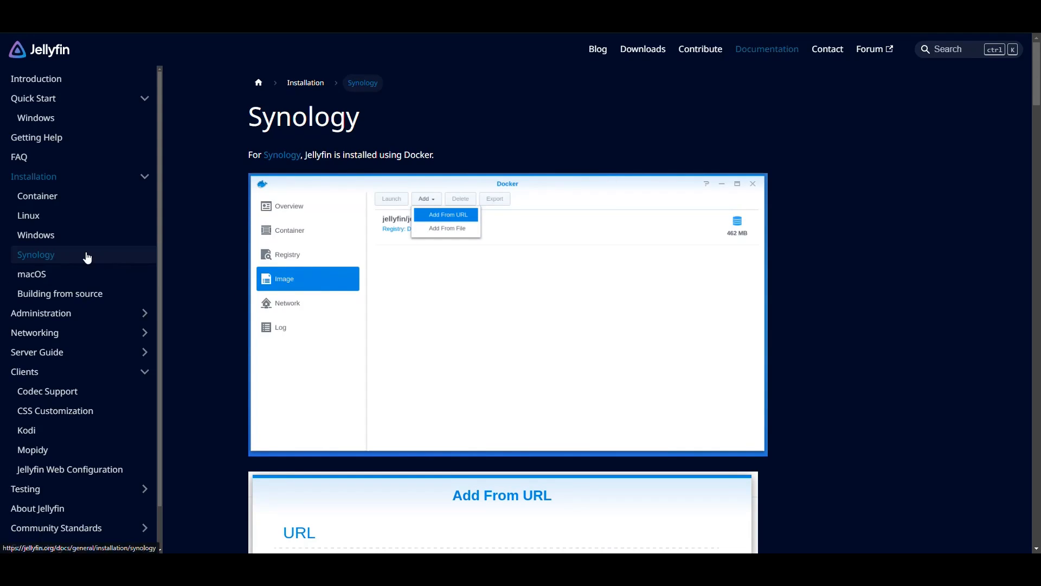
# Open the Container installation page and examine the config, cache and media volume paths in the Docker Compose example.
pyautogui.click(41, 196)
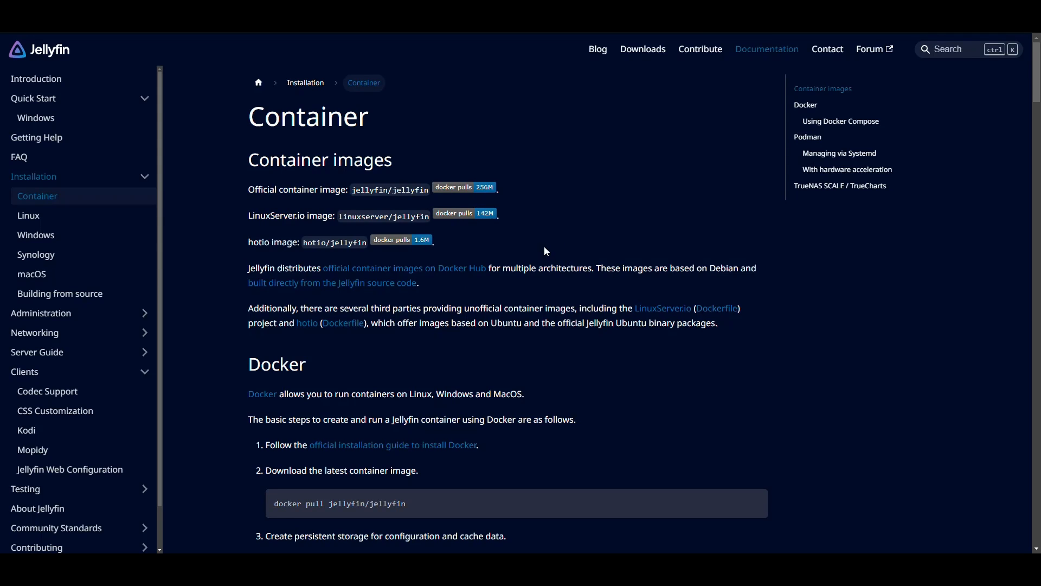
pyautogui.scroll(-4, 553, 253)
pyautogui.scroll(-15, 549, 247)
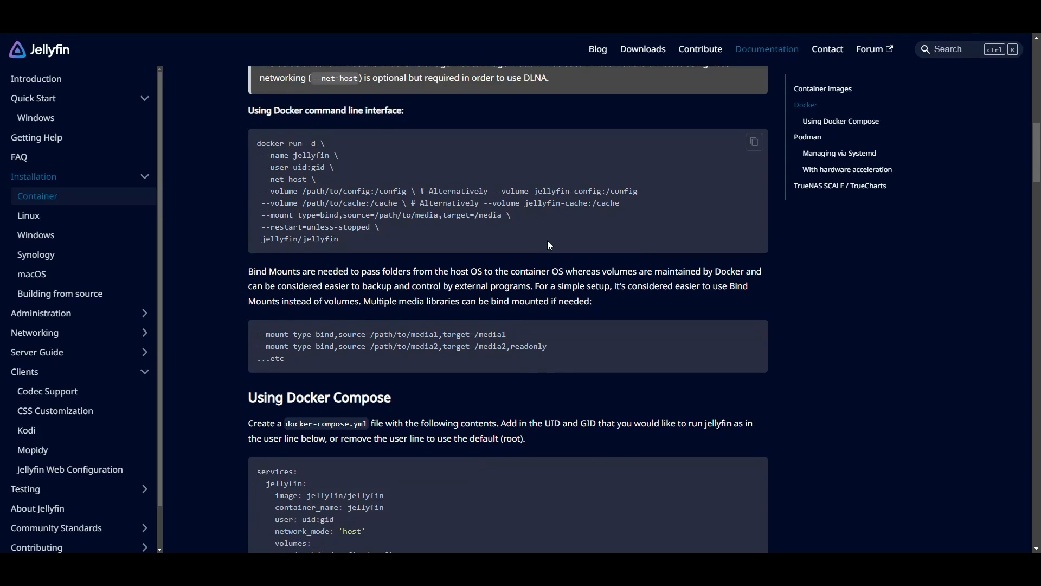
pyautogui.click(754, 145)
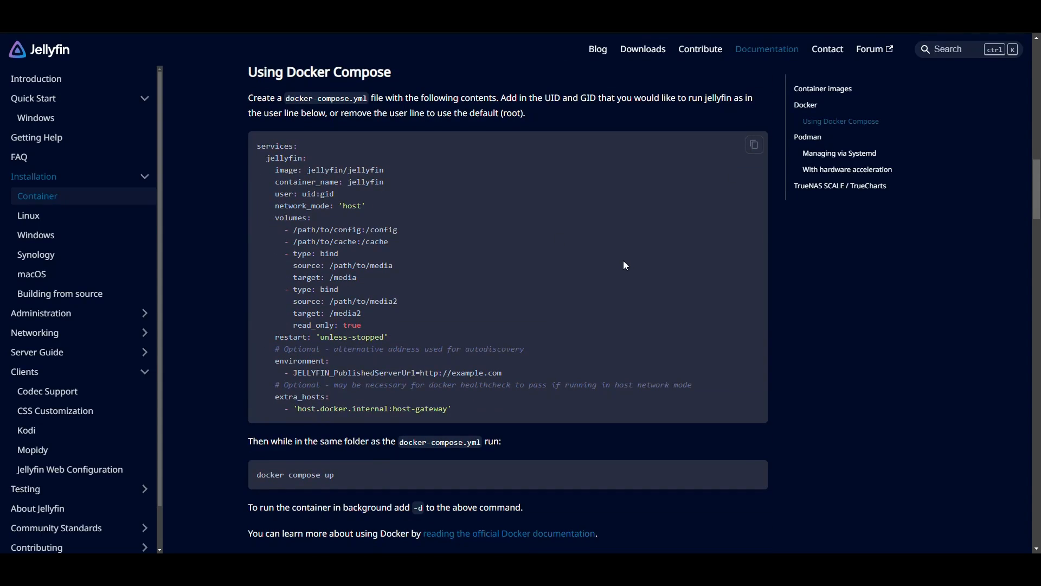
pyautogui.moveTo(319, 230); pyautogui.dragTo(294, 242)
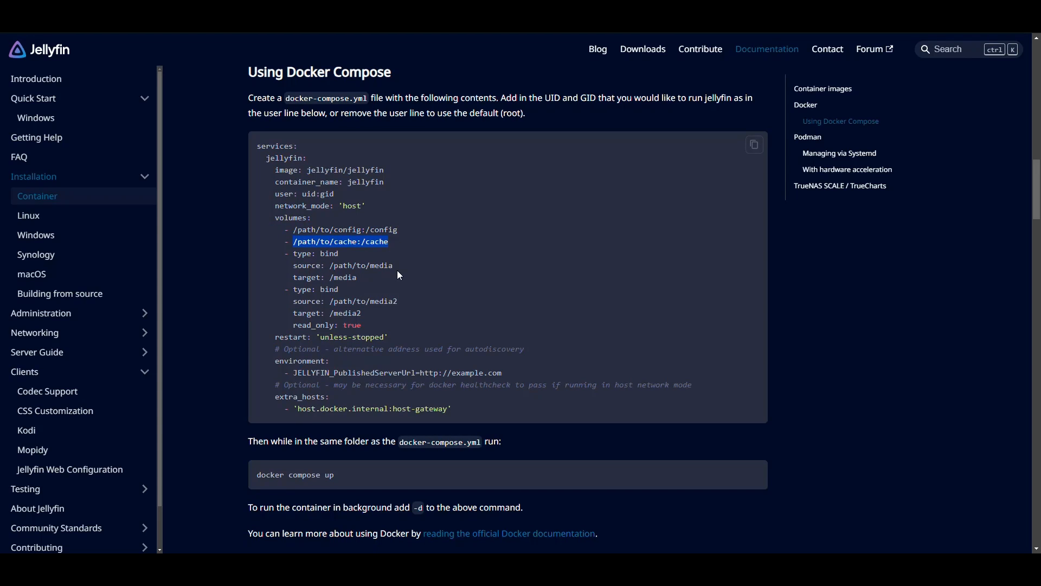
pyautogui.moveTo(396, 266); pyautogui.dragTo(288, 265)
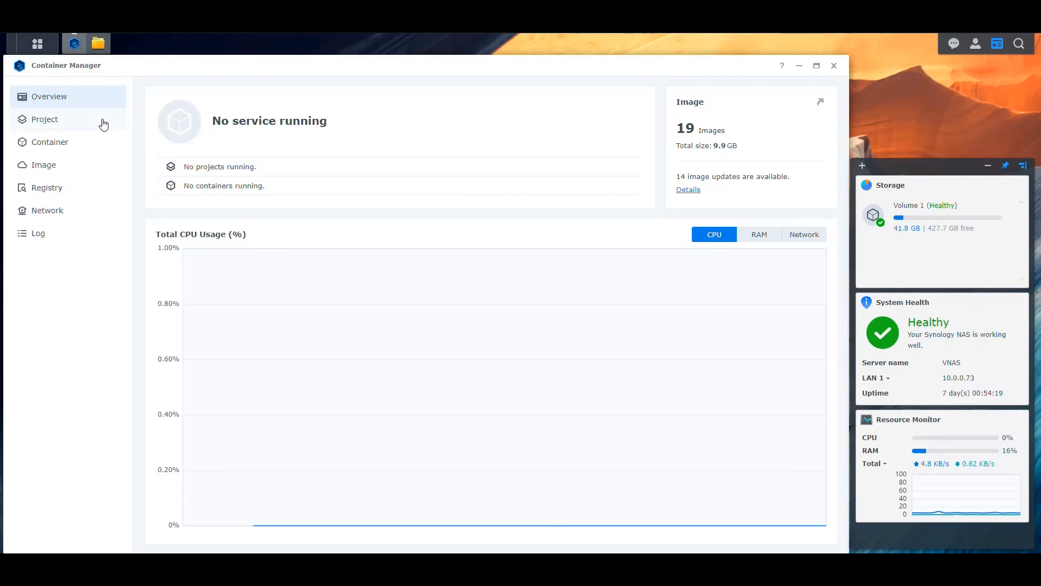
# Switch to File Station and create a folder named Jellyfin inside docker/Configs.
pyautogui.click(98, 46)
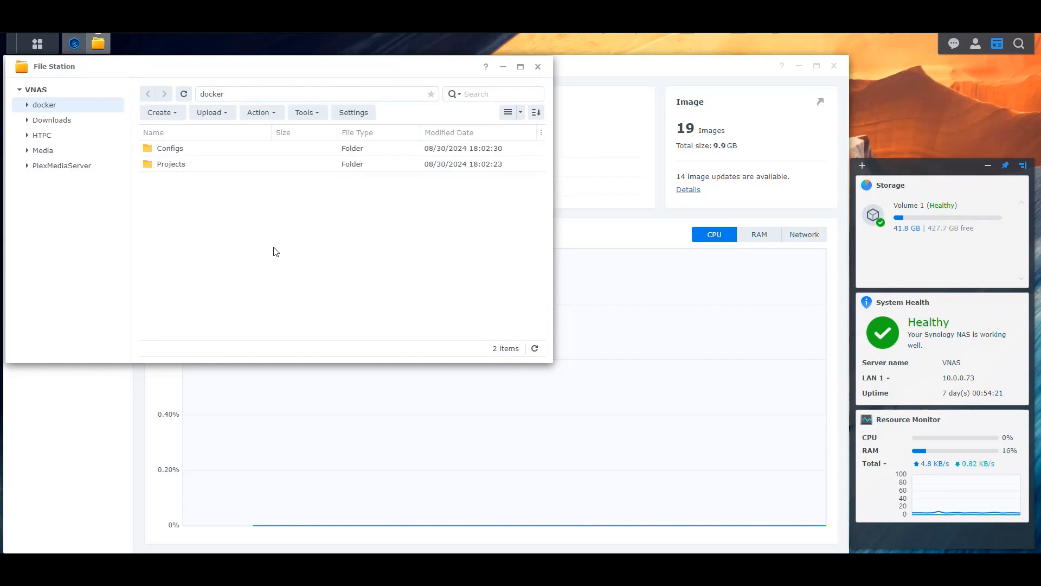
pyautogui.doubleClick(177, 150)
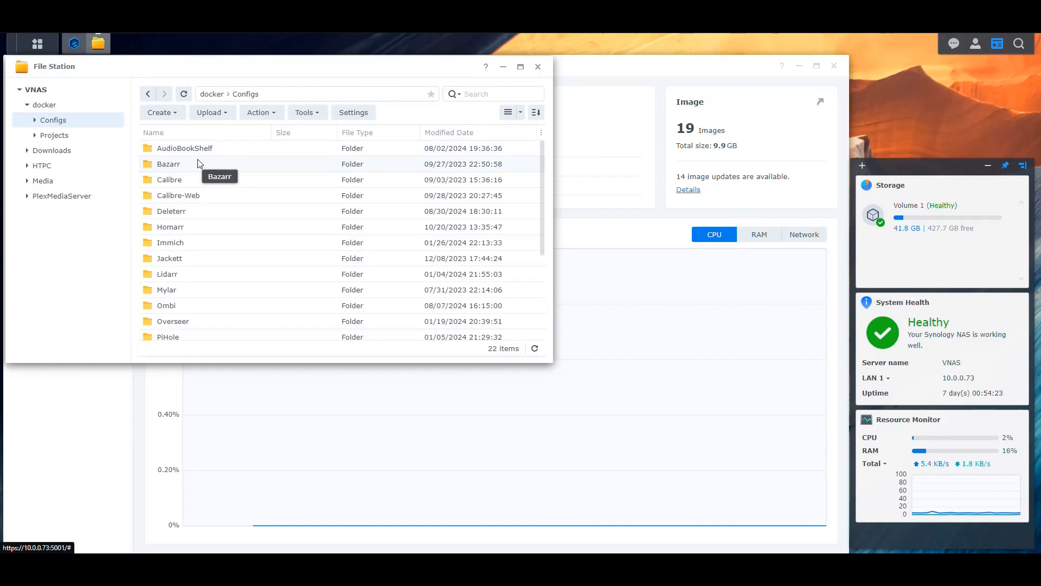
pyautogui.click(176, 113)
pyautogui.click(187, 133)
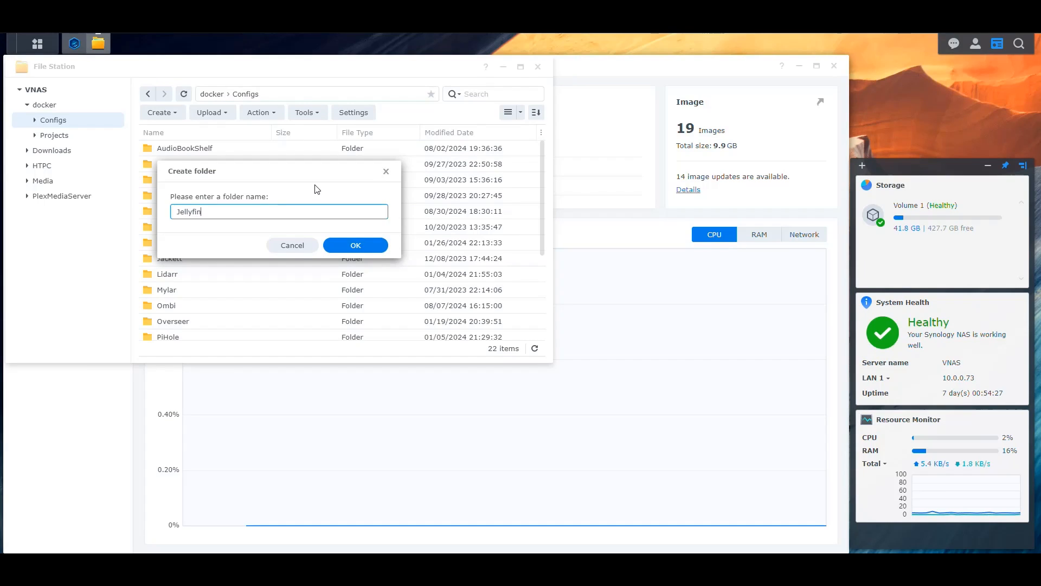
pyautogui.press('Return')
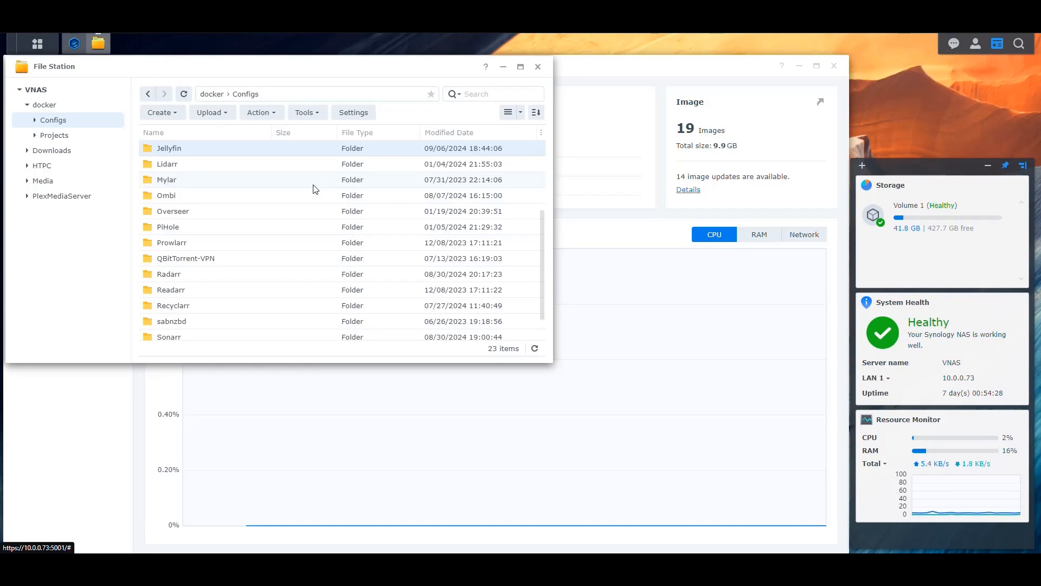
# Create a folder named cache inside docker/Configs/Jellyfin.
pyautogui.doubleClick(182, 149)
pyautogui.click(160, 112)
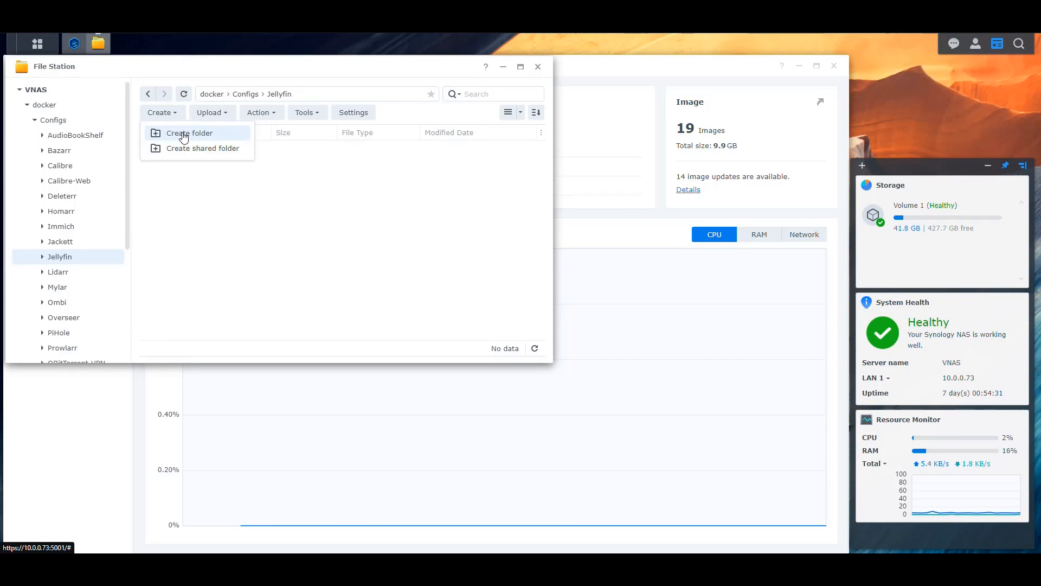
pyautogui.click(182, 133)
pyautogui.write('config')
pyautogui.press('Return')
# Create a folder named config alongside cache in the Jellyfin folder.
pyautogui.click(190, 134)
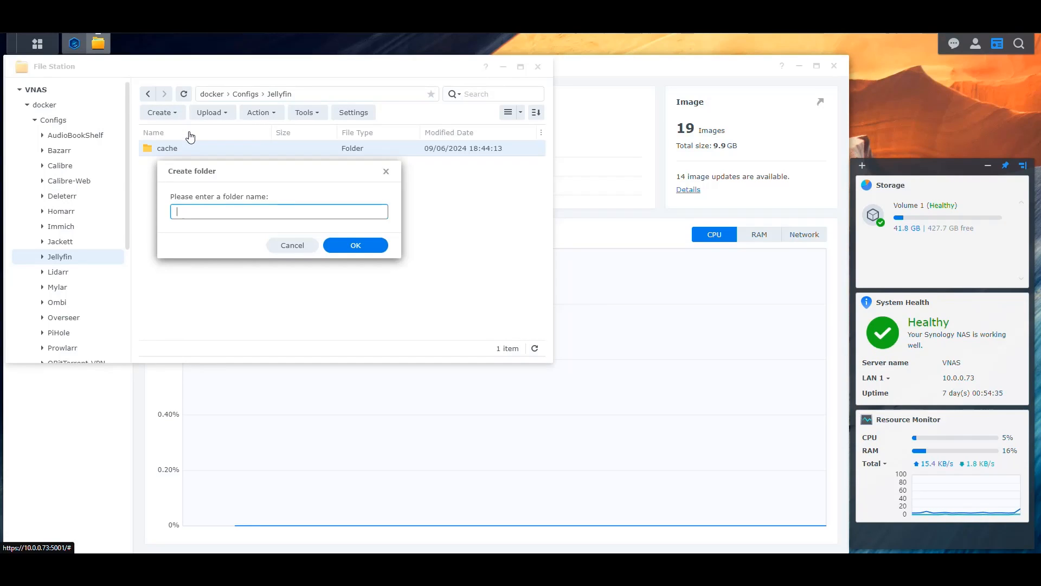
pyautogui.write('cof')
pyautogui.press('BackSpace')
pyautogui.write('nfig')
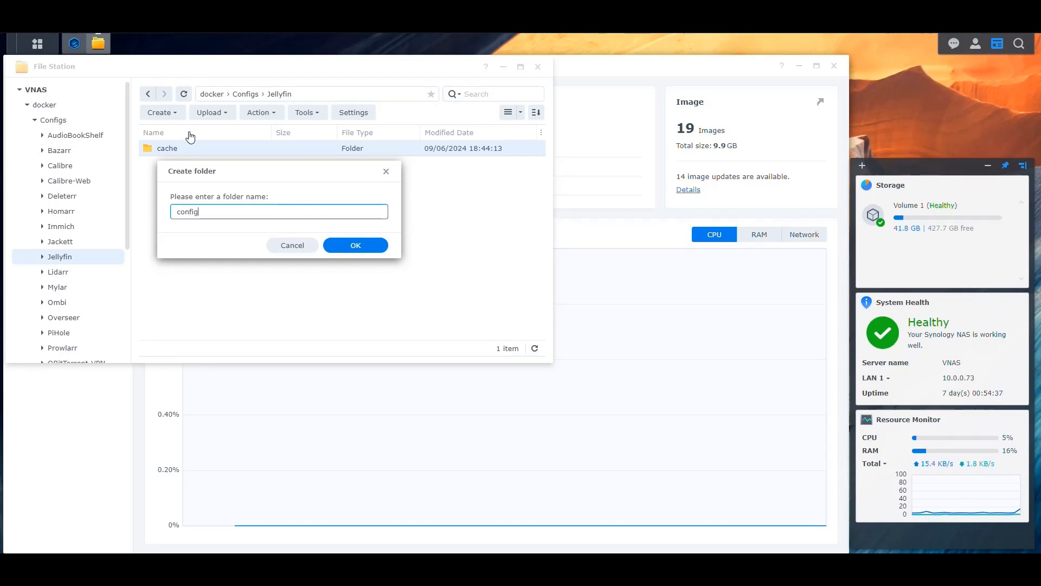
pyautogui.press('Return')
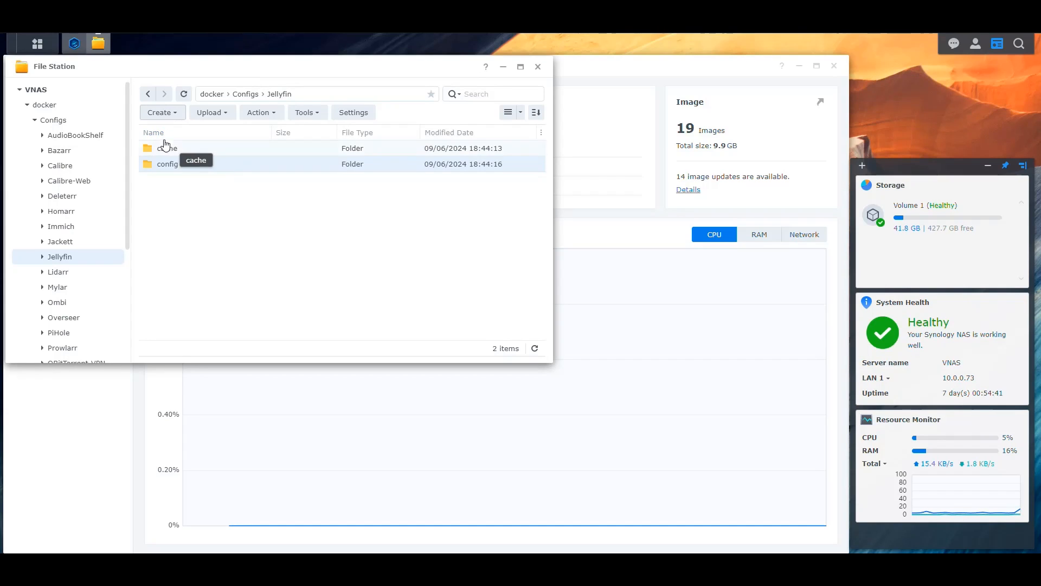
# Return to the docker folder and examine the media subfolders of the HTPC and Media shared folders.
pyautogui.click(148, 95)
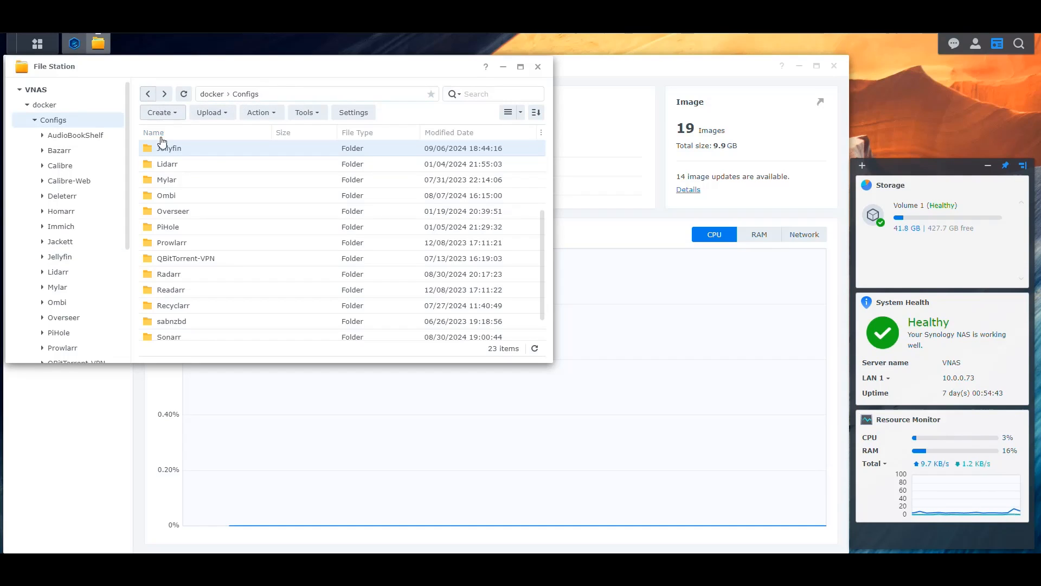
pyautogui.click(149, 94)
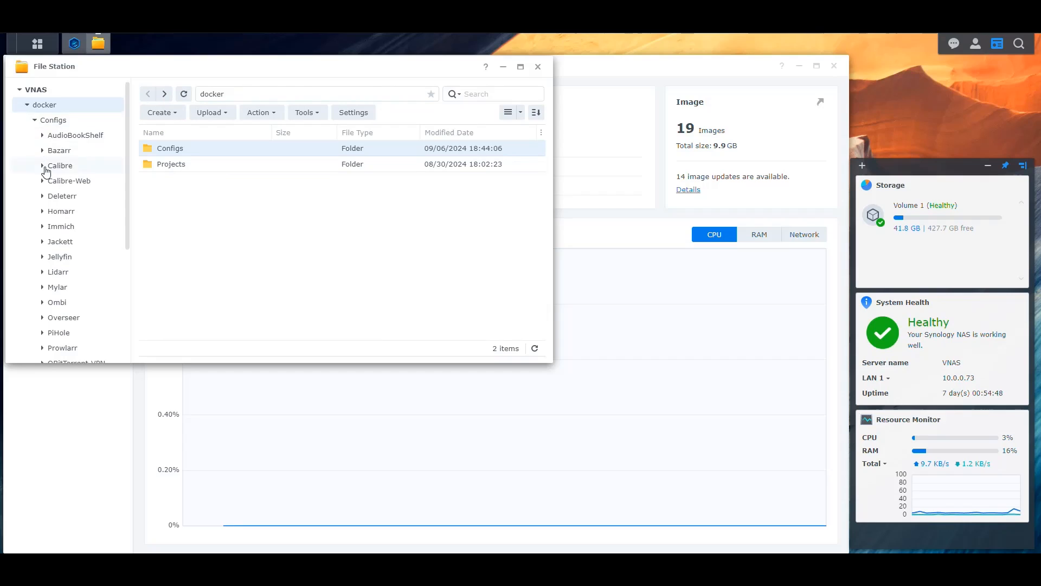
pyautogui.scroll(-4, 55, 179)
pyautogui.click(26, 325)
pyautogui.click(34, 325)
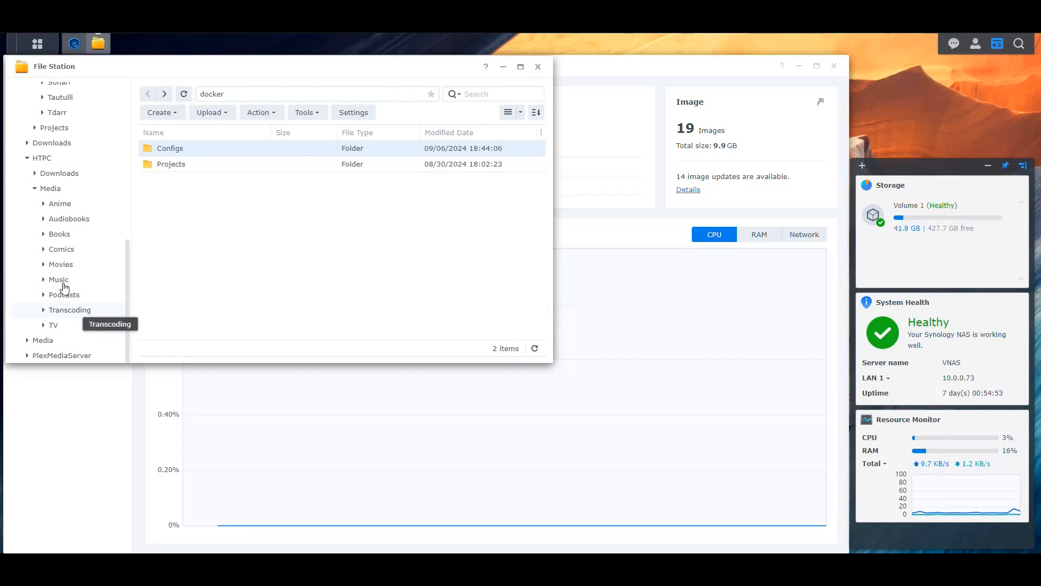
pyautogui.click(34, 188)
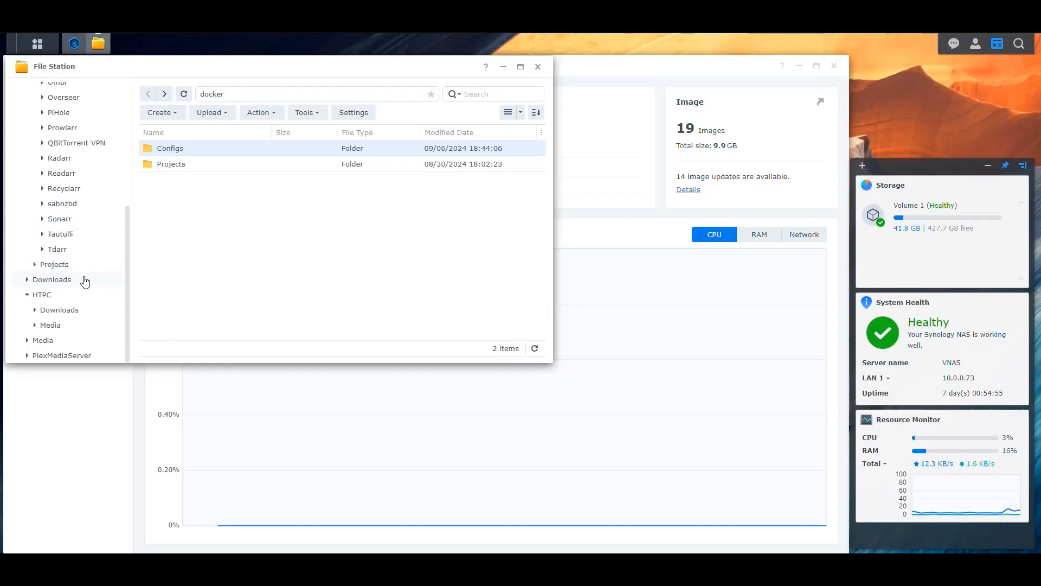
pyautogui.click(27, 341)
pyautogui.scroll(-3, 65, 271)
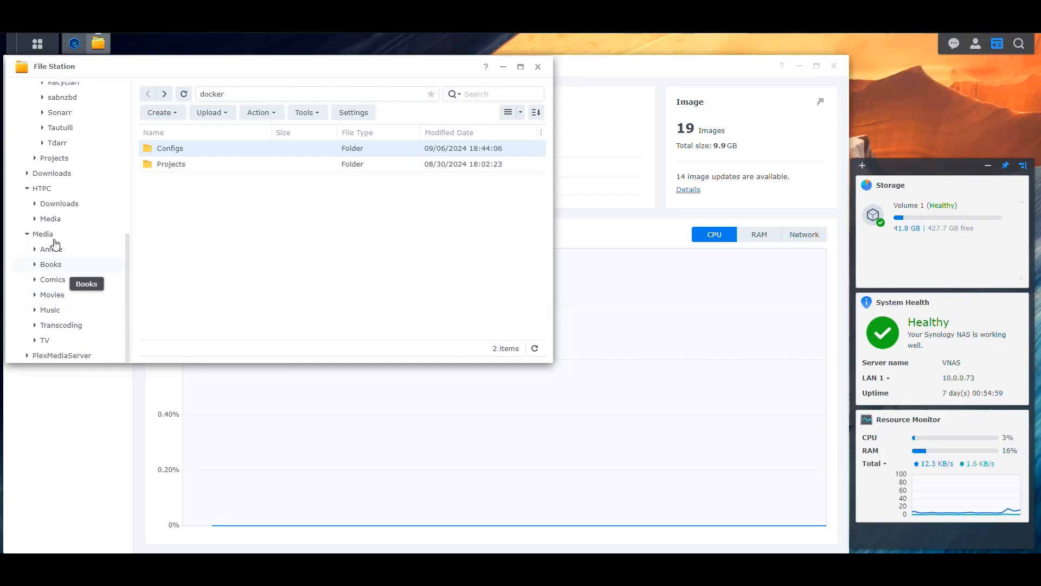
pyautogui.scroll(10, 29, 240)
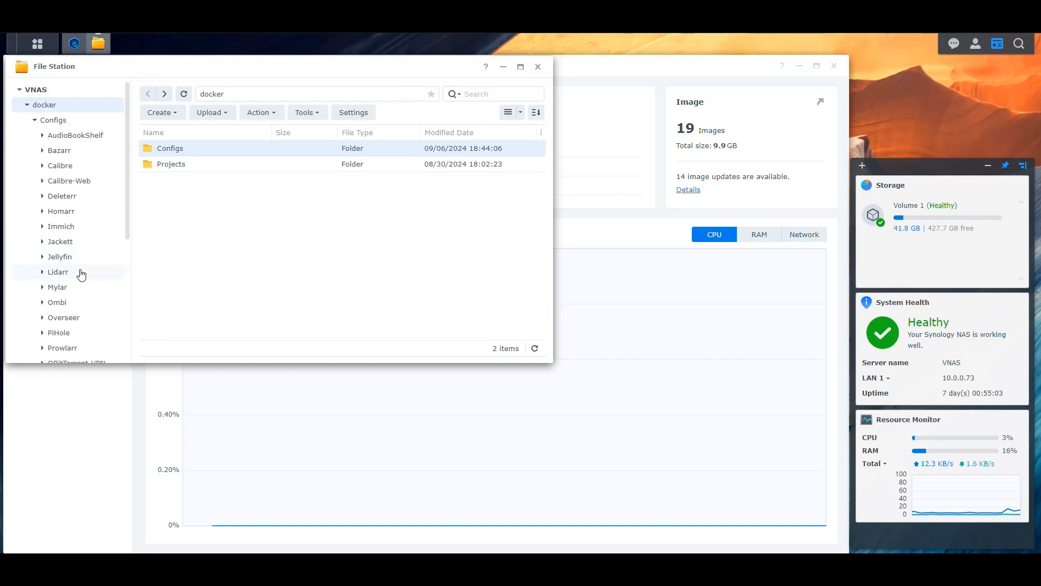
pyautogui.scroll(-5, 81, 274)
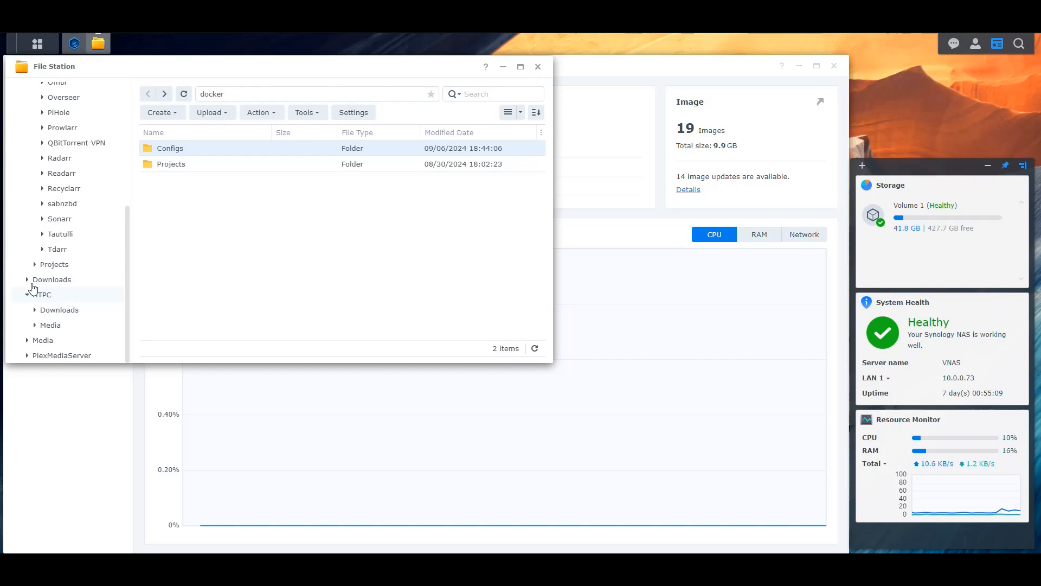
pyautogui.scroll(5, 32, 288)
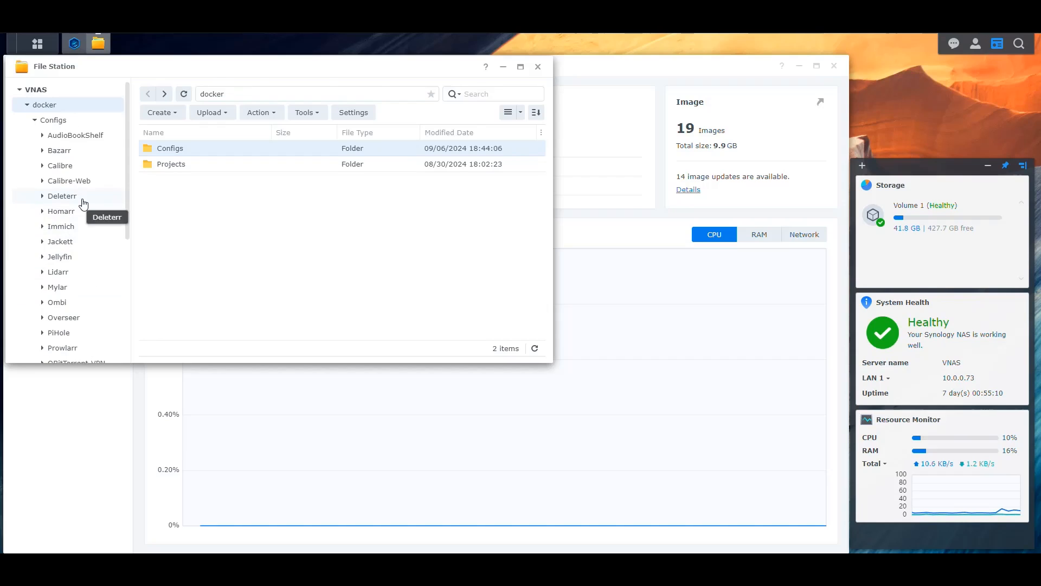
# Create a folder named Jellyfin inside docker/Projects.
pyautogui.doubleClick(179, 151)
pyautogui.click(148, 93)
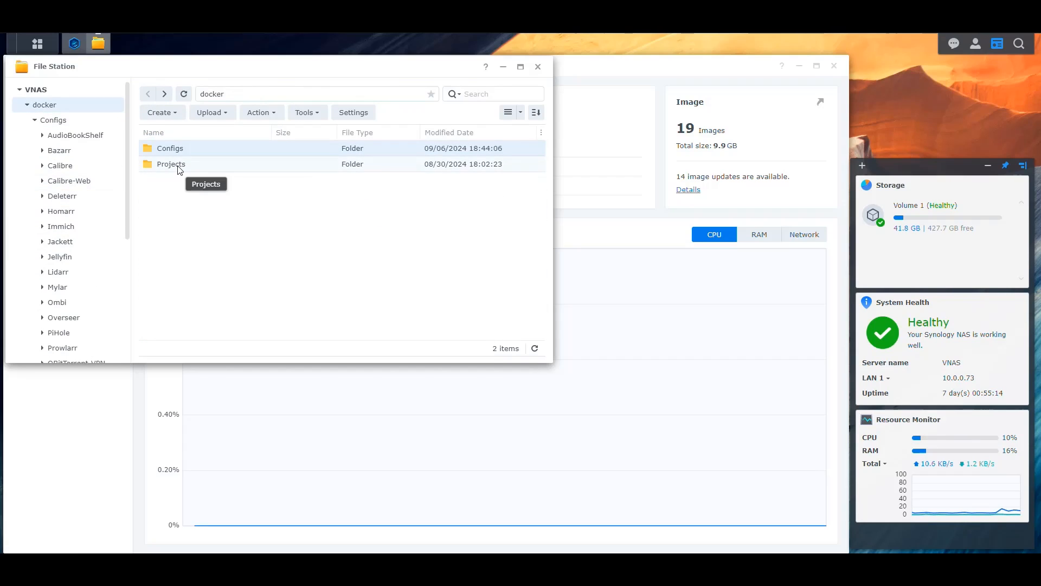
pyautogui.doubleClick(179, 166)
pyautogui.click(160, 112)
pyautogui.click(178, 131)
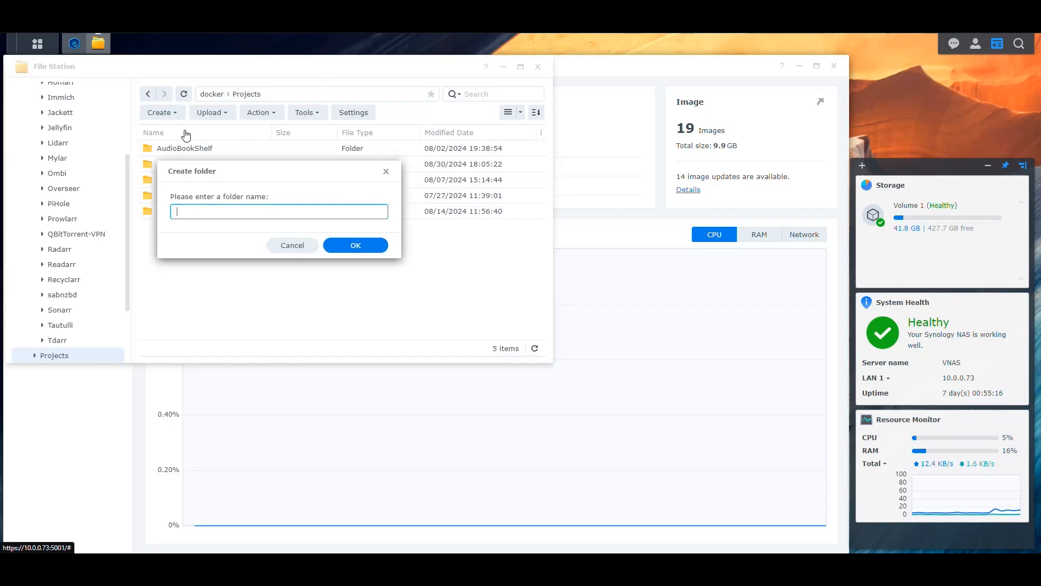
pyautogui.press('Return')
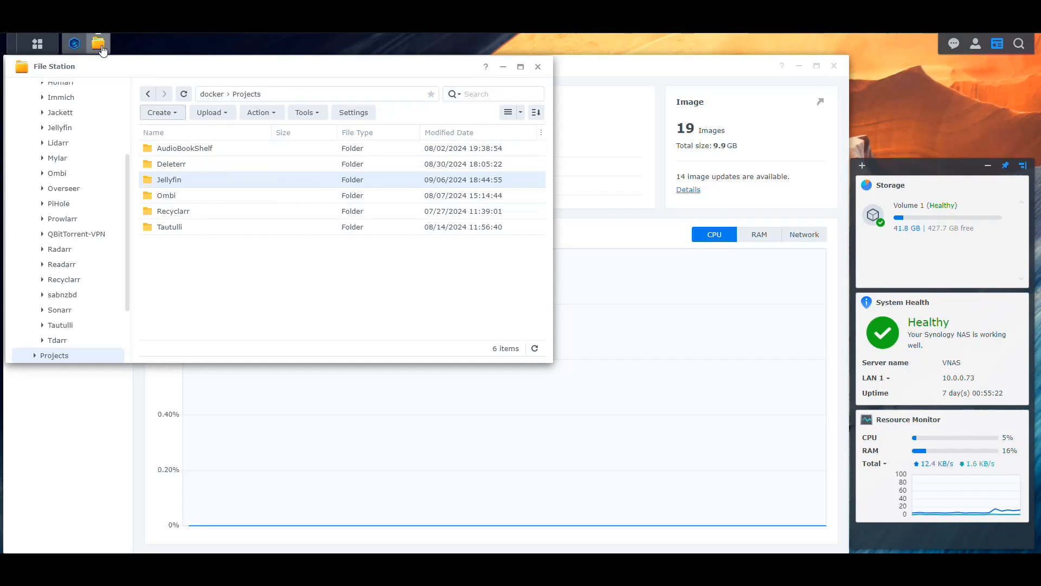
# Switch to Container Manager and start a new project named jellyfin.
pyautogui.click(75, 44)
pyautogui.click(55, 127)
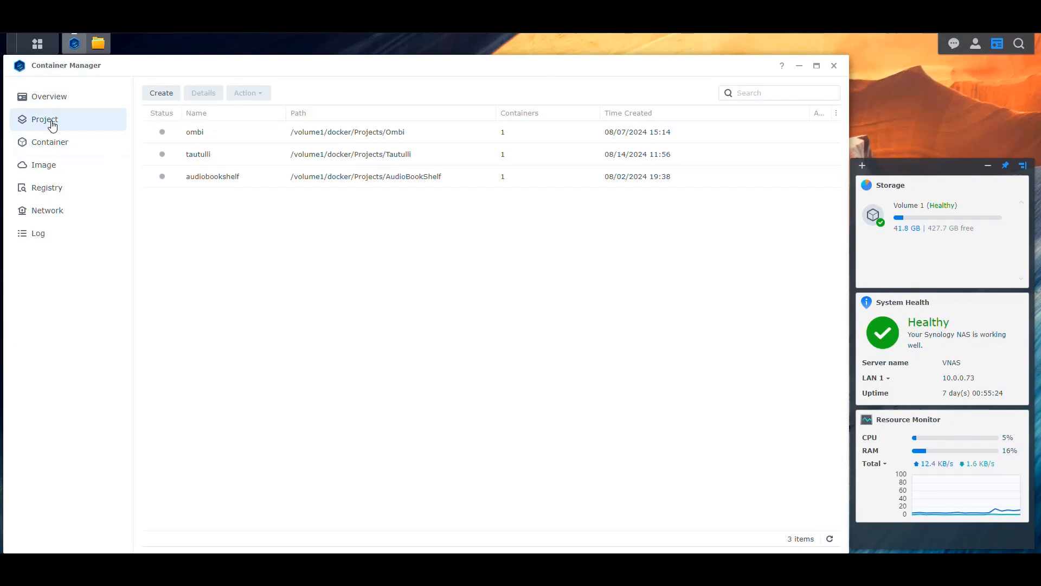
pyautogui.click(161, 92)
pyautogui.click(397, 219)
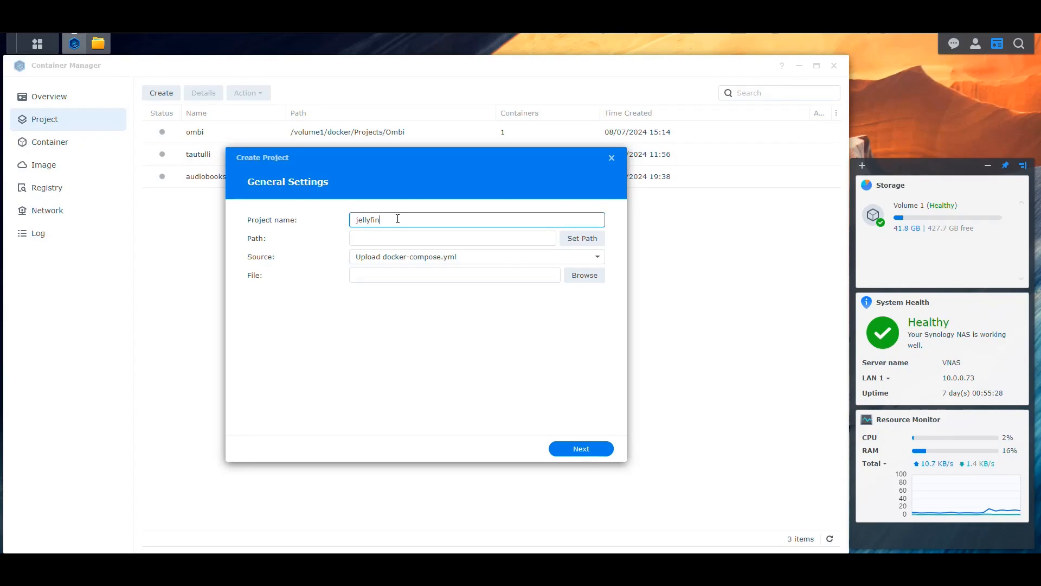
# Set the project's path to /docker/Projects/Jellyfin.
pyautogui.click(581, 238)
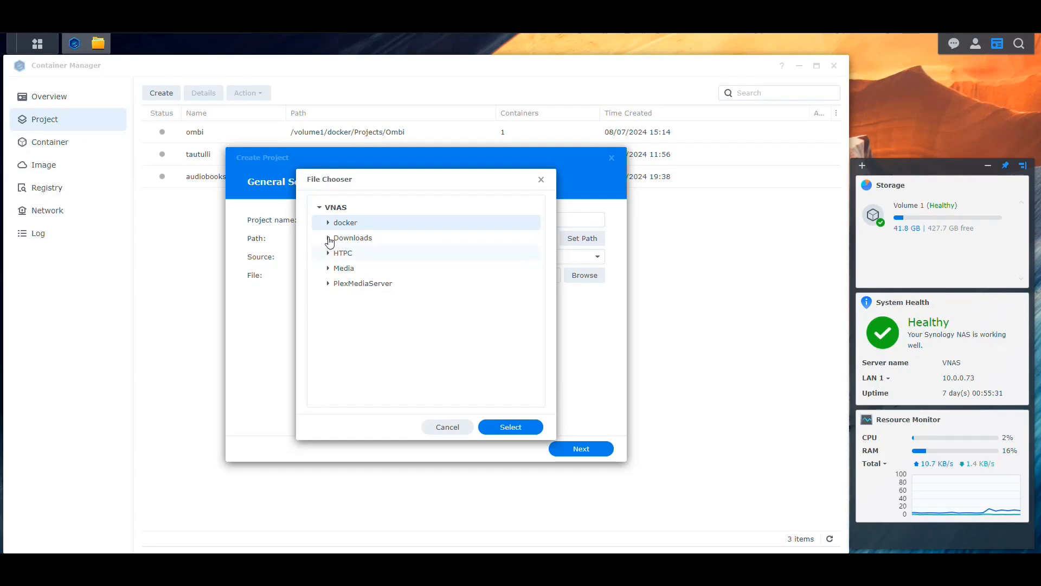
pyautogui.click(328, 223)
pyautogui.click(336, 237)
pyautogui.scroll(-1, 393, 322)
pyautogui.scroll(2, 393, 322)
pyautogui.click(336, 238)
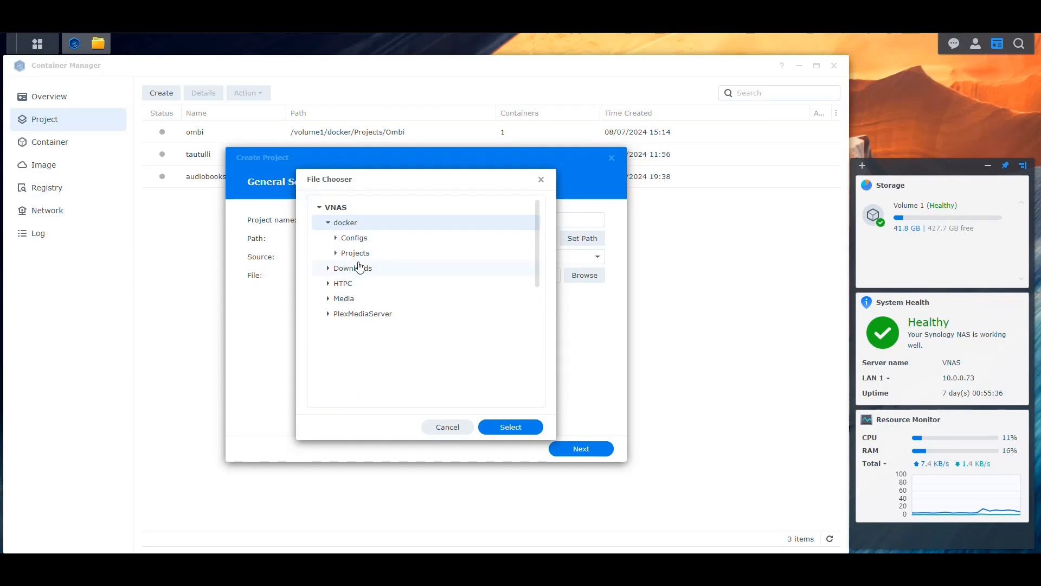
pyautogui.click(350, 253)
pyautogui.doubleClick(350, 255)
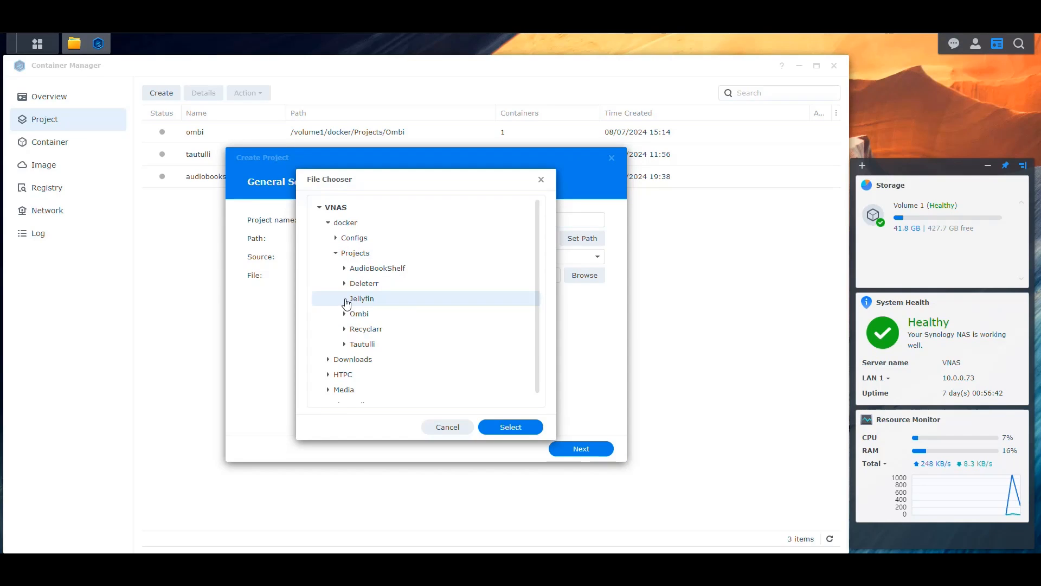
pyautogui.click(507, 426)
# Set the source to Create docker-compose.yml and paste in the Jellyfin compose template.
pyautogui.click(458, 258)
pyautogui.click(434, 293)
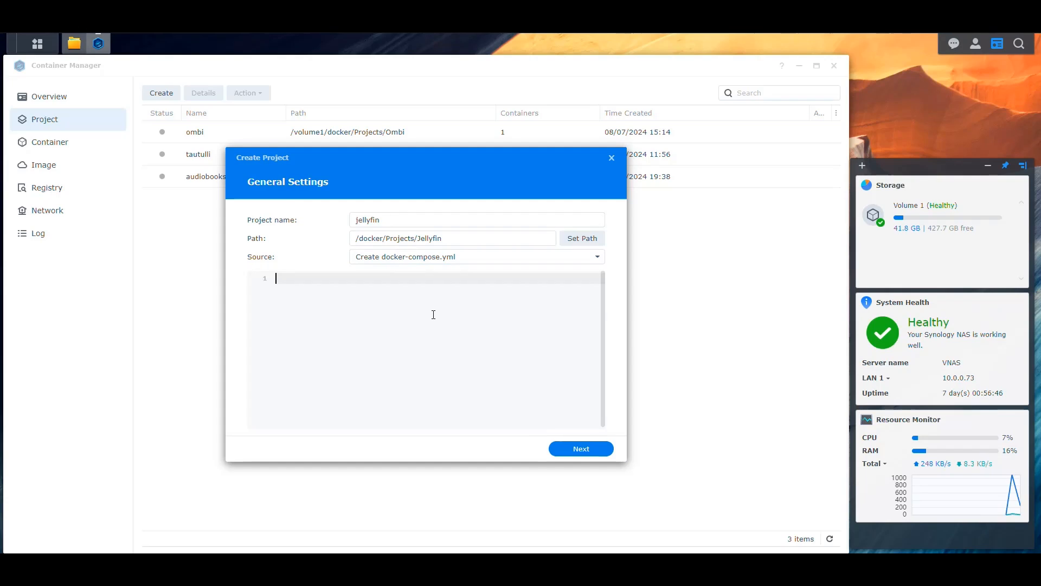
pyautogui.write("services:   jellyfin:     image: jellyfin/jellyfin     container_name: jellyfin     user: uid:gid     network_mode: 'host'     volumes:       - /path/to/config:/config       - /path/to/cache:/cache       - type: bind         source: /path/to/media         target: /media       - type: bind         source: /path/to/media2         target: /media2         read_only: true     restart: 'unless-stopped'     # Optional - alternative address used for autodiscovery     environment:       - JELLYFIN_PublishedServerUrl=http://example.com     # Optional - may be necessary for docker healthcheck to pass if running in host network mode     extra_hosts:       - 'host.docker.internal:host-gateway'")
pyautogui.scroll(3, 492, 338)
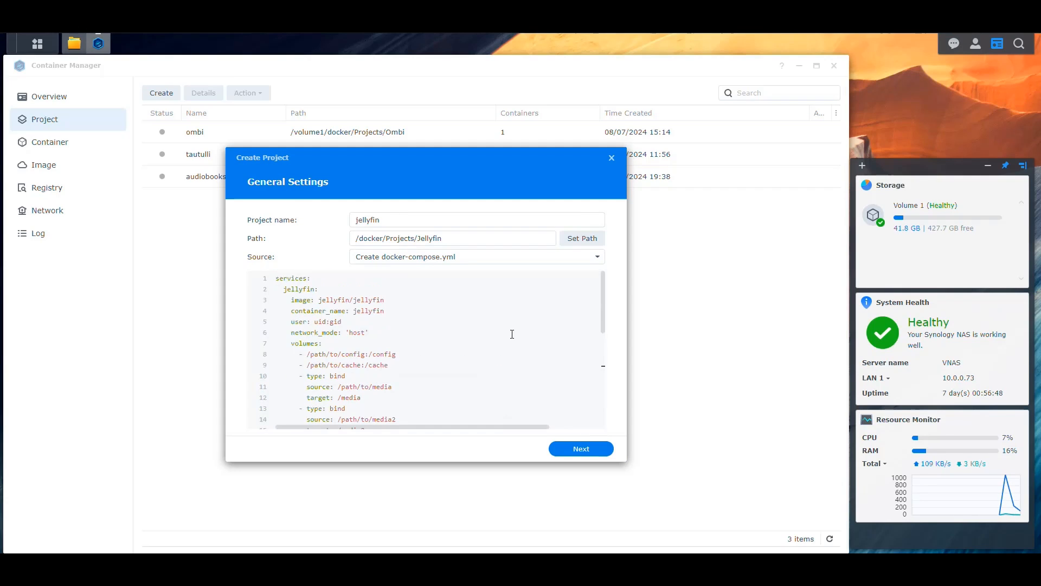
# Capitalize the container_name value as Jellyfin and check the image entry above it.
pyautogui.click(357, 310)
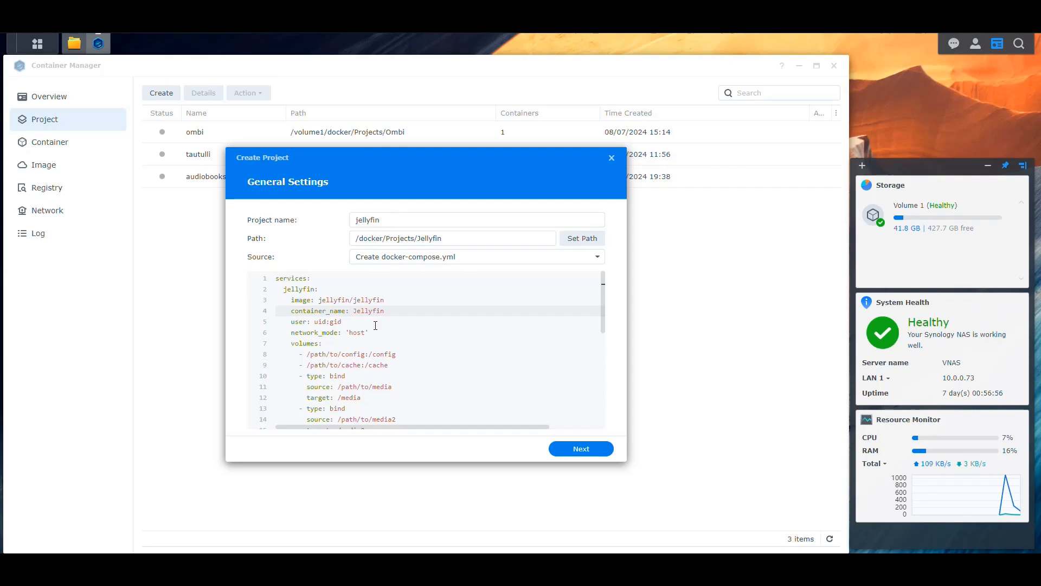
pyautogui.moveTo(384, 301); pyautogui.dragTo(319, 301)
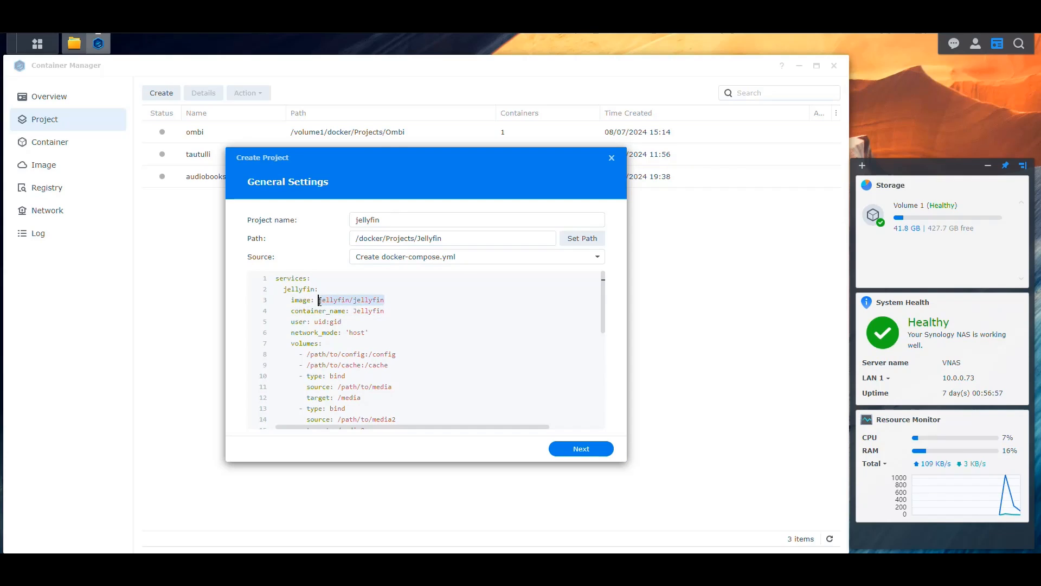
pyautogui.click(385, 300)
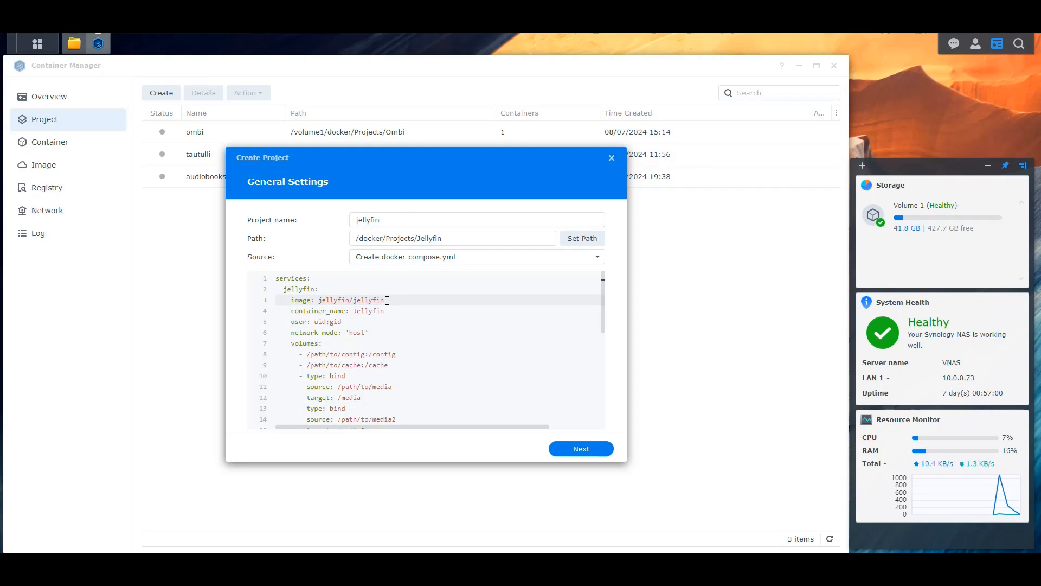
# Set the compose file's user to 1026:100 and delete the network_mode line.
pyautogui.doubleClick(321, 321)
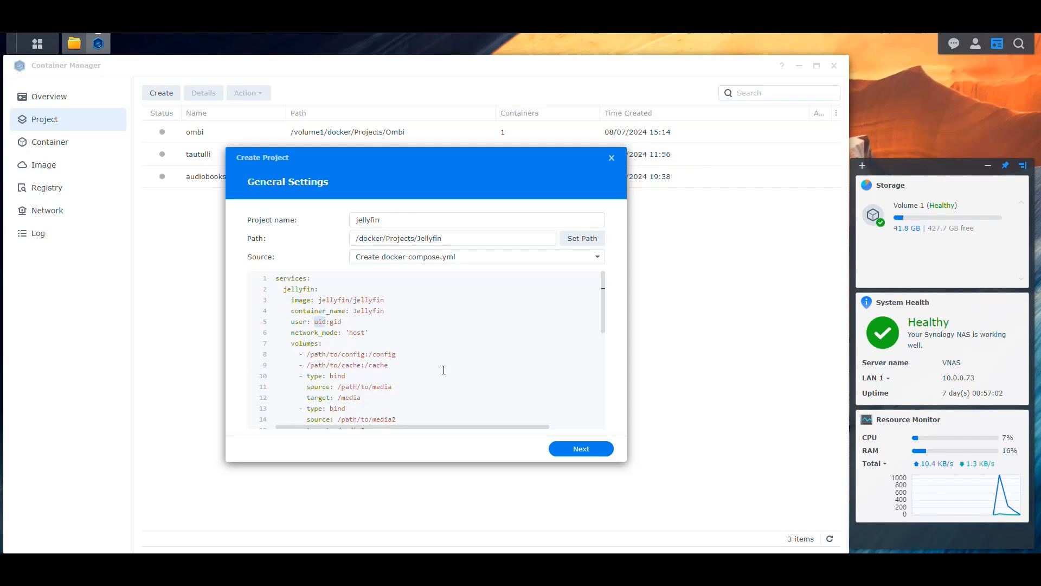
pyautogui.write('1026')
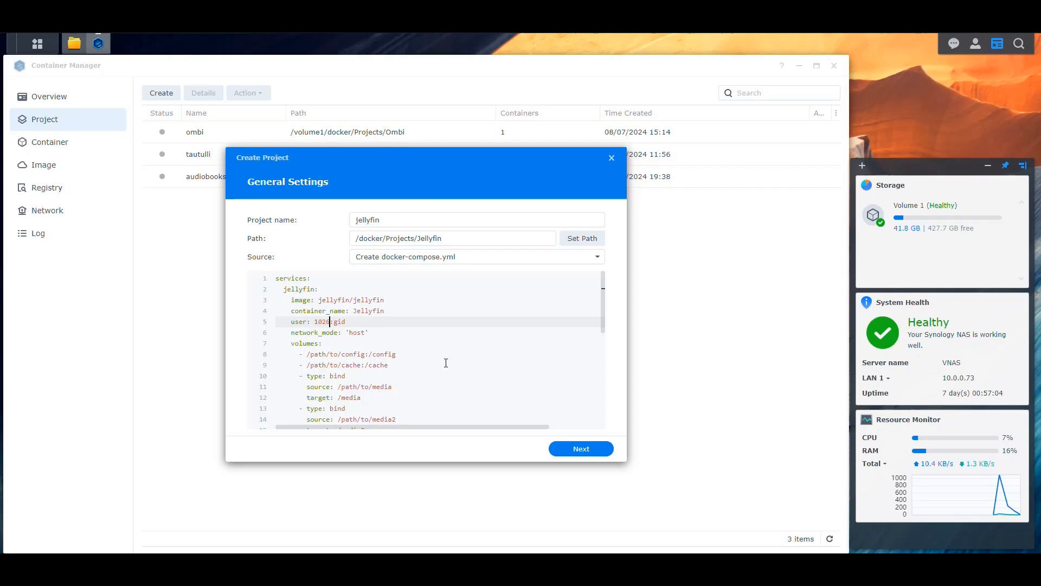
pyautogui.hotkey('ctrl', 'shift', 'Left')
pyautogui.write('100')
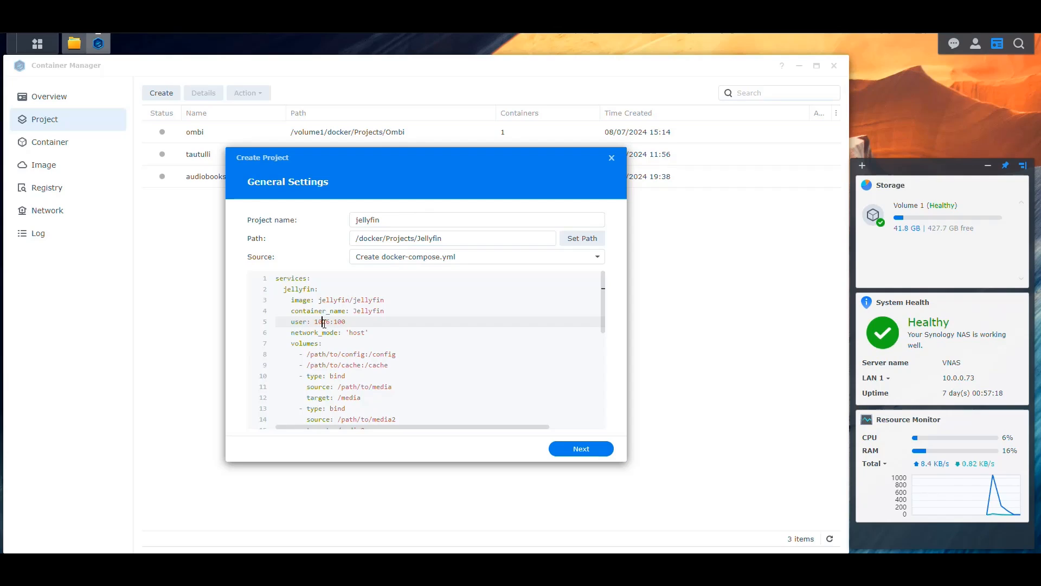
pyautogui.moveTo(378, 335); pyautogui.dragTo(382, 324)
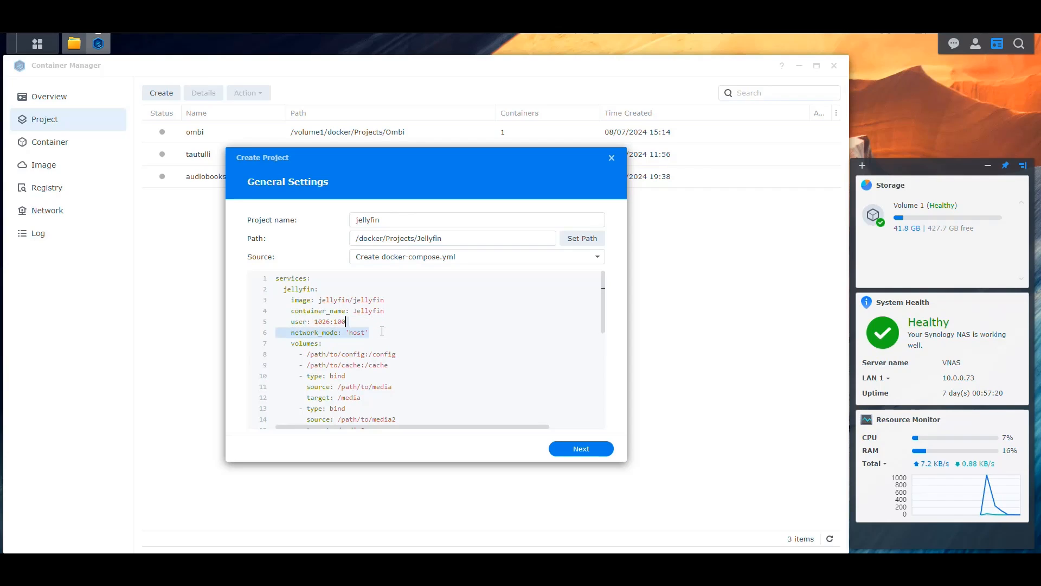
pyautogui.press('BackSpace')
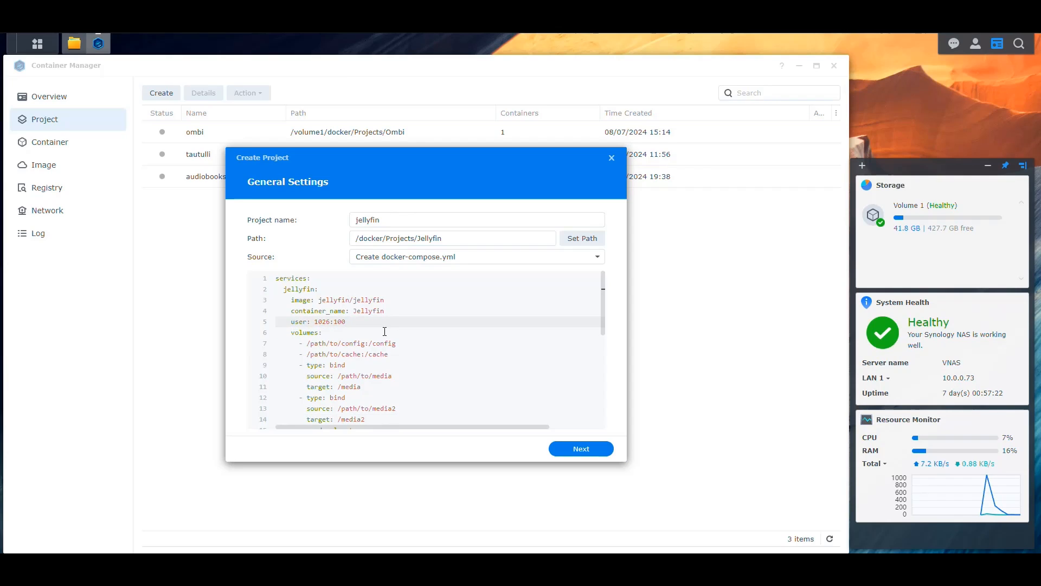
# Delete the second bind mount, /path/to/media2, including its target and read_only lines.
pyautogui.scroll(-2, 390, 336)
pyautogui.scroll(1, 374, 350)
pyautogui.click(386, 361)
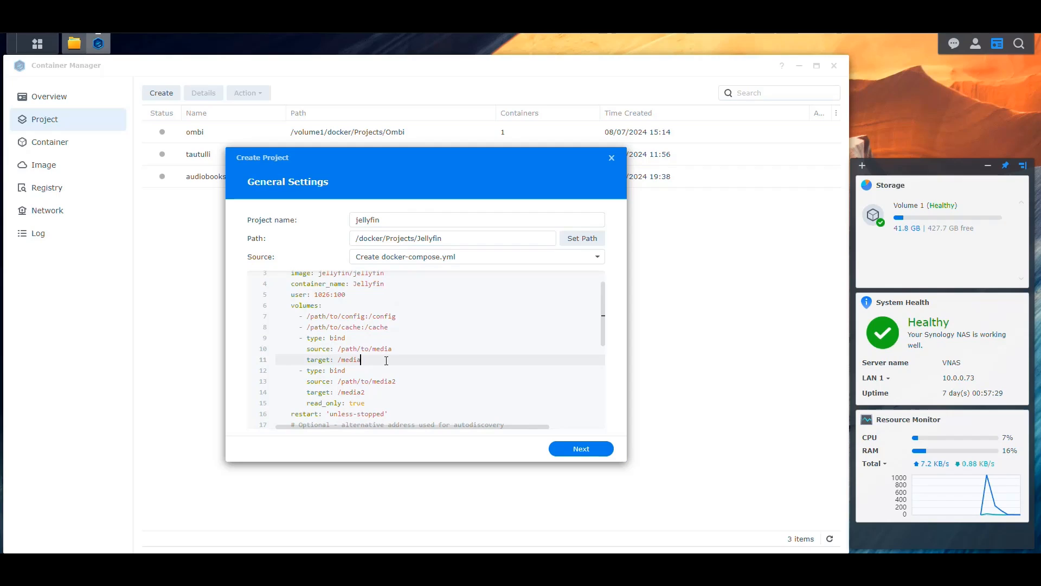
pyautogui.hotkey('shift', 'Down')
pyautogui.hotkey('shift', 'Down')
pyautogui.hotkey('shift', 'Down')
pyautogui.hotkey('shift', 'Down')
pyautogui.hotkey('shift', 'End')
pyautogui.press('BackSpace')
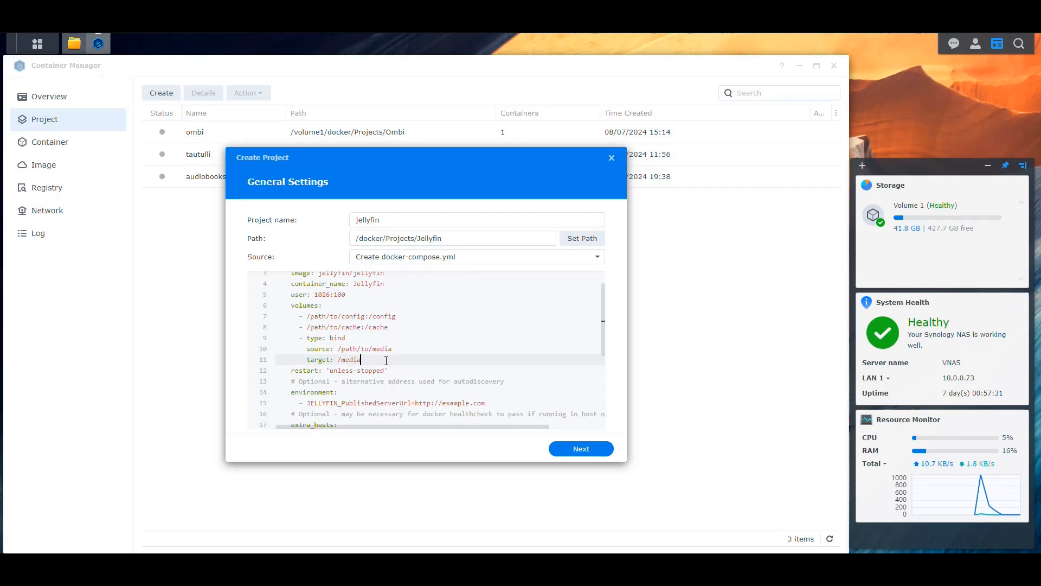
# Change the remaining bind mount's target to /Media.
pyautogui.hotkey('shift', 'Left')
pyautogui.hotkey('shift', 'Left')
pyautogui.hotkey('shift', 'Left')
pyautogui.hotkey('shift', 'Left')
pyautogui.hotkey('shift', 'Left')
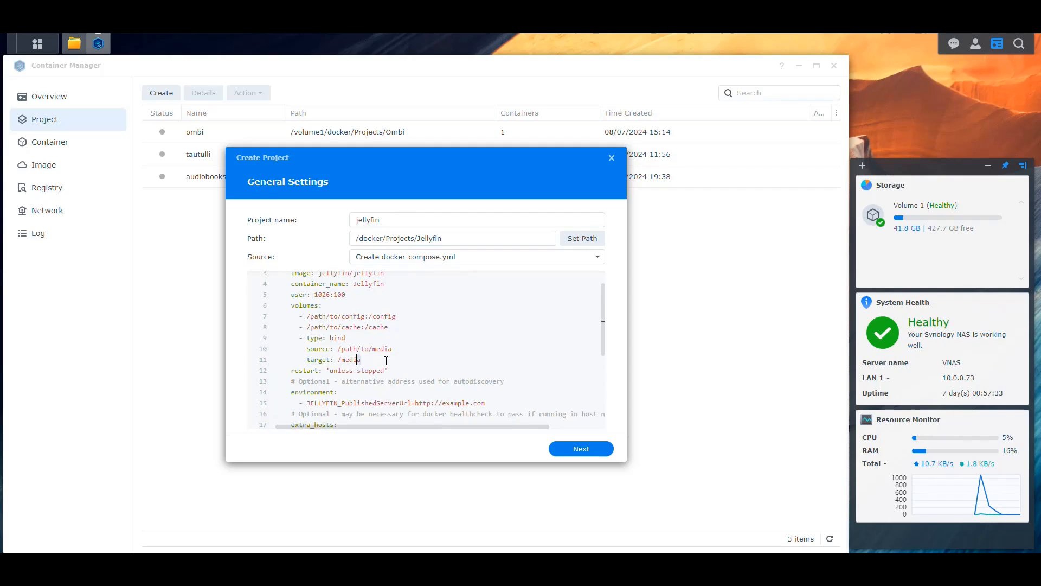
pyautogui.write('Meid')
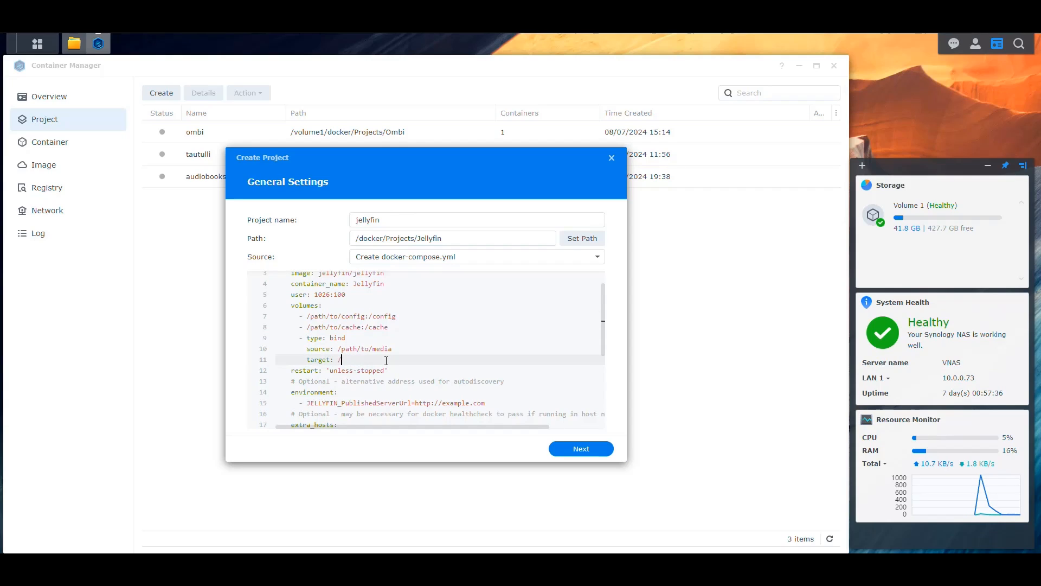
pyautogui.press('BackSpace')
pyautogui.press('BackSpace')
pyautogui.write('dia')
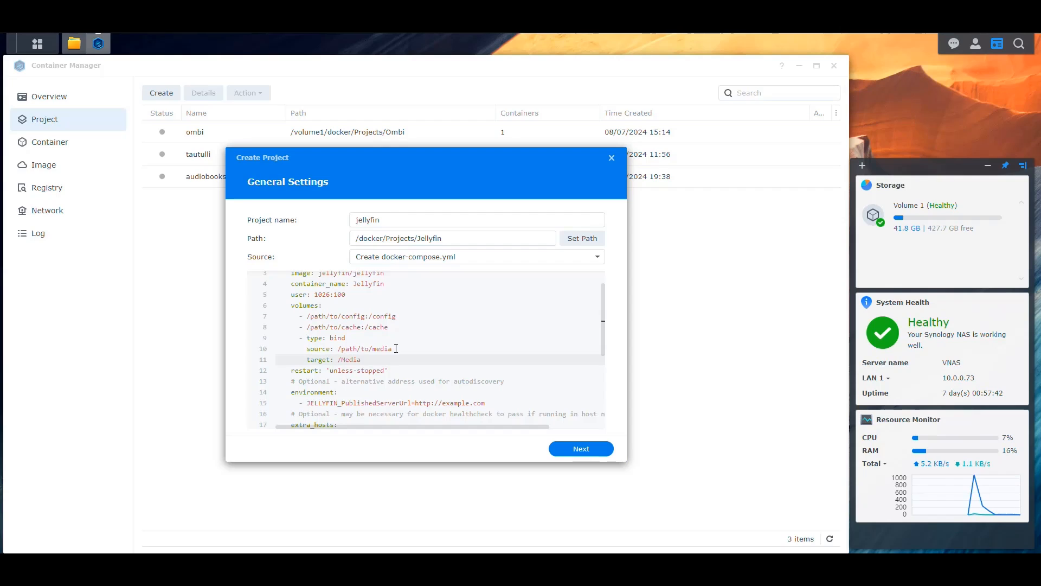
# Switch to File Station and copy the location path of the config folder in docker/Configs/Jellyfin.
pyautogui.scroll(1, 399, 338)
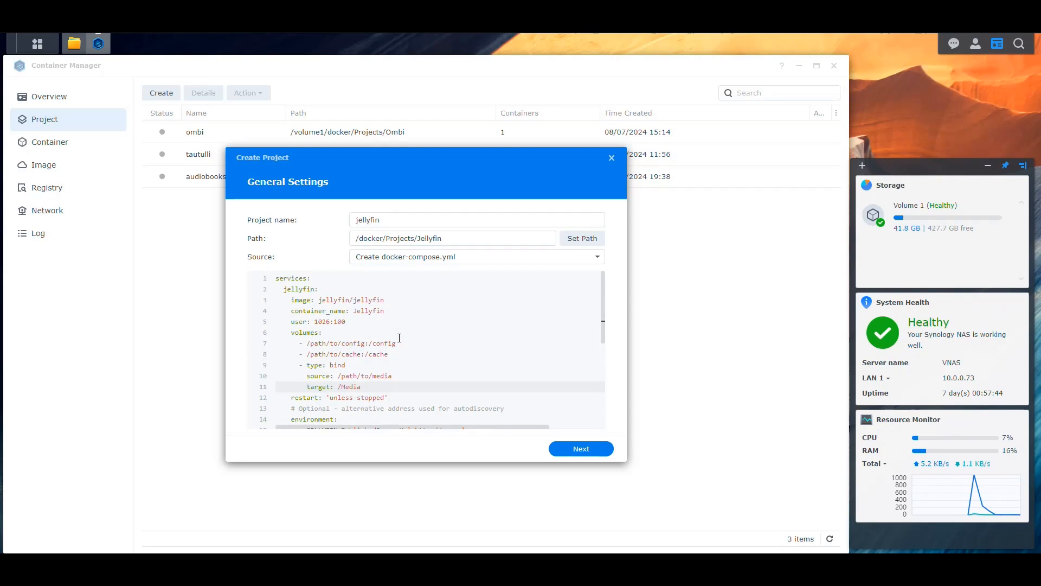
pyautogui.click(74, 43)
pyautogui.doubleClick(193, 148)
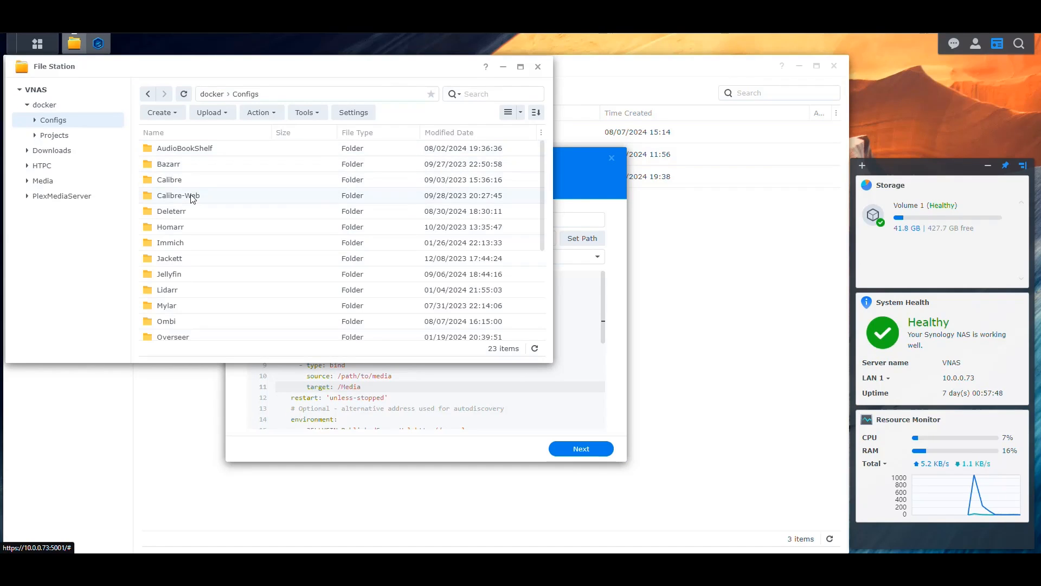
pyautogui.click(179, 277)
pyautogui.doubleClick(179, 277)
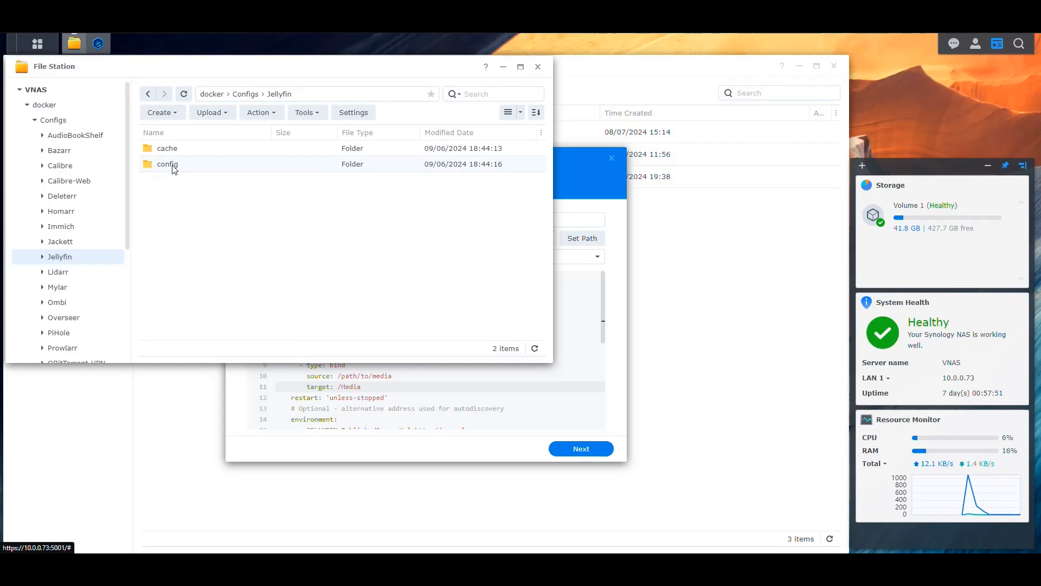
pyautogui.rightClick(173, 167)
pyautogui.click(220, 404)
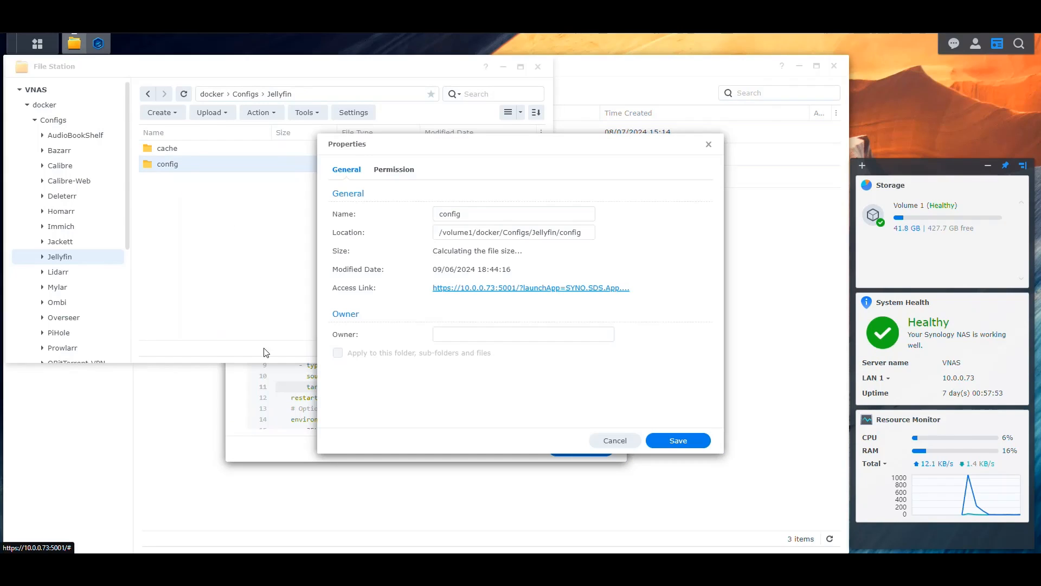
pyautogui.click(504, 230)
pyautogui.hotkey('ctrl', 'a')
pyautogui.hotkey('ctrl', 'c')
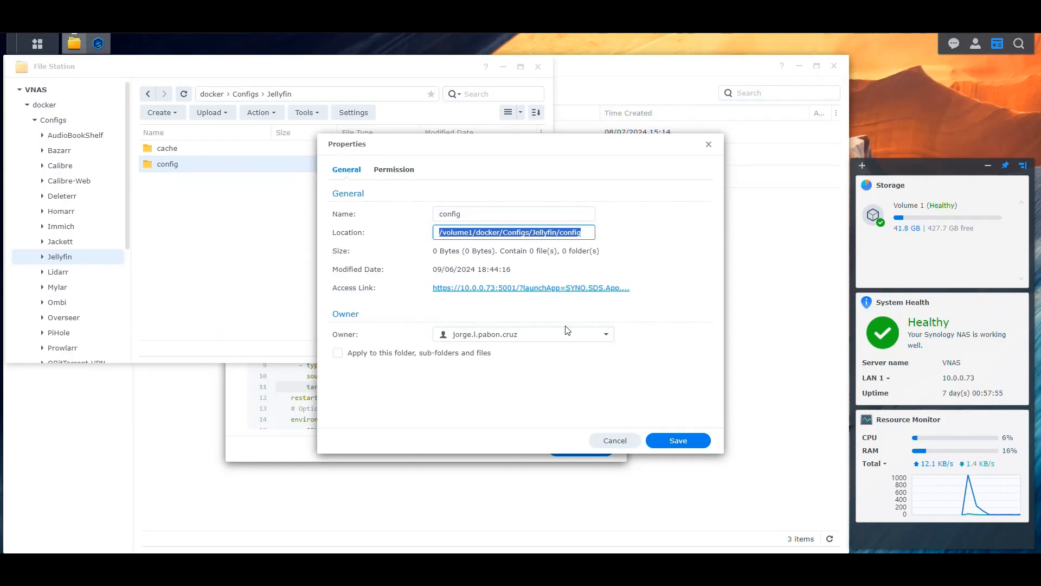
pyautogui.click(618, 445)
# Back in the compose file, set the config volume's host path to /volume1/docker/Configs/Jellyfin/config.
pyautogui.click(432, 408)
pyautogui.click(364, 344)
pyautogui.moveTo(363, 344); pyautogui.dragTo(307, 344)
pyautogui.hotkey('ctrl', 'v')
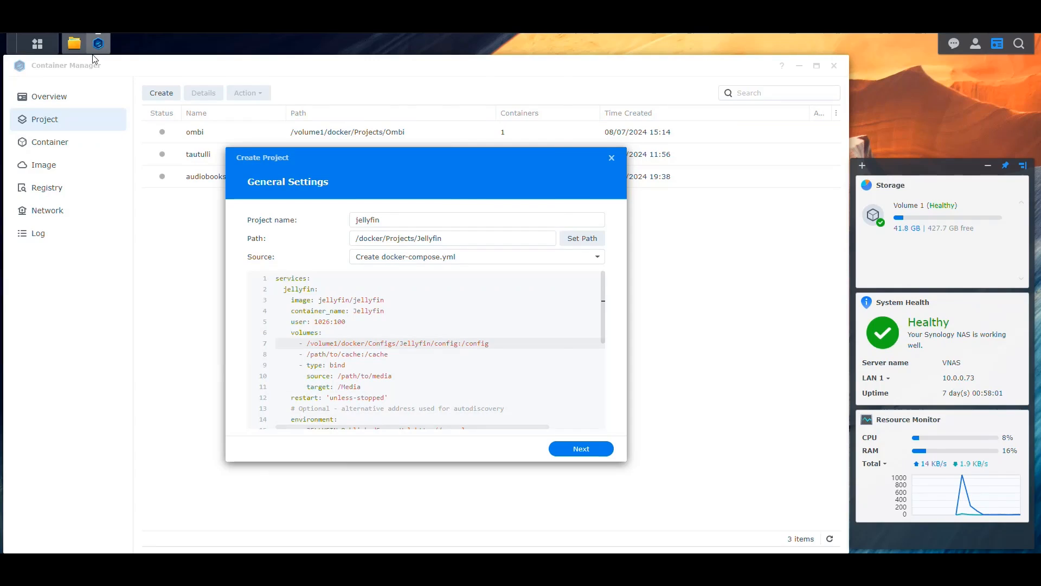
# Switch to File Station and copy the location path of the cache folder in docker/Configs/Jellyfin.
pyautogui.click(74, 44)
pyautogui.click(245, 94)
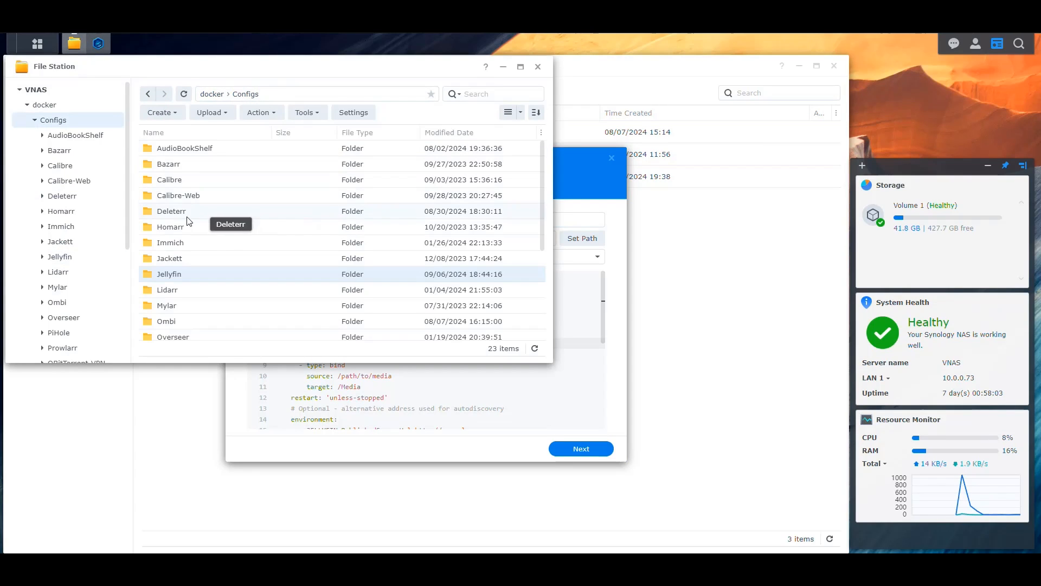
pyautogui.doubleClick(174, 275)
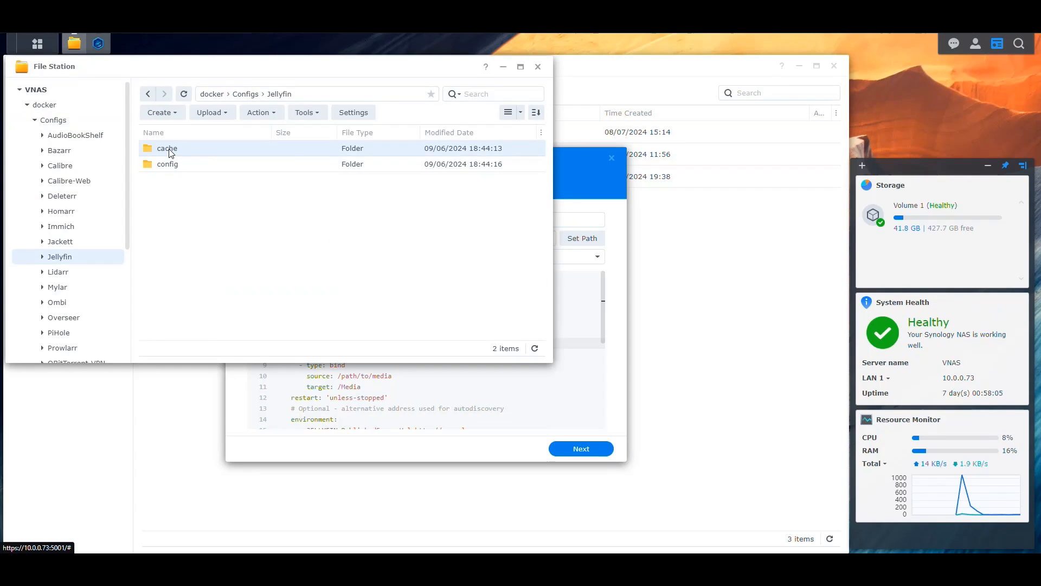
pyautogui.rightClick(169, 150)
pyautogui.click(220, 386)
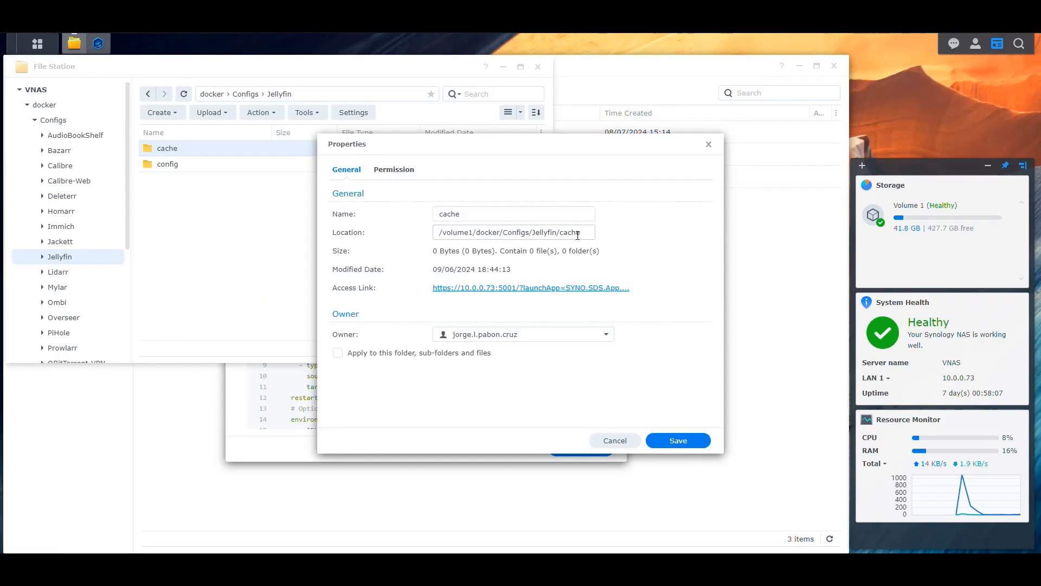
pyautogui.moveTo(586, 232); pyautogui.dragTo(325, 222)
pyautogui.hotkey('ctrl', 'c')
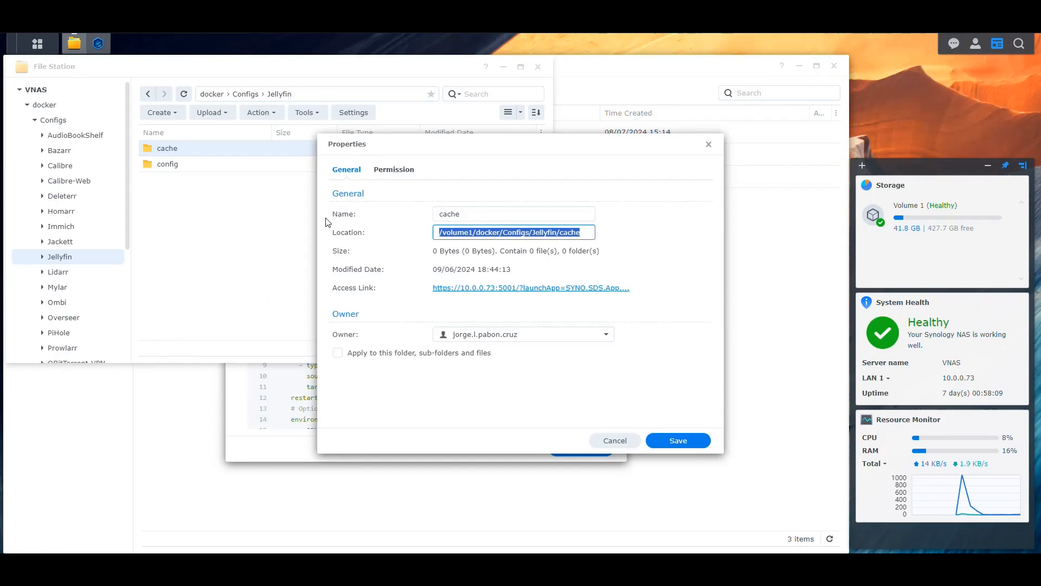
pyautogui.click(708, 144)
# Back in the compose file, set the cache volume's host path to /volume1/docker/Configs/Jellyfin/cache.
pyautogui.click(474, 421)
pyautogui.moveTo(361, 354); pyautogui.dragTo(306, 354)
pyautogui.hotkey('ctrl', 'v')
# Switch to File Station and copy the location path of the Media folder in HTPC.
pyautogui.click(400, 367)
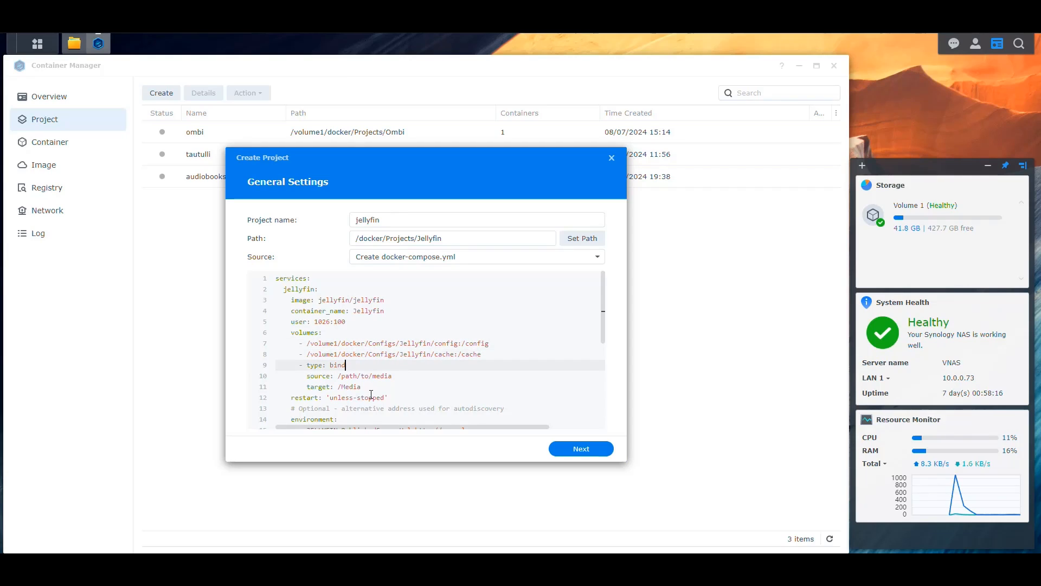
pyautogui.moveTo(396, 376); pyautogui.dragTo(337, 376)
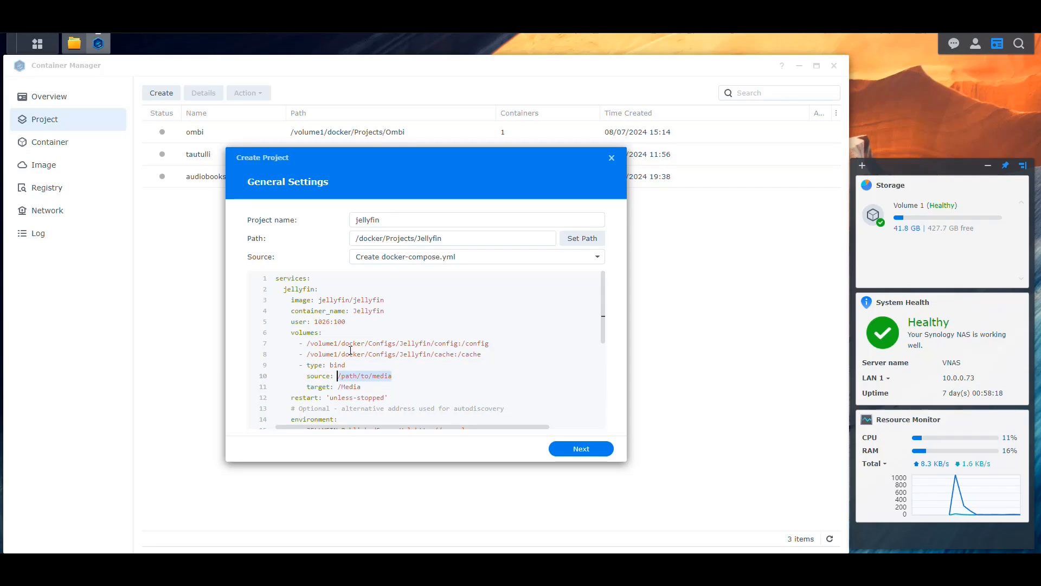
pyautogui.click(74, 43)
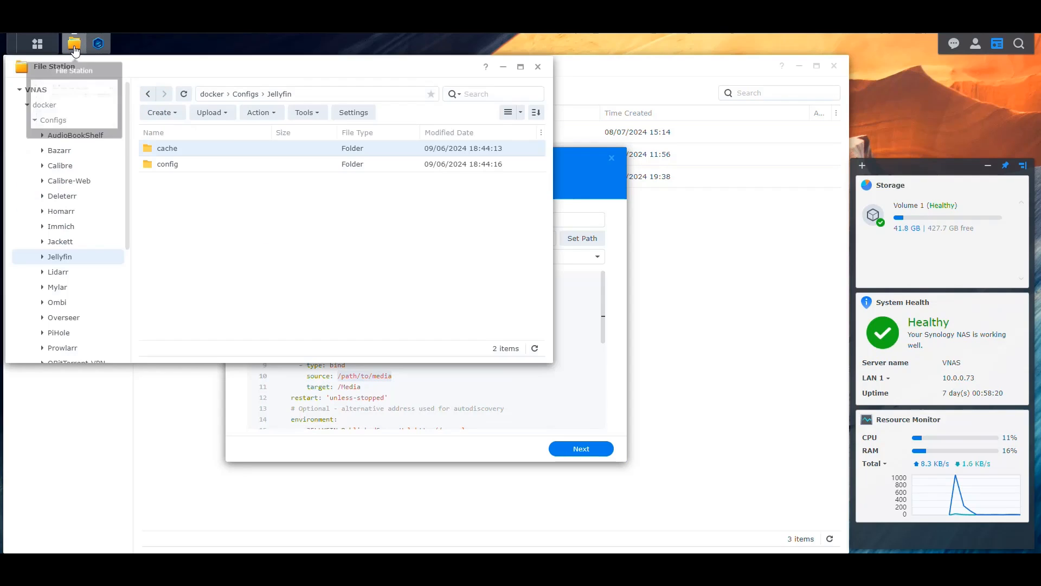
pyautogui.click(213, 95)
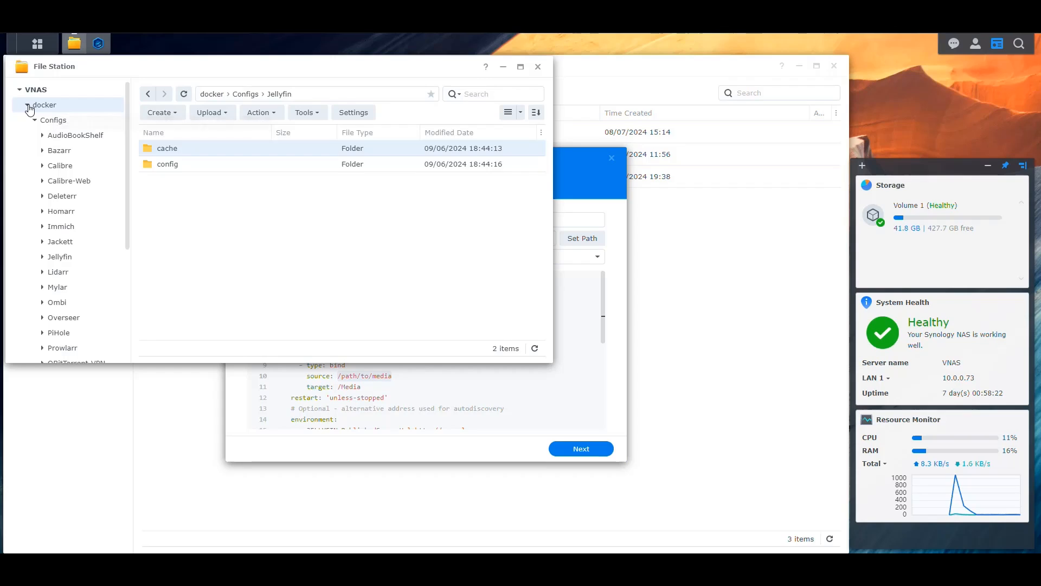
pyautogui.click(26, 105)
pyautogui.click(27, 135)
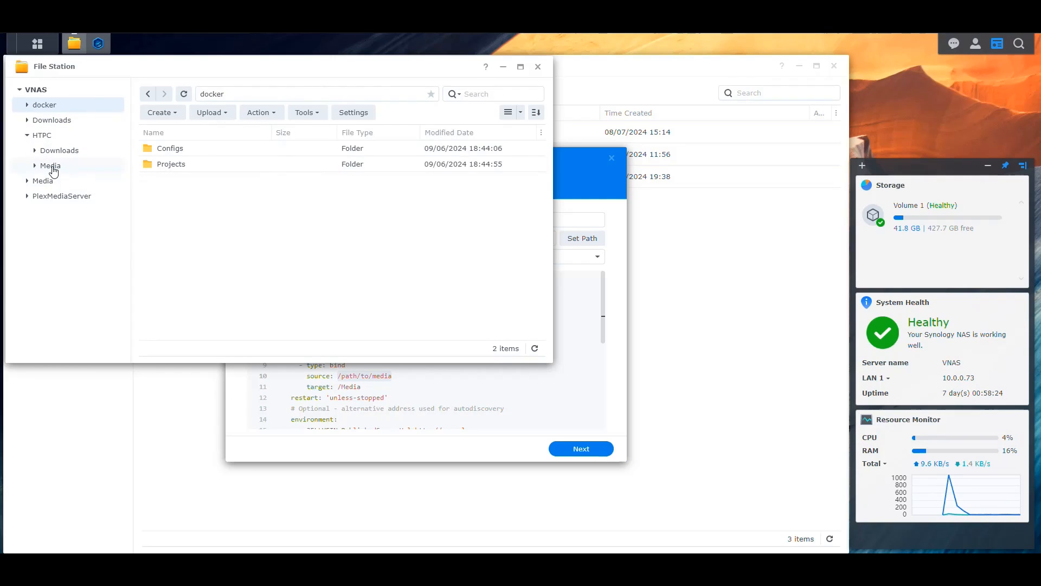
pyautogui.click(50, 165)
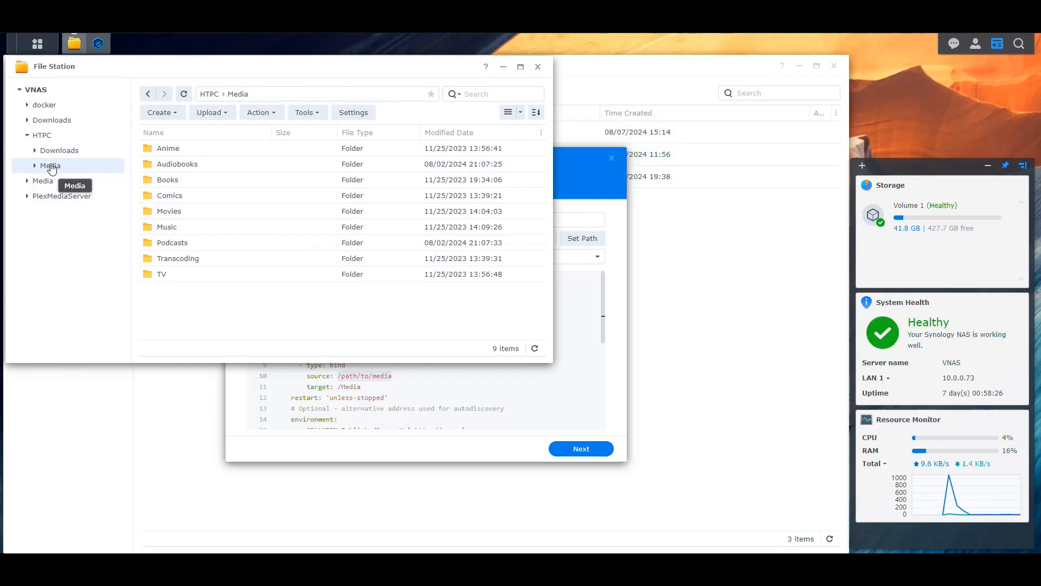
pyautogui.rightClick(50, 165)
pyautogui.click(94, 337)
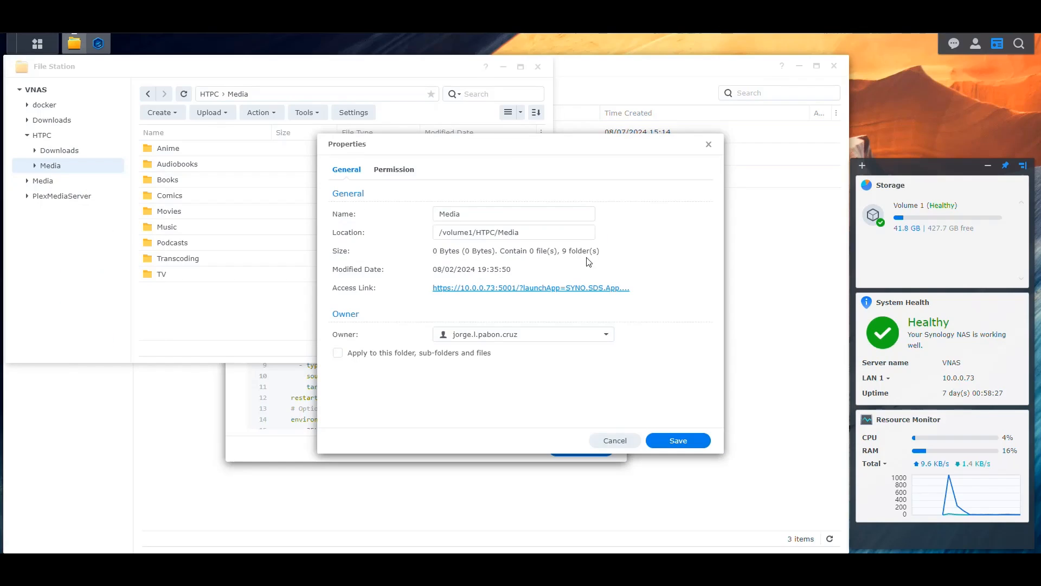
pyautogui.click(709, 144)
# Back in the compose file, set the media bind mount's source to /volume1/HTPC/Media.
pyautogui.click(506, 418)
pyautogui.moveTo(393, 376); pyautogui.dragTo(337, 376)
pyautogui.write('/volume1/HTPC/Media')
# Review the media target, the config and cache volume mappings, and the restart policy in the compose file.
pyautogui.click(369, 386)
pyautogui.moveTo(412, 380); pyautogui.dragTo(338, 387)
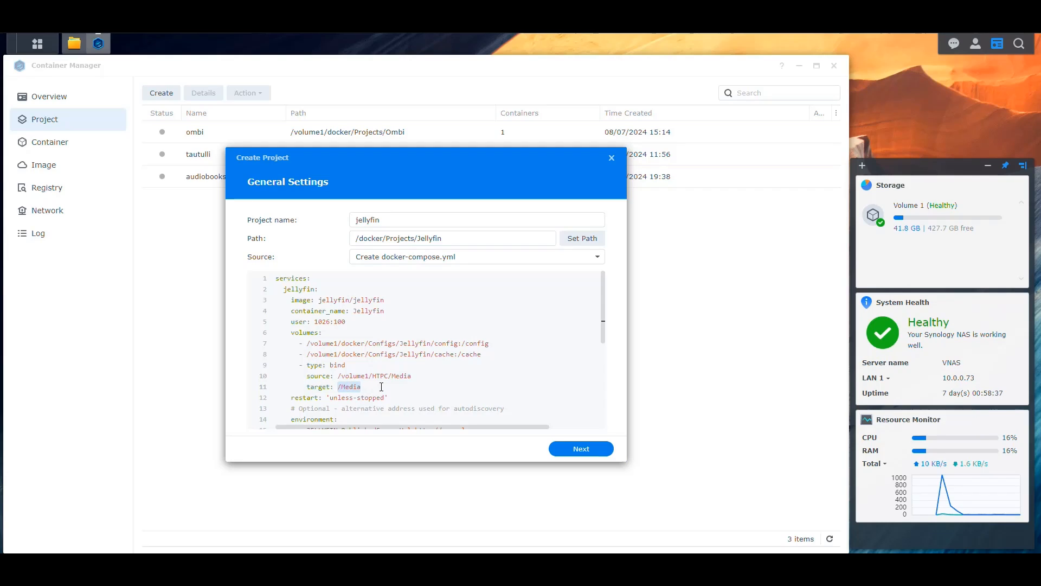
pyautogui.click(375, 387)
pyautogui.moveTo(458, 343); pyautogui.dragTo(307, 345)
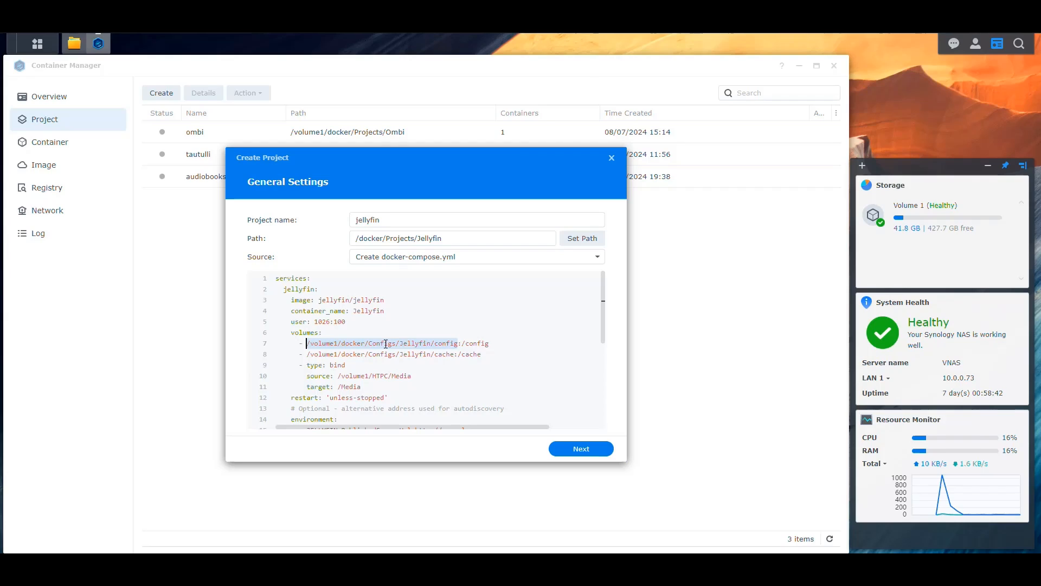
pyautogui.moveTo(491, 344); pyautogui.dragTo(460, 355)
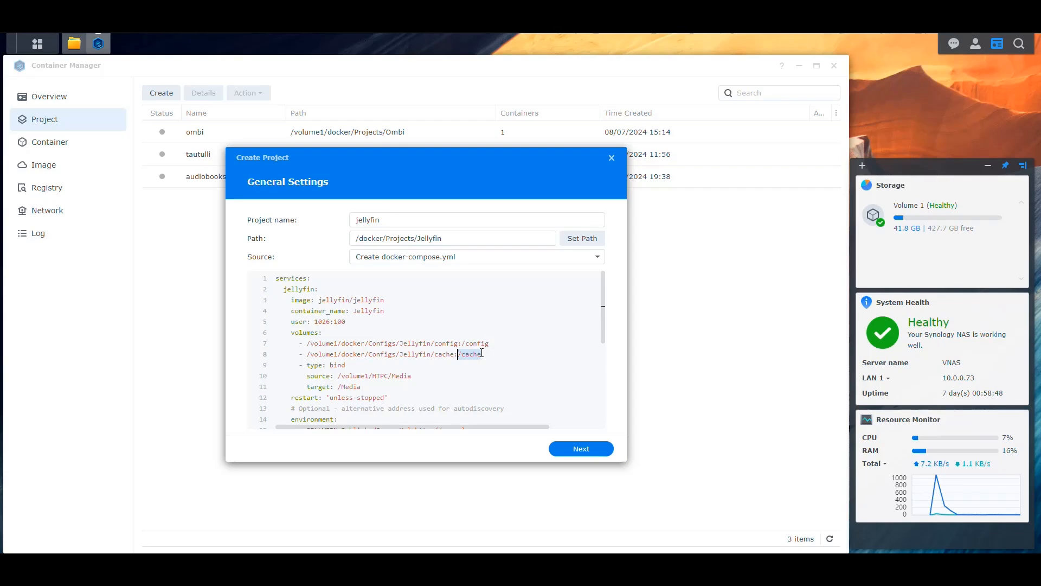
pyautogui.scroll(-3, 378, 346)
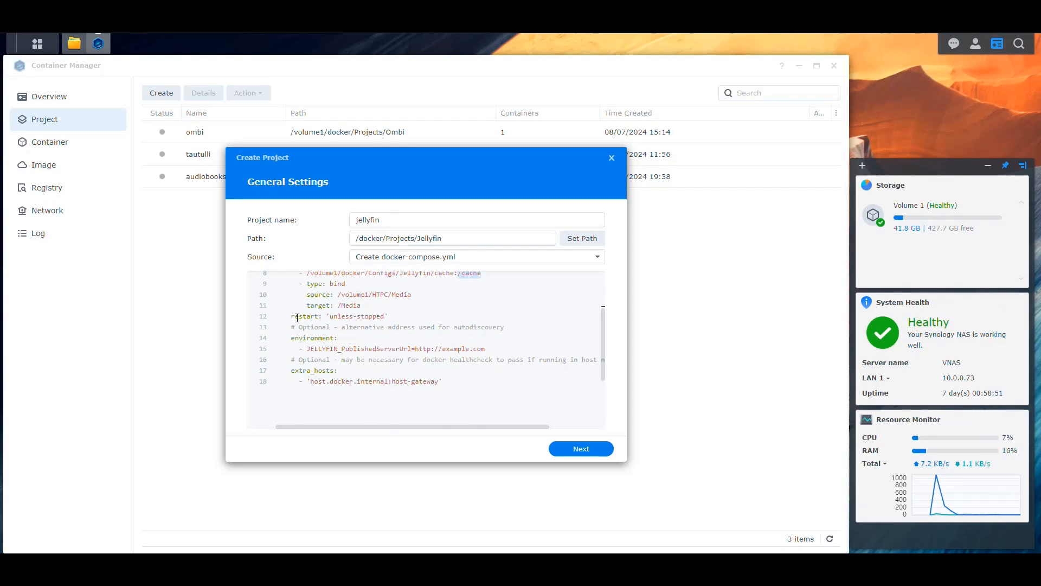
pyautogui.click(398, 316)
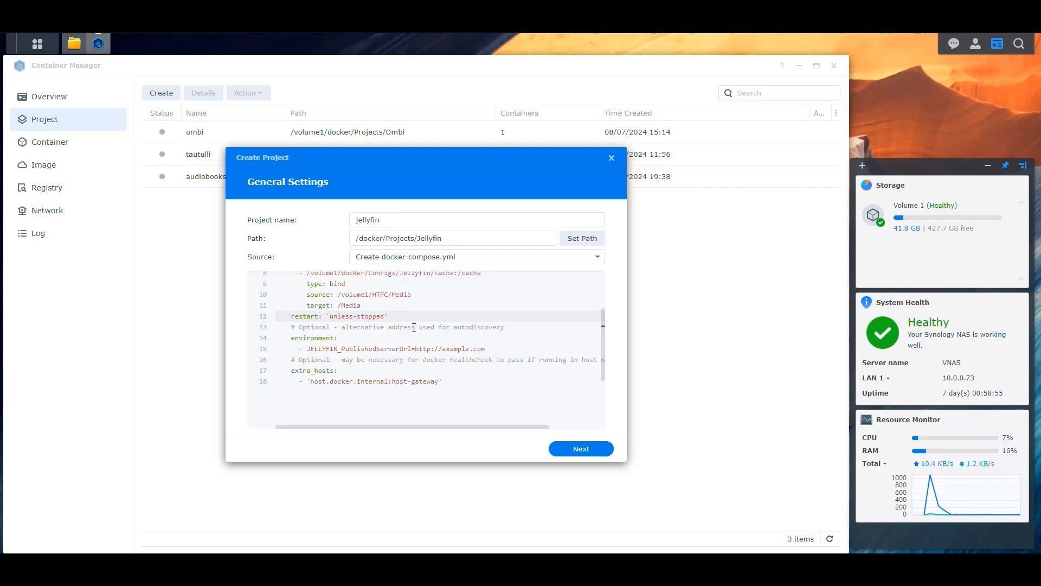
# Comment out the optional environment section, including the JELLYFIN_PublishedServerUrl line, in the compose file.
pyautogui.moveTo(511, 327); pyautogui.dragTo(288, 327)
pyautogui.click(388, 349)
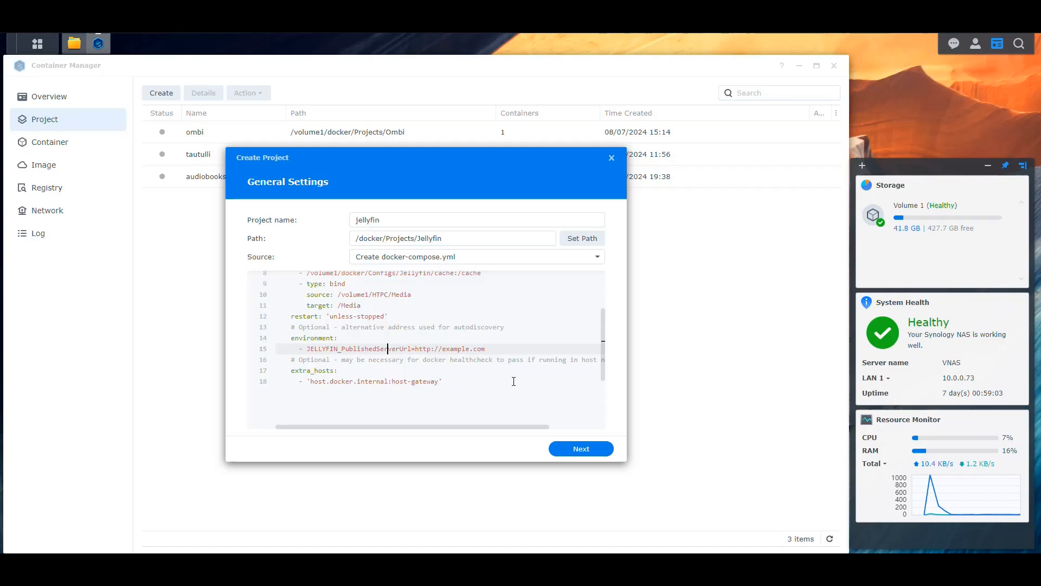
pyautogui.press('Up')
pyautogui.press('Home')
pyautogui.write('#')
pyautogui.press('Down')
pyautogui.press('Home')
pyautogui.write('#')
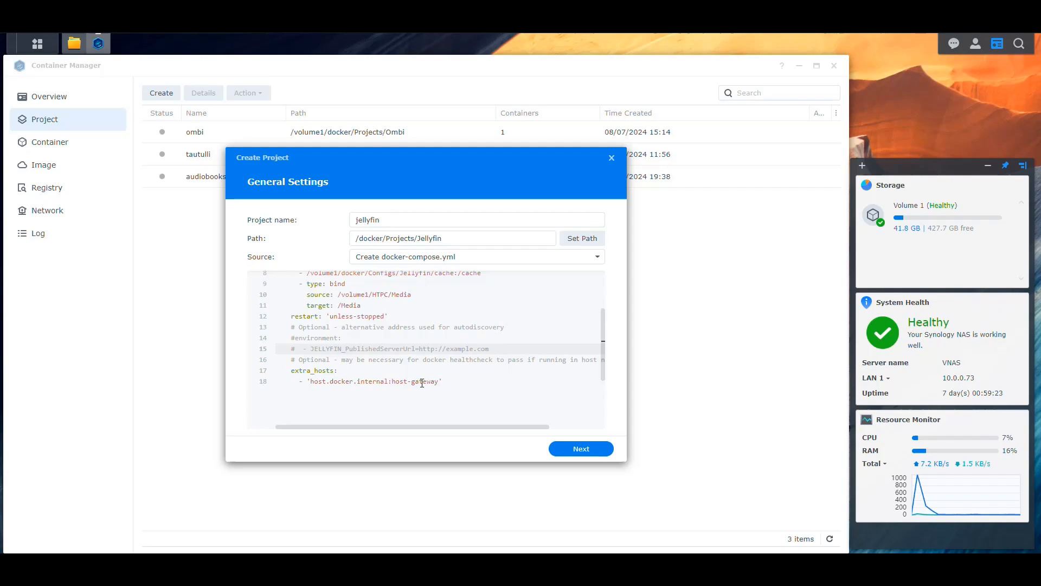
# Comment out the optional extra_hosts section, including the host.docker.internal:host-gateway line, in the compose file.
pyautogui.press('Down')
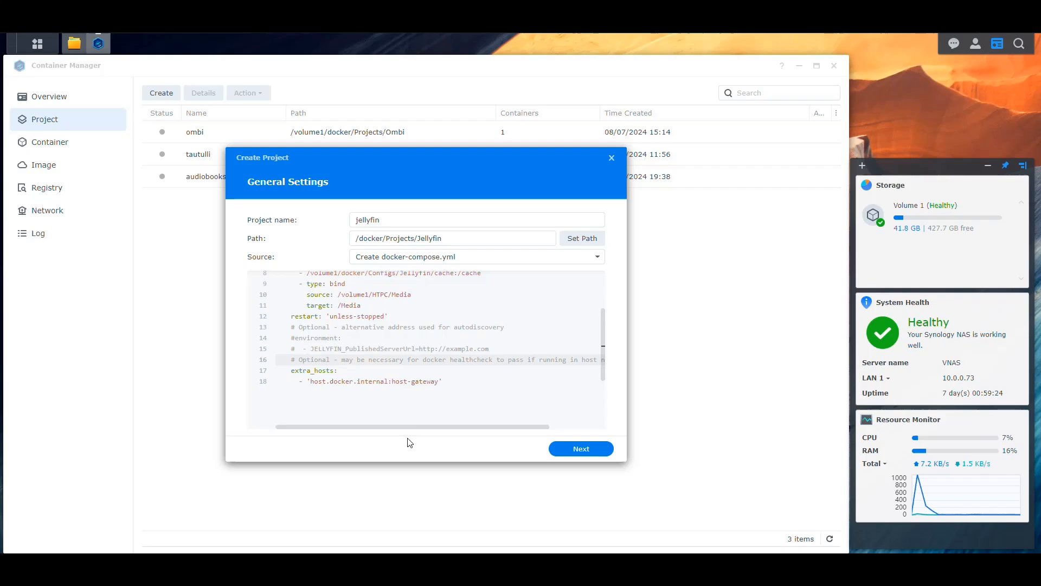
pyautogui.moveTo(409, 426); pyautogui.dragTo(514, 434)
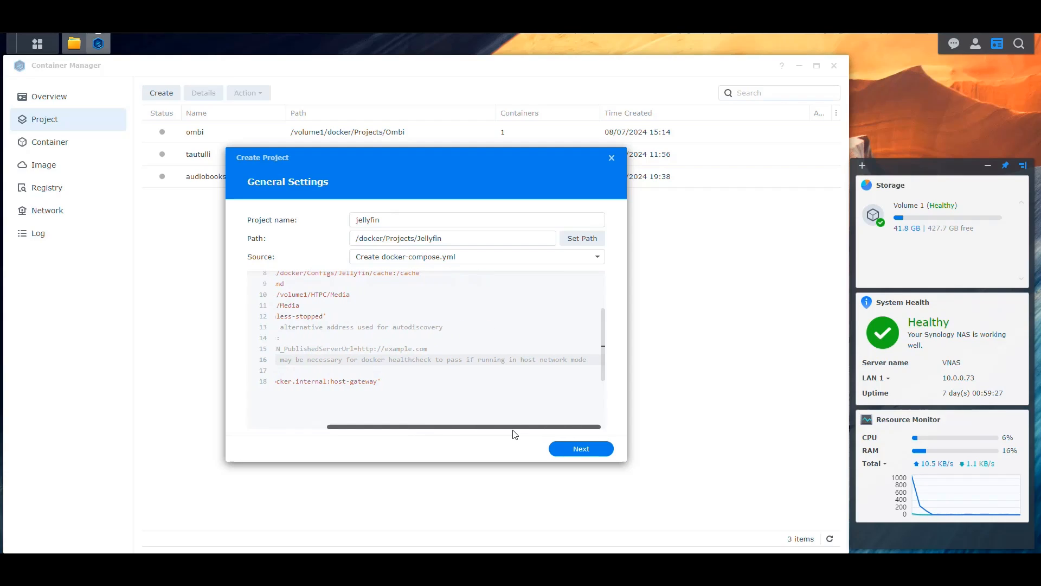
pyautogui.press('Home')
pyautogui.press('Down')
pyautogui.write('#')
pyautogui.press('Down')
pyautogui.press('Home')
pyautogui.write('#')
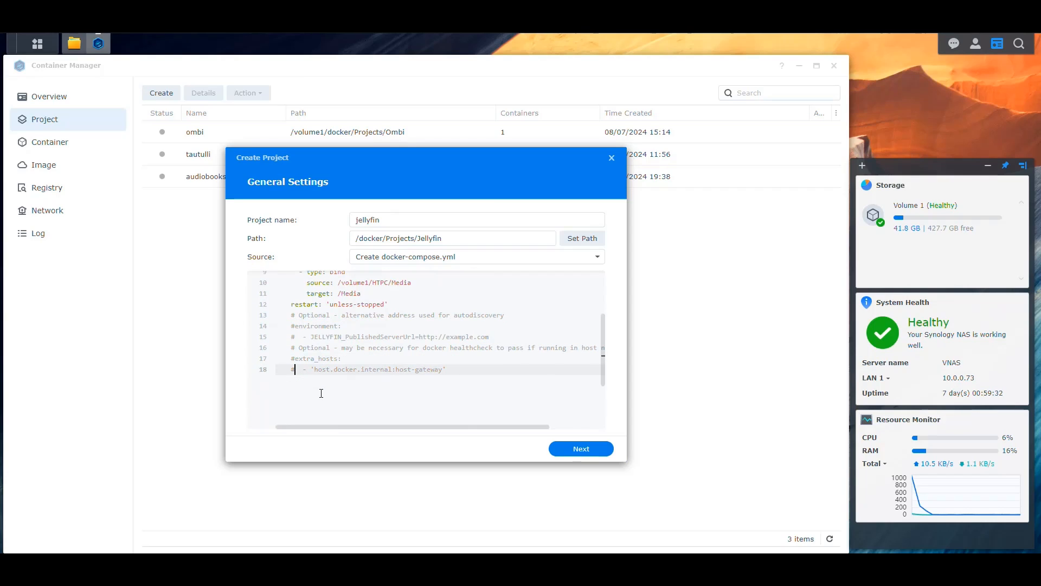
# Finish creating the jellyfin project without a Web Station portal and without starting it once it is created.
pyautogui.scroll(3, 443, 358)
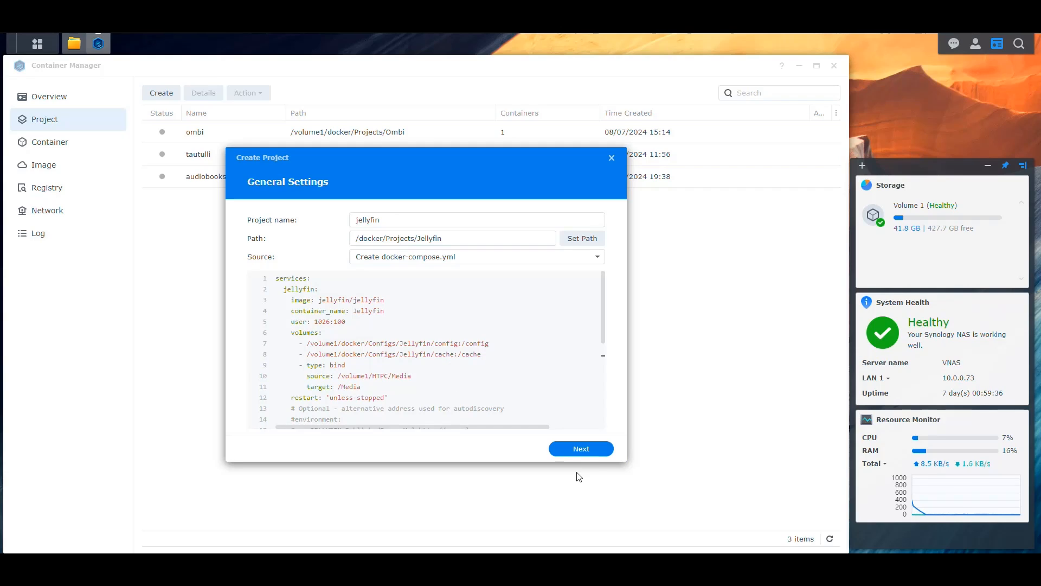
pyautogui.click(583, 449)
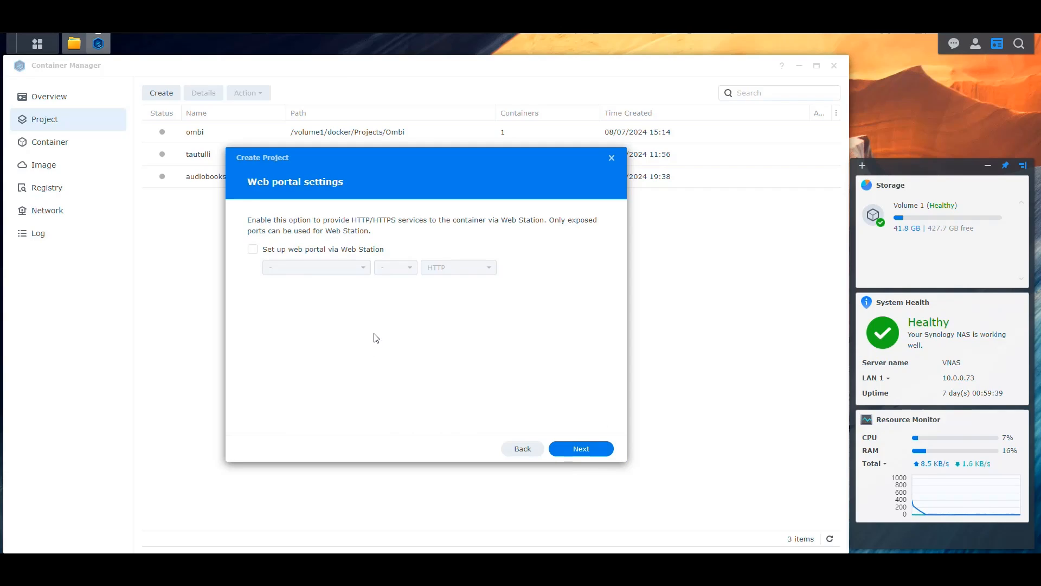
pyautogui.click(589, 449)
pyautogui.click(330, 426)
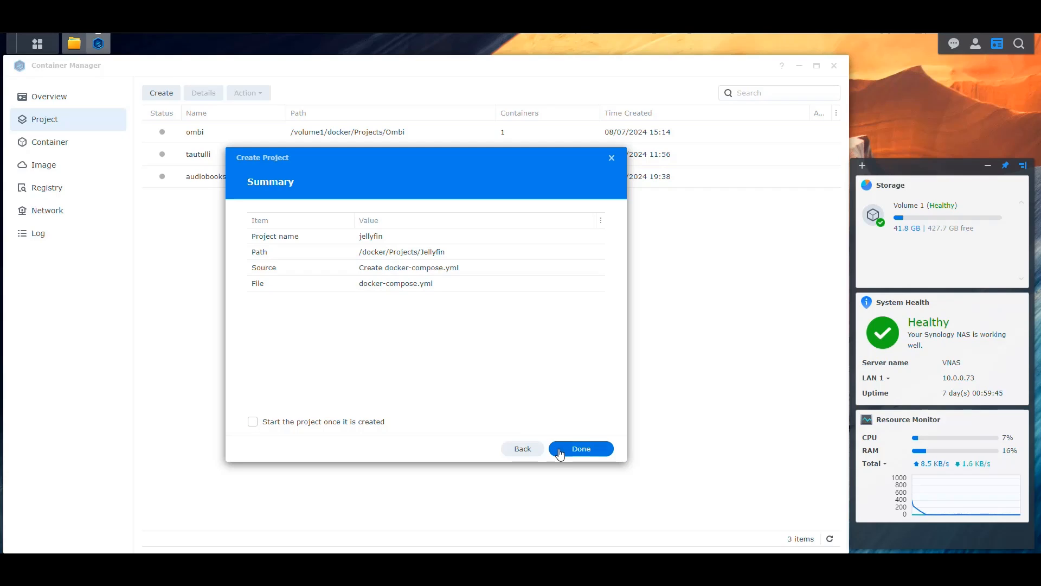
pyautogui.click(586, 454)
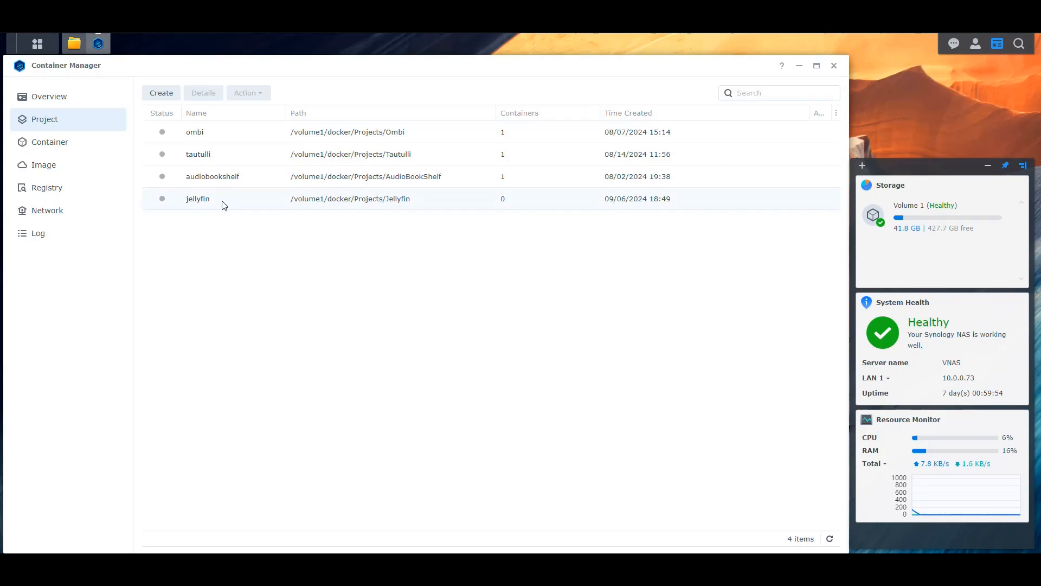
# Open the jellyfin project's YAML configuration, and look up the web client's address in the Quick Start page of the Jellyfin documentation.
pyautogui.click(196, 199)
pyautogui.click(281, 126)
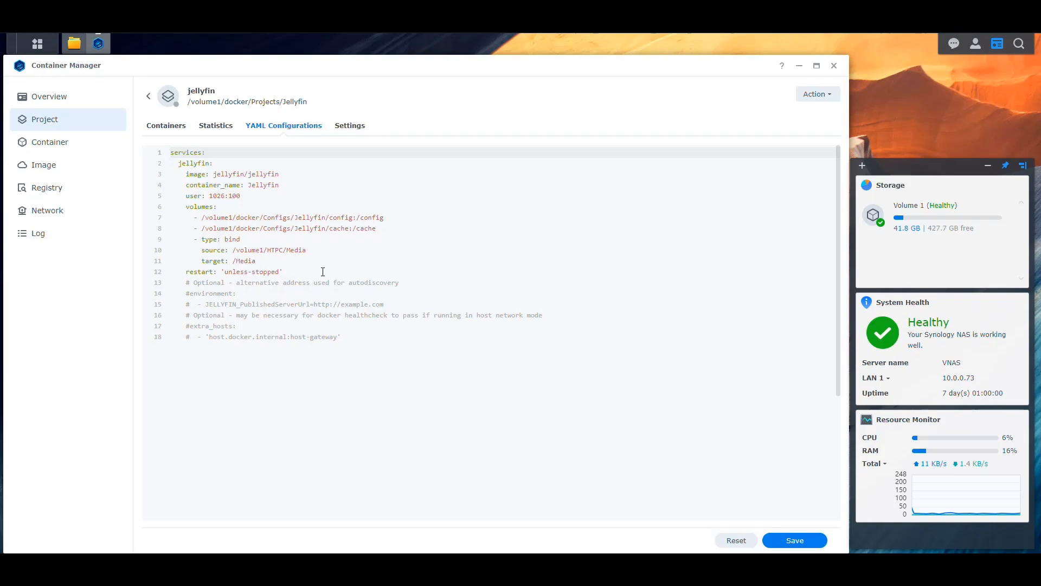
pyautogui.hotkey('alt', 'Tab')
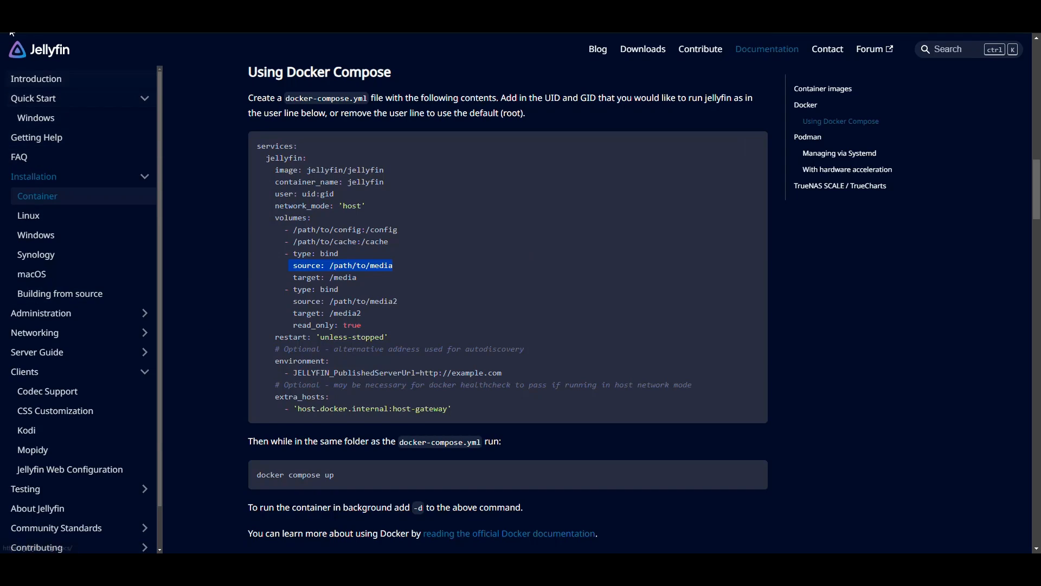
pyautogui.click(36, 254)
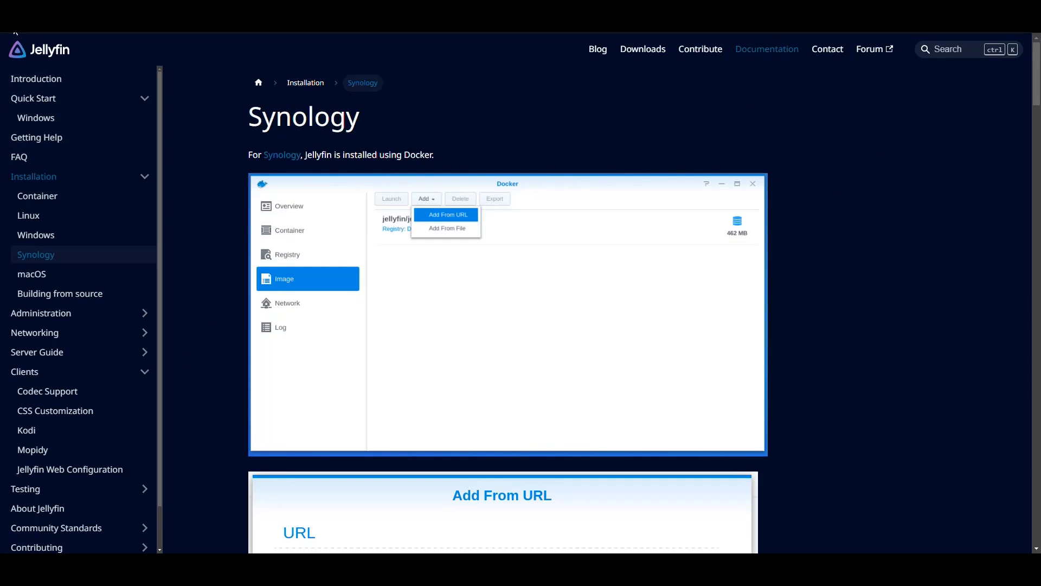
pyautogui.click(46, 98)
pyautogui.moveTo(409, 251); pyautogui.dragTo(312, 245)
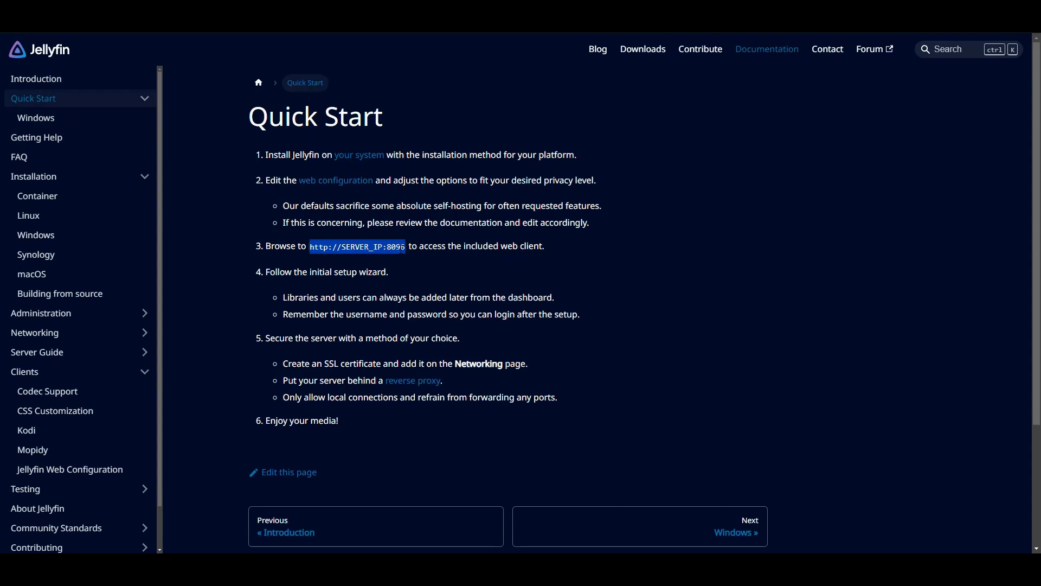
pyautogui.click(438, 247)
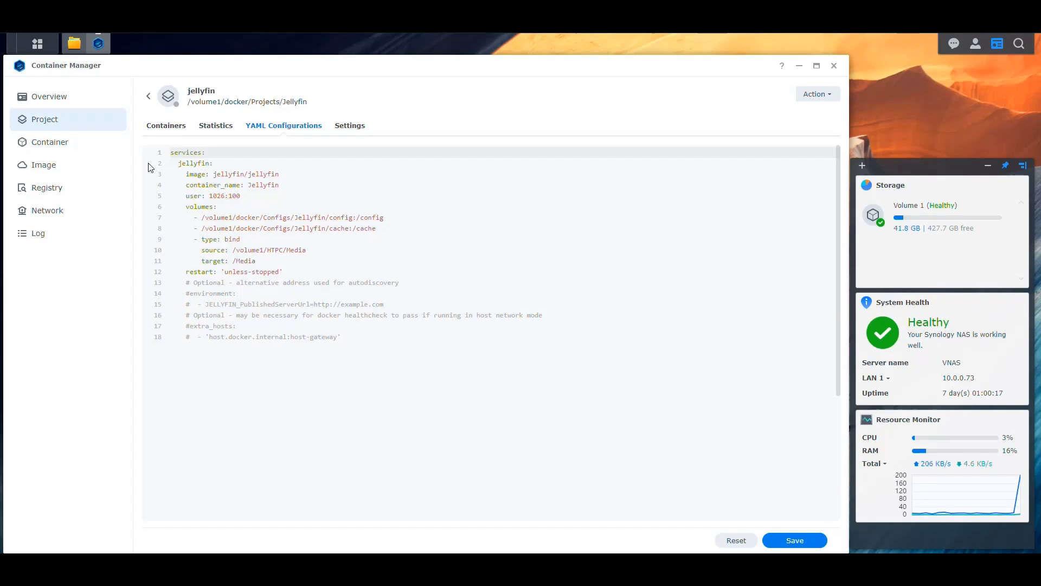
# Back in Container Manager, copy the ports section from the tautulli project's YAML configuration.
pyautogui.click(59, 125)
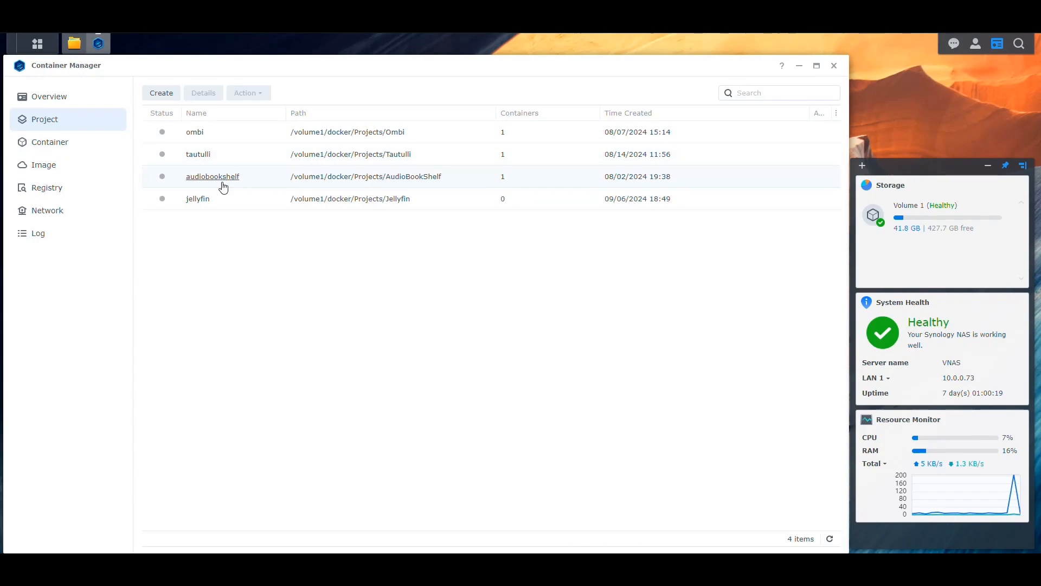
pyautogui.doubleClick(203, 157)
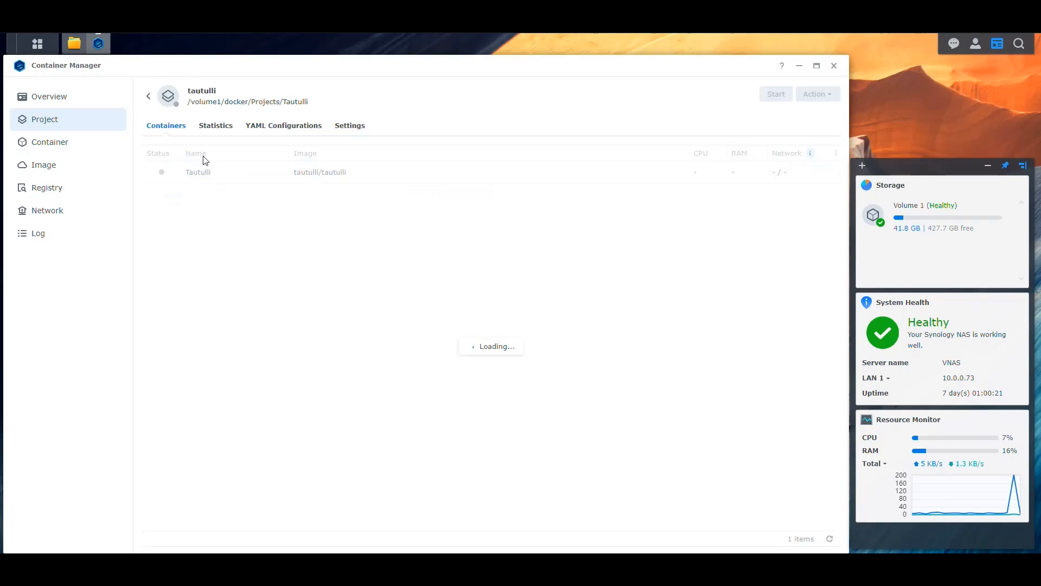
pyautogui.click(281, 127)
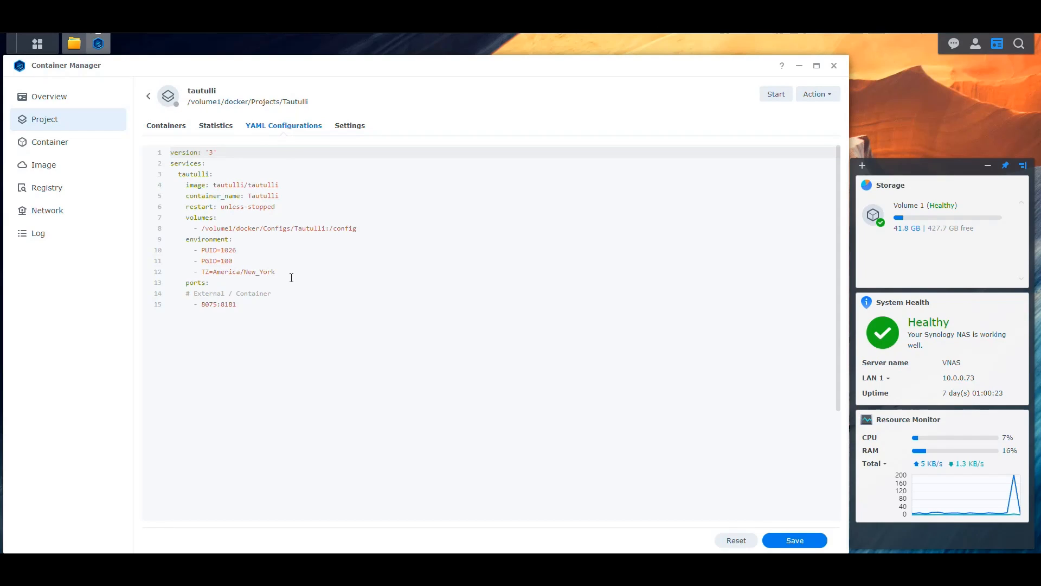
pyautogui.moveTo(239, 305); pyautogui.dragTo(275, 271)
pyautogui.hotkey('ctrl', 'c')
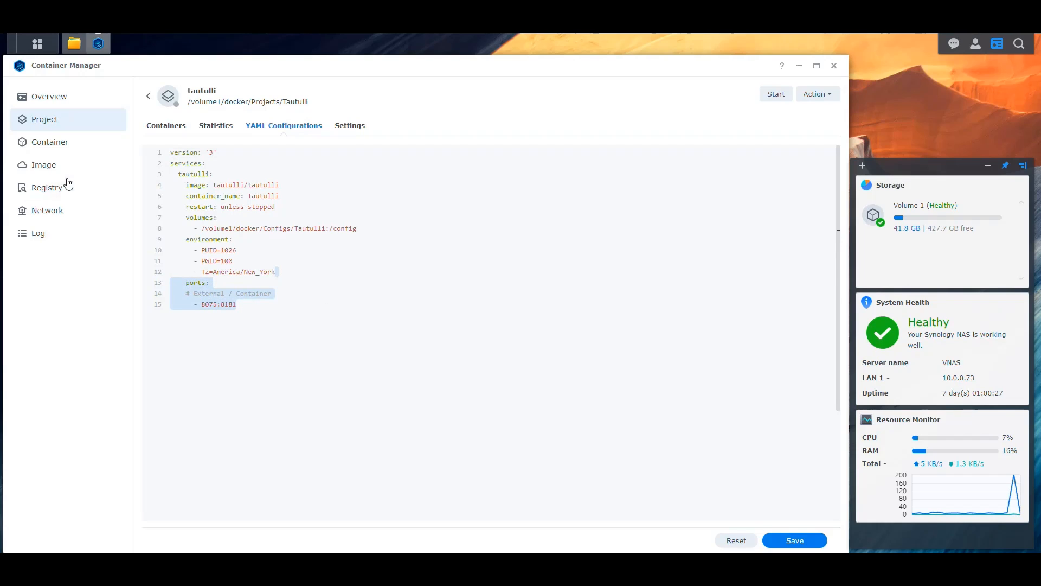
# Paste the copied ports section below the restart line in the jellyfin project's YAML configuration.
pyautogui.click(59, 127)
pyautogui.click(203, 204)
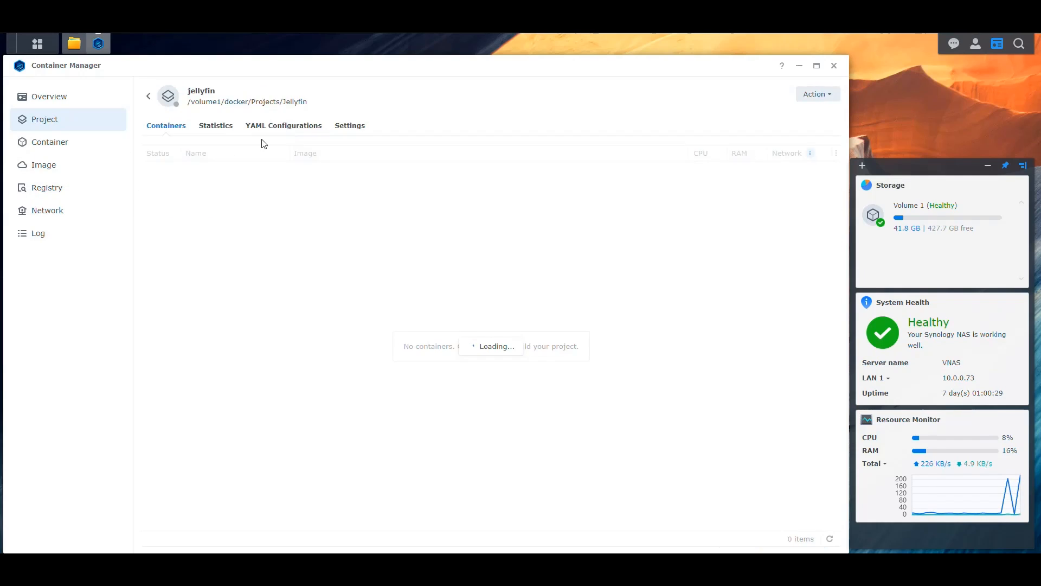
pyautogui.click(292, 271)
pyautogui.hotkey('ctrl', 'v')
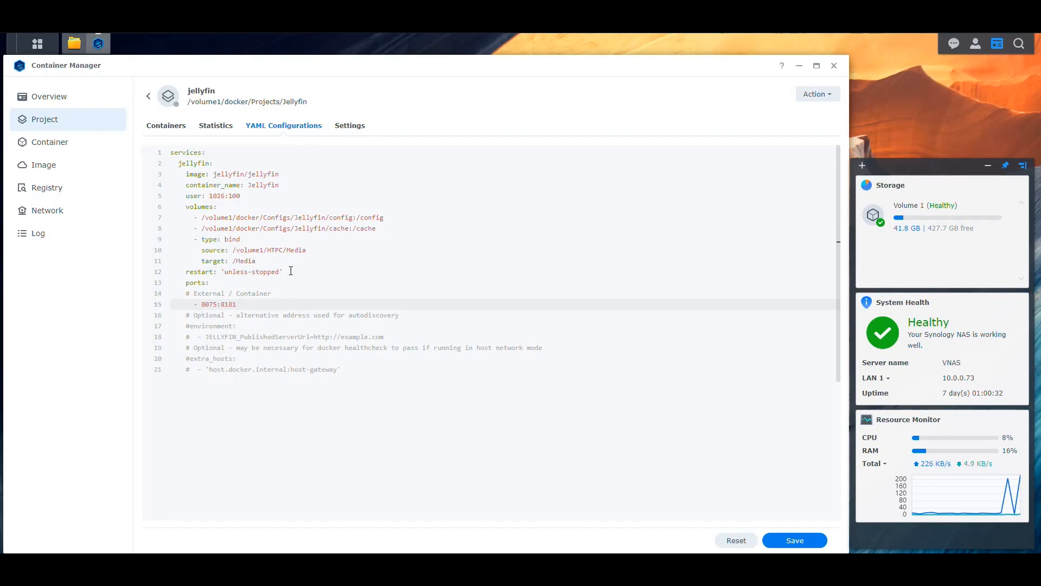
# Set the container port in the jellyfin port mapping to 8096.
pyautogui.press('BackSpace')
pyautogui.press('BackSpace')
pyautogui.press('BackSpace')
pyautogui.press('BackSpace')
pyautogui.write('8096')
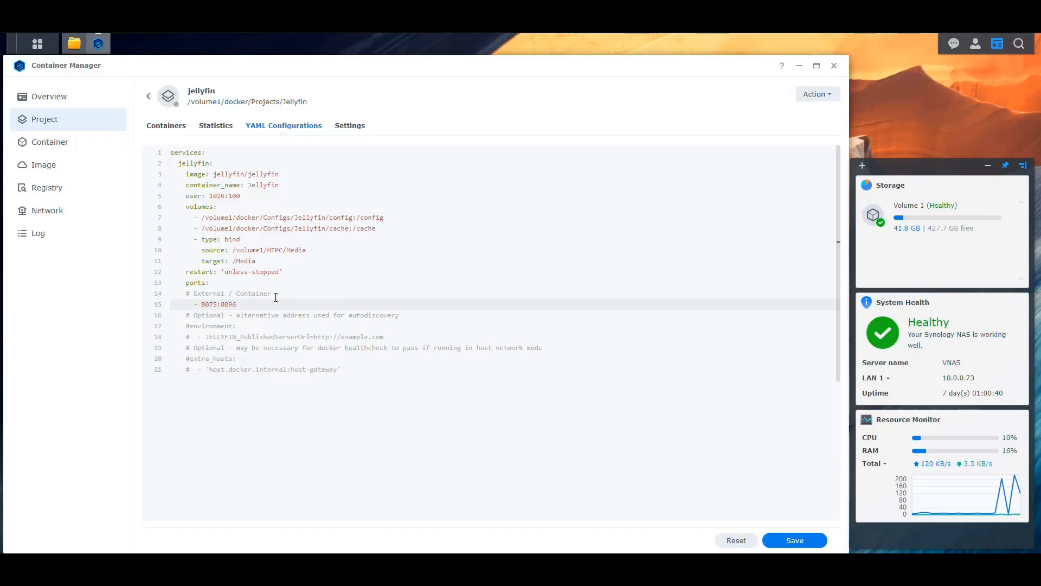
# Set the external port in the jellyfin port mapping to 8073.
pyautogui.click(238, 293)
pyautogui.click(213, 304)
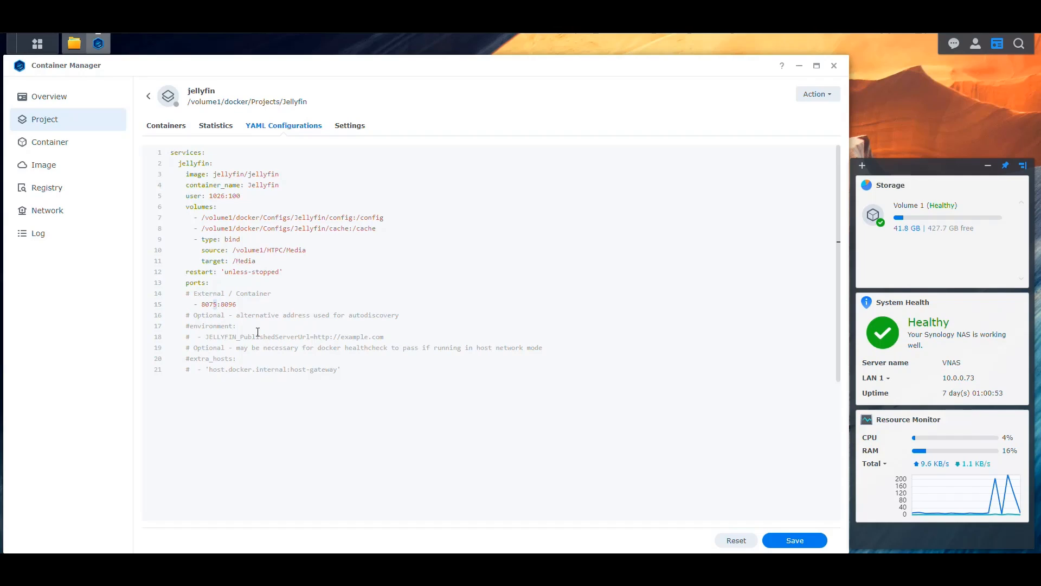
pyautogui.write('96')
pyautogui.hotkey('shift', 'Left')
pyautogui.hotkey('shift', 'Left')
pyautogui.write('73')
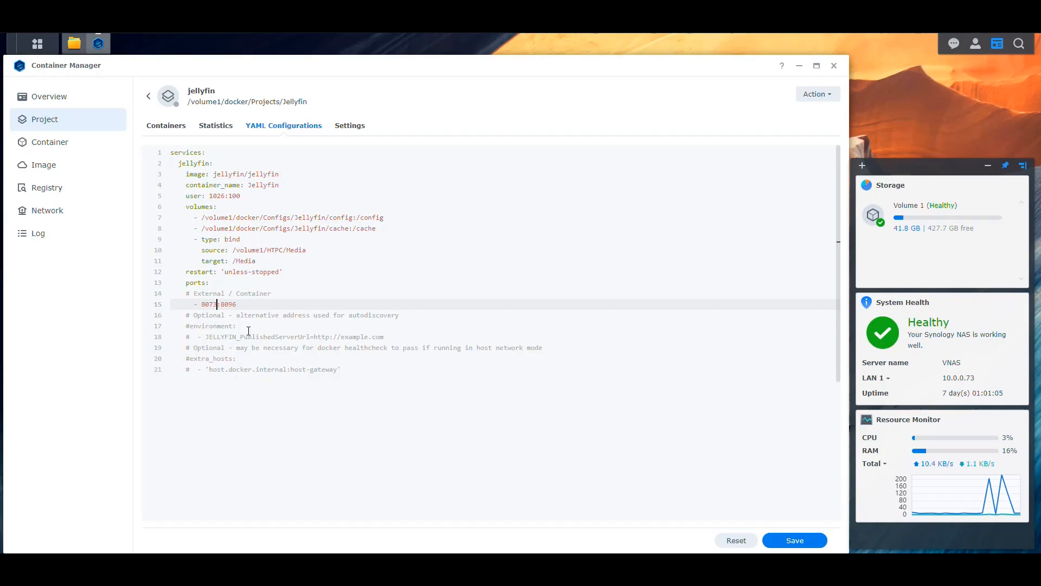
# Save the jellyfin project's YAML configuration with the option to build and start the project, and close the finished build terminal.
pyautogui.scroll(-1, 666, 424)
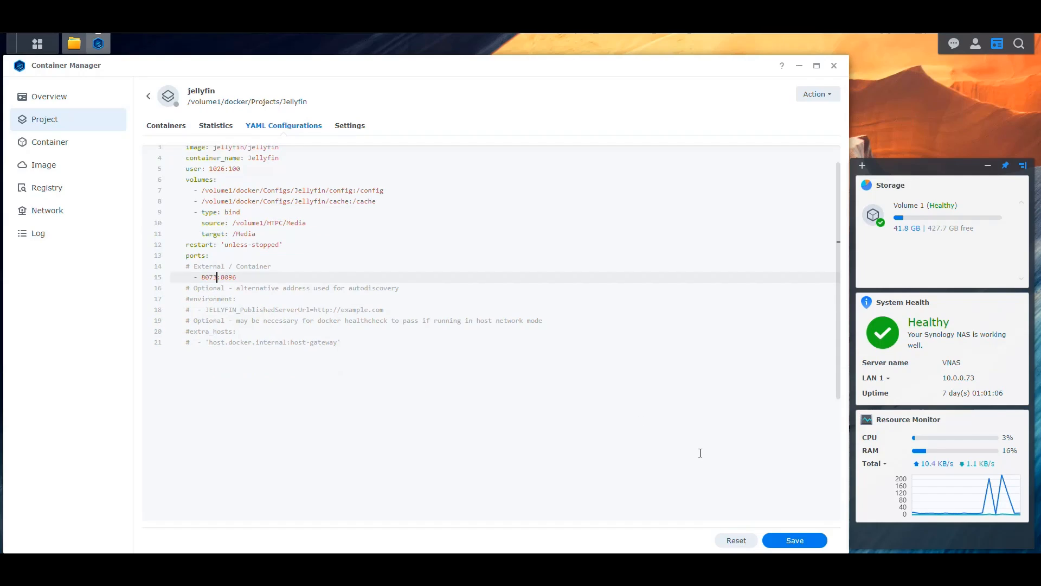
pyautogui.doubleClick(228, 277)
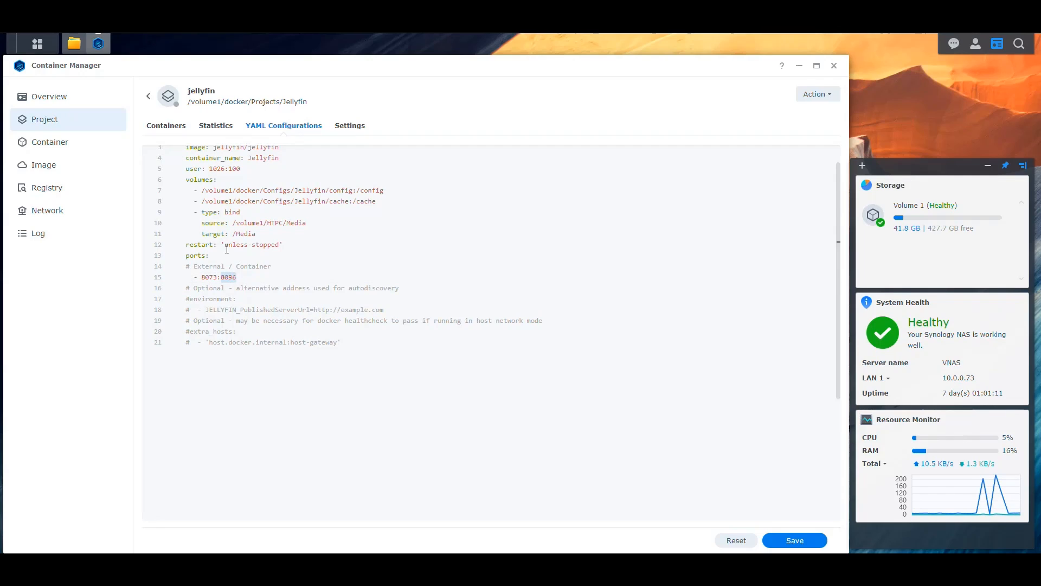
pyautogui.click(209, 277)
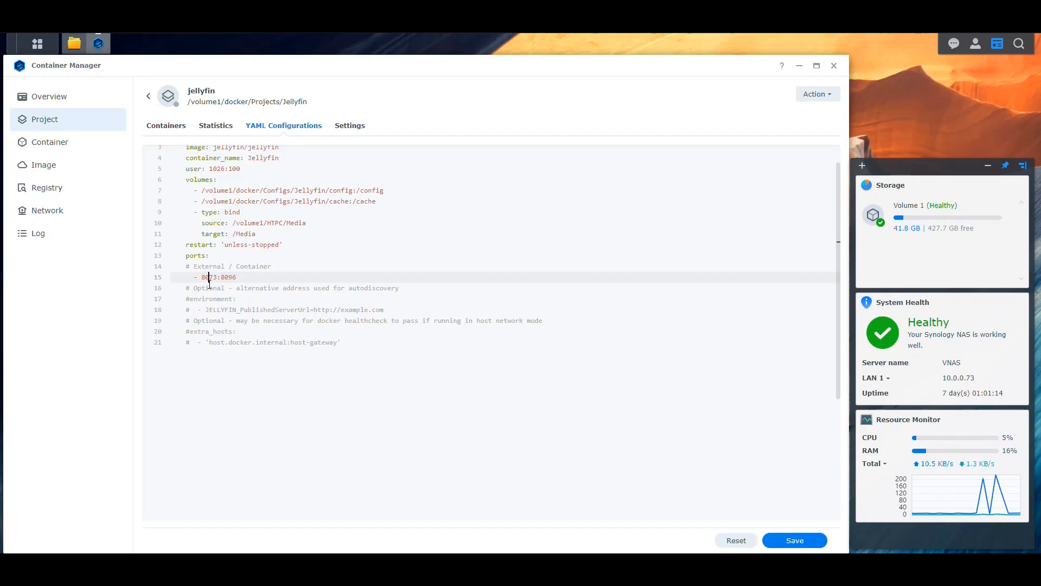
pyautogui.click(794, 540)
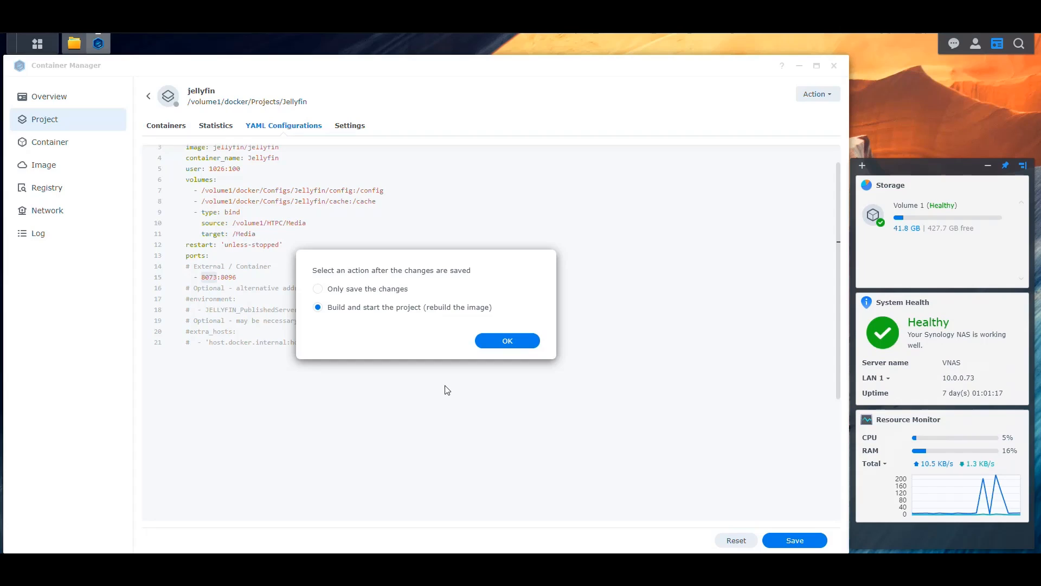
pyautogui.click(512, 341)
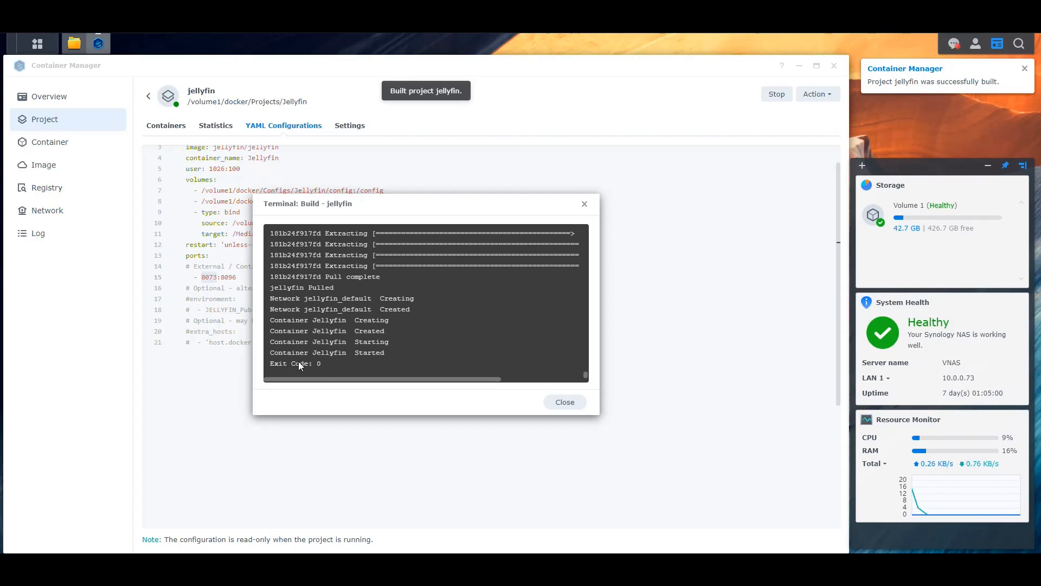
pyautogui.click(1024, 70)
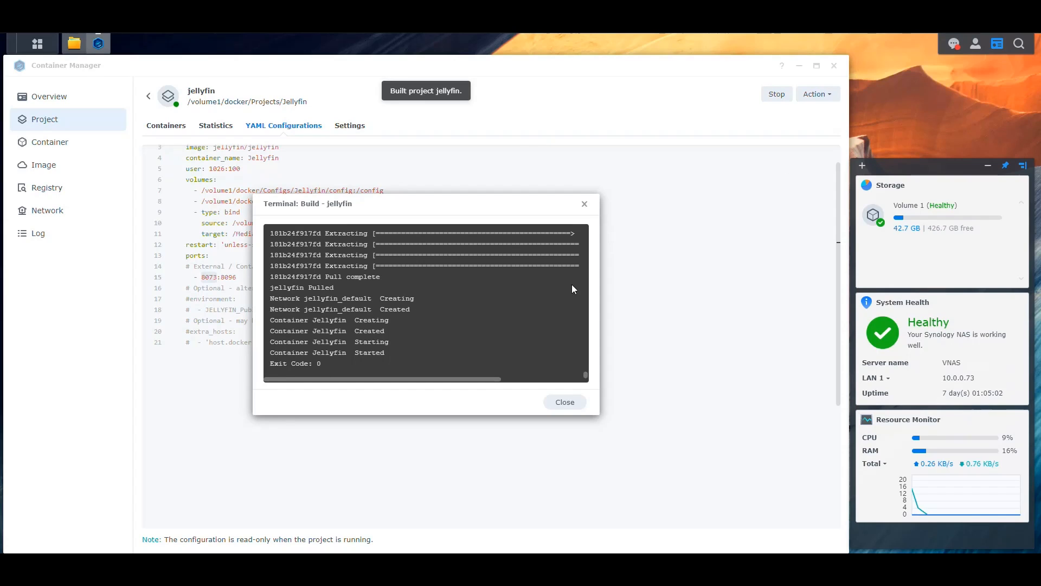
pyautogui.click(565, 404)
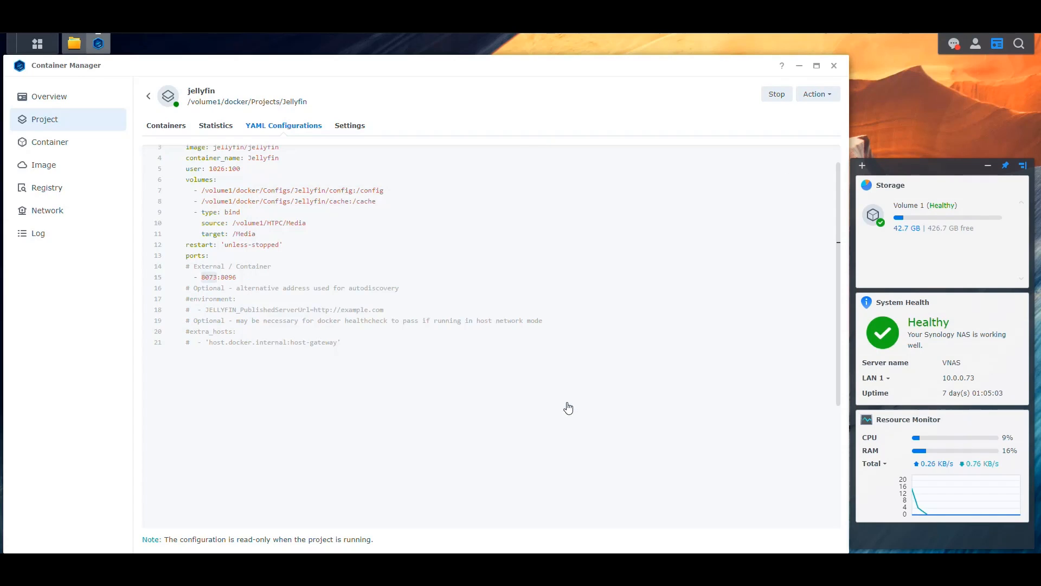
# Clear all desktop notifications.
pyautogui.click(954, 43)
pyautogui.click(876, 535)
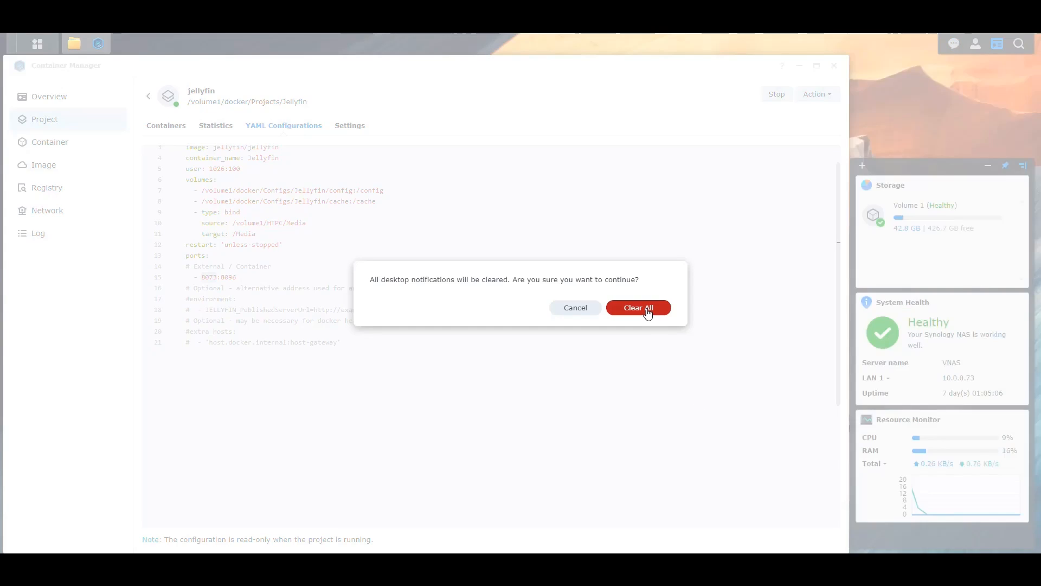
pyautogui.click(646, 307)
# Check the jellyfin project's container list, and open the log of the Jellyfin container.
pyautogui.click(165, 127)
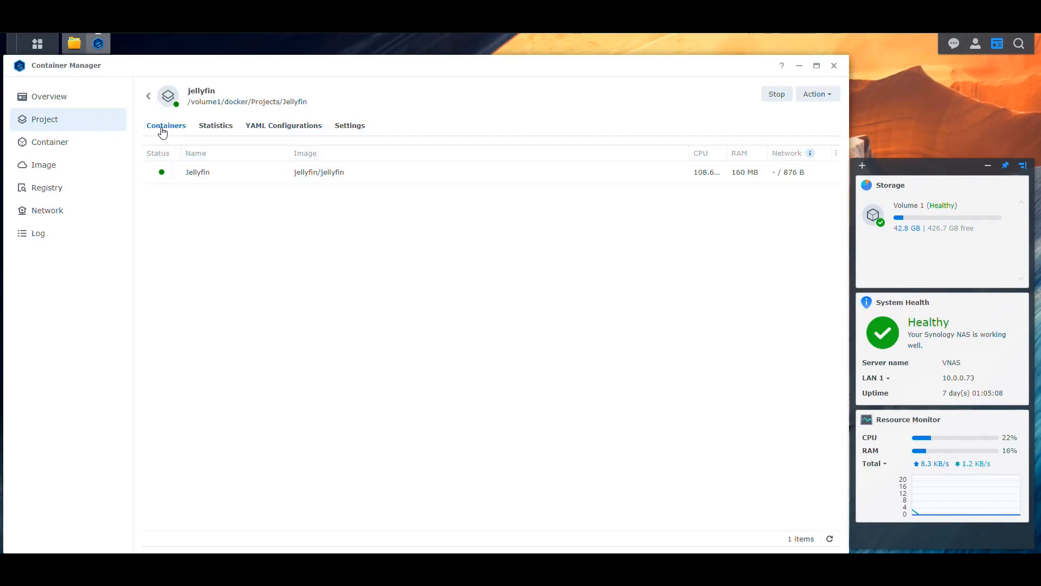
pyautogui.click(45, 145)
pyautogui.doubleClick(197, 132)
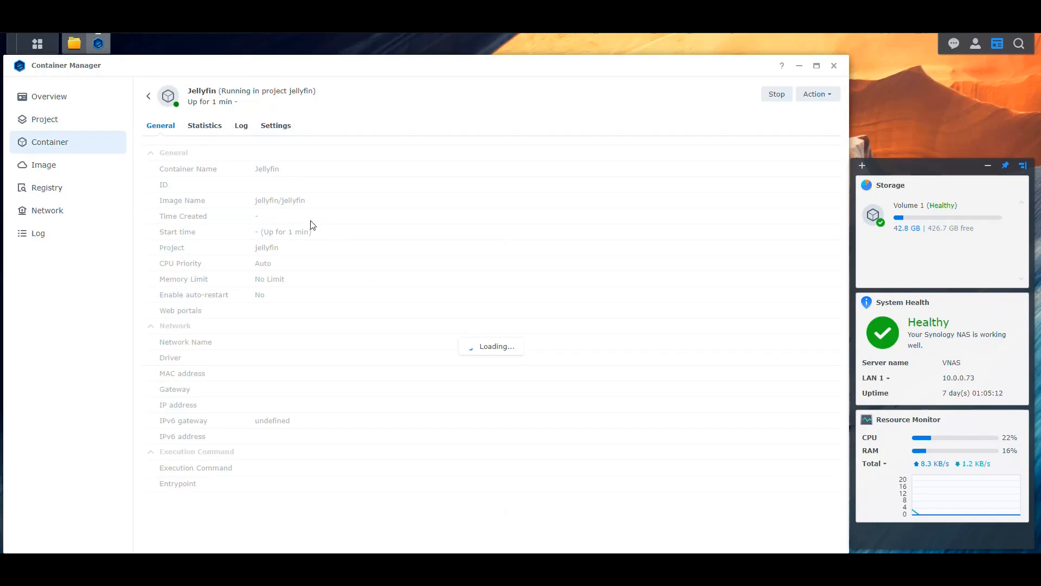
pyautogui.click(241, 128)
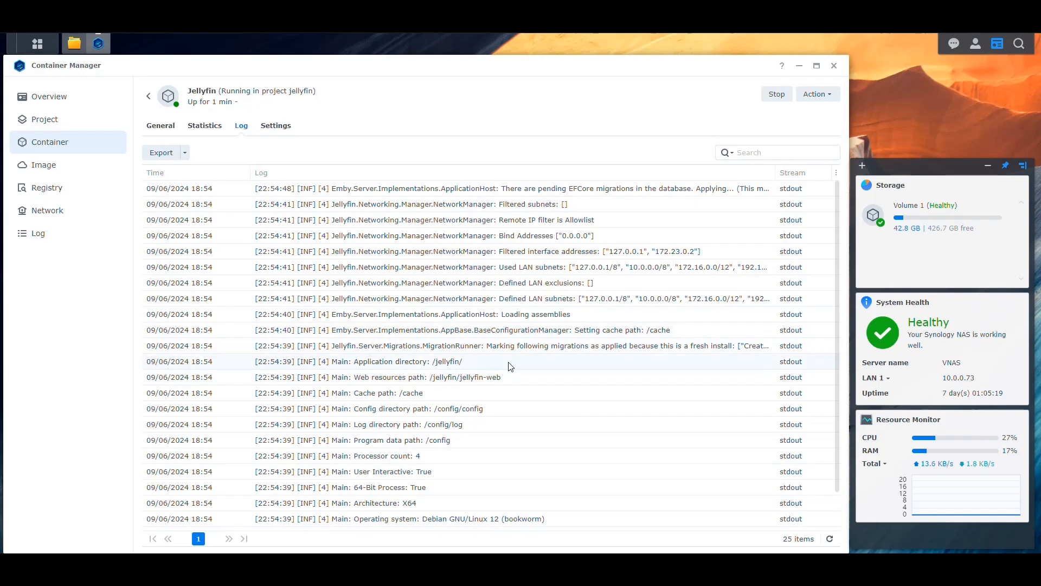
# Refresh the Jellyfin container's log repeatedly and examine its entries to follow the server's startup.
pyautogui.click(829, 540)
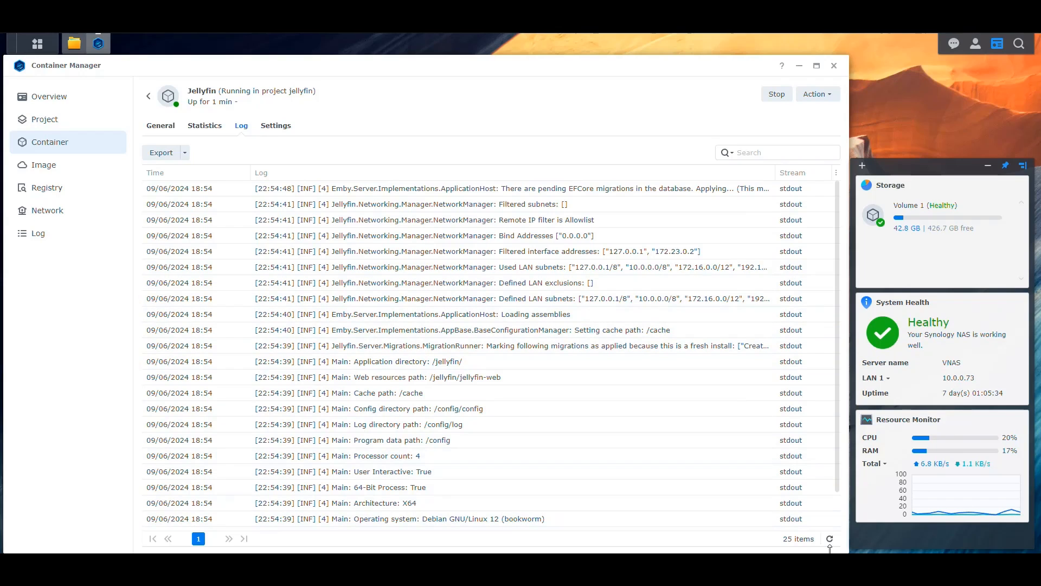
pyautogui.click(829, 540)
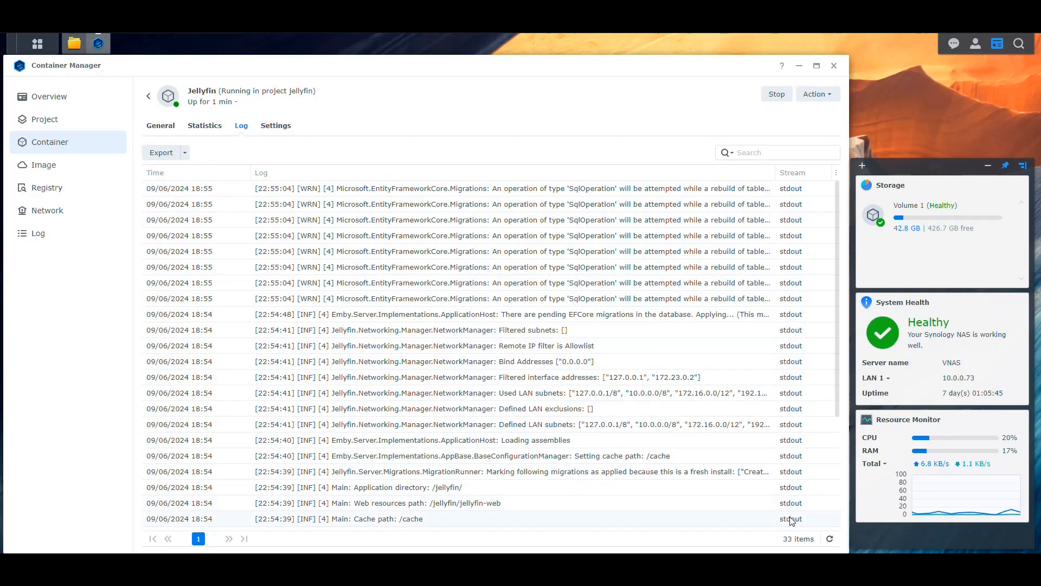
pyautogui.click(830, 540)
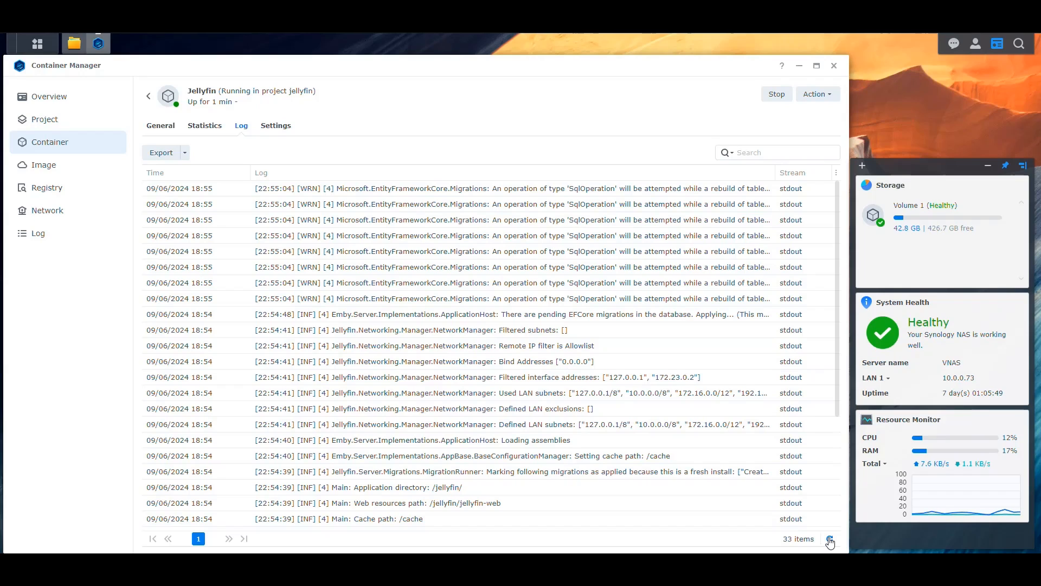
pyautogui.click(830, 540)
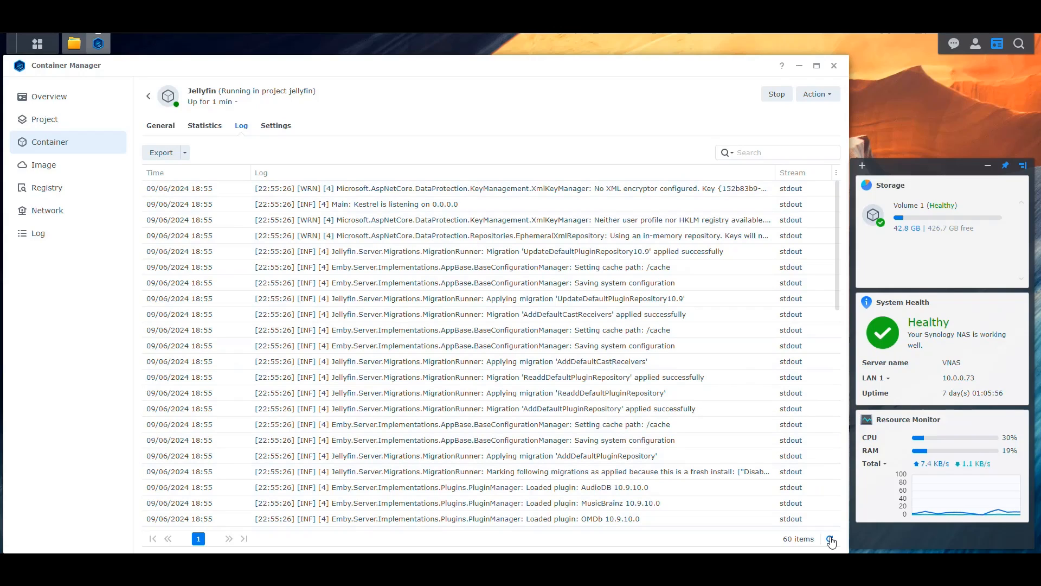
pyautogui.scroll(-3, 596, 496)
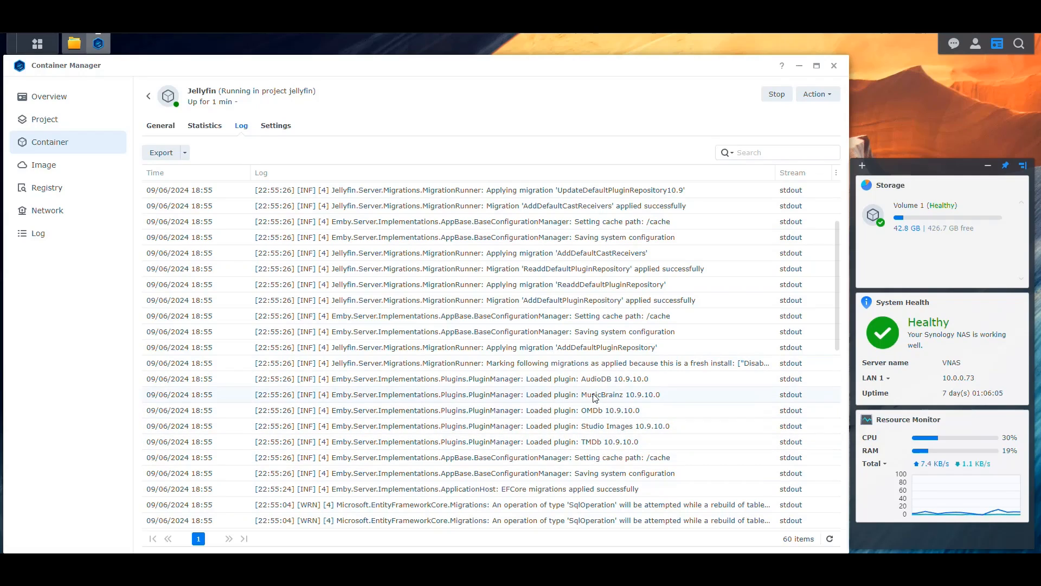
pyautogui.scroll(-2, 656, 384)
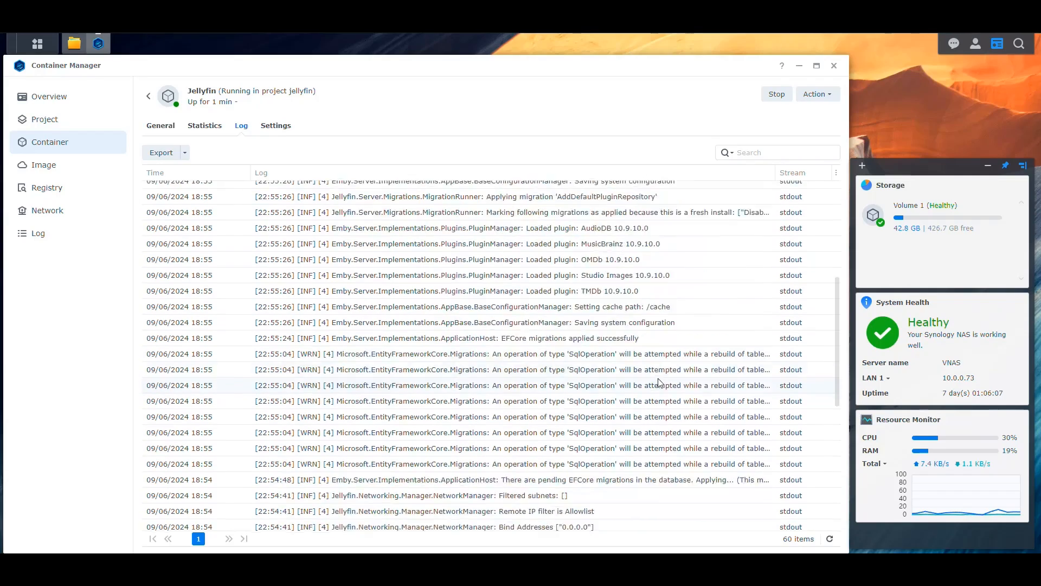
pyautogui.scroll(5, 658, 387)
pyautogui.click(830, 539)
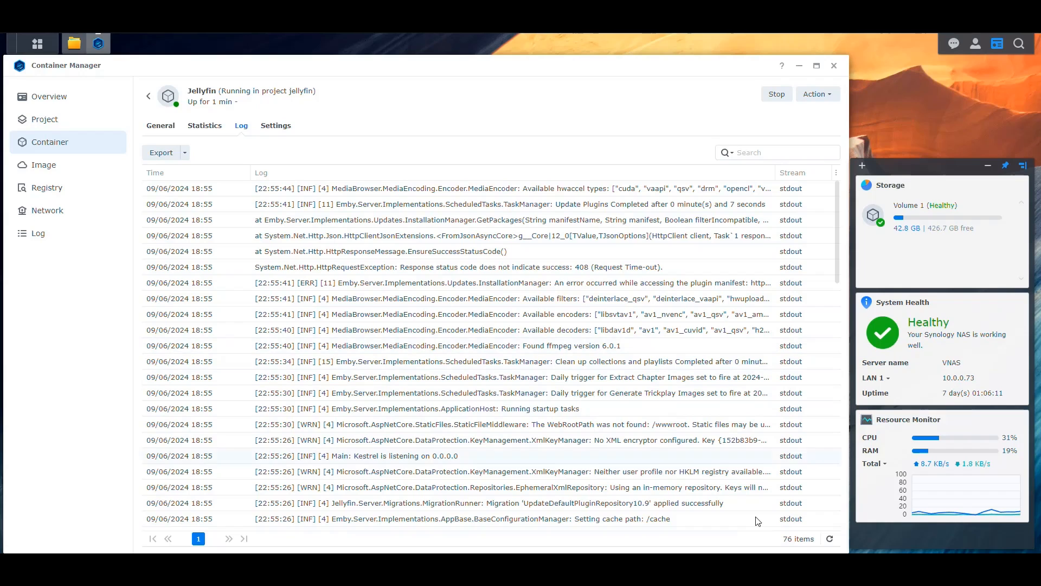
pyautogui.click(829, 540)
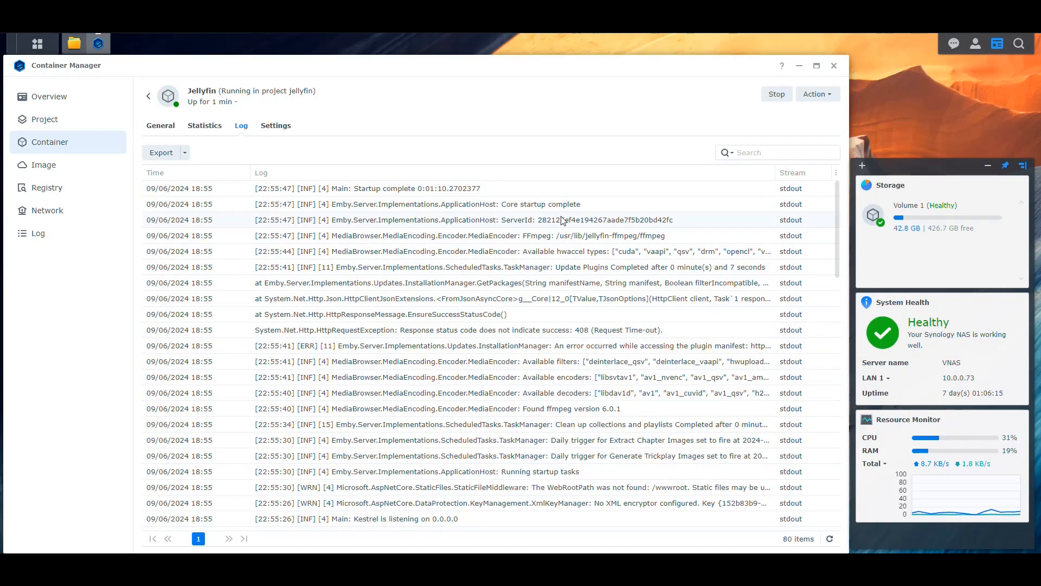
pyautogui.click(829, 538)
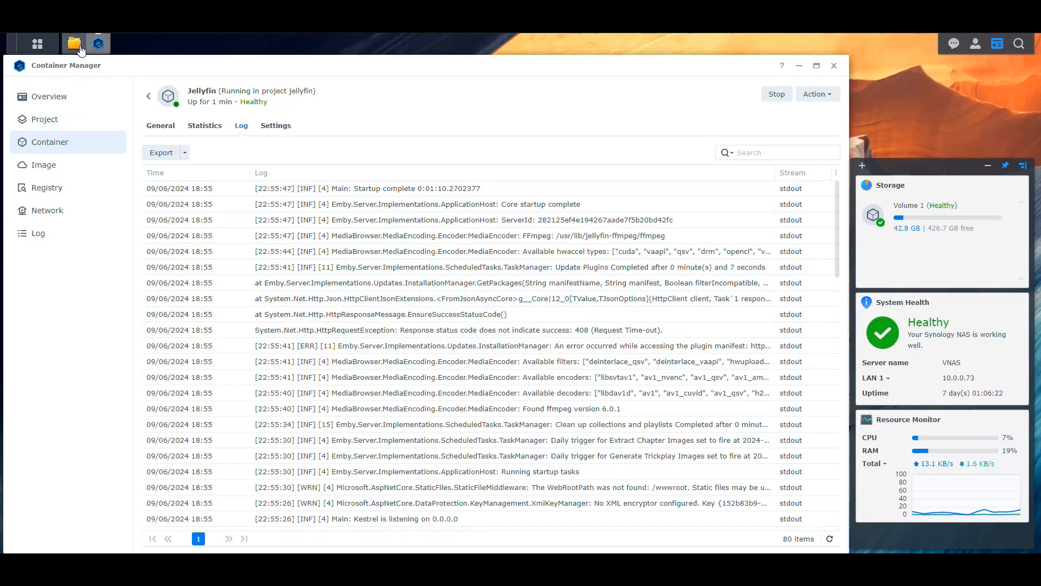
# Switch to File Station, open docker/Configs/Jellyfin, and inspect the contents of its cache folder.
pyautogui.click(74, 43)
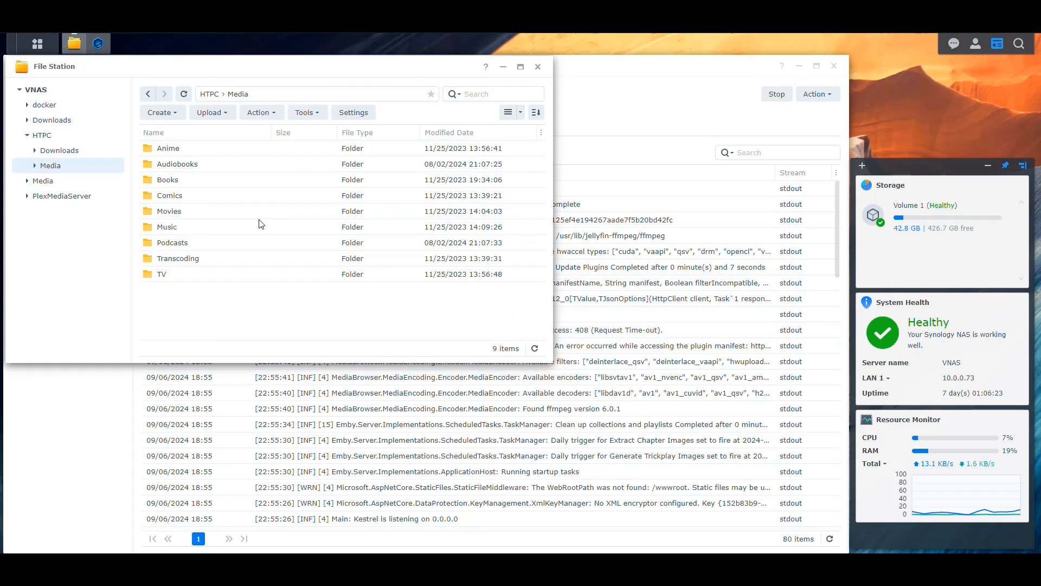
pyautogui.click(33, 105)
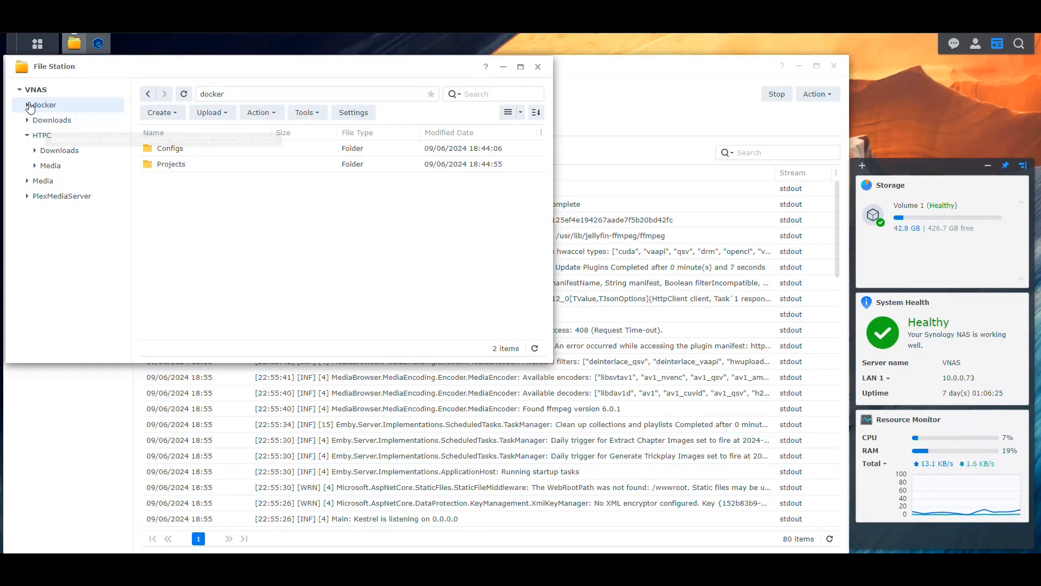
pyautogui.doubleClick(171, 149)
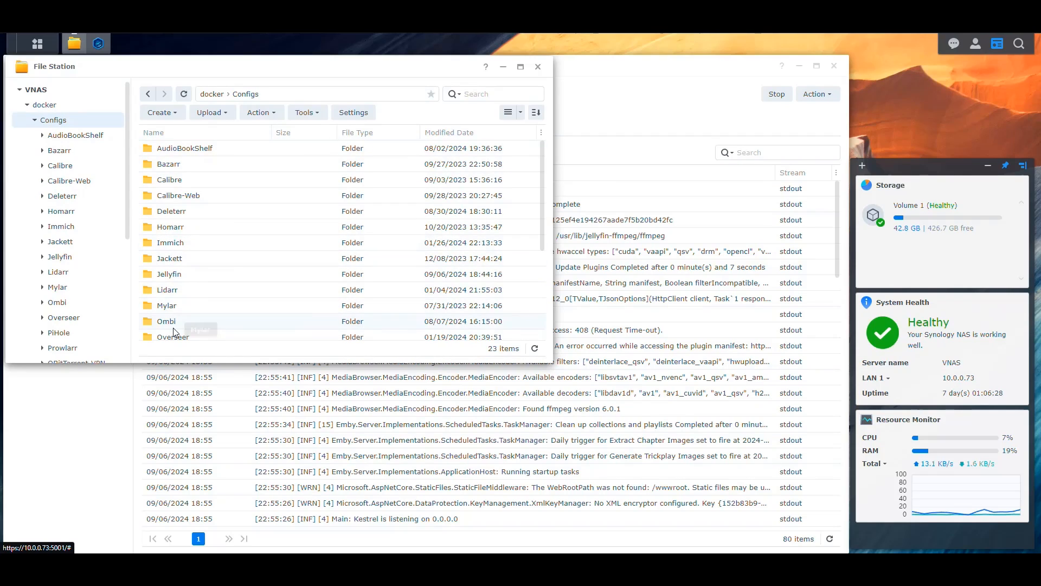
pyautogui.click(174, 276)
pyautogui.doubleClick(174, 275)
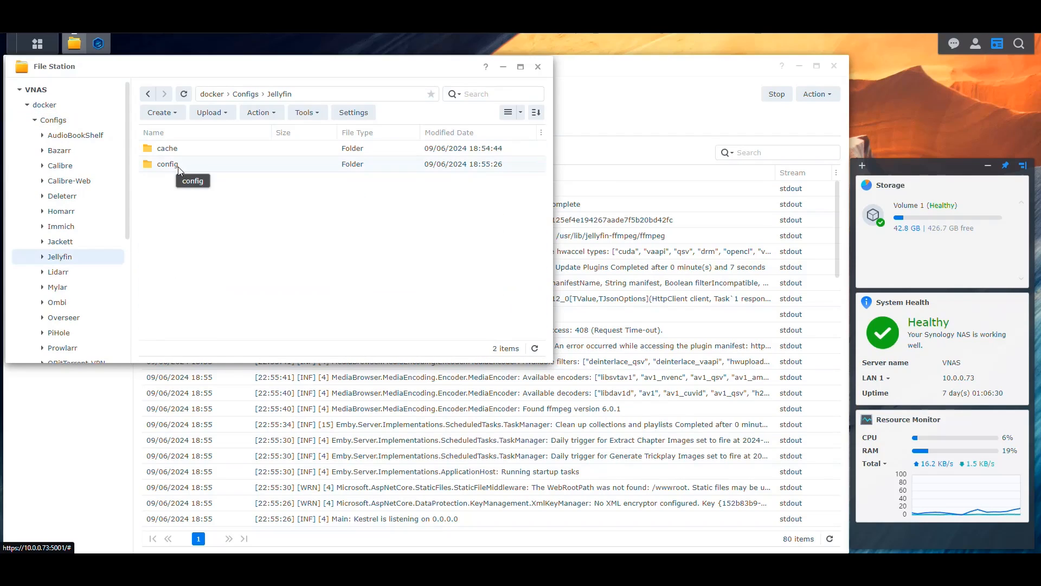
pyautogui.doubleClick(174, 150)
pyautogui.click(353, 223)
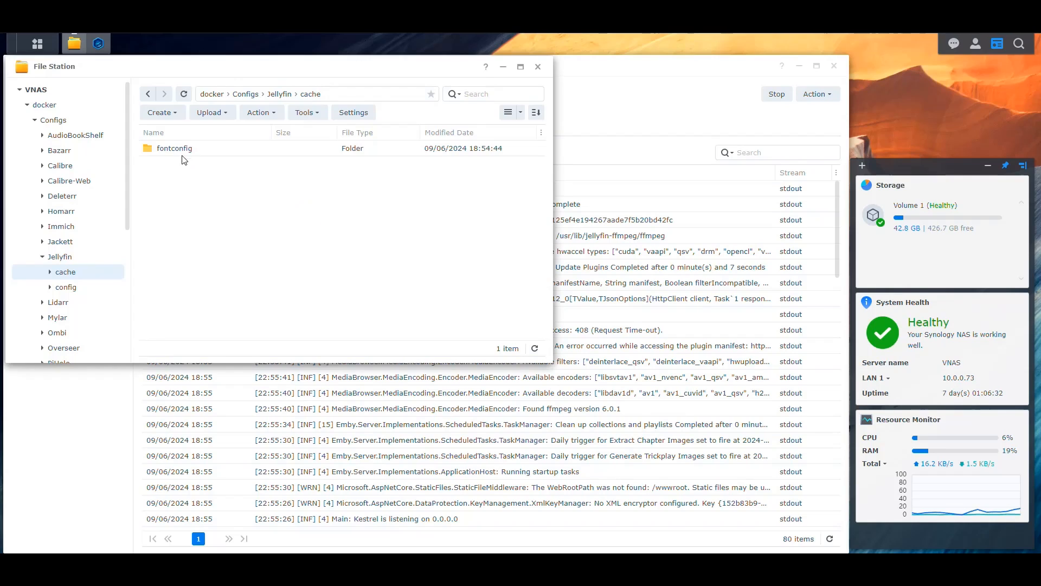
pyautogui.click(146, 98)
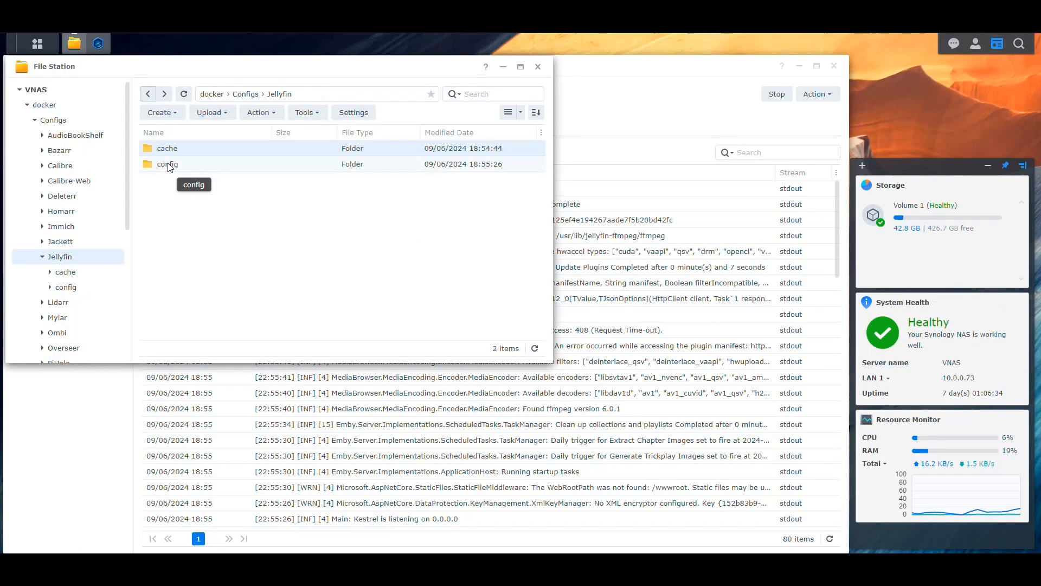
# Inspect Jellyfin's config folder and the config subfolder nested inside it.
pyautogui.doubleClick(168, 164)
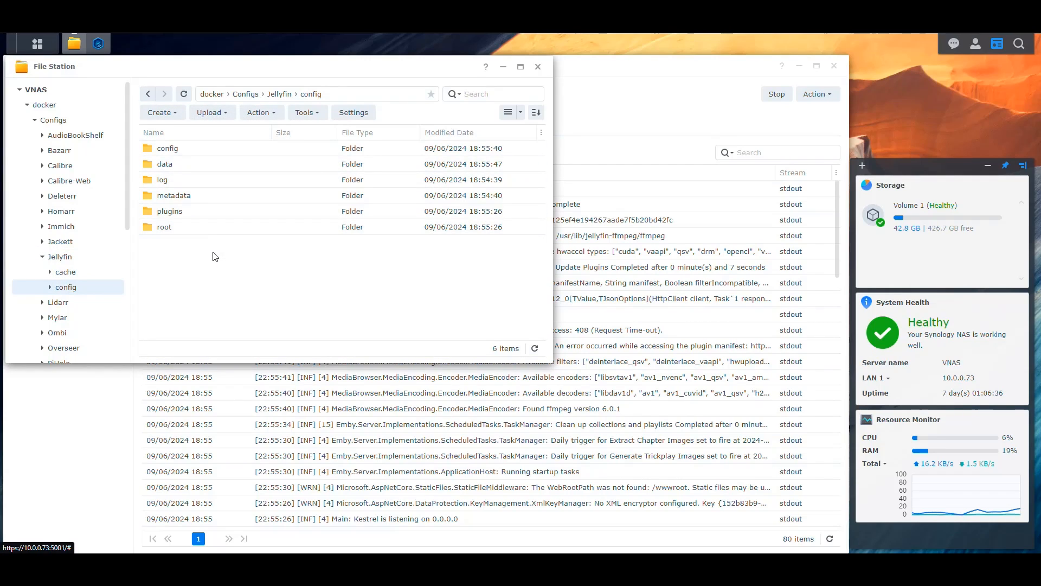
pyautogui.doubleClick(167, 148)
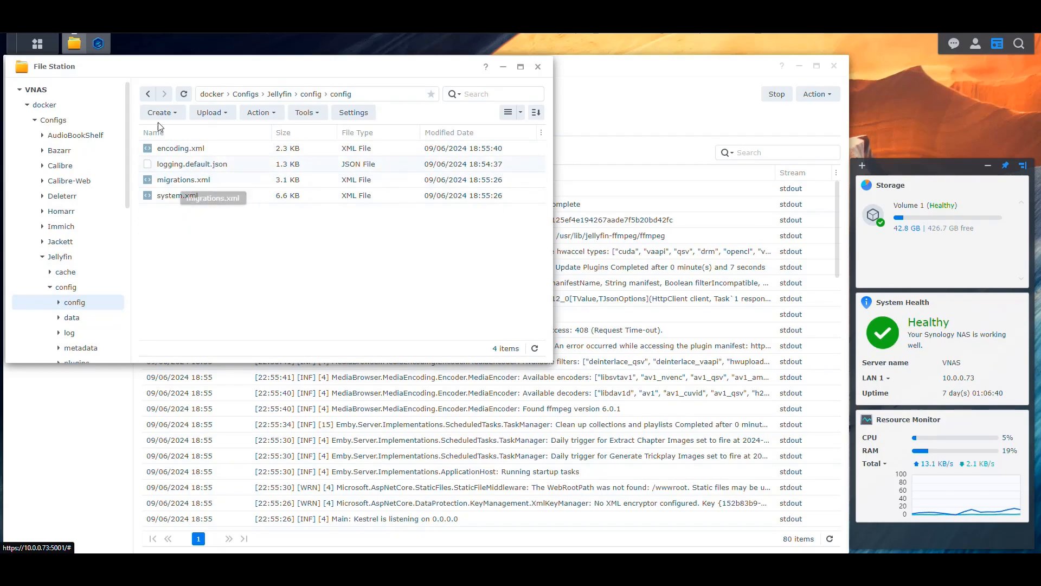
pyautogui.click(147, 95)
pyautogui.click(147, 95)
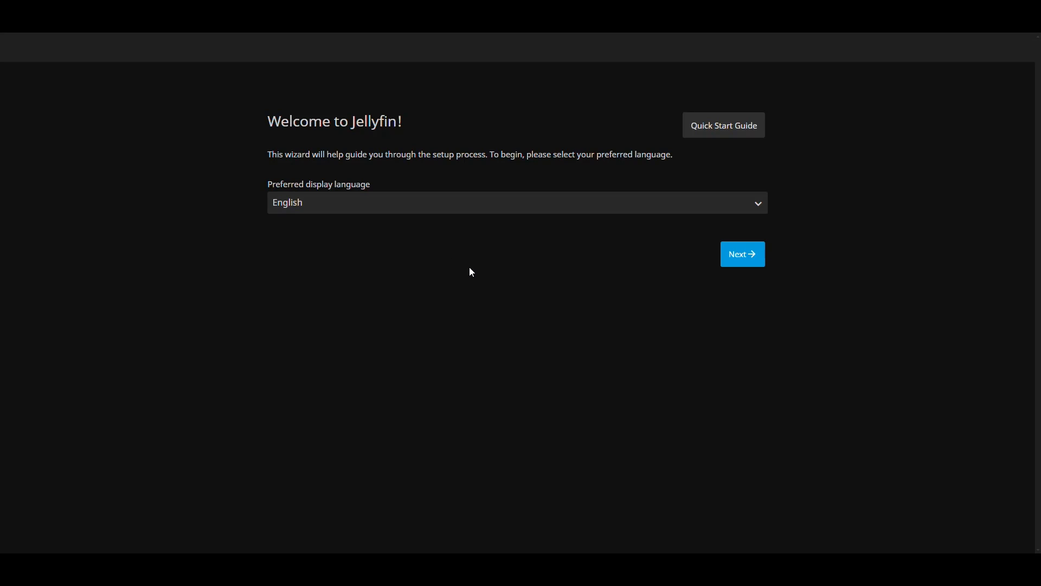
# In the Jellyfin setup wizard, accept English as the display language and replace the default admin username with the administrator's own.
pyautogui.click(735, 259)
pyautogui.tripleClick(352, 206)
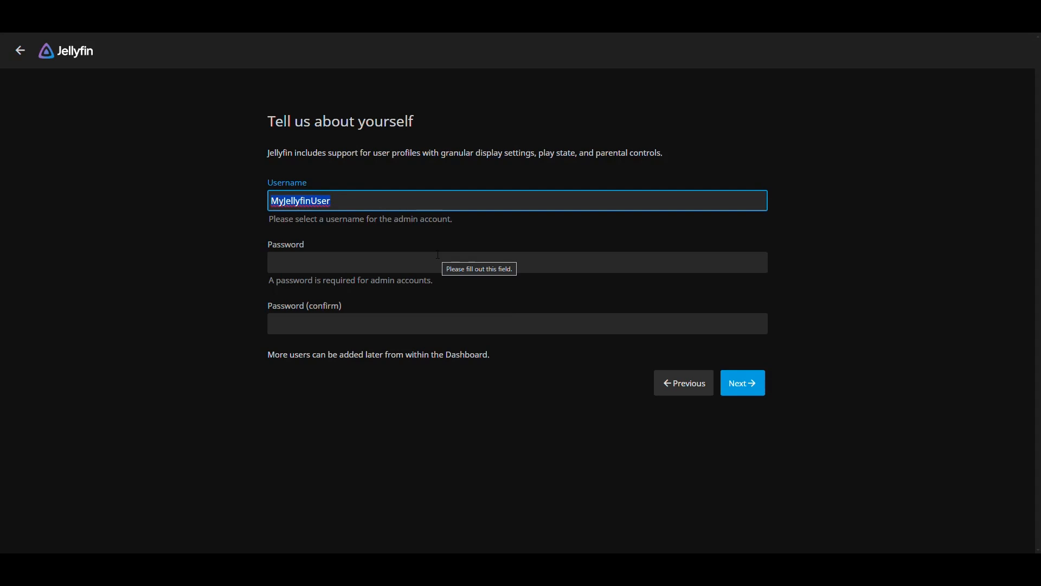
pyautogui.write('jorge.l.pabon.cruz')
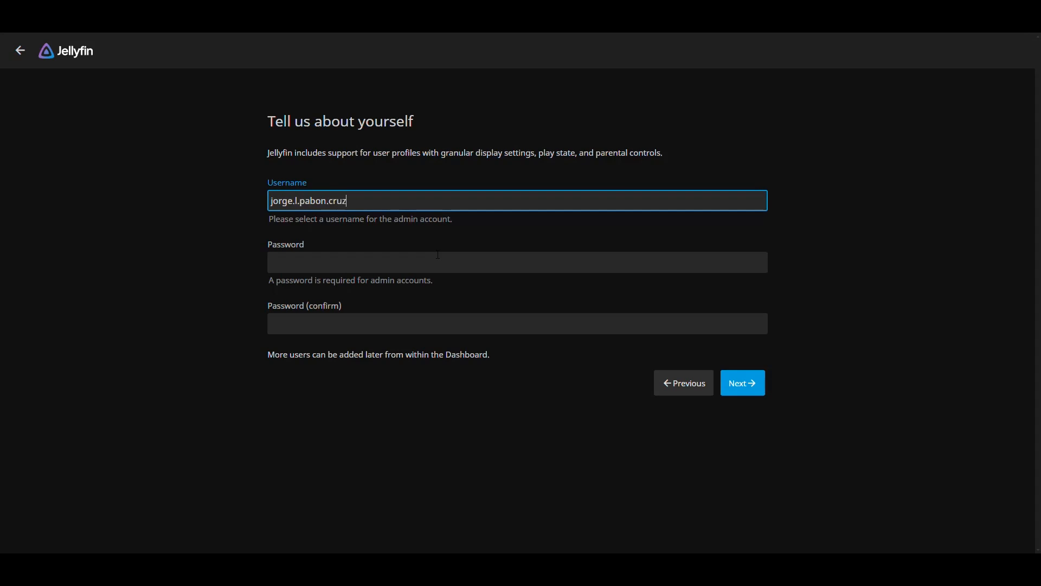
# Enter and confirm the admin account password, and continue to the media library setup.
pyautogui.click(501, 266)
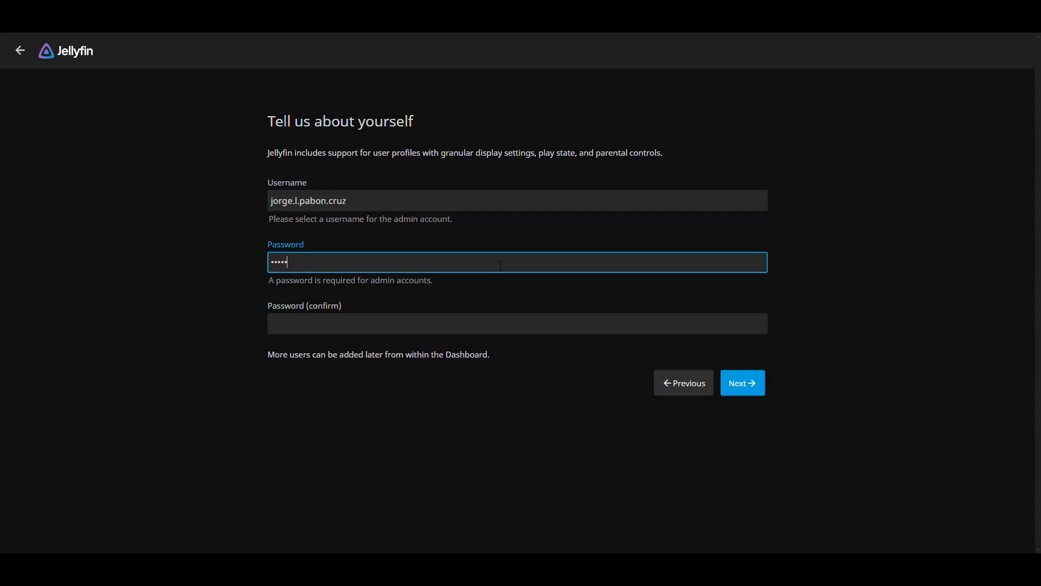
pyautogui.press('Tab')
pyautogui.write('********')
pyautogui.click(749, 388)
pyautogui.click(748, 48)
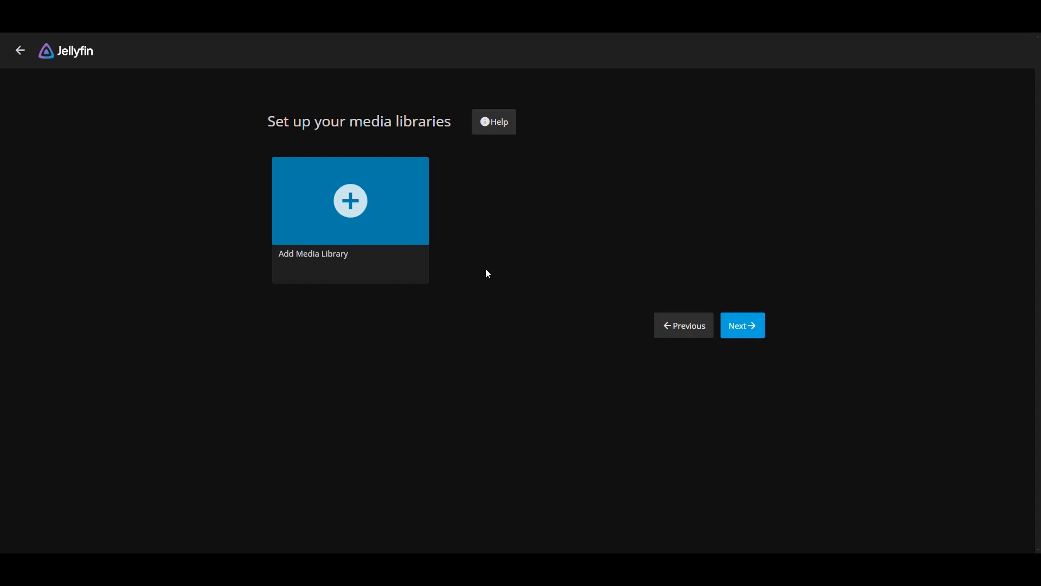
# Start adding a media library with the content type Shows and the display name TV.
pyautogui.click(360, 228)
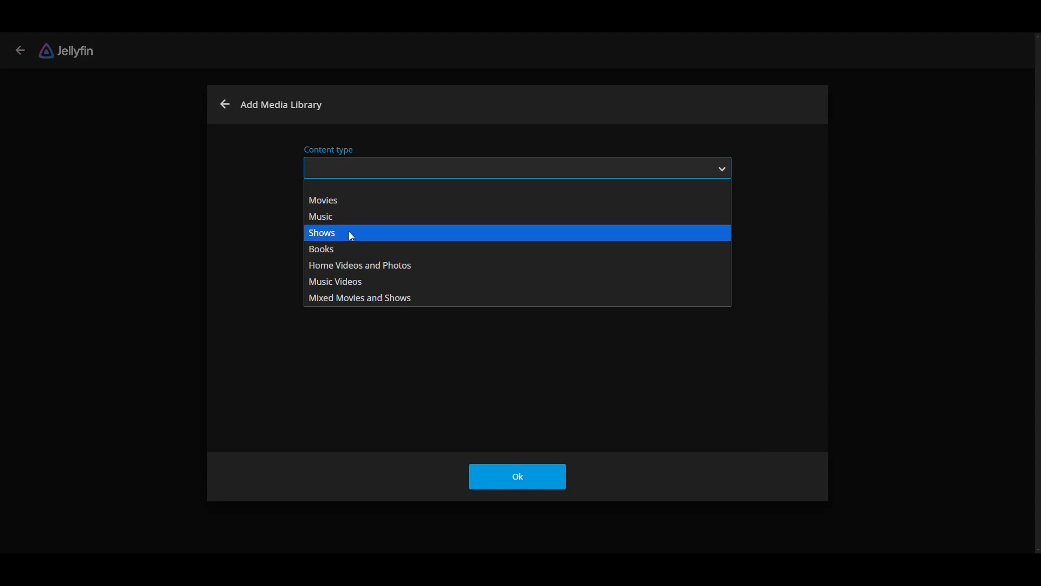
pyautogui.click(349, 231)
pyautogui.click(349, 232)
pyautogui.hotkey('ctrl', 'a')
pyautogui.write('TV')
pyautogui.scroll(-1, 444, 249)
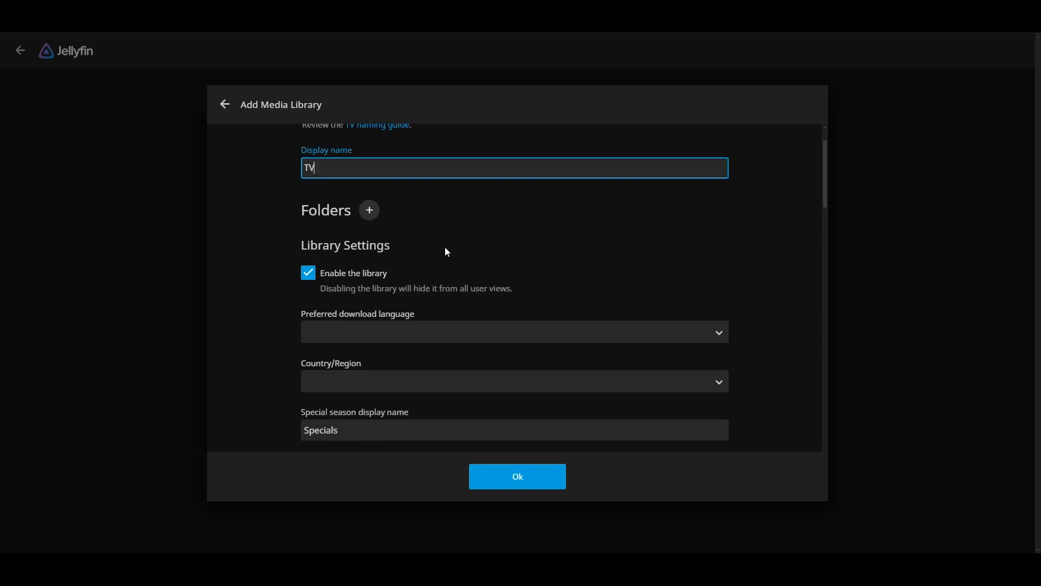
# Add the /Media/TV folder to the new TV library.
pyautogui.click(368, 240)
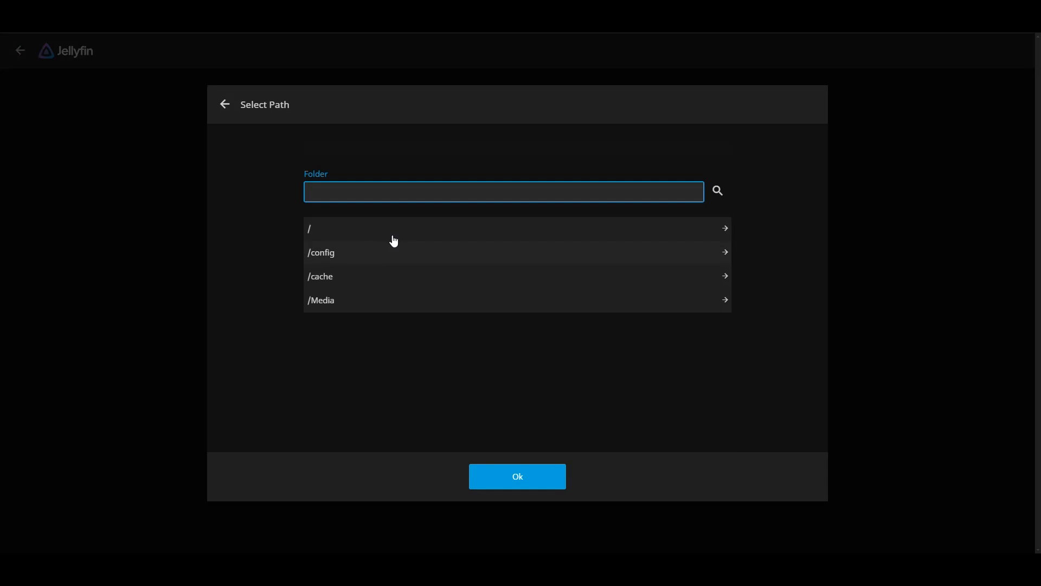
pyautogui.click(334, 303)
pyautogui.scroll(-3, 367, 303)
pyautogui.click(323, 314)
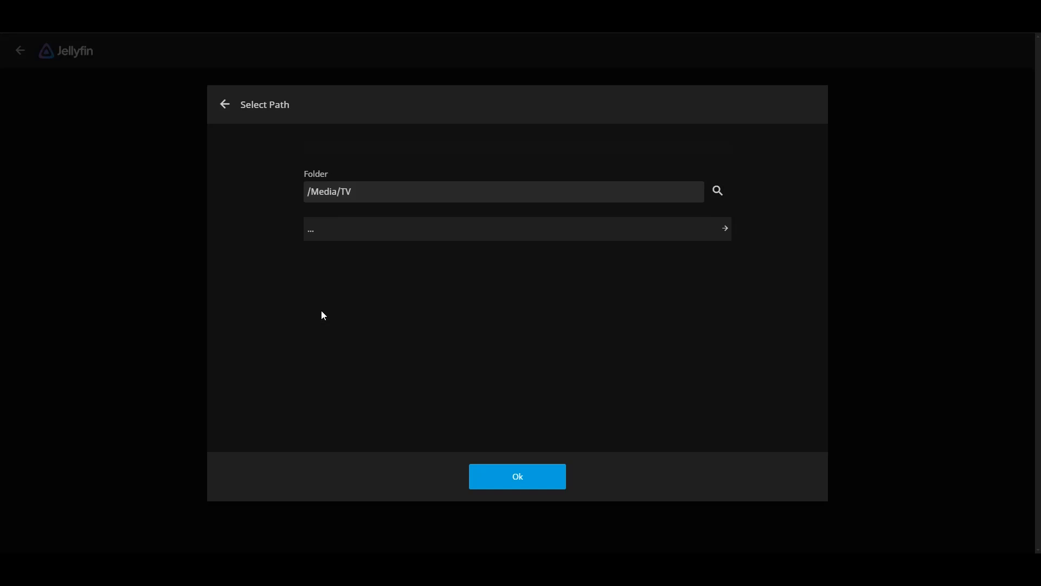
pyautogui.click(525, 473)
# Set the TV library's preferred download language to English and its country to United States.
pyautogui.click(425, 269)
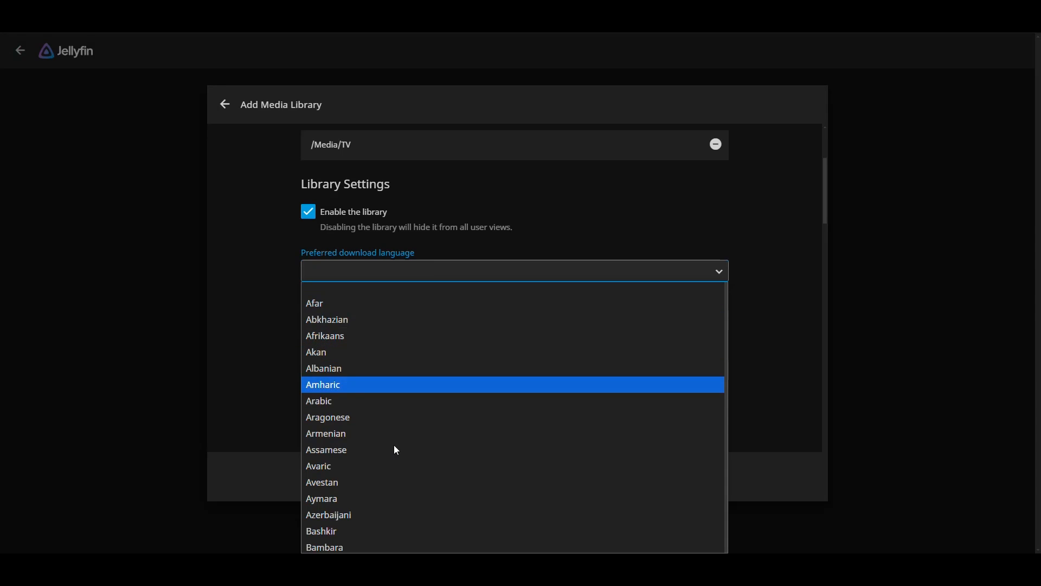
pyautogui.press('e')
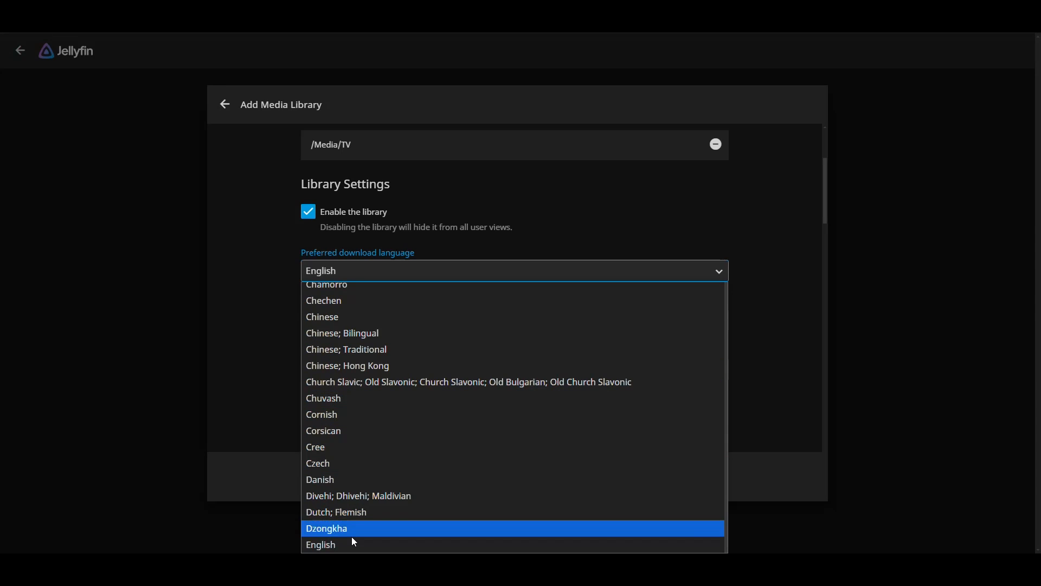
pyautogui.click(336, 546)
pyautogui.click(390, 324)
pyautogui.press('u')
pyautogui.press('n')
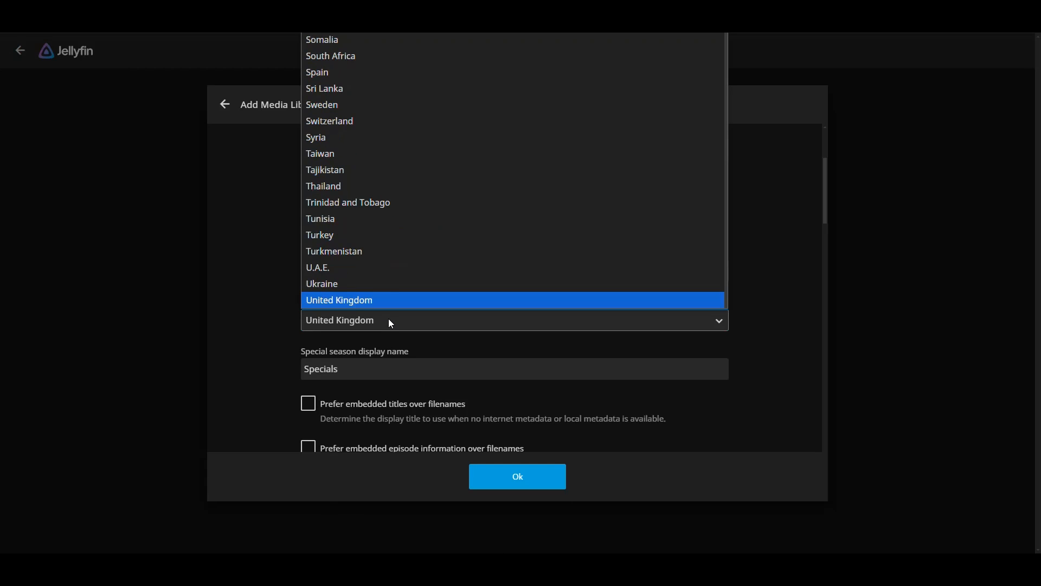
pyautogui.press('Down')
pyautogui.press('Return')
# Enable saving artwork into media folders for the TV library and save the library.
pyautogui.scroll(-3, 367, 251)
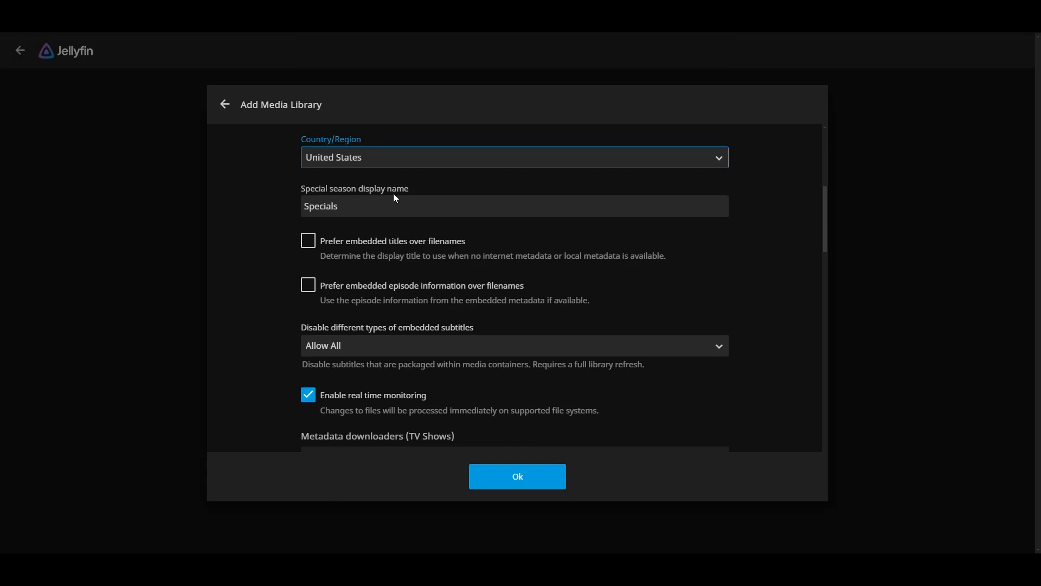
pyautogui.scroll(-2, 379, 228)
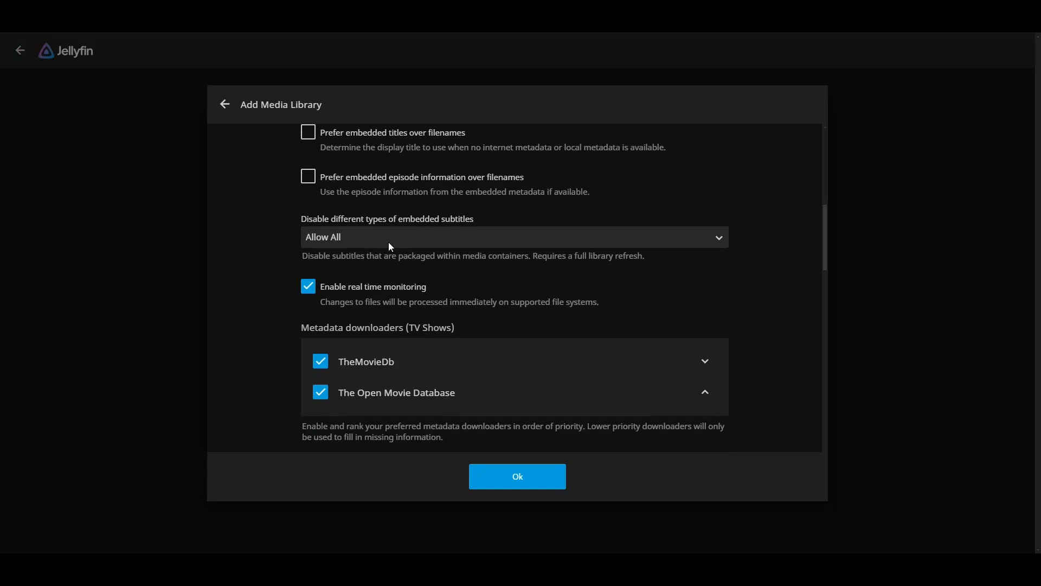
pyautogui.scroll(-4, 390, 246)
pyautogui.scroll(-5, 428, 293)
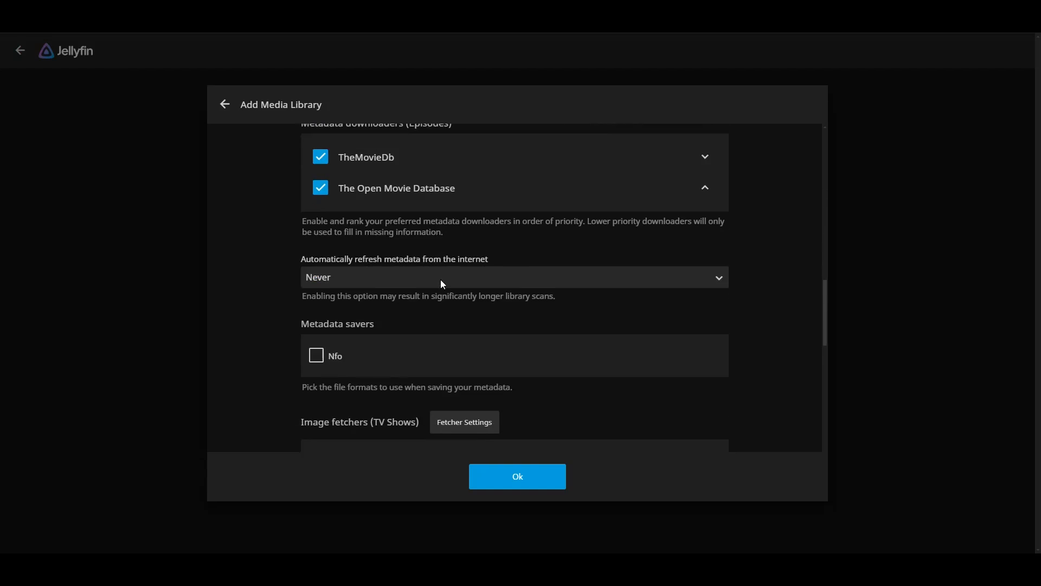
pyautogui.scroll(-7, 395, 282)
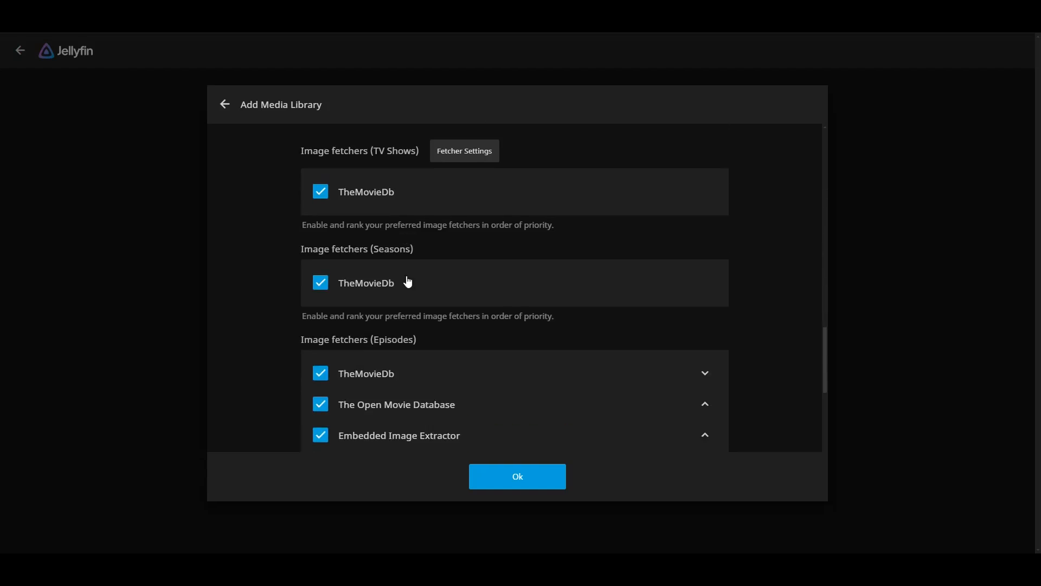
pyautogui.scroll(-1, 423, 300)
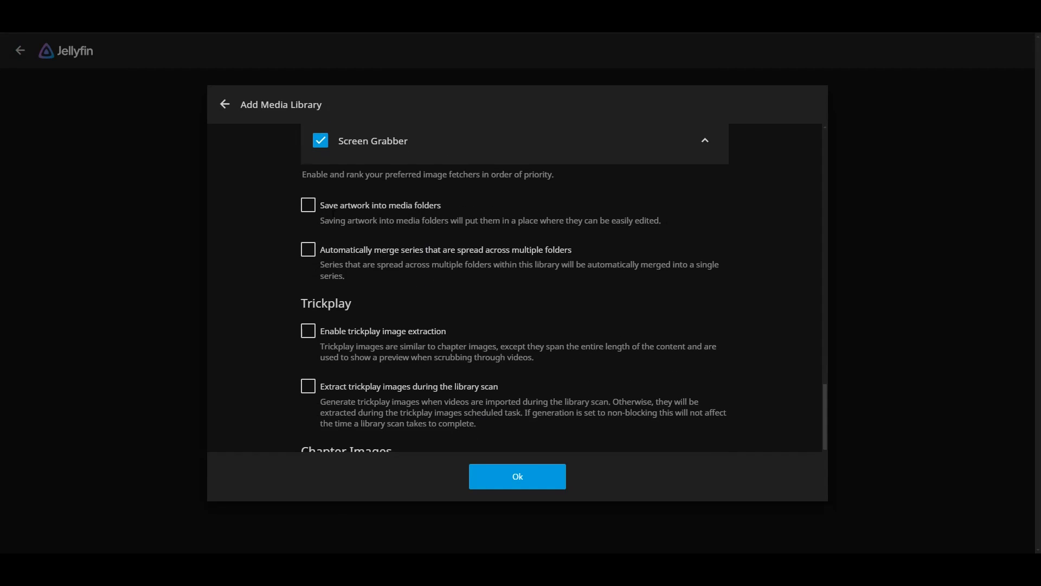
pyautogui.click(308, 206)
pyautogui.scroll(-5, 493, 245)
pyautogui.click(540, 488)
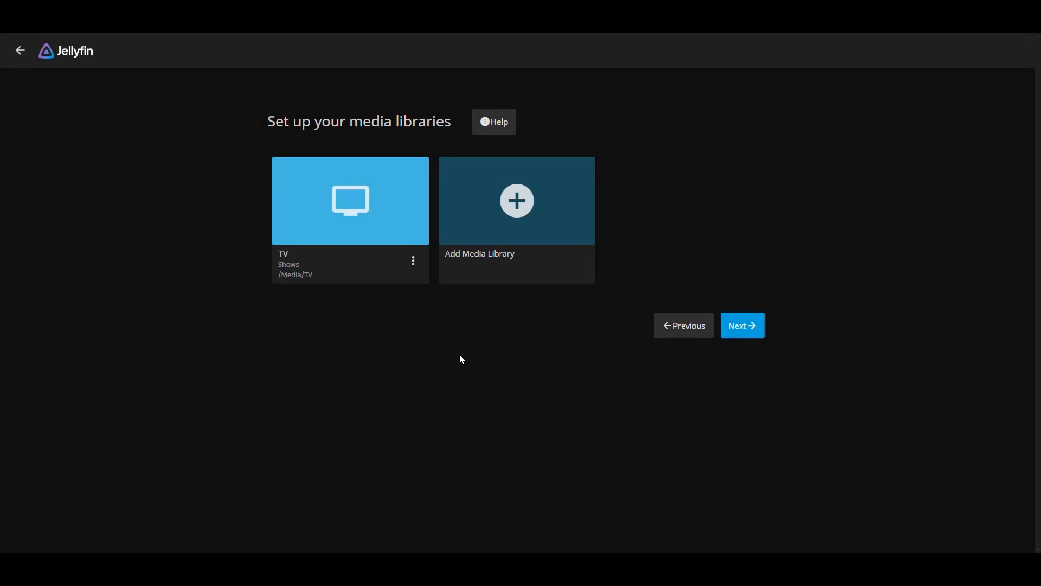
# Start another media library with the content type Movies and add the /Media/Movies folder to it.
pyautogui.click(516, 206)
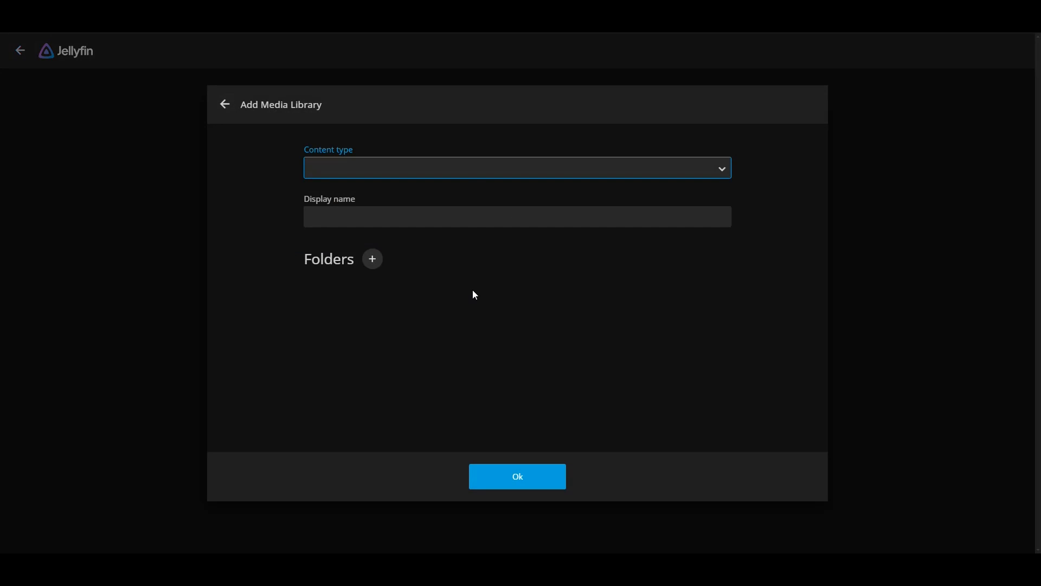
pyautogui.click(396, 232)
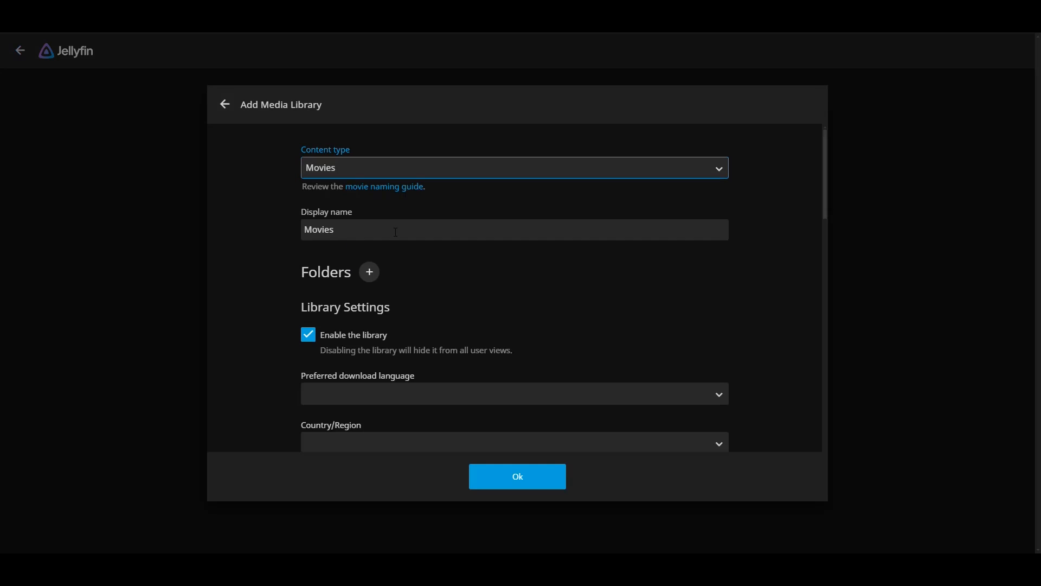
pyautogui.click(375, 271)
pyautogui.click(333, 303)
pyautogui.scroll(-2, 336, 287)
pyautogui.scroll(1, 332, 278)
pyautogui.click(332, 281)
pyautogui.click(518, 476)
# Set the Movies library's download language to English and its country to United States, and save the library.
pyautogui.scroll(-3, 432, 310)
pyautogui.scroll(-2, 432, 312)
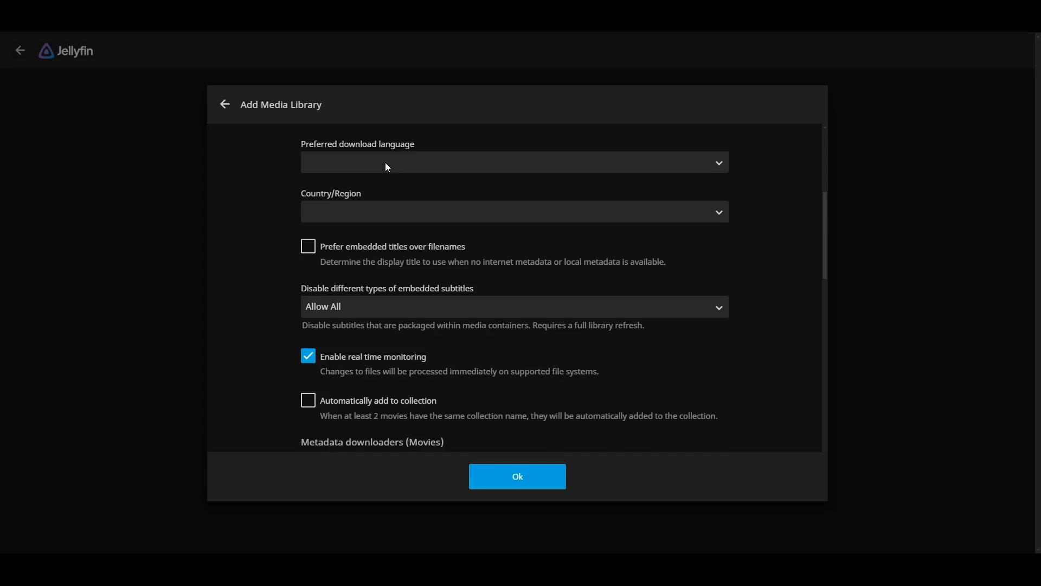
pyautogui.click(385, 161)
pyautogui.press('e')
pyautogui.click(370, 210)
pyautogui.press('u')
pyautogui.press('n')
pyautogui.scroll(-2, 349, 510)
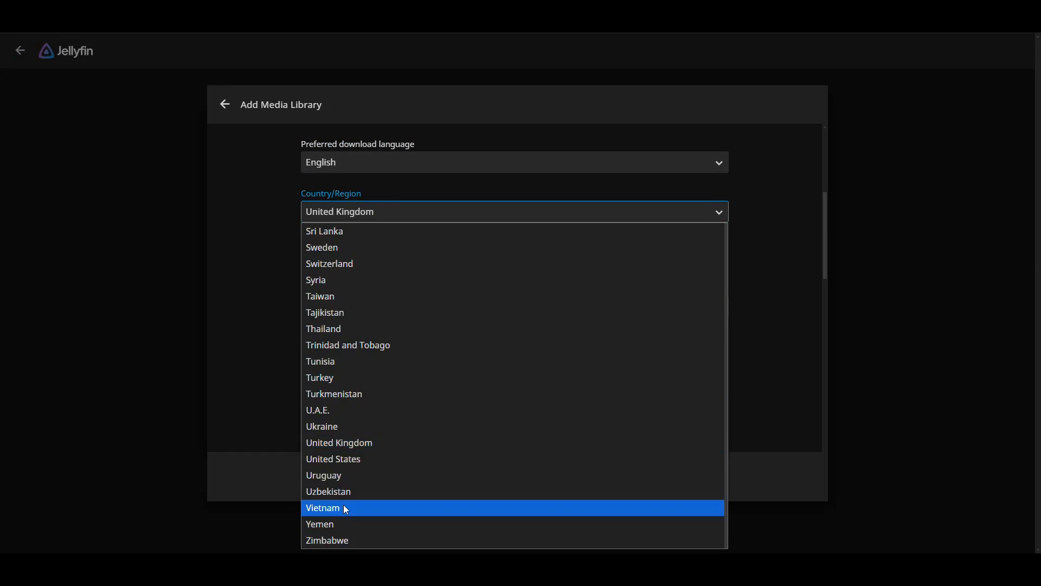
pyautogui.click(349, 458)
pyautogui.scroll(-7, 429, 335)
pyautogui.scroll(-4, 368, 341)
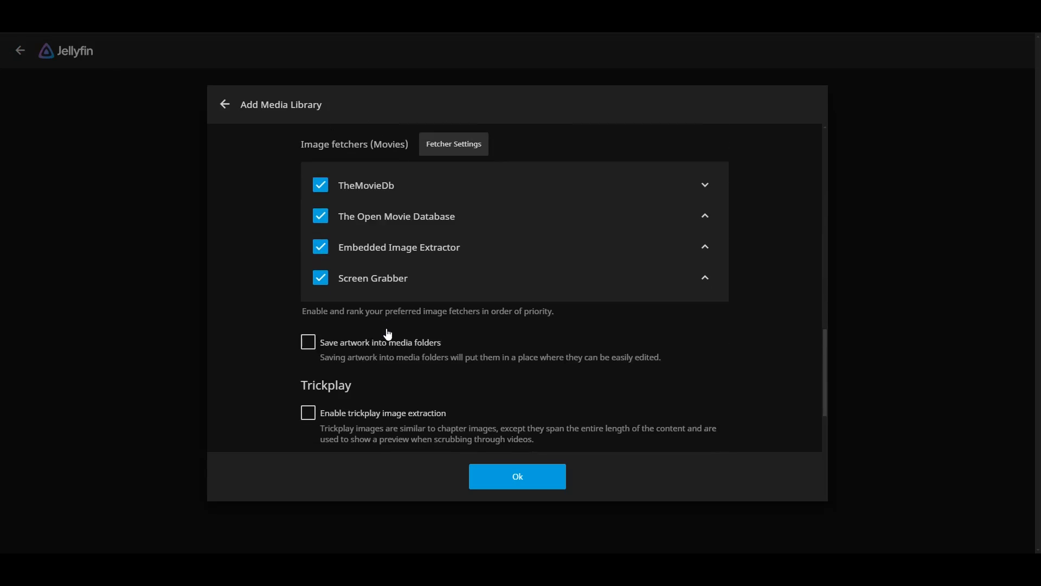
pyautogui.scroll(-6, 369, 343)
pyautogui.click(531, 489)
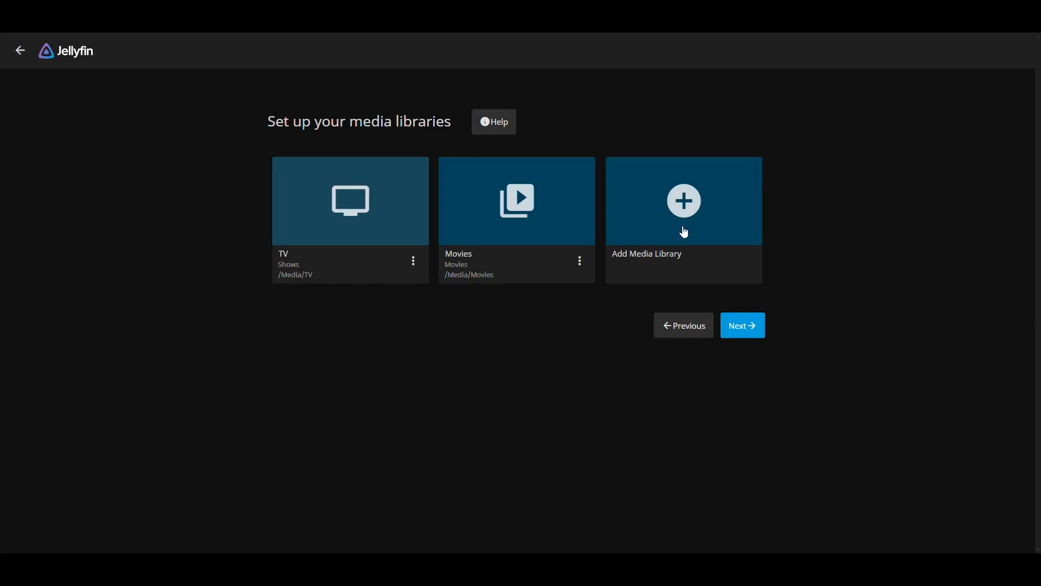
# Start adding another media library with the content type Shows and the display name Anime.
pyautogui.click(683, 230)
pyautogui.click(376, 167)
pyautogui.click(376, 216)
pyautogui.click(352, 165)
pyautogui.click(340, 232)
pyautogui.doubleClick(336, 231)
pyautogui.write('Anime')
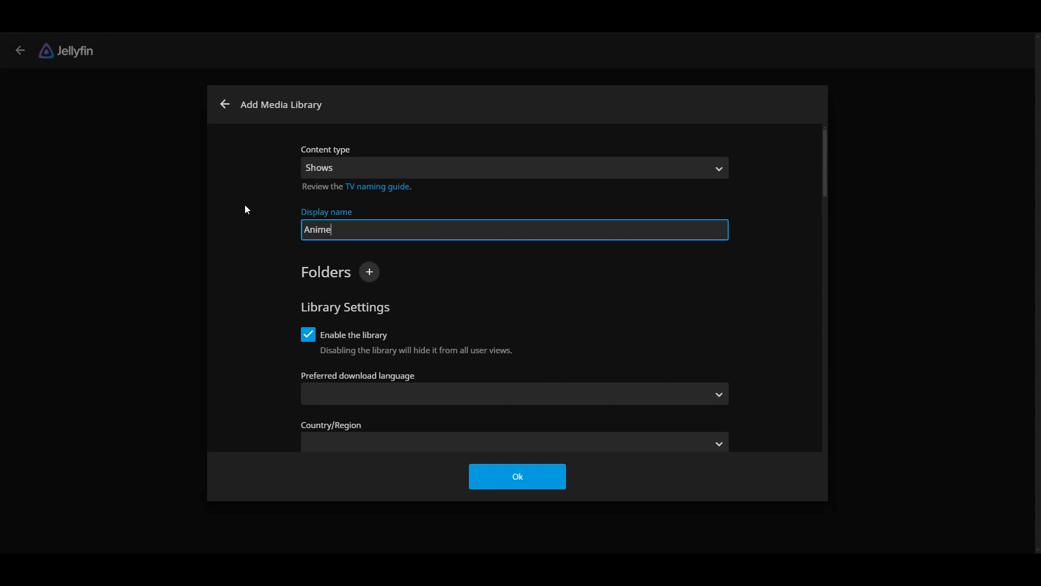
# Add the /Media/Anime folder to the Anime library and save the library.
pyautogui.click(369, 271)
pyautogui.click(337, 301)
pyautogui.click(339, 258)
pyautogui.click(523, 476)
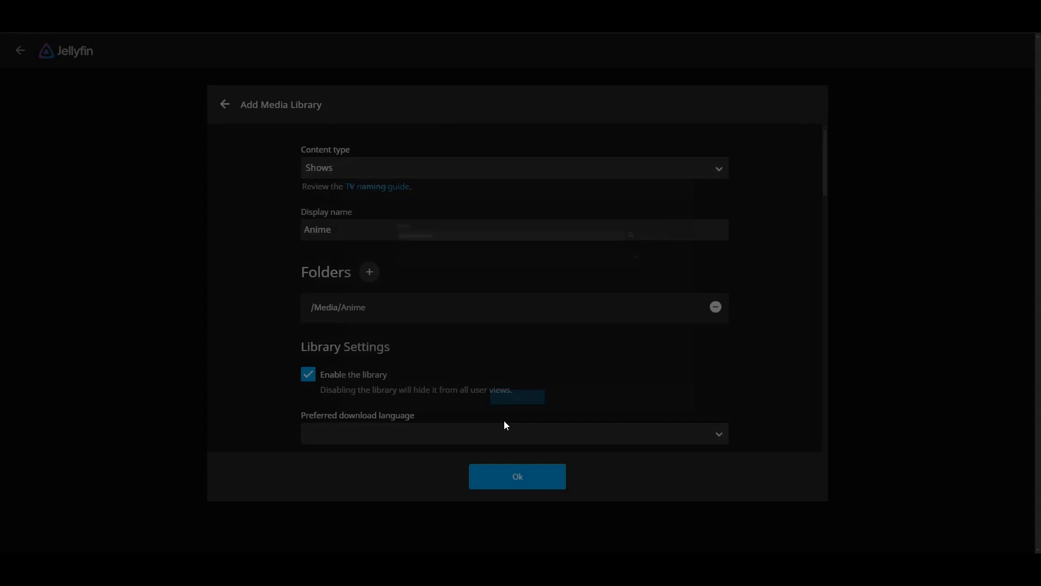
pyautogui.scroll(-15, 345, 212)
pyautogui.click(530, 471)
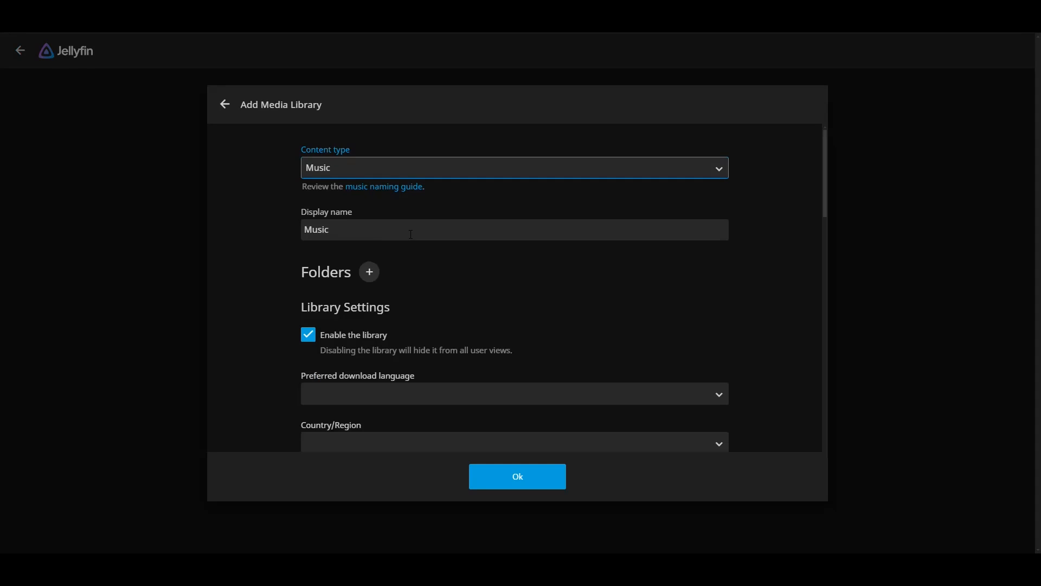
# Add the /Media/Music folder to a new library with the content type Music.
pyautogui.scroll(-4, 411, 234)
pyautogui.scroll(4, 411, 235)
pyautogui.click(369, 271)
pyautogui.scroll(-3, 405, 268)
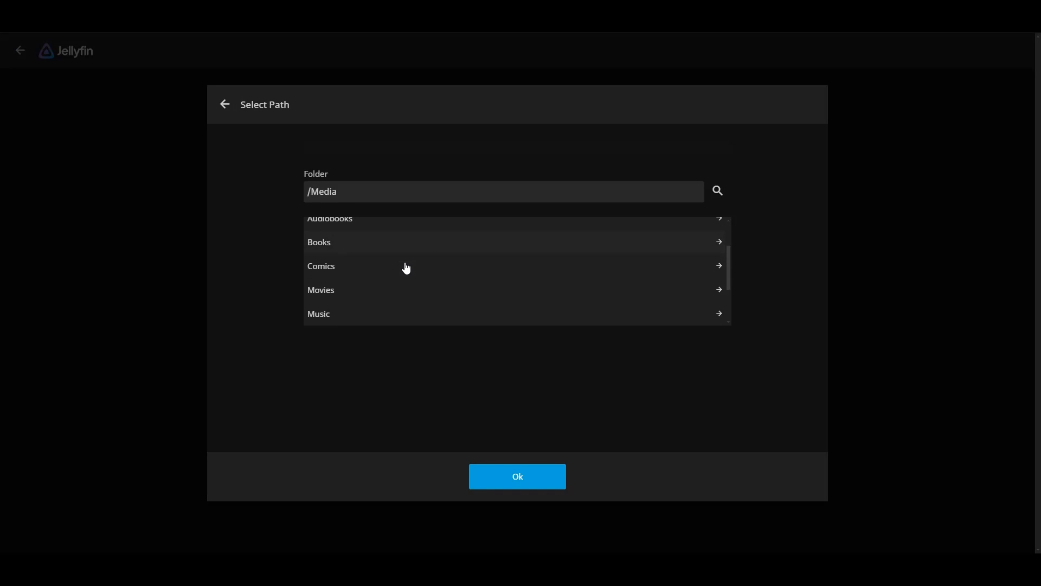
pyautogui.click(405, 266)
pyautogui.click(530, 477)
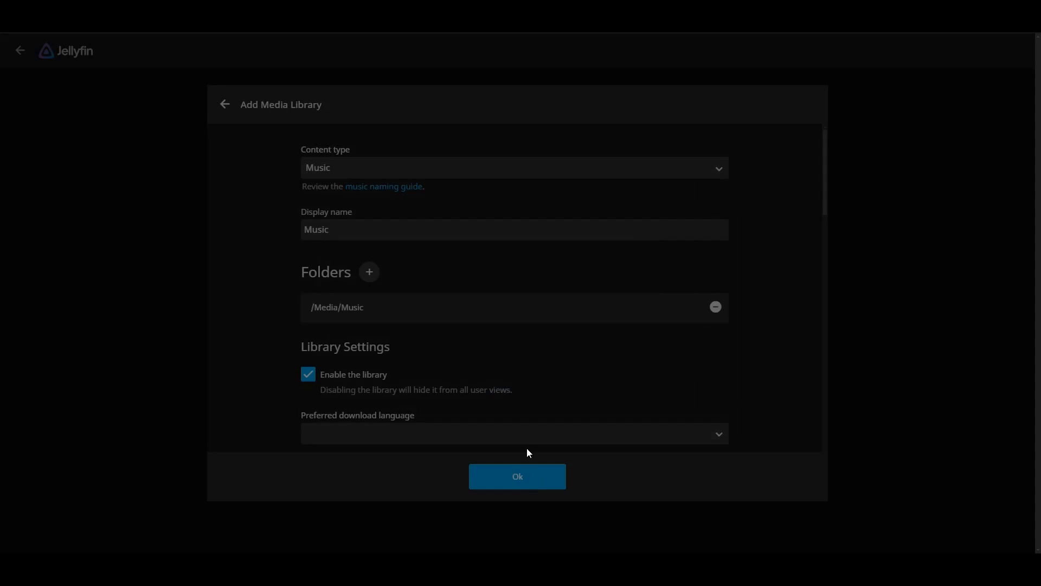
# Save the Music library with artwork saved into media folders, and continue to the preferred metadata language settings.
pyautogui.scroll(-10, 497, 344)
pyautogui.scroll(-8, 488, 331)
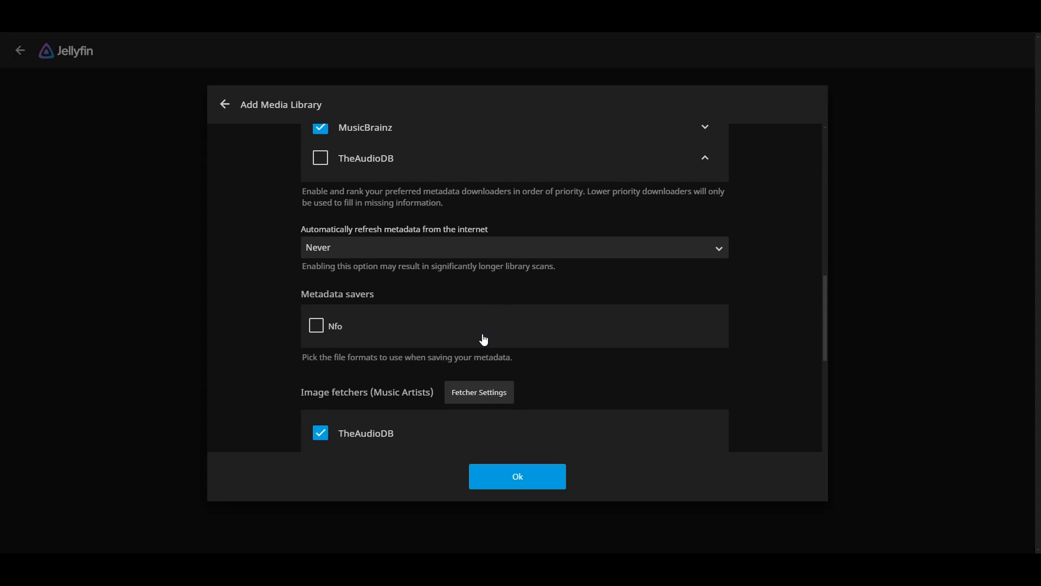
pyautogui.click(536, 482)
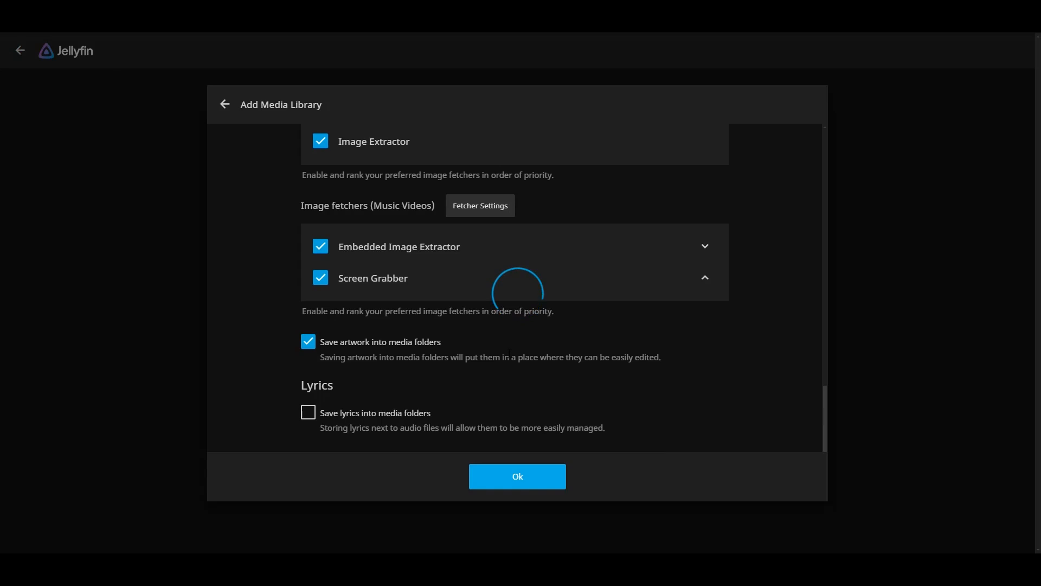
pyautogui.click(747, 463)
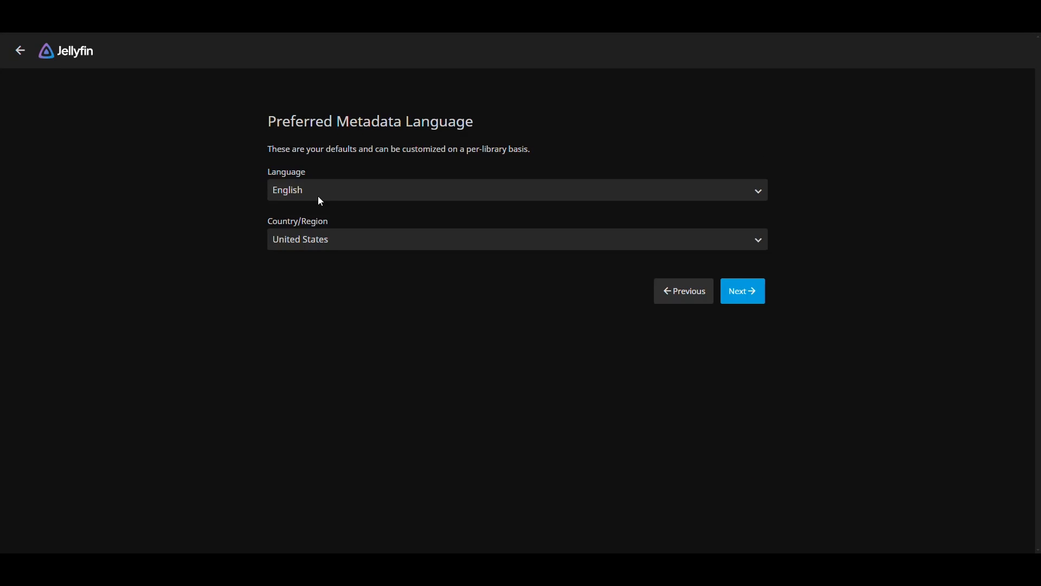
# Accept English and United States as the default metadata language and country, and continue to the remote access setup.
pyautogui.moveTo(489, 121); pyautogui.dragTo(216, 121)
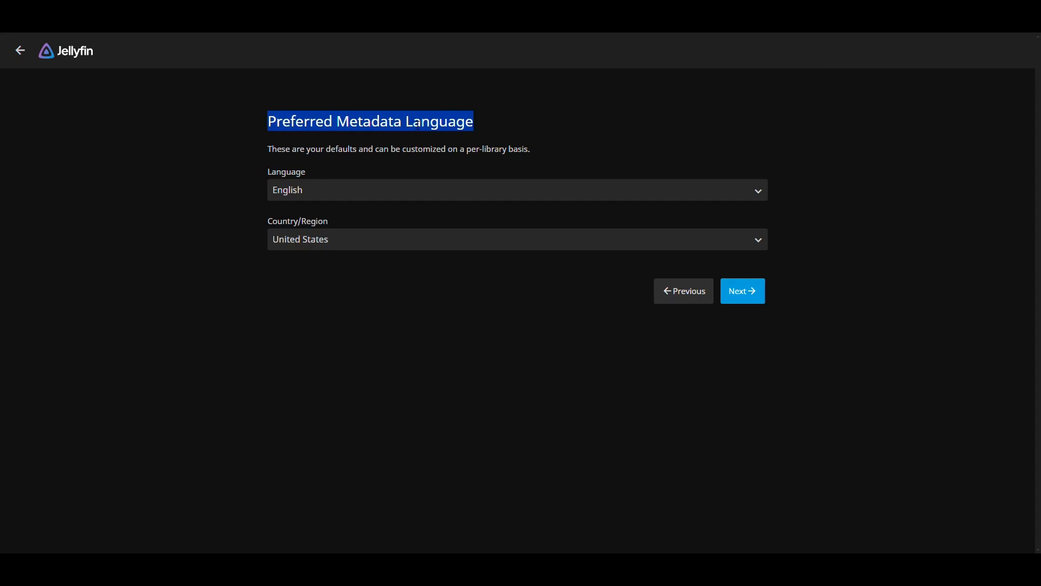
pyautogui.click(277, 137)
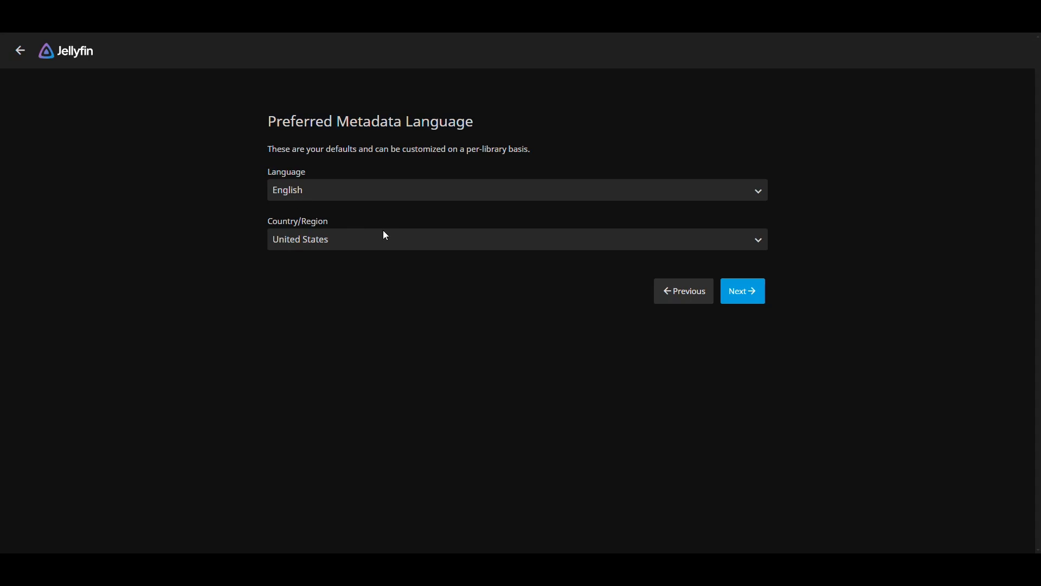
pyautogui.click(751, 308)
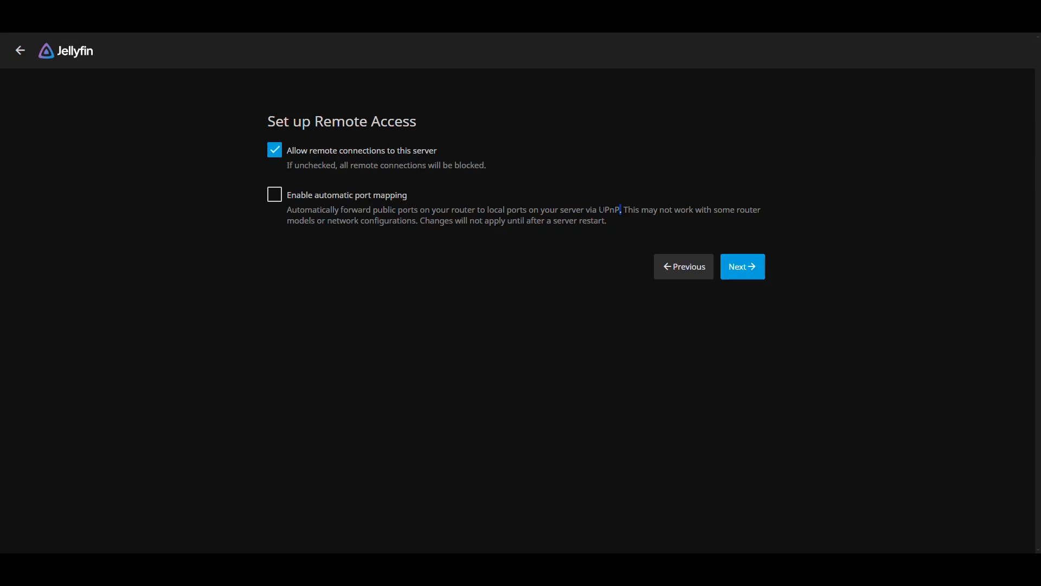
# Enable automatic port mapping for remote access and finish the setup wizard.
pyautogui.click(275, 195)
pyautogui.click(747, 268)
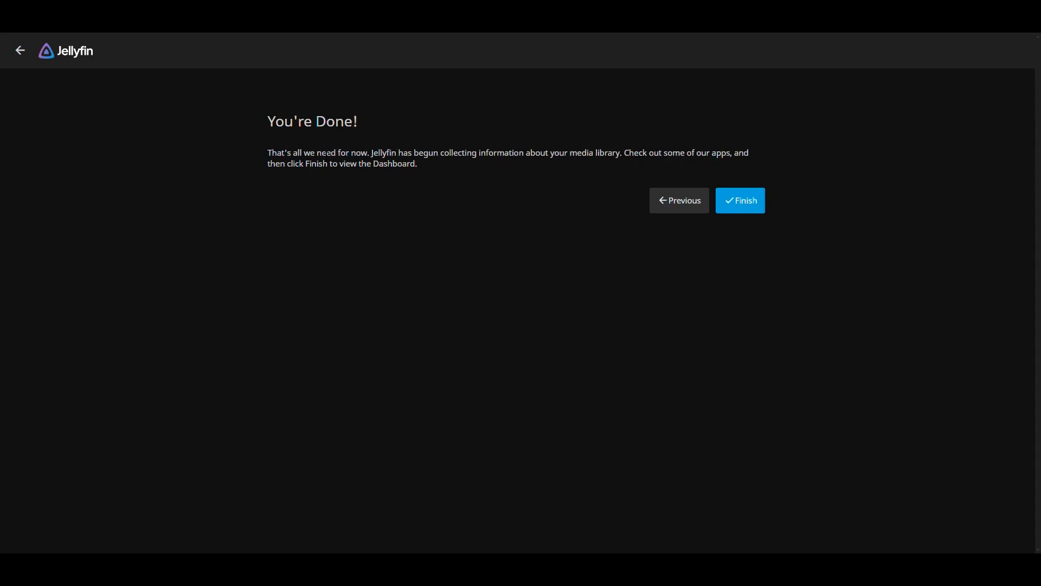
pyautogui.click(742, 202)
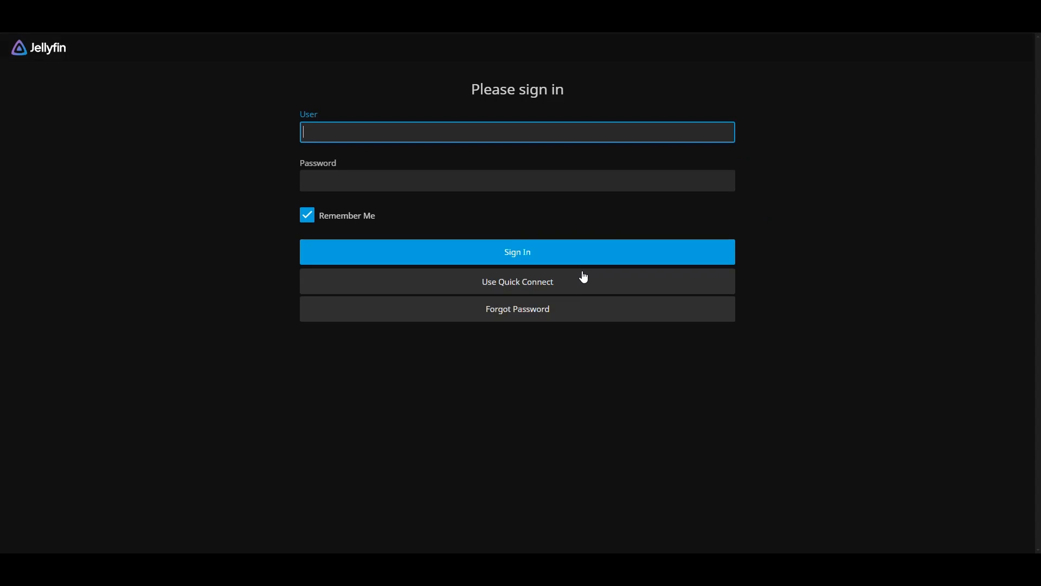
# Sign in with the admin username and account password, and dismiss the browser's offer to save the password.
pyautogui.click(503, 133)
pyautogui.click(533, 250)
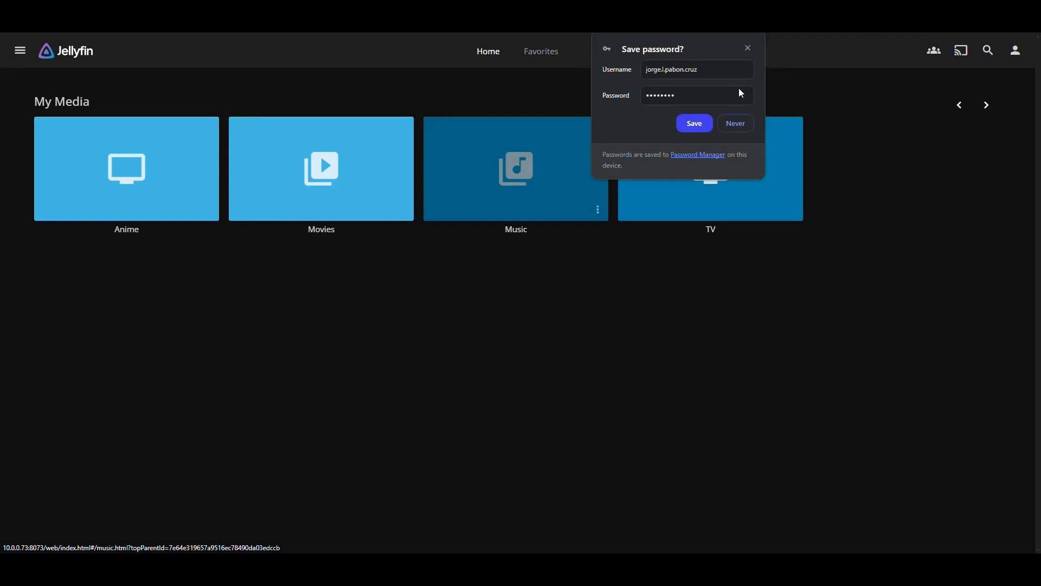
pyautogui.click(748, 47)
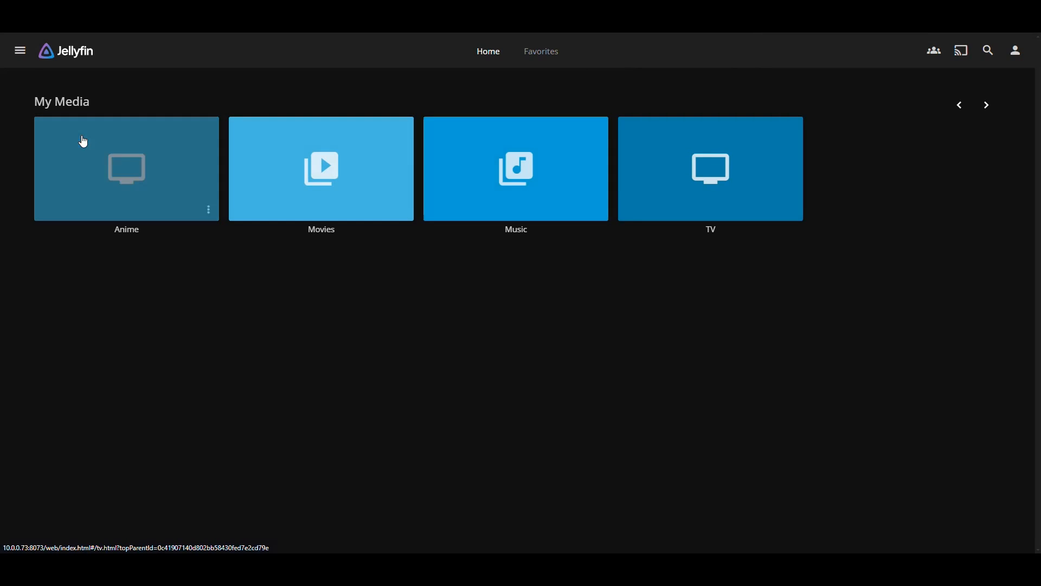
# Open the signed-in account's settings page and look over its user and administration sections.
pyautogui.click(20, 51)
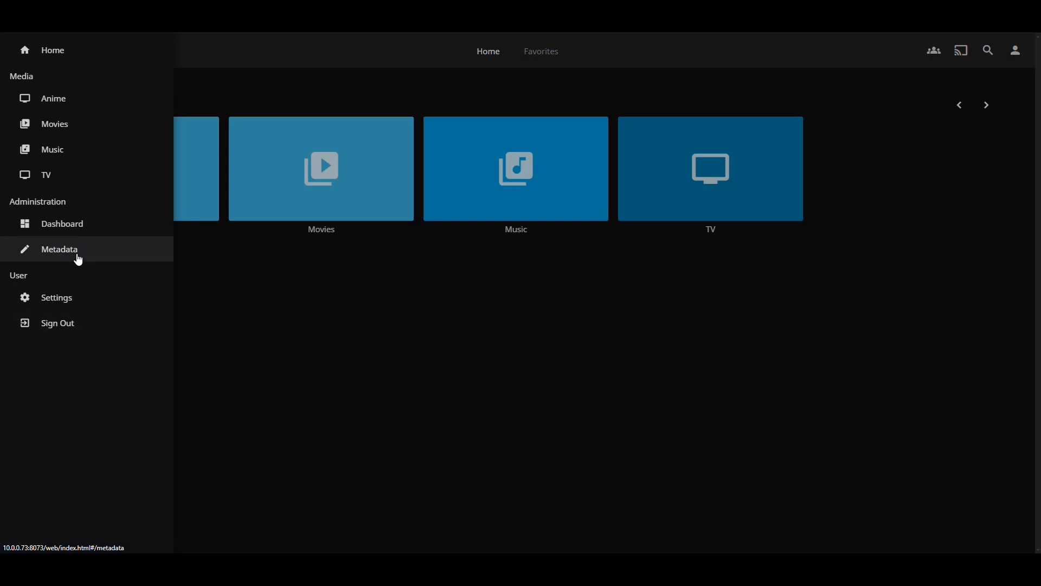
pyautogui.click(59, 301)
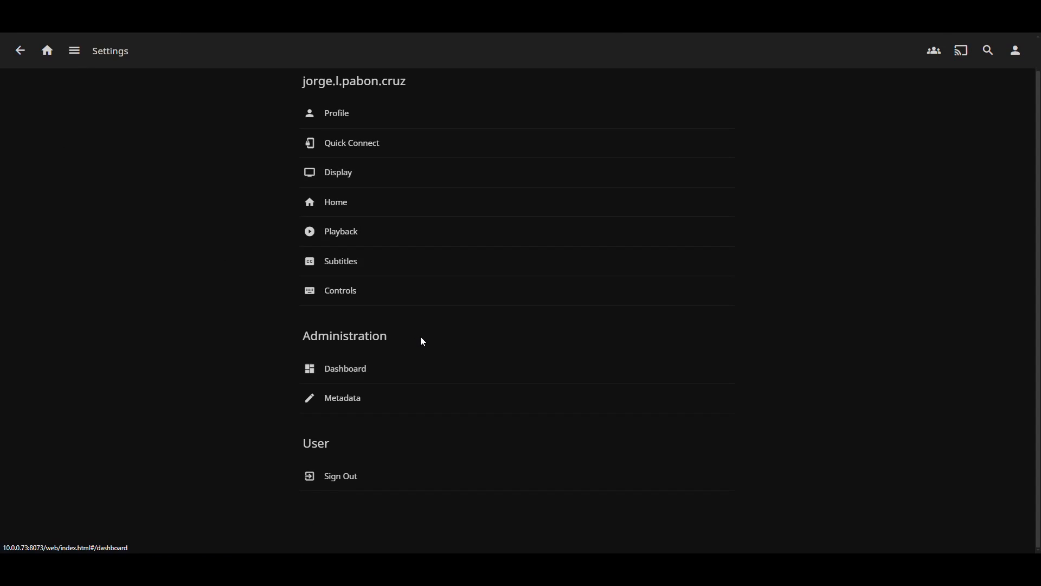
pyautogui.scroll(1, 421, 336)
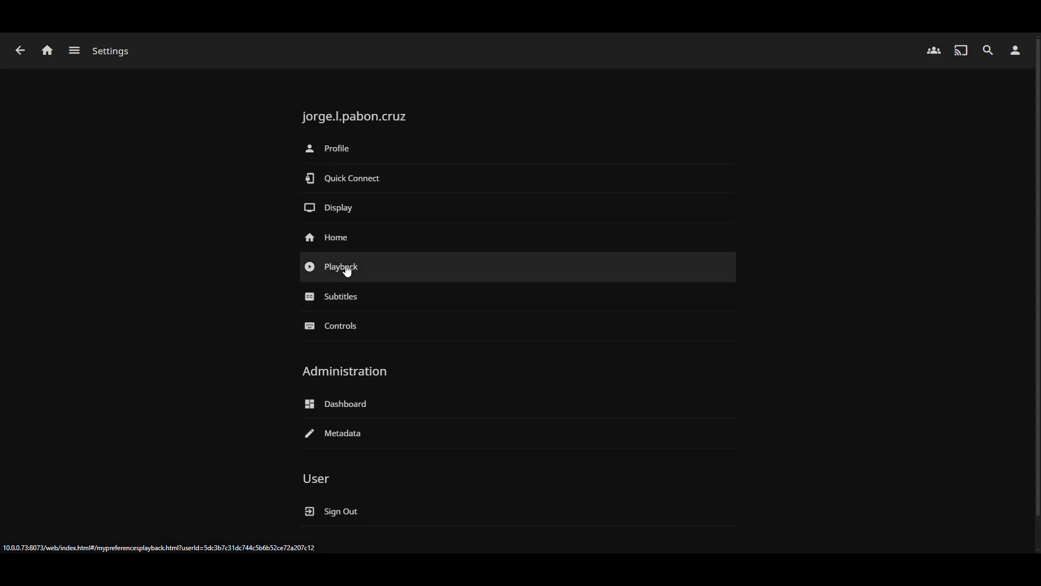
# Check the Music library from the home page, and scan all media libraries from the server's library administration.
pyautogui.click(47, 51)
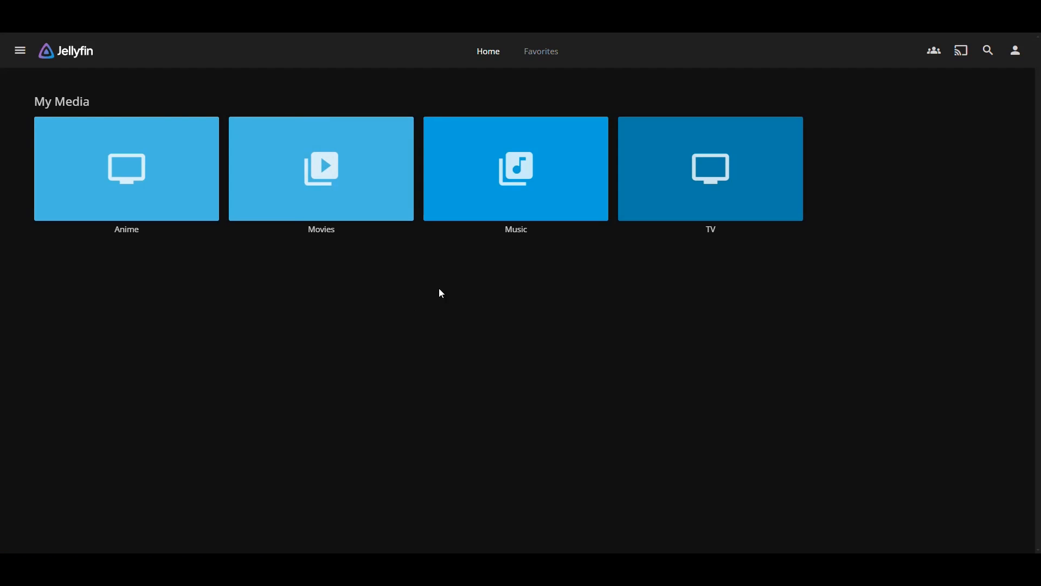
pyautogui.click(514, 169)
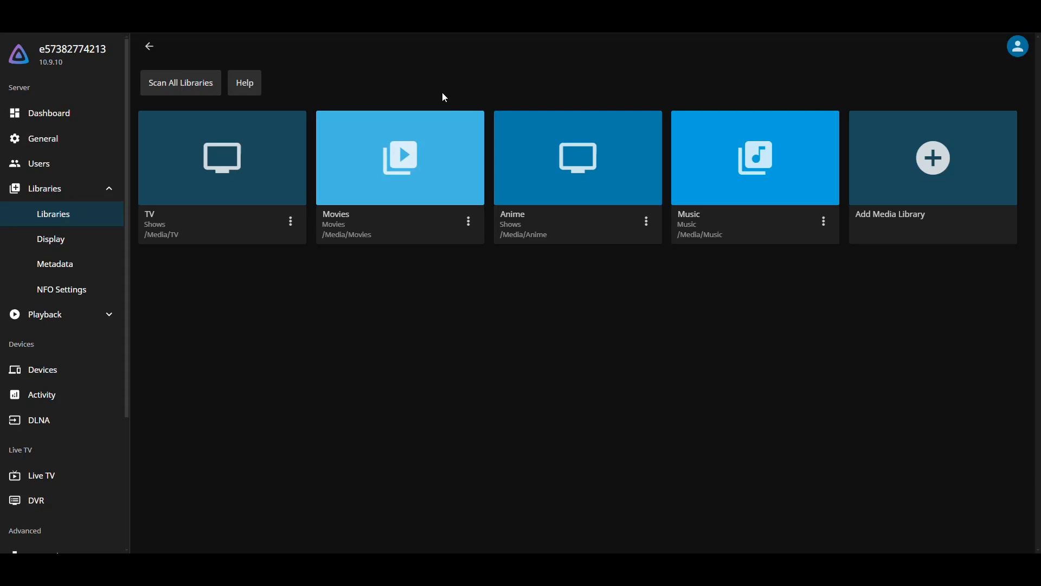
pyautogui.click(50, 115)
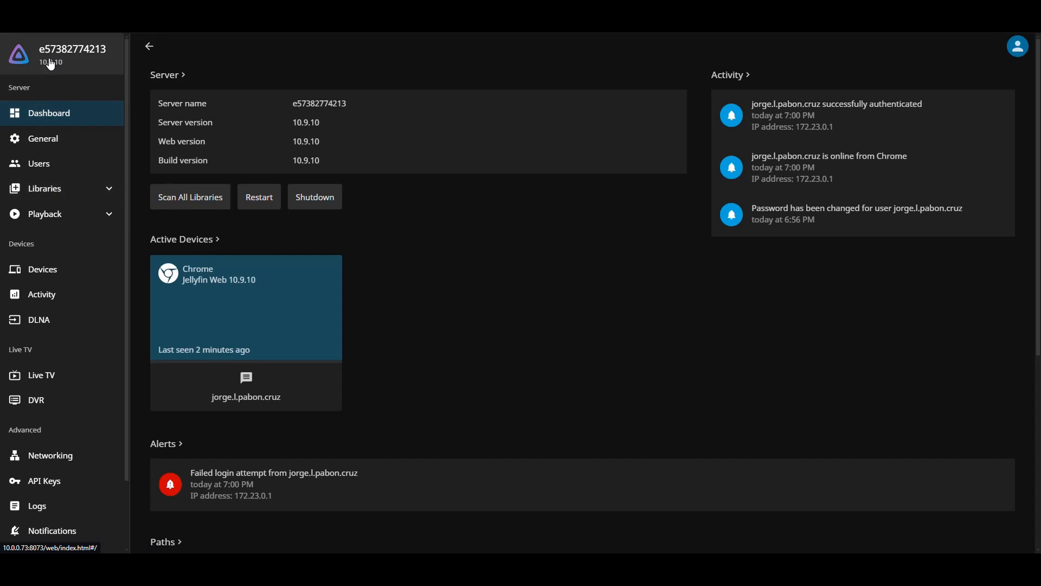
pyautogui.click(98, 190)
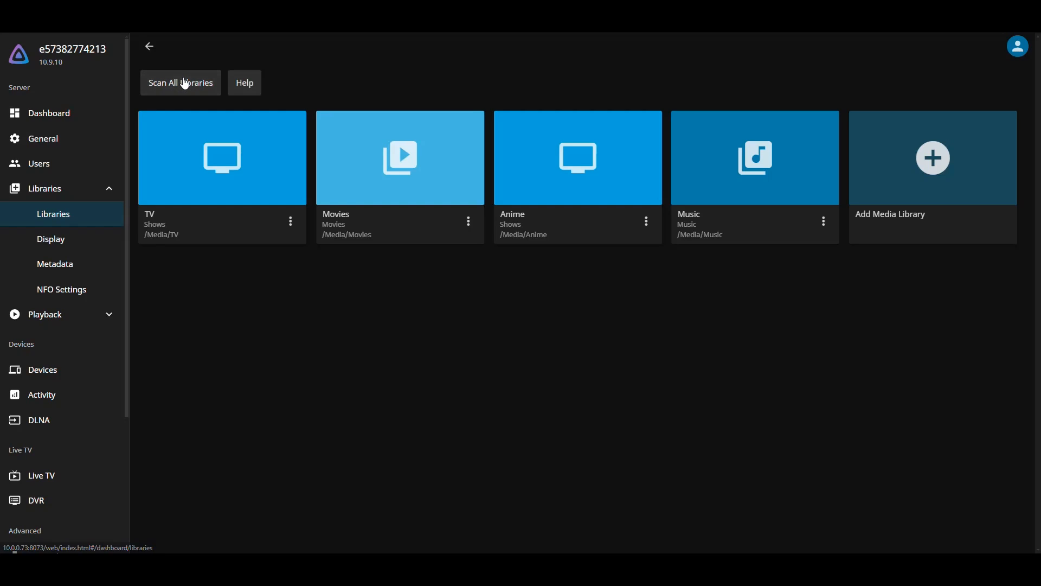
pyautogui.click(179, 86)
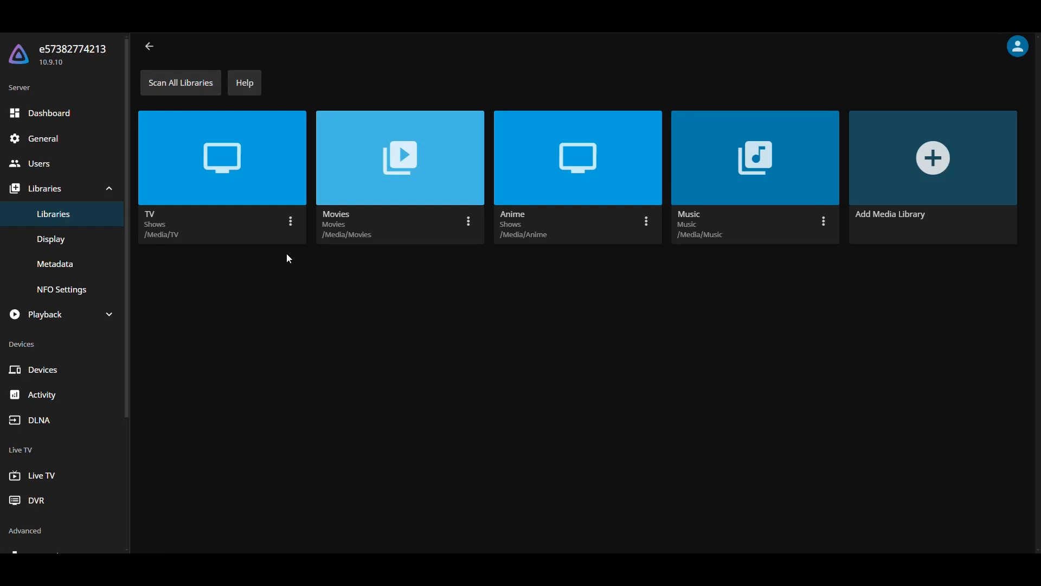
# Scan the TV and Movies libraries individually, queueing a metadata refresh for each.
pyautogui.click(293, 223)
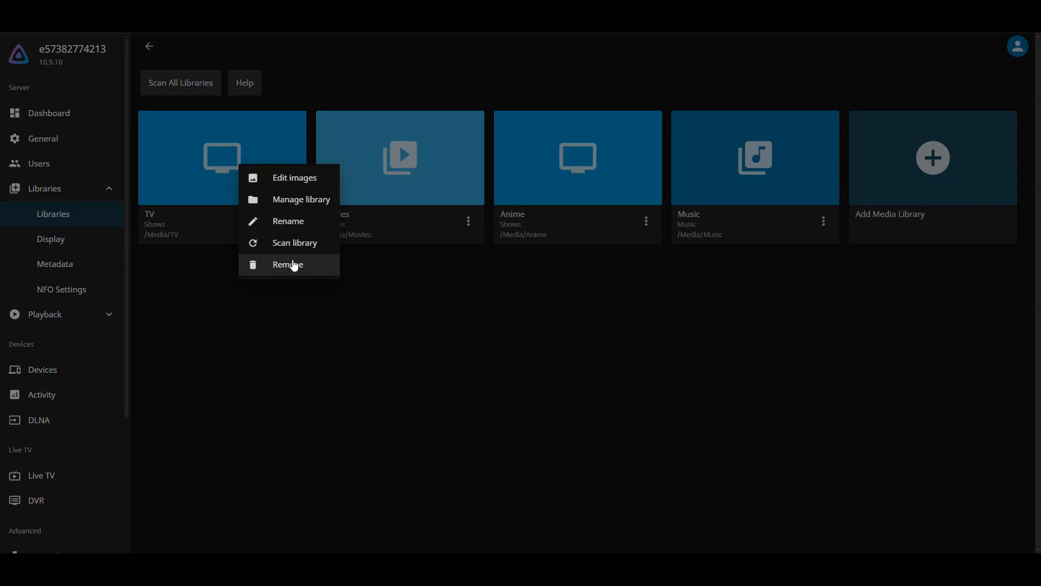
pyautogui.click(291, 244)
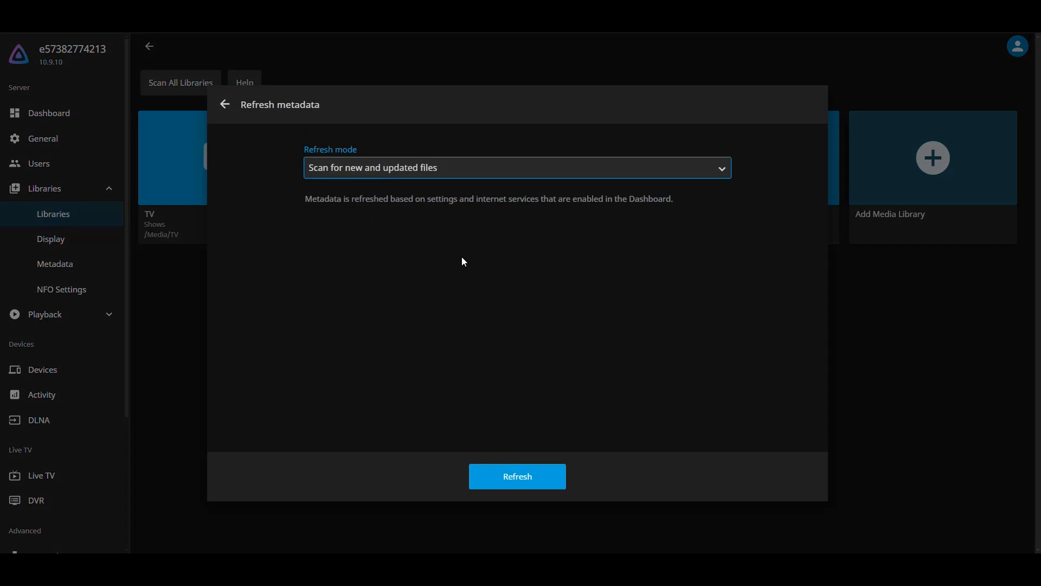
pyautogui.click(398, 173)
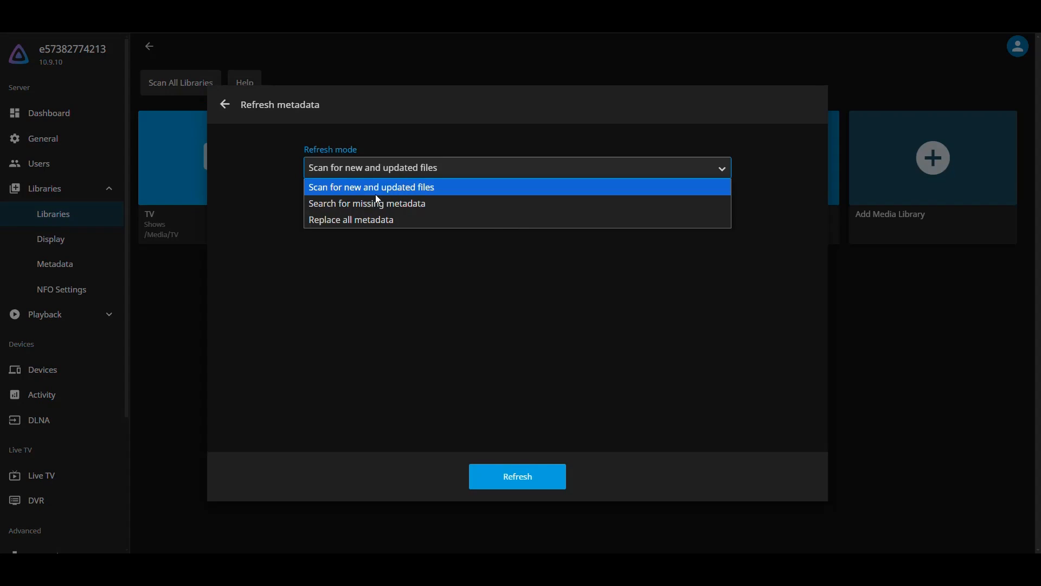
pyautogui.click(383, 195)
pyautogui.click(517, 476)
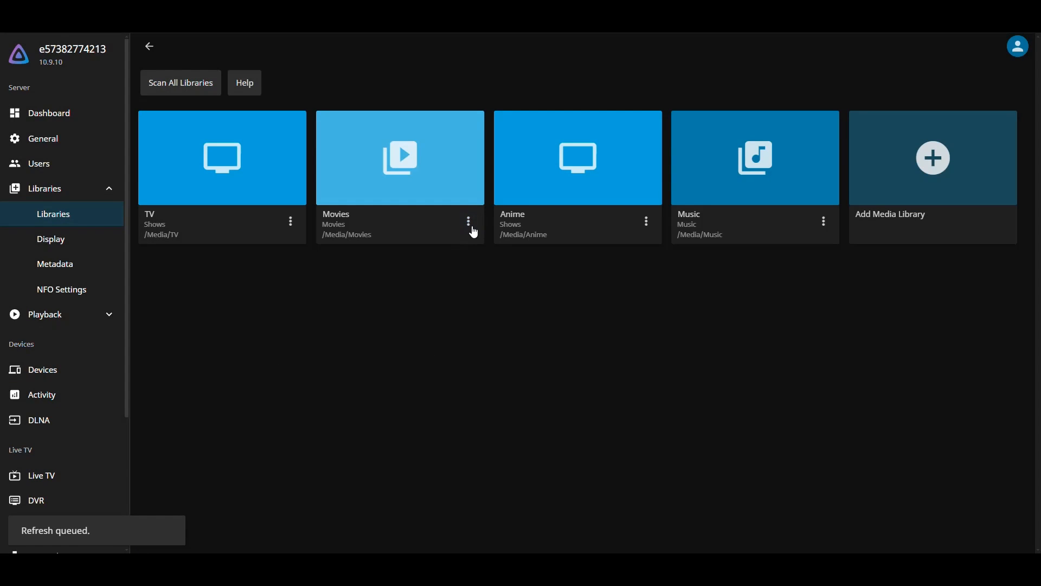
pyautogui.click(470, 222)
pyautogui.click(472, 229)
pyautogui.click(545, 479)
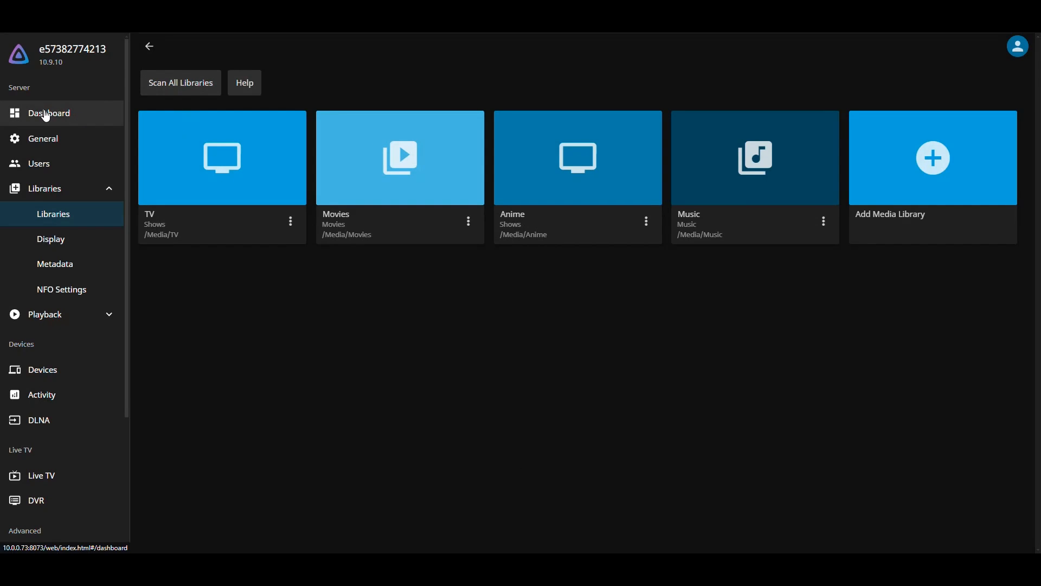
# Return to the home page and check the Music, Movies and Anime libraries for media.
pyautogui.click(149, 48)
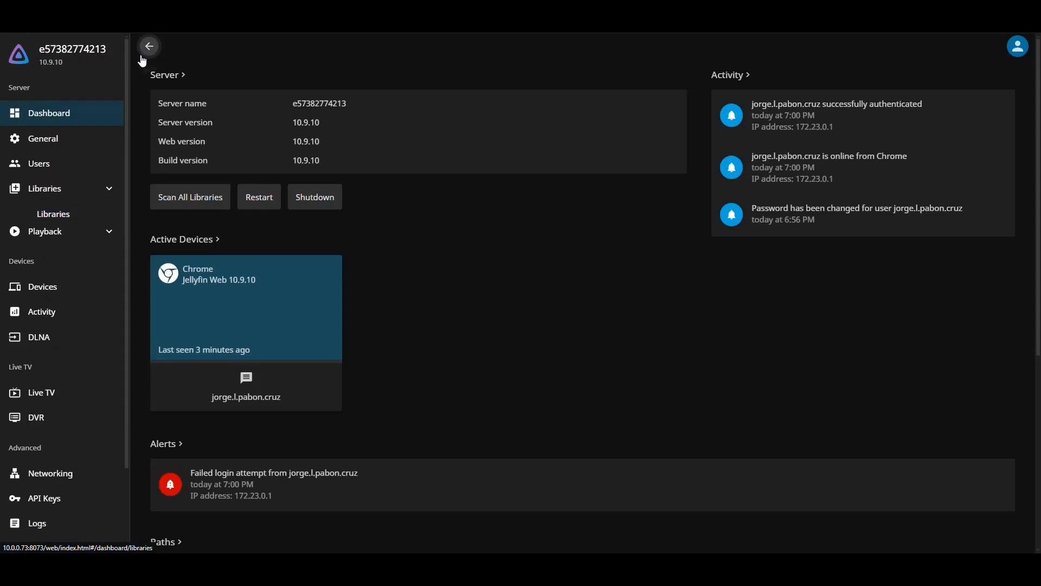
pyautogui.doubleClick(149, 47)
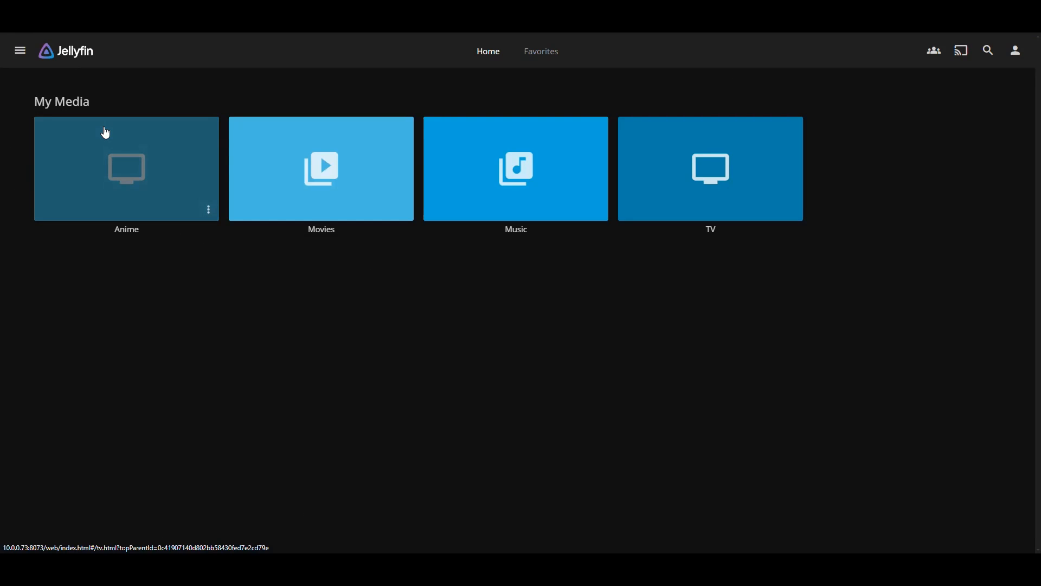
pyautogui.click(499, 181)
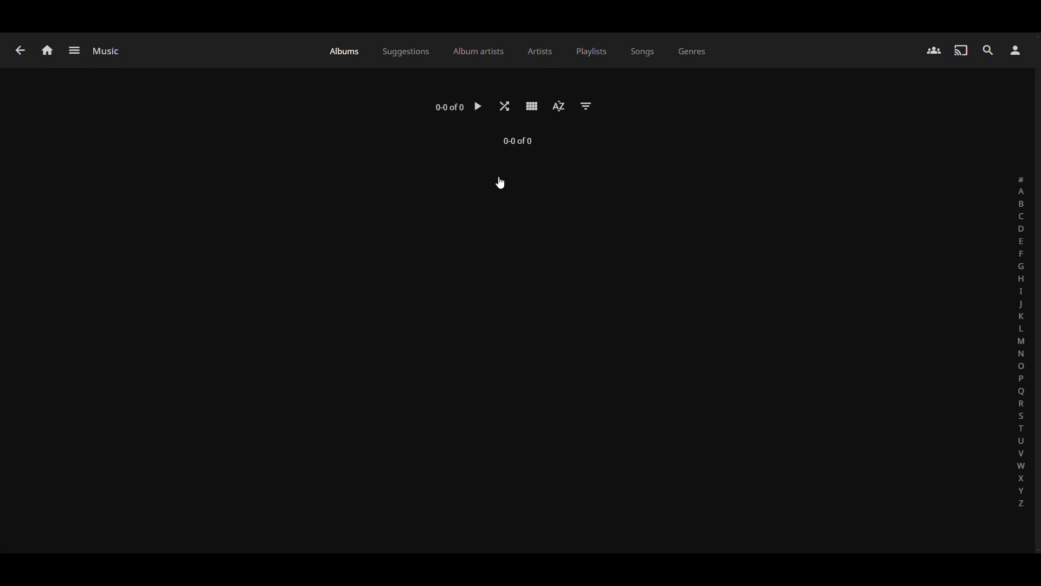
pyautogui.click(20, 50)
pyautogui.click(324, 189)
pyautogui.click(20, 50)
pyautogui.click(165, 174)
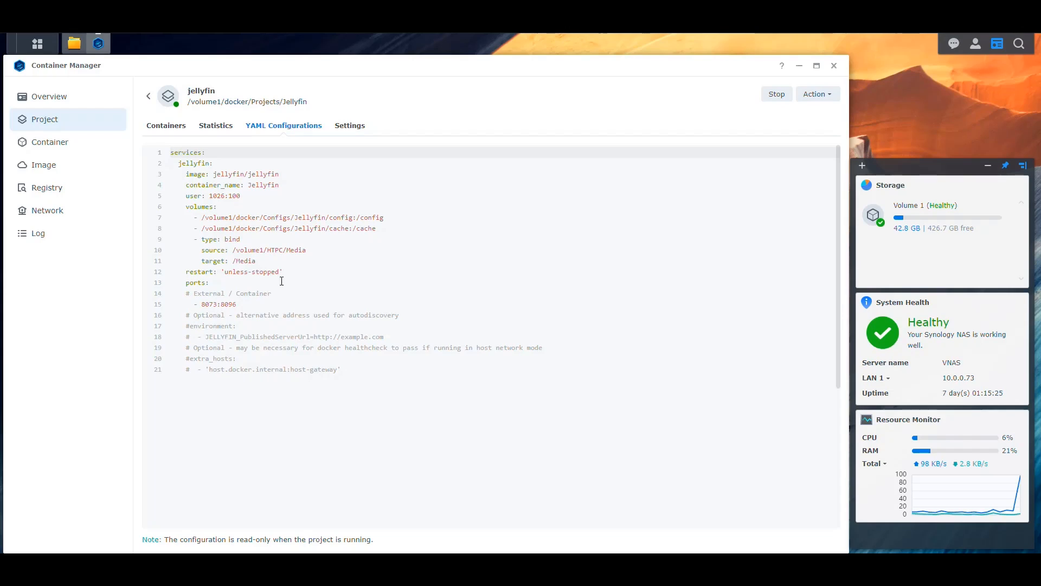
# Switch to Container Manager and review the media bind mount and cache volume lines in the jellyfin project's YAML, plus the project settings.
pyautogui.moveTo(264, 262); pyautogui.dragTo(201, 241)
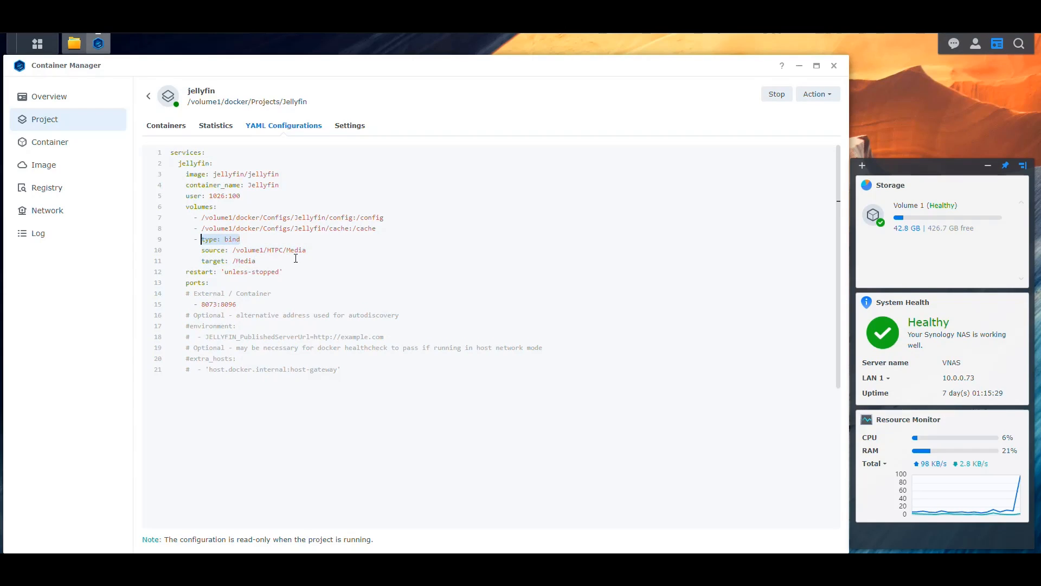
pyautogui.moveTo(310, 250); pyautogui.dragTo(228, 261)
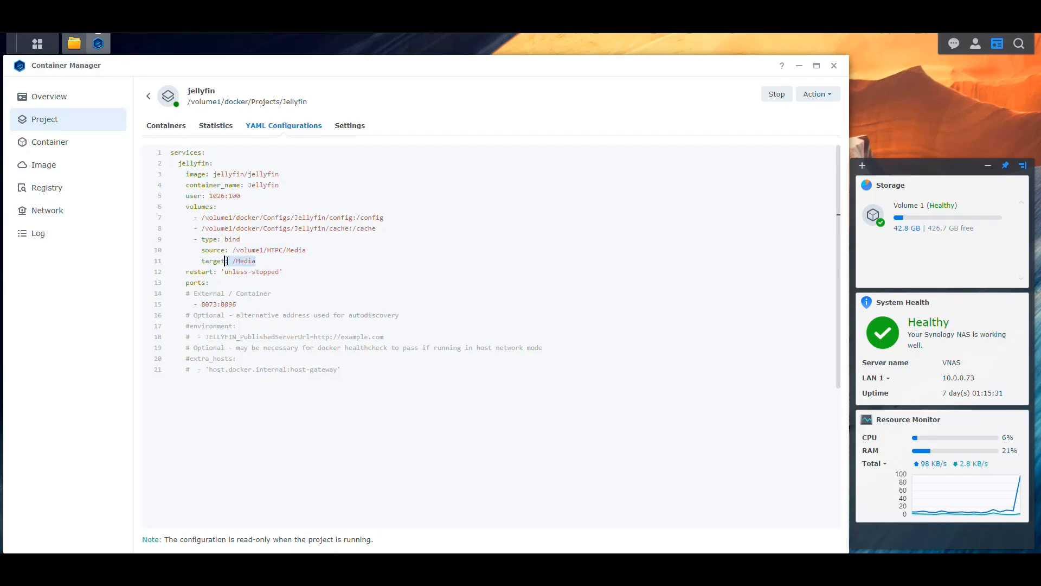
pyautogui.moveTo(378, 228); pyautogui.dragTo(194, 228)
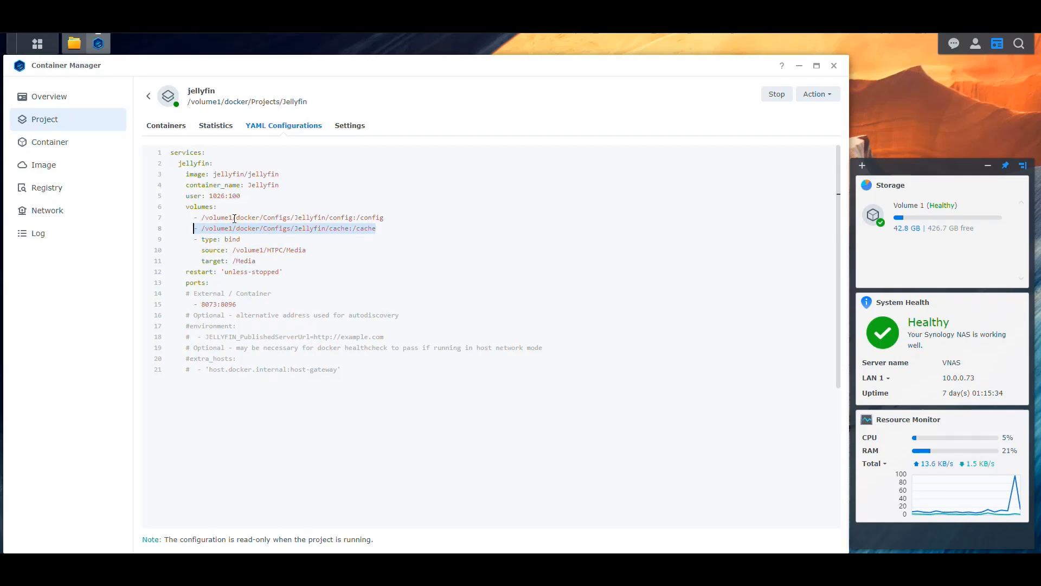
pyautogui.click(343, 128)
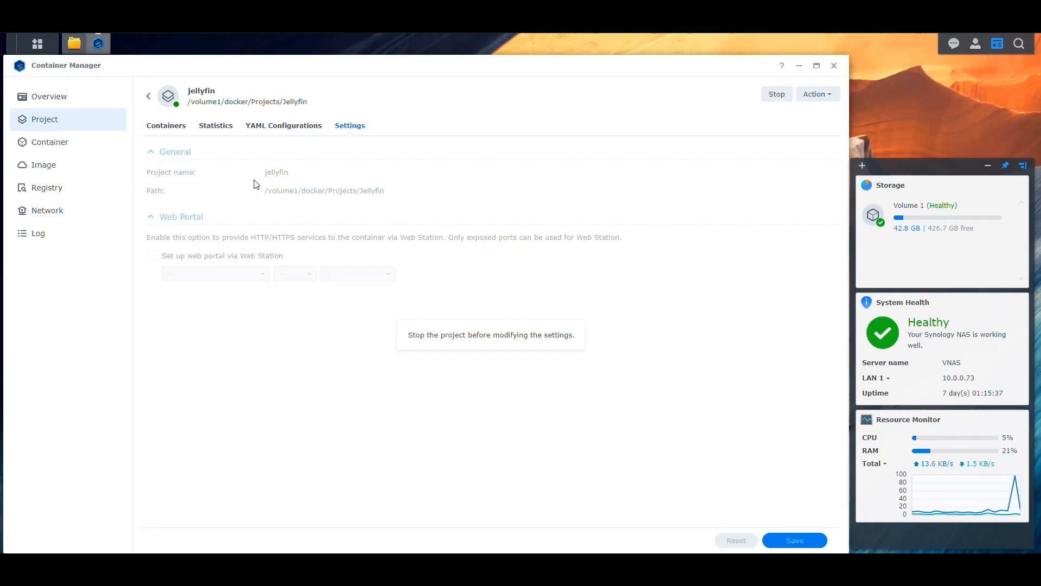
# Open the Jellyfin container's details and review its port, volume mappings and environment variables.
pyautogui.click(57, 142)
pyautogui.doubleClick(199, 139)
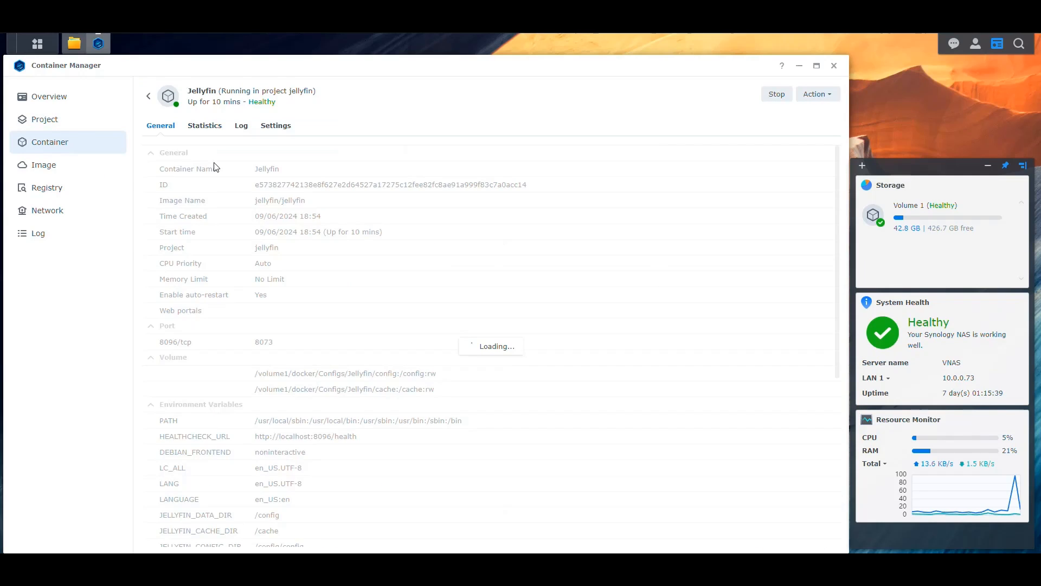
pyautogui.scroll(-2, 318, 209)
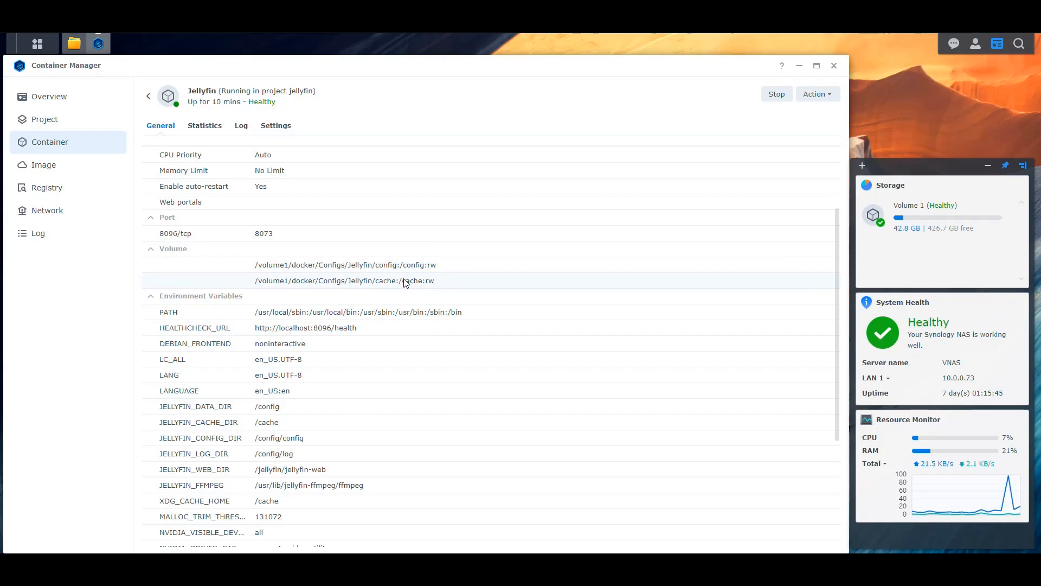
pyautogui.scroll(-3, 425, 288)
pyautogui.scroll(3, 425, 293)
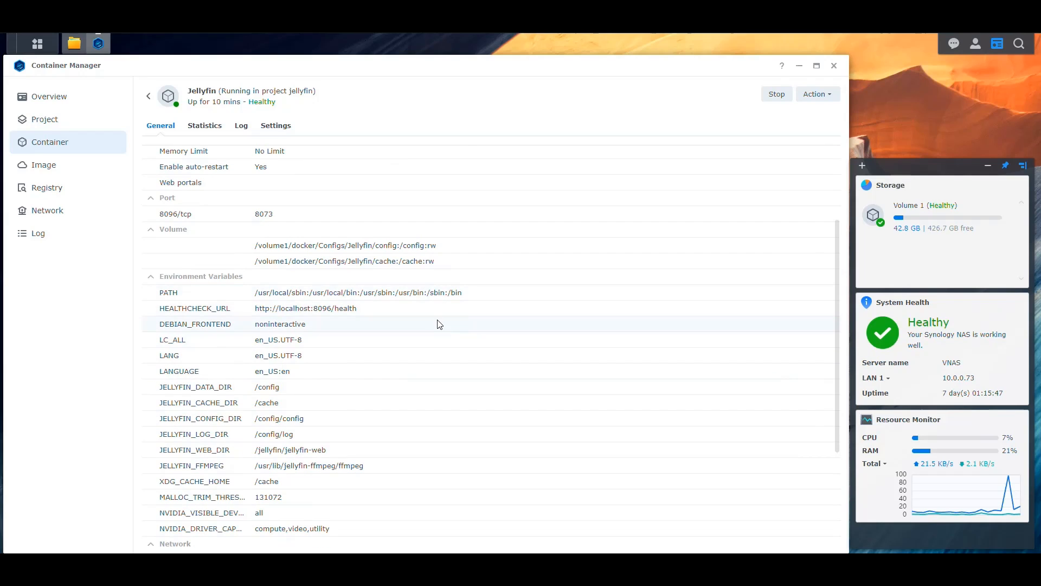
pyautogui.scroll(-3, 437, 320)
pyautogui.scroll(5, 419, 330)
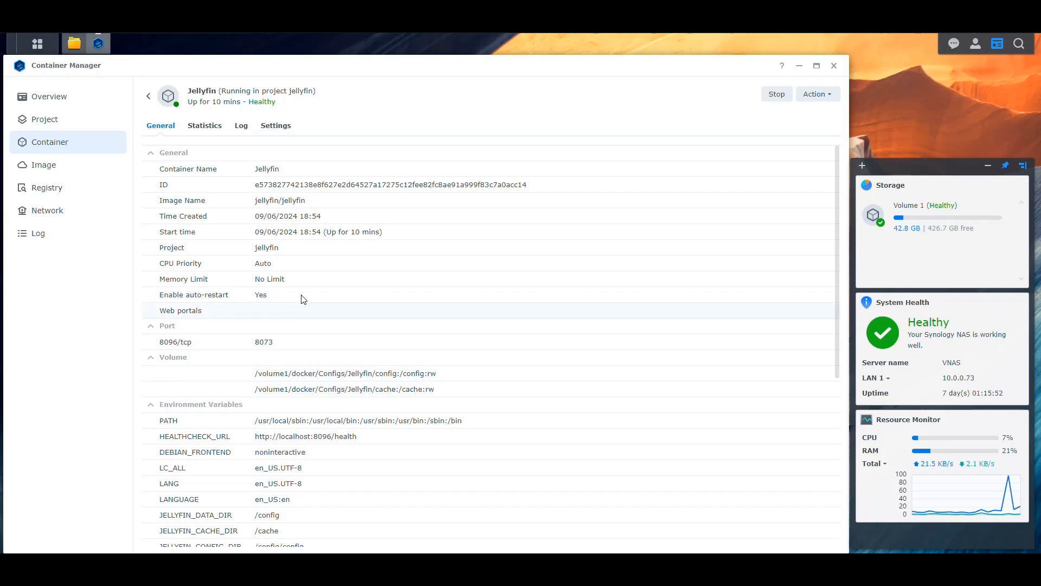
# Examine the Jellyfin container's log and its port and volume settings.
pyautogui.click(241, 126)
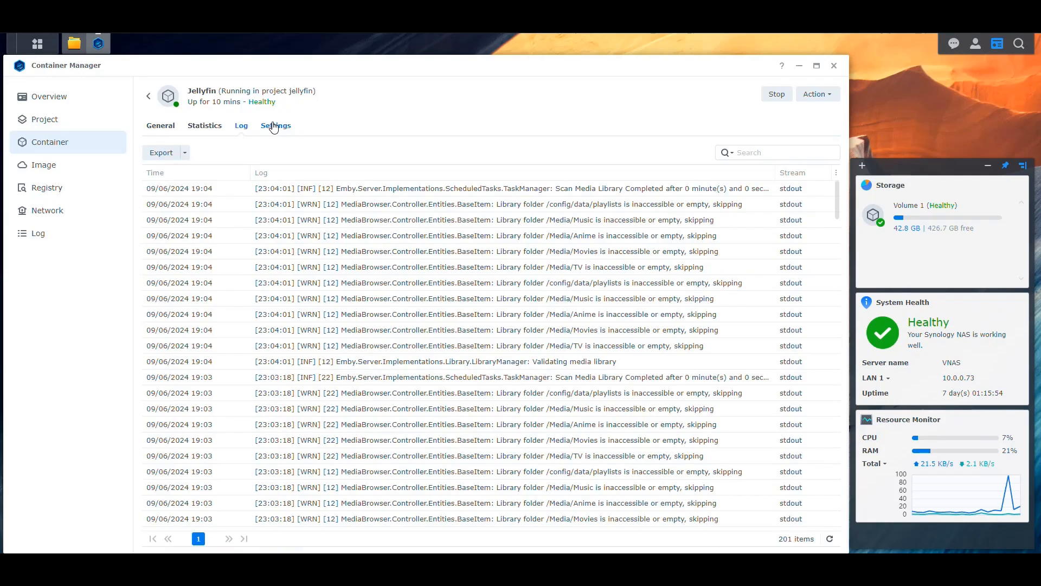
pyautogui.click(275, 126)
pyautogui.scroll(-3, 289, 383)
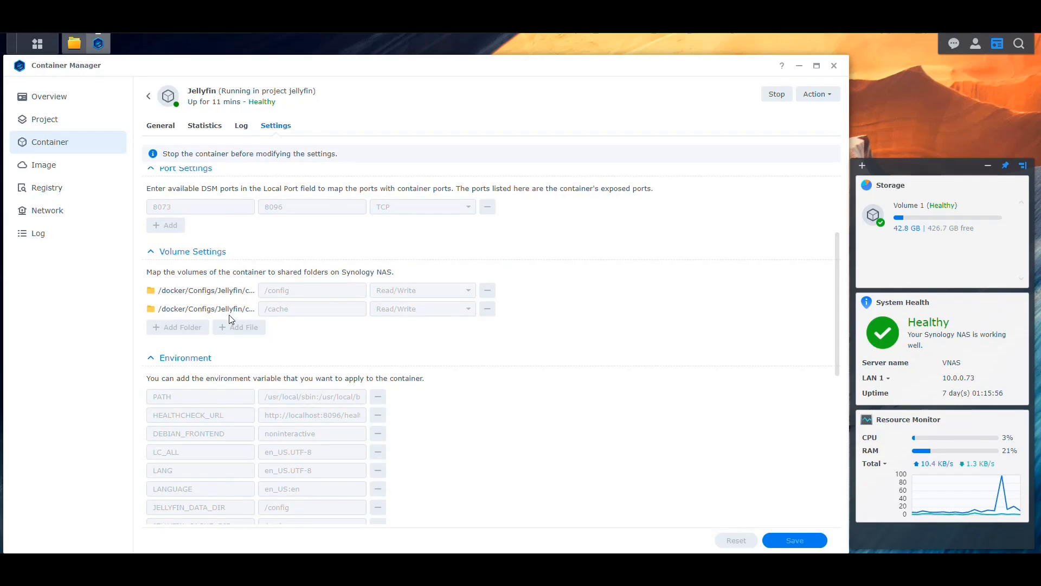
pyautogui.scroll(-5, 249, 296)
pyautogui.scroll(10, 298, 301)
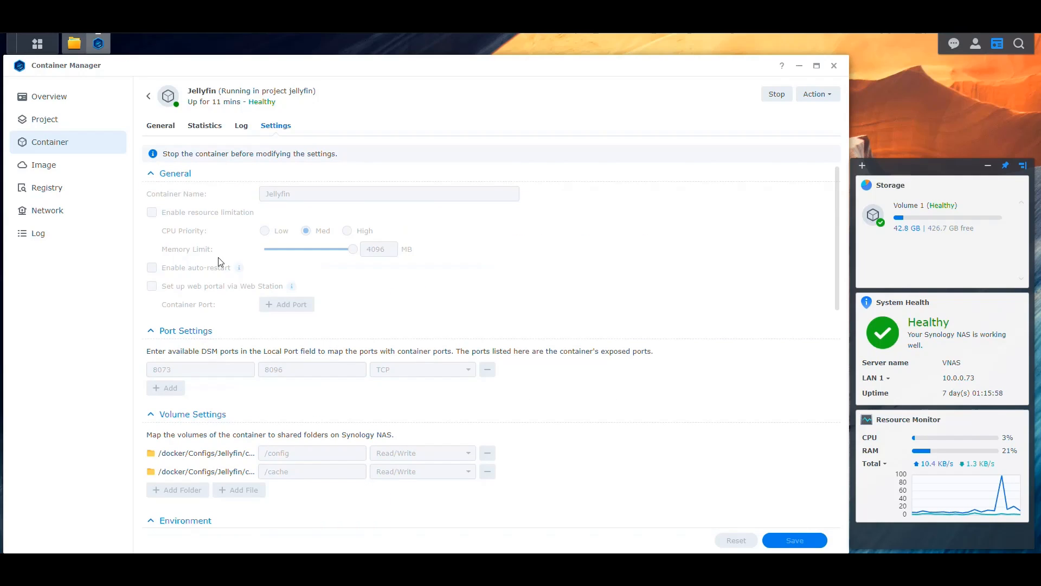
# Stop the jellyfin project and close its terminal report.
pyautogui.click(45, 119)
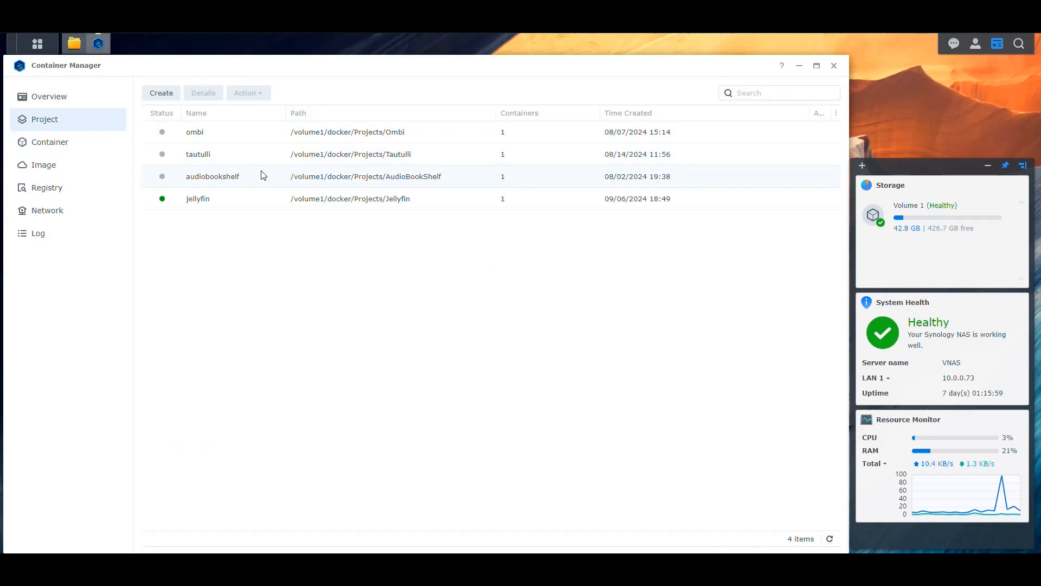
pyautogui.click(228, 206)
pyautogui.click(255, 94)
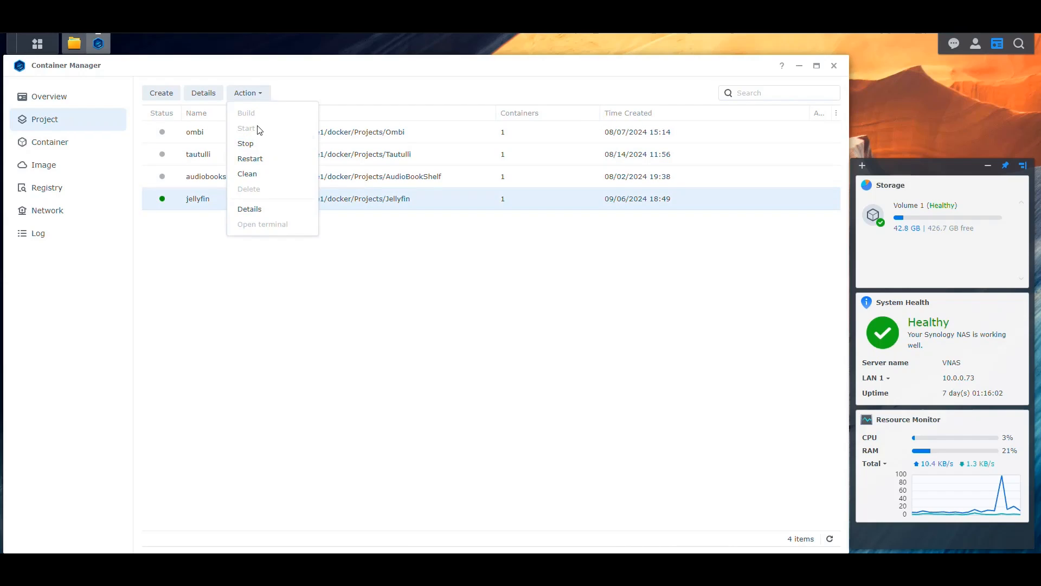
pyautogui.click(252, 146)
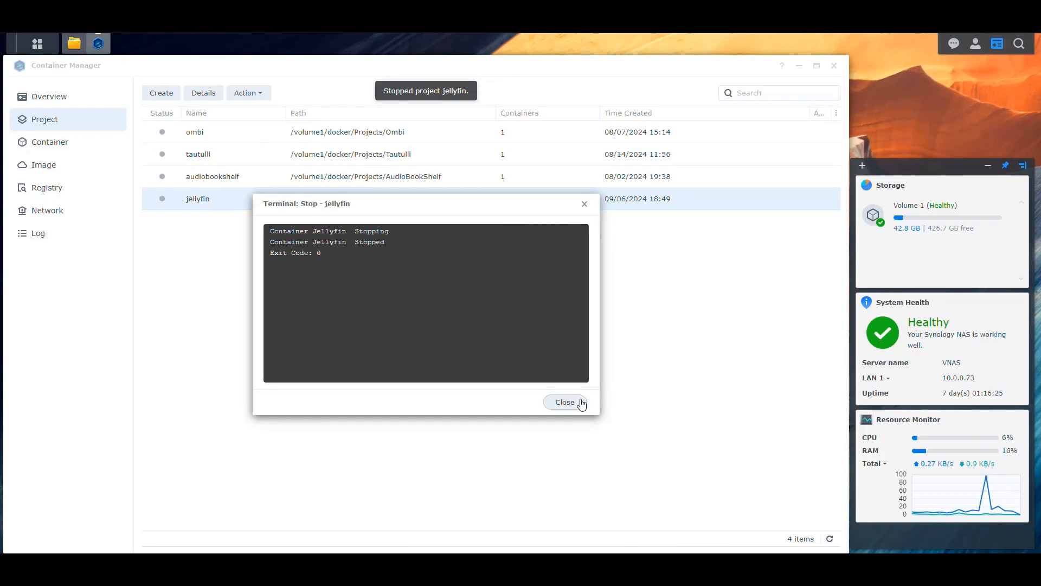
pyautogui.click(569, 404)
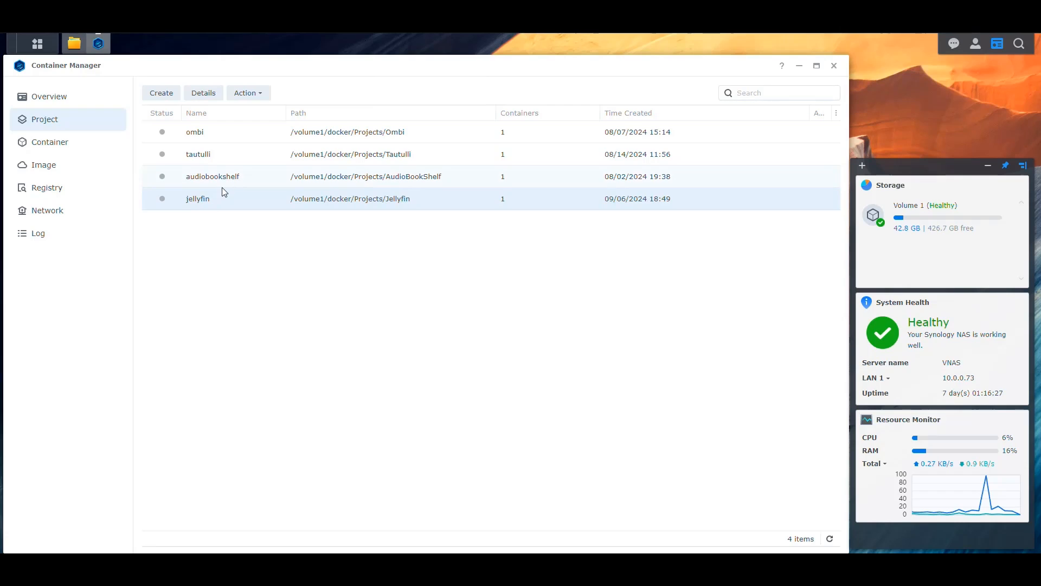
# Edit the jellyfin project's YAML configuration, removing the type: bind and source: keys so the third volume entry starts with /volume1/HTPC/Media.
pyautogui.doubleClick(201, 205)
pyautogui.click(284, 127)
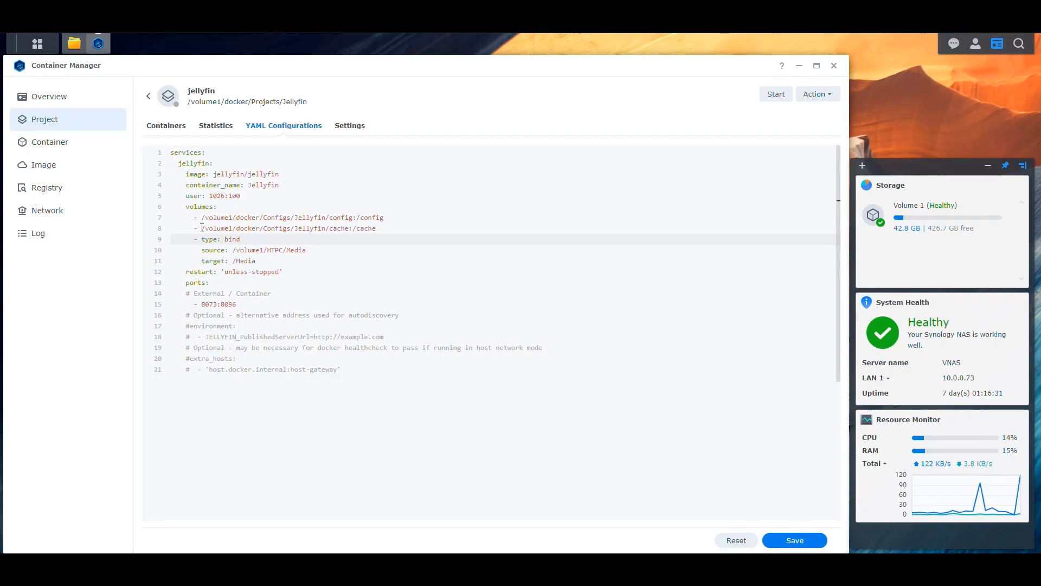
pyautogui.moveTo(202, 227); pyautogui.dragTo(390, 228)
pyautogui.click(264, 239)
pyautogui.hotkey('shift', 'Down')
pyautogui.hotkey('shift', 'Right')
pyautogui.hotkey('shift', 'Right')
pyautogui.hotkey('shift', 'Right')
pyautogui.hotkey('shift', 'Right')
pyautogui.hotkey('shift', 'Right')
pyautogui.hotkey('shift', 'Right')
pyautogui.hotkey('shift', 'Right')
pyautogui.hotkey('shift', 'Right')
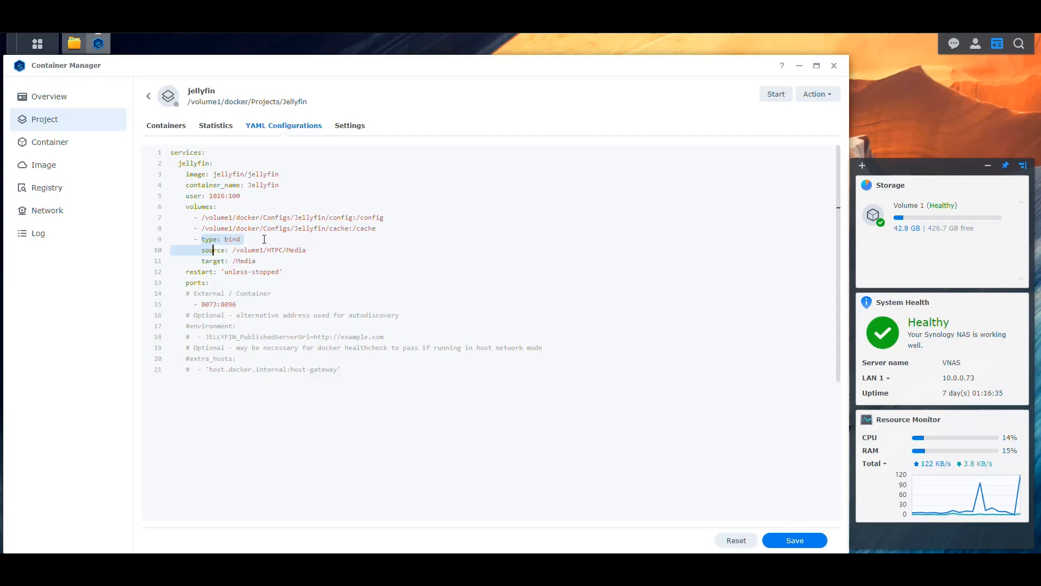
pyautogui.press('BackSpace')
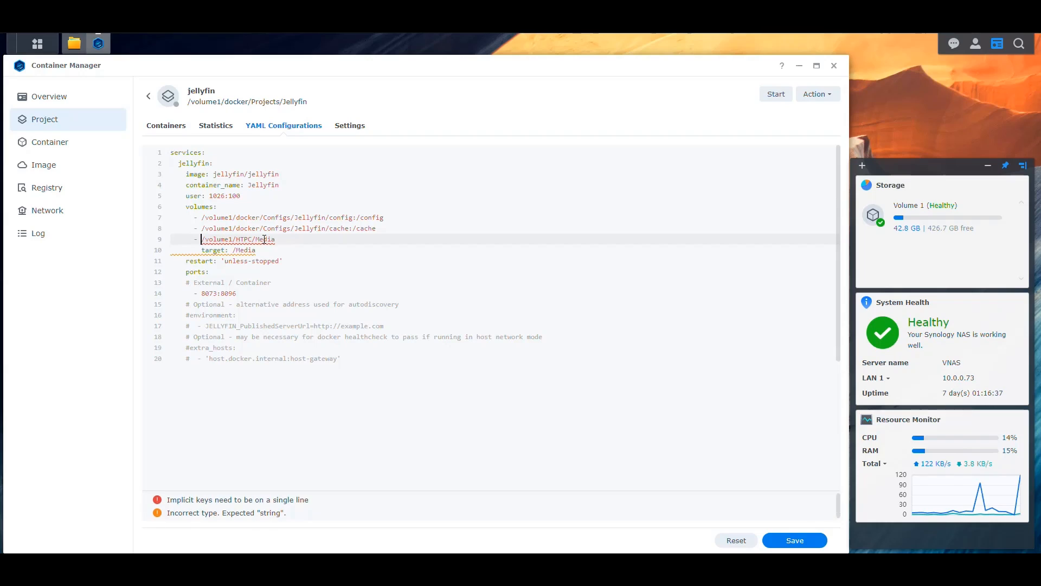
# Merge the target line into the media volume entry without a space, making it /volume1/HTPC/Media:/Media.
pyautogui.hotkey('shift', 'Down')
pyautogui.hotkey('shift', 'Left')
pyautogui.hotkey('shift', 'Left')
pyautogui.hotkey('shift', 'Left')
pyautogui.hotkey('shift', 'Left')
pyautogui.hotkey('shift', 'Left')
pyautogui.hotkey('shift', 'Left')
pyautogui.hotkey('shift', 'Left')
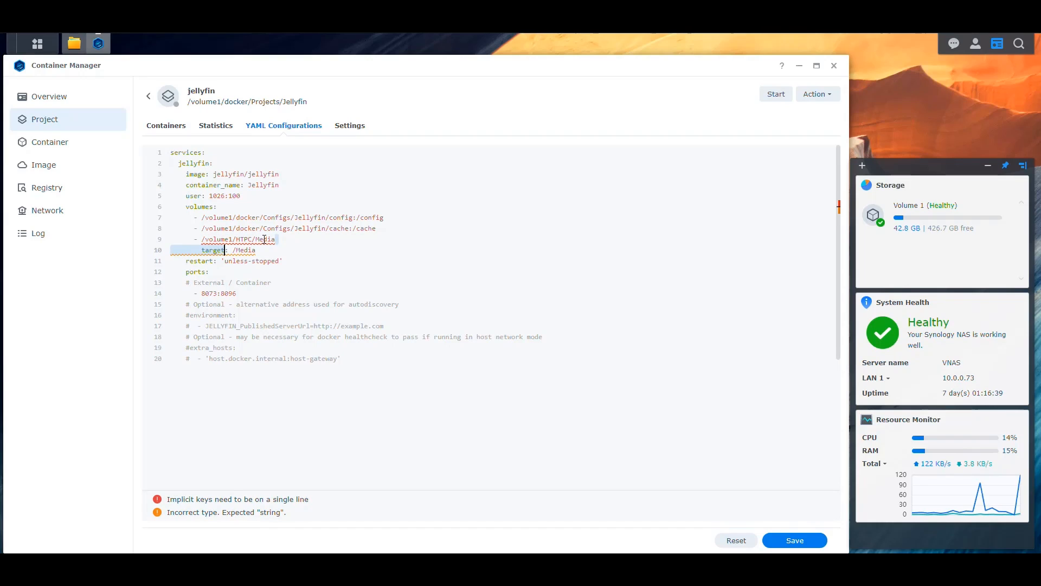
pyautogui.press('BackSpace')
pyautogui.press('End')
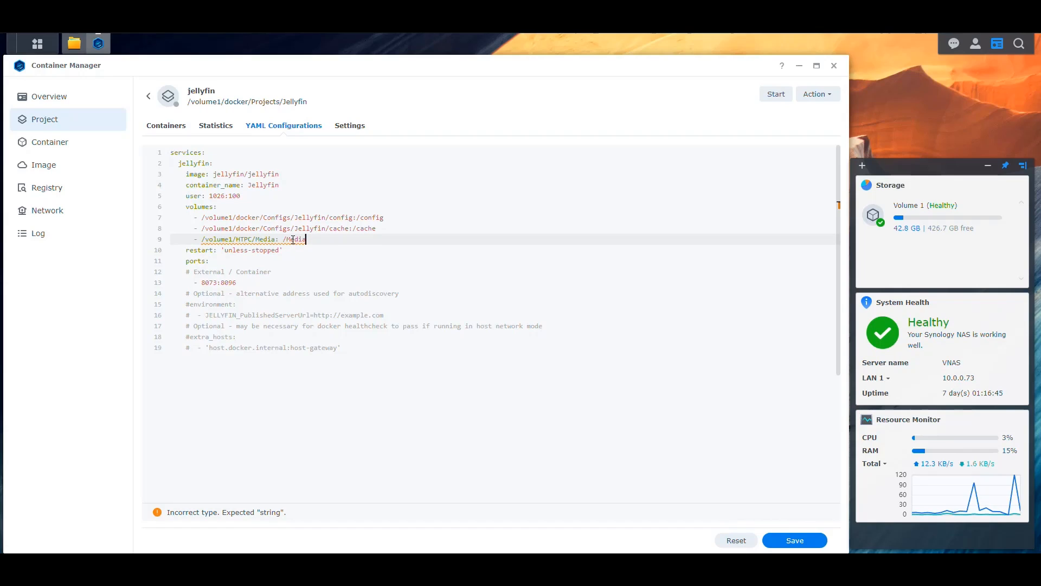
pyautogui.click(282, 239)
pyautogui.press('BackSpace')
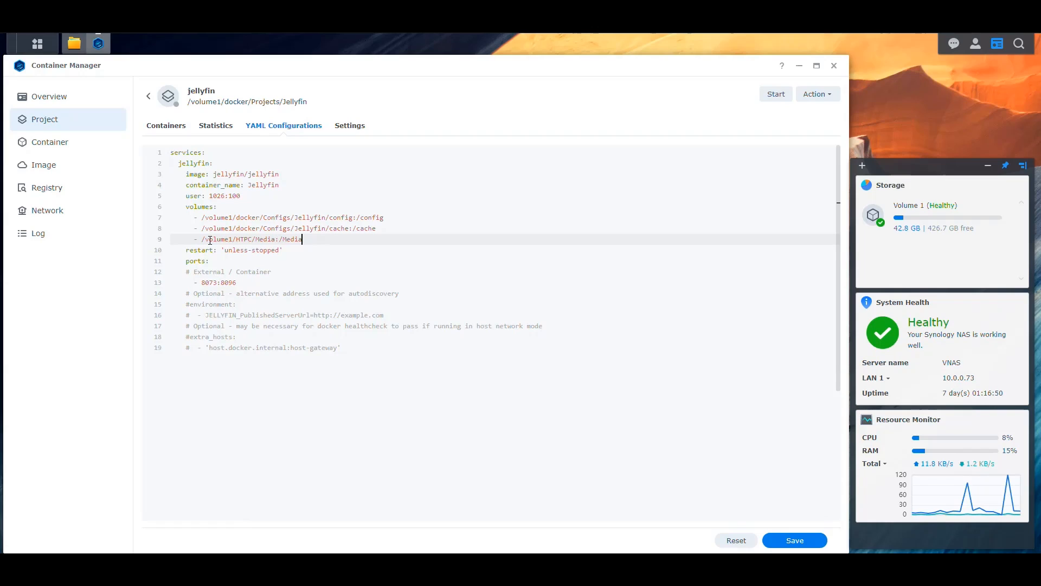
# Save the jellyfin project's edited YAML configuration, rebuild the project and close its build report.
pyautogui.moveTo(276, 239); pyautogui.dragTo(209, 237)
pyautogui.click(311, 237)
pyautogui.moveTo(310, 237); pyautogui.dragTo(192, 238)
pyautogui.click(310, 240)
pyautogui.click(795, 540)
pyautogui.click(503, 341)
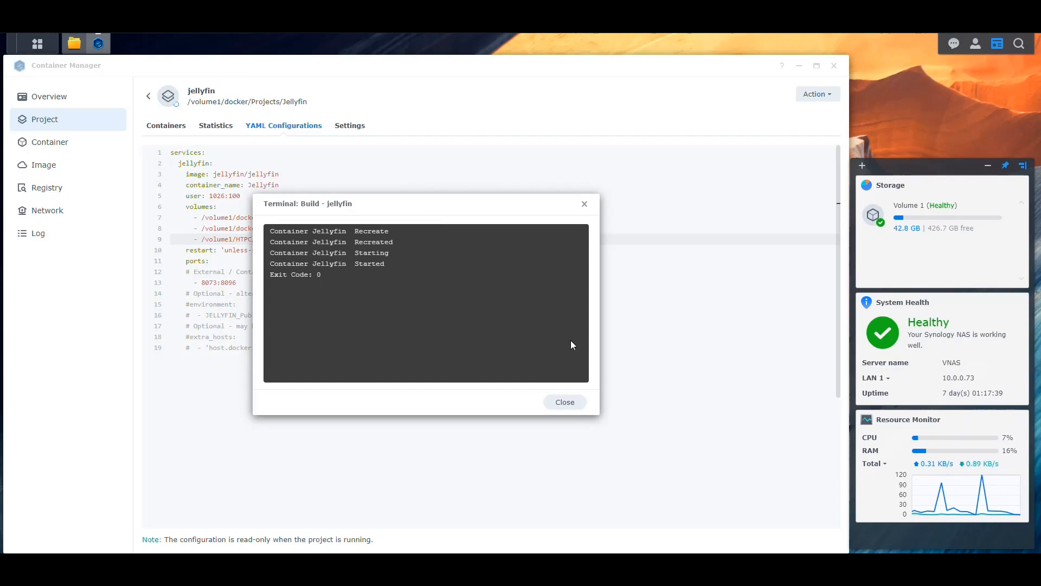
pyautogui.click(565, 401)
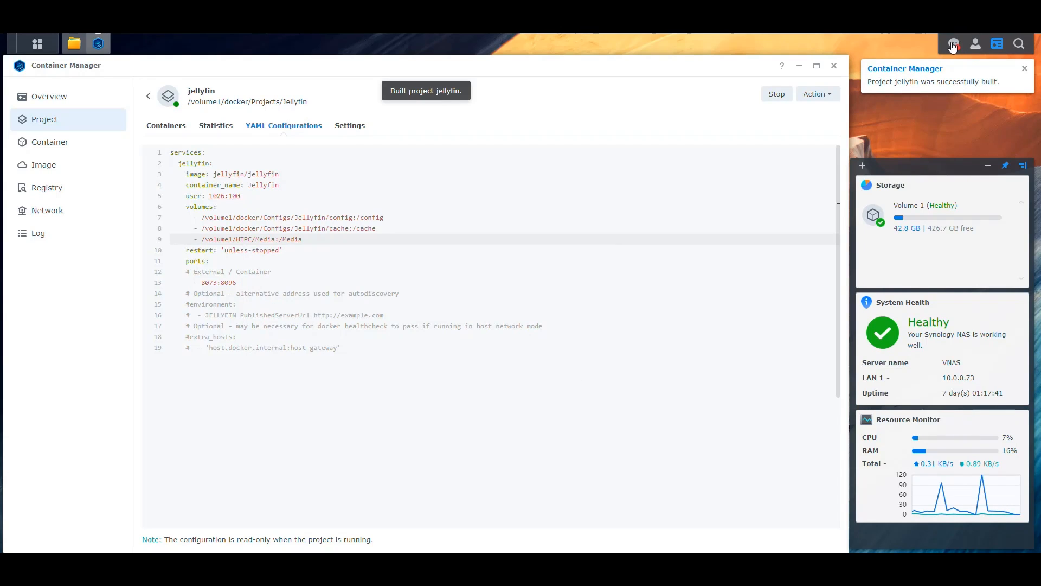
# Clear all desktop notifications.
pyautogui.click(954, 43)
pyautogui.click(883, 538)
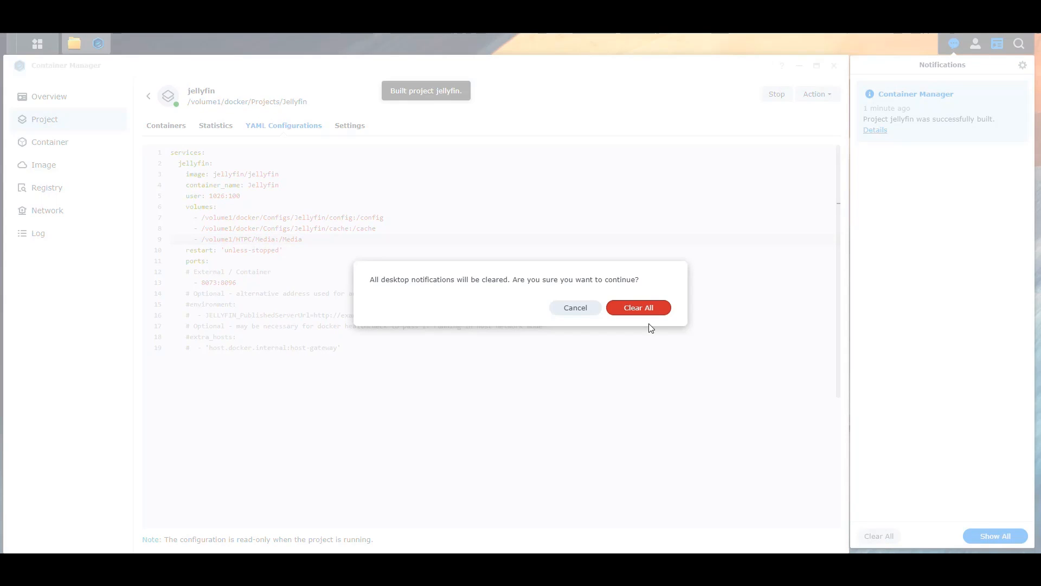
pyautogui.click(645, 308)
# Examine the Jellyfin container's log, refreshing it repeatedly to follow the server's startup.
pyautogui.click(48, 147)
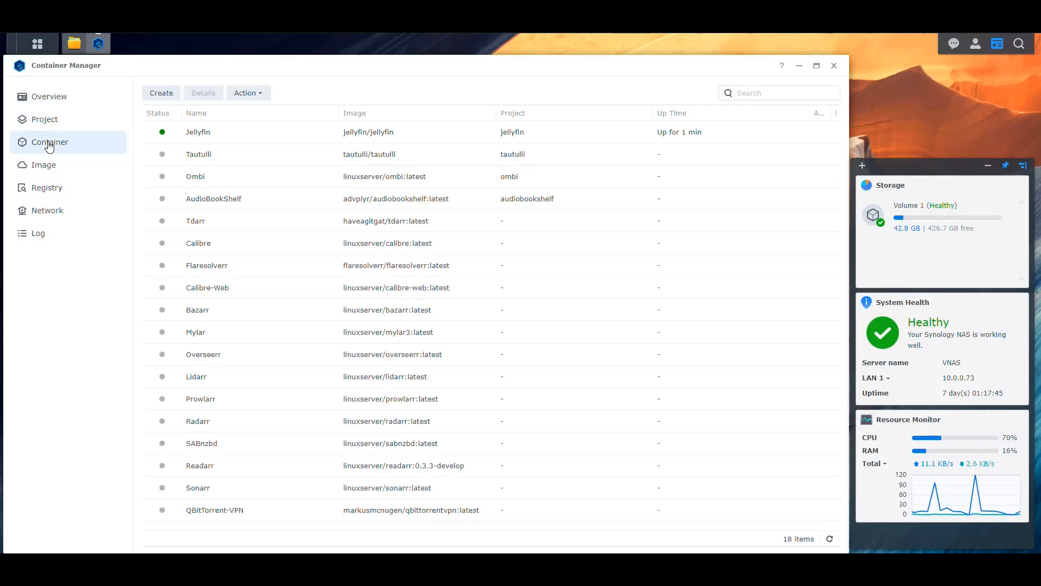
pyautogui.doubleClick(199, 134)
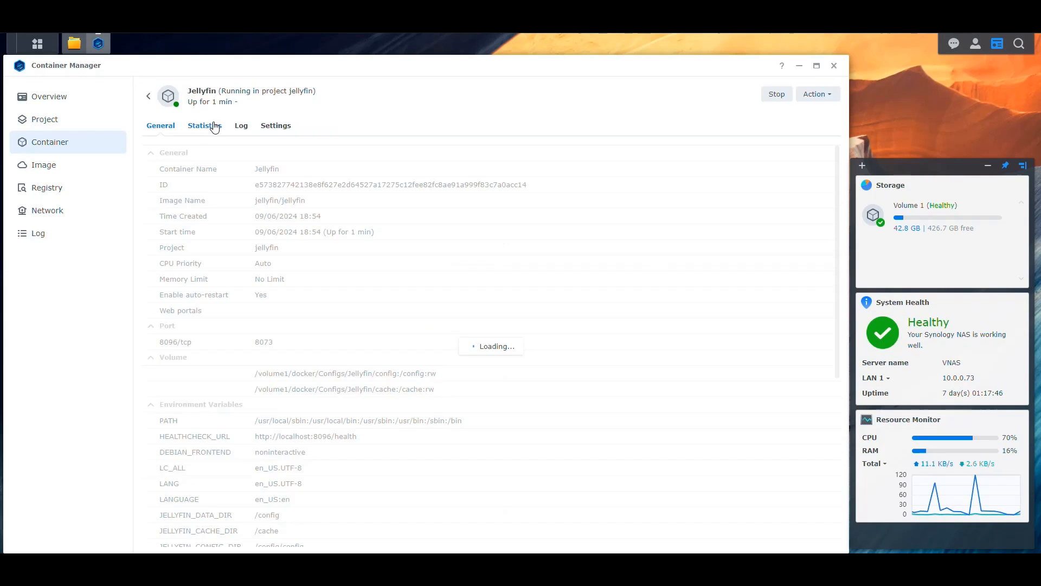
pyautogui.click(241, 126)
pyautogui.click(830, 539)
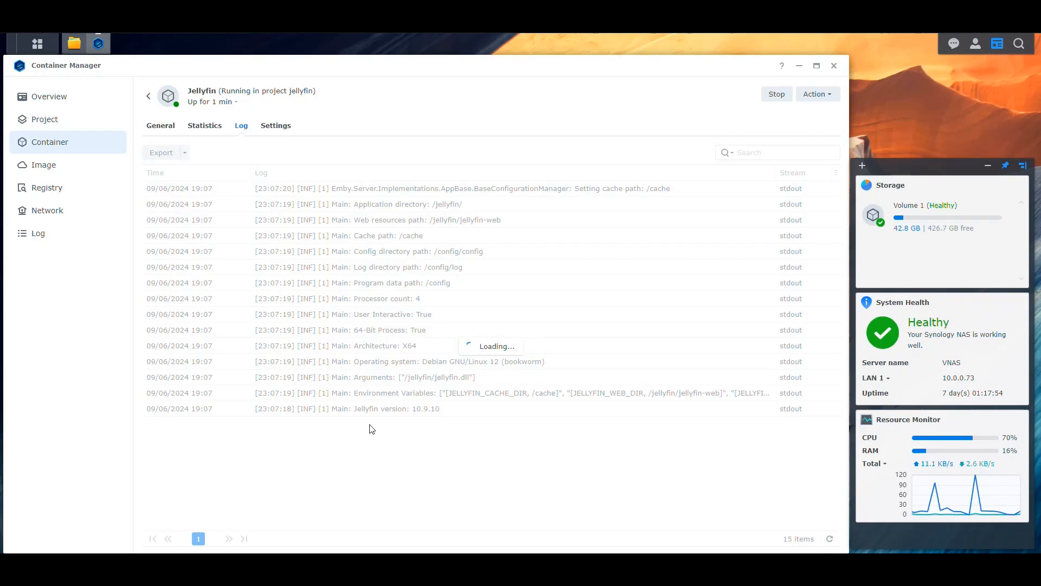
pyautogui.moveTo(72, 46)
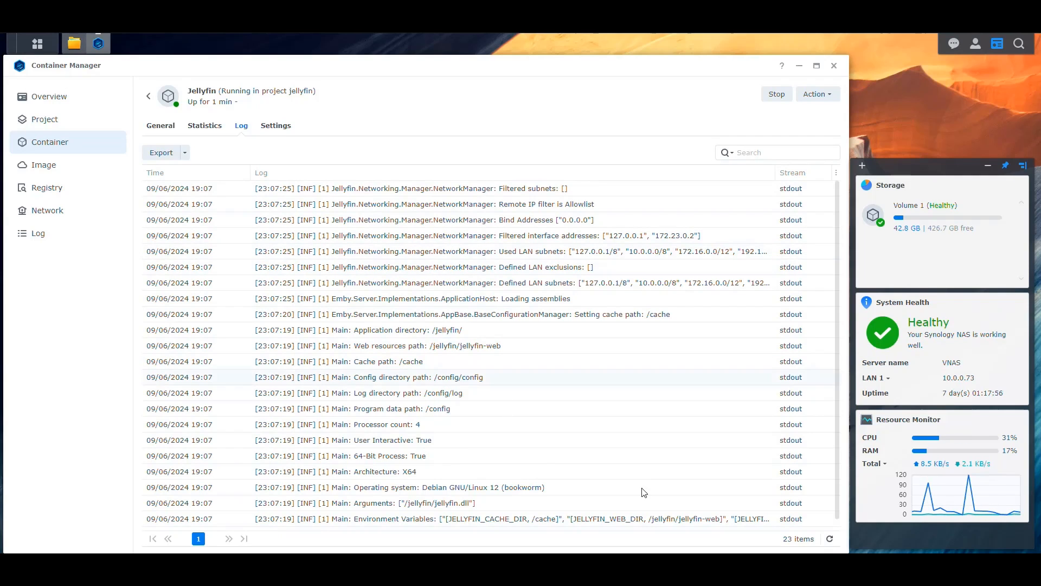
pyautogui.click(829, 538)
pyautogui.click(830, 540)
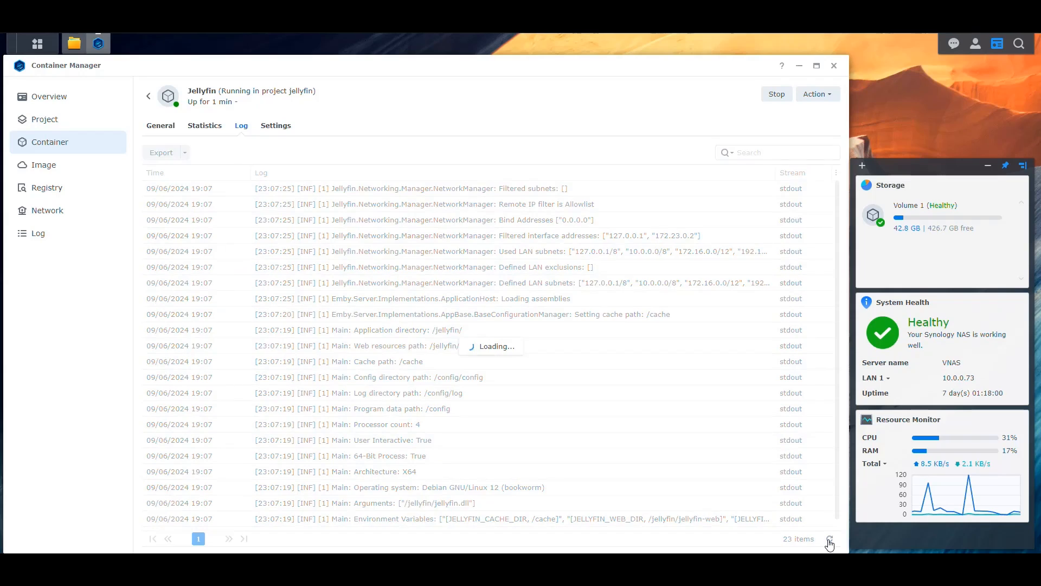
pyautogui.click(830, 540)
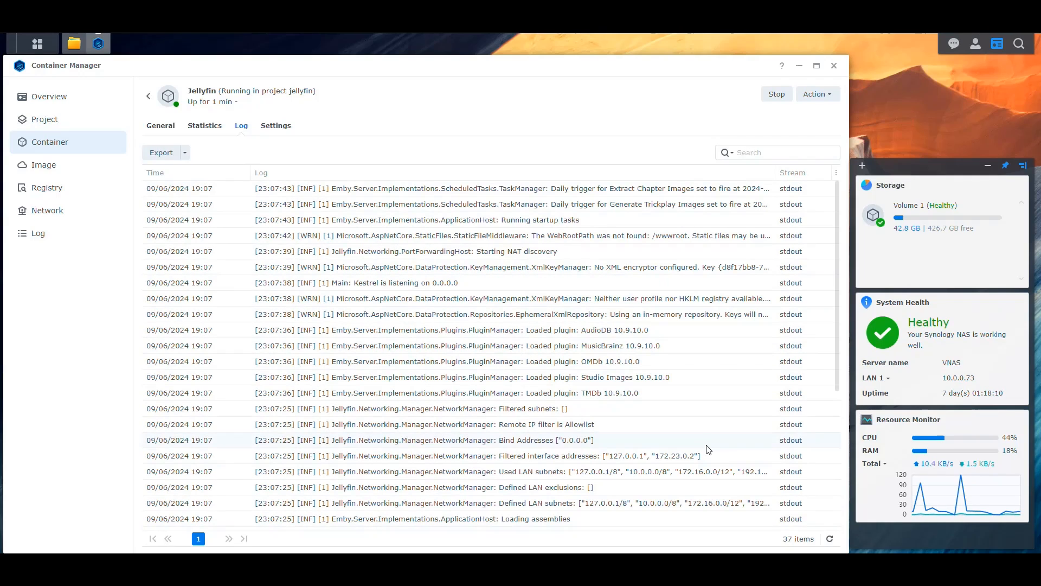
pyautogui.click(829, 540)
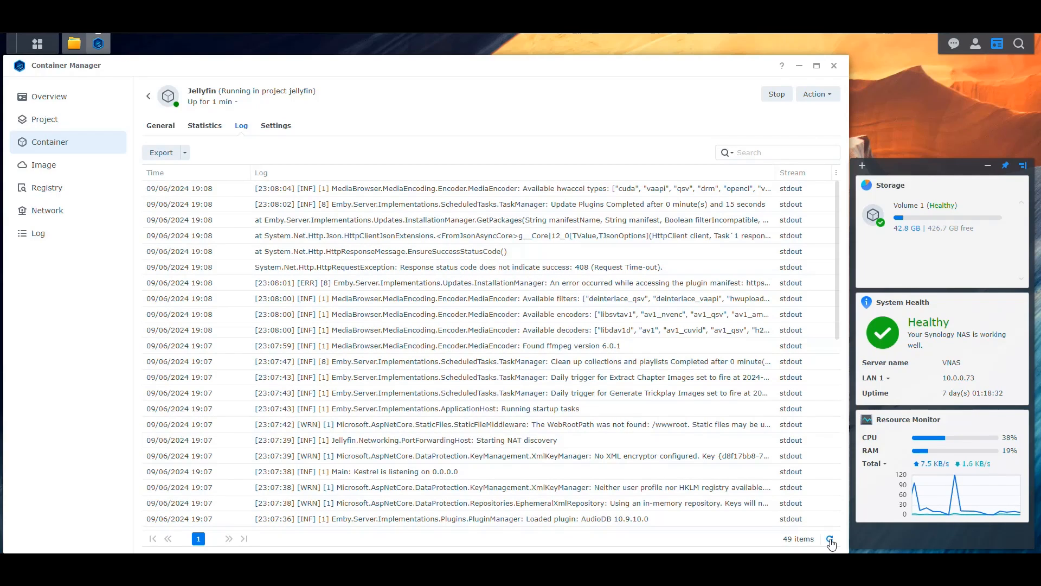
pyautogui.click(830, 542)
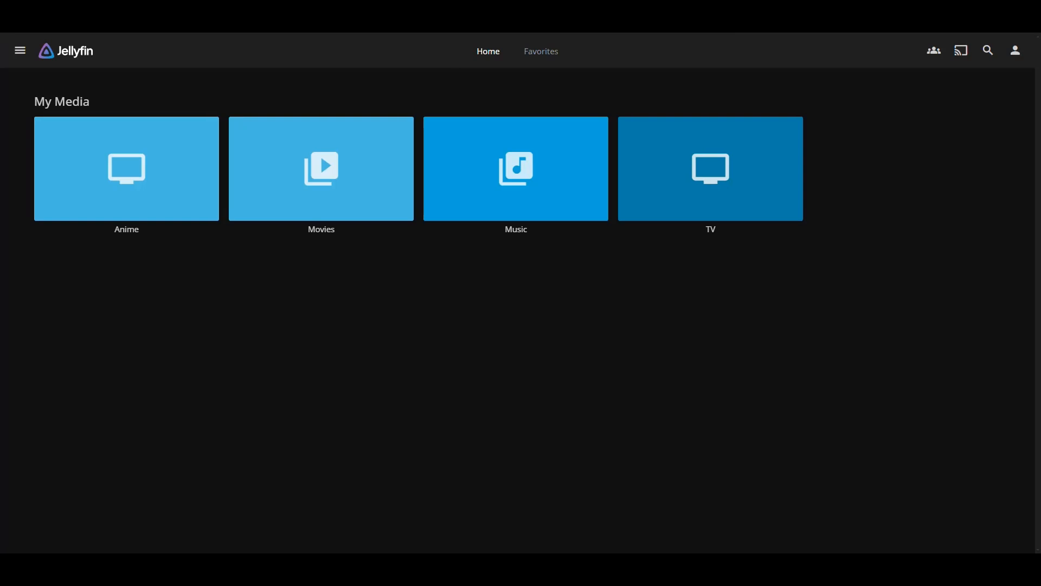
# Switch to the Jellyfin web interface, check the Music library and start a scan of all libraries from the dashboard.
pyautogui.press('F5')
pyautogui.click(497, 171)
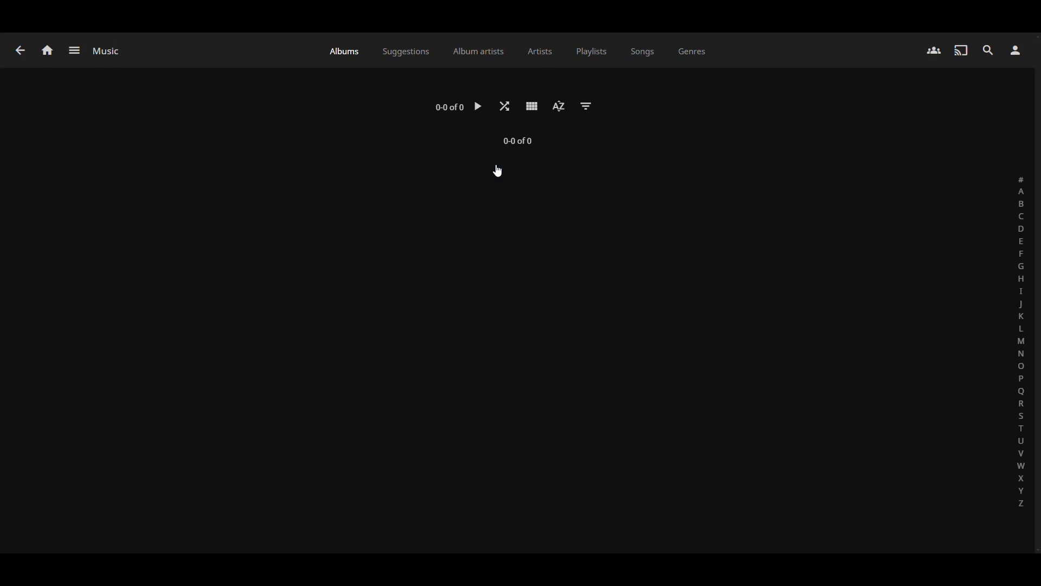
pyautogui.click(21, 51)
pyautogui.click(19, 50)
pyautogui.click(65, 221)
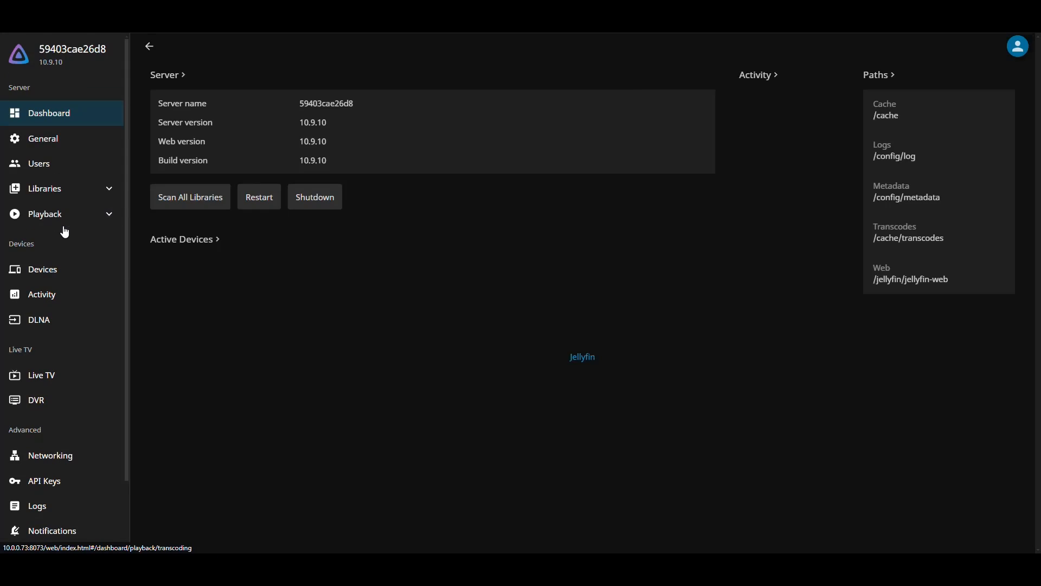
pyautogui.click(56, 193)
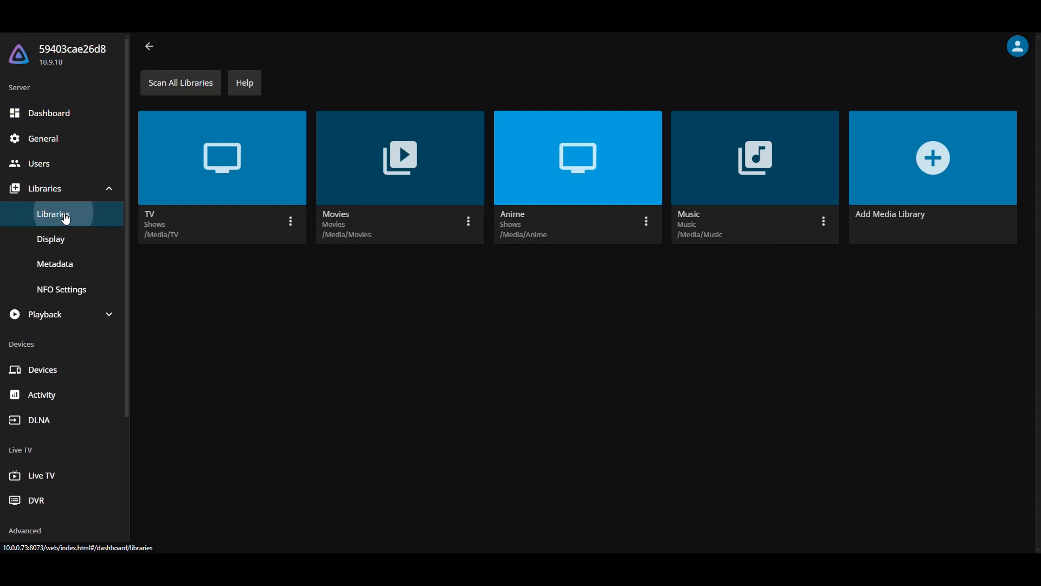
pyautogui.click(174, 88)
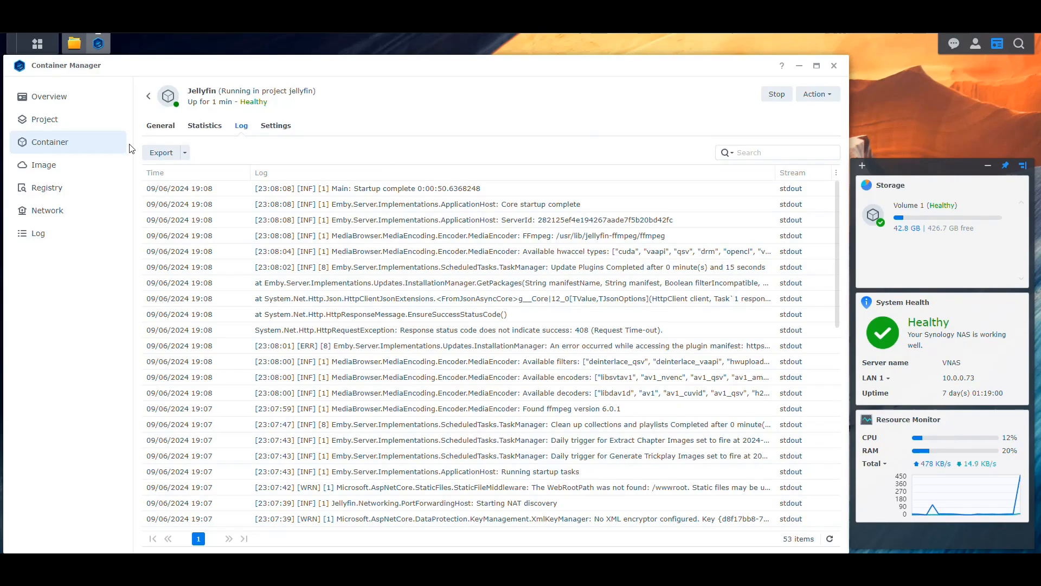
# Compare the Jellyfin container's volume mappings in Container Manager with the folder paths of the Jellyfin libraries.
pyautogui.click(276, 127)
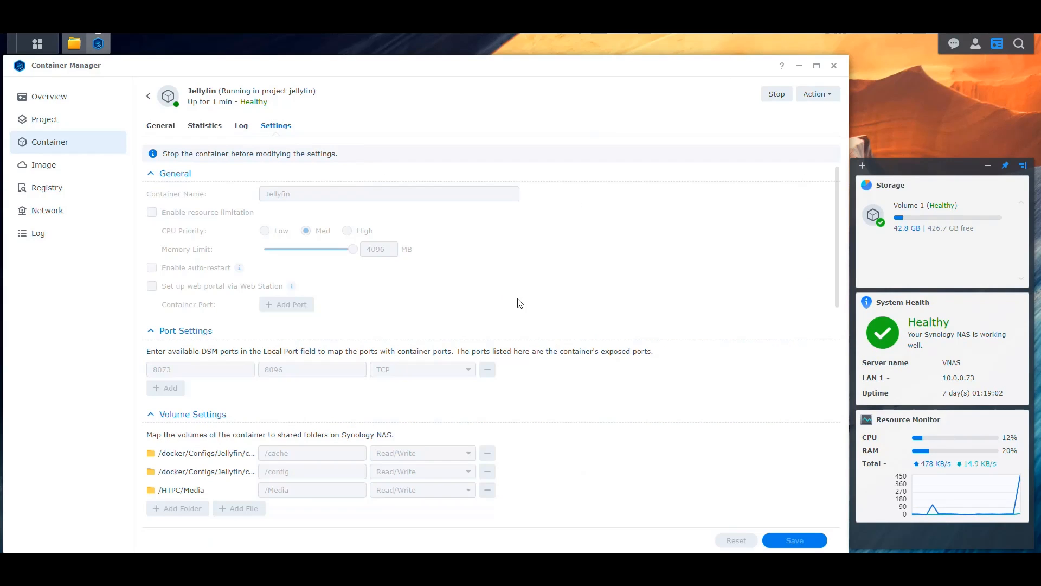
pyautogui.scroll(-3, 568, 253)
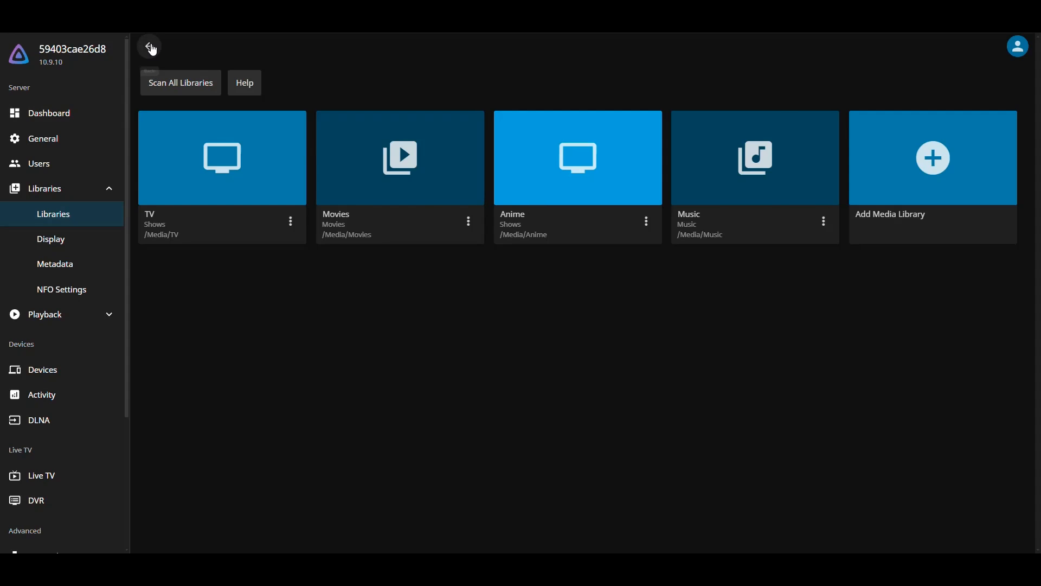
pyautogui.click(151, 48)
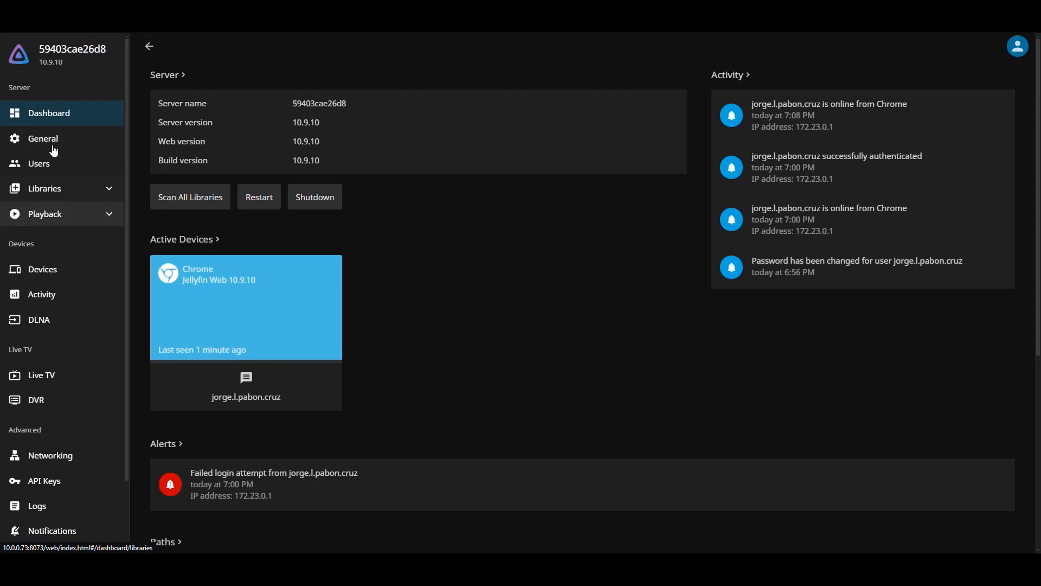
pyautogui.click(51, 189)
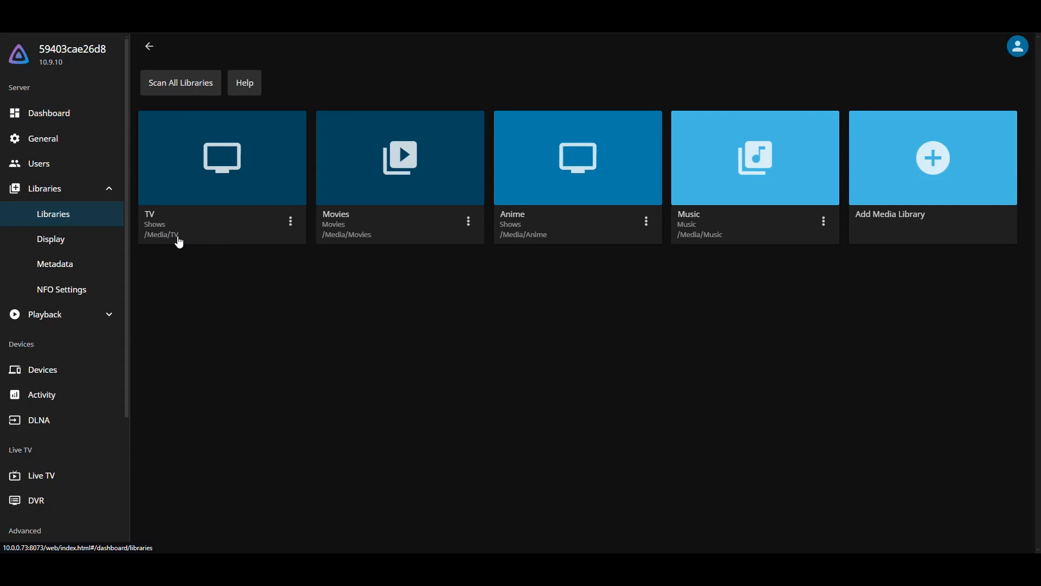
# Check the Music, Movies and Anime libraries from the Jellyfin home page for scanned content.
pyautogui.click(95, 68)
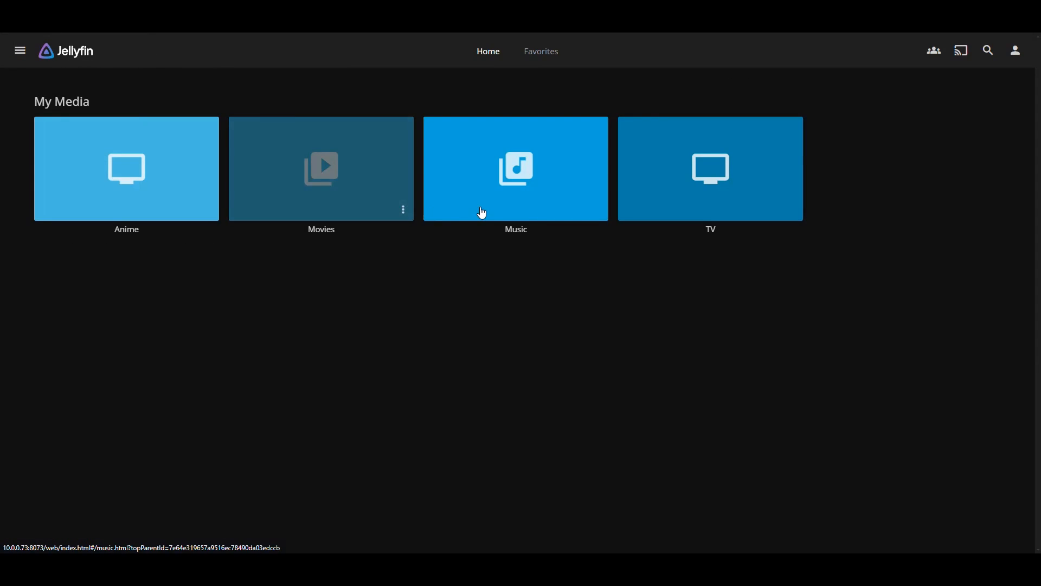
pyautogui.click(467, 218)
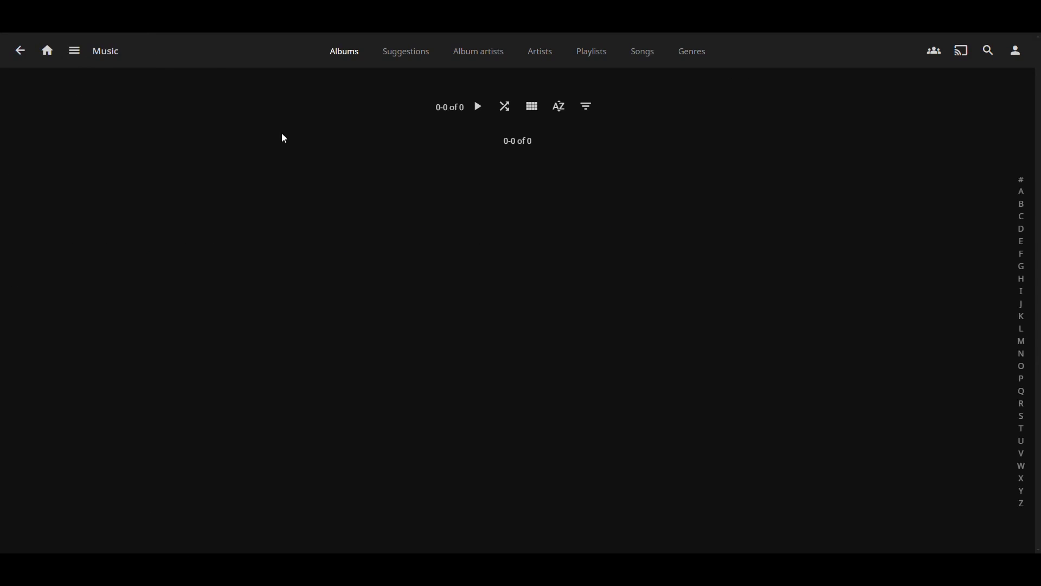
pyautogui.click(20, 50)
pyautogui.click(369, 181)
pyautogui.click(20, 51)
pyautogui.click(218, 178)
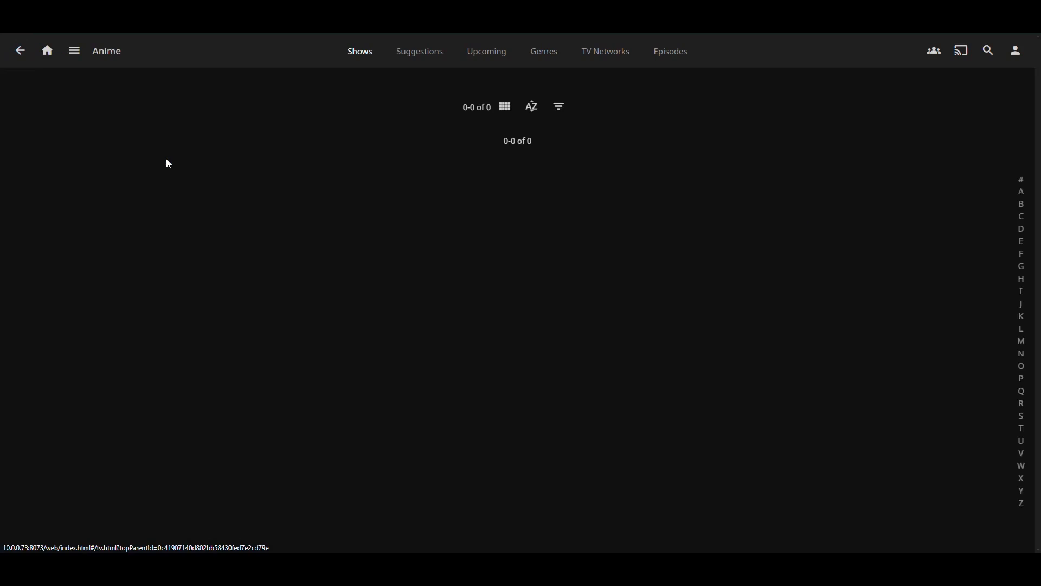
pyautogui.click(20, 50)
pyautogui.click(515, 179)
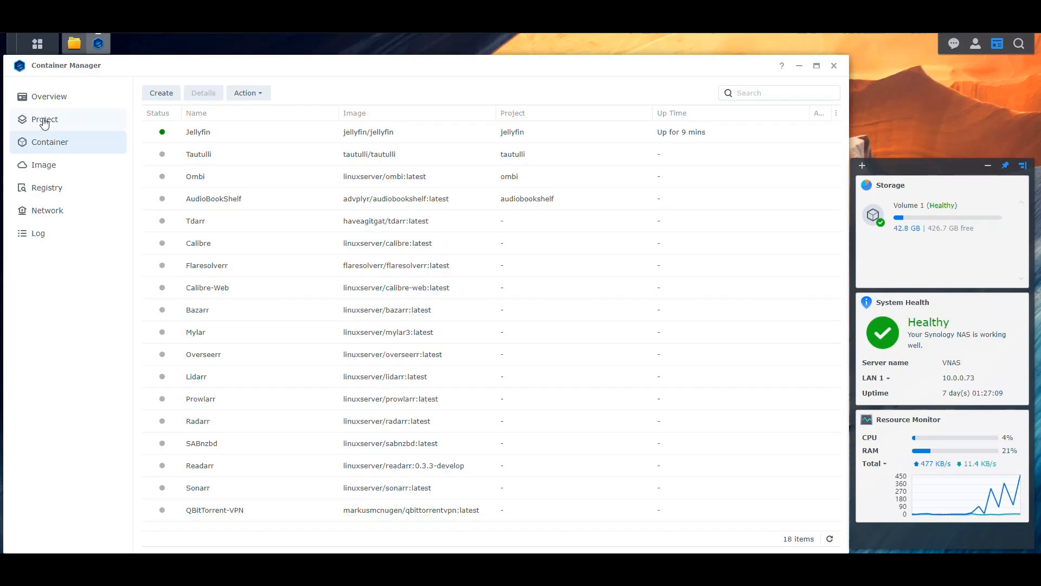
# Switch to Container Manager and examine the environment block in the ombi project's YAML configuration.
pyautogui.click(44, 123)
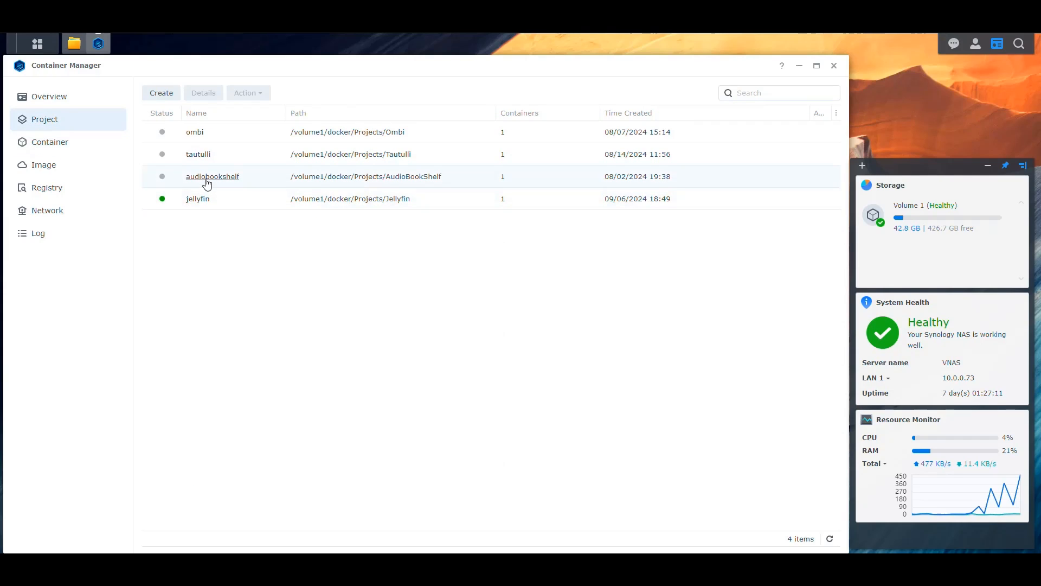
pyautogui.click(196, 134)
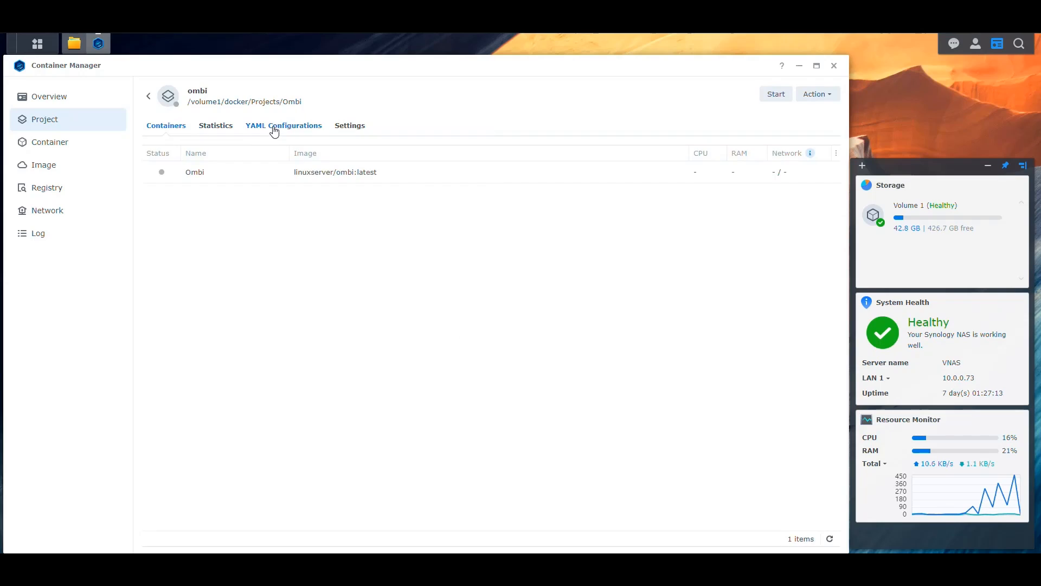
pyautogui.click(279, 127)
pyautogui.moveTo(190, 198); pyautogui.dragTo(272, 228)
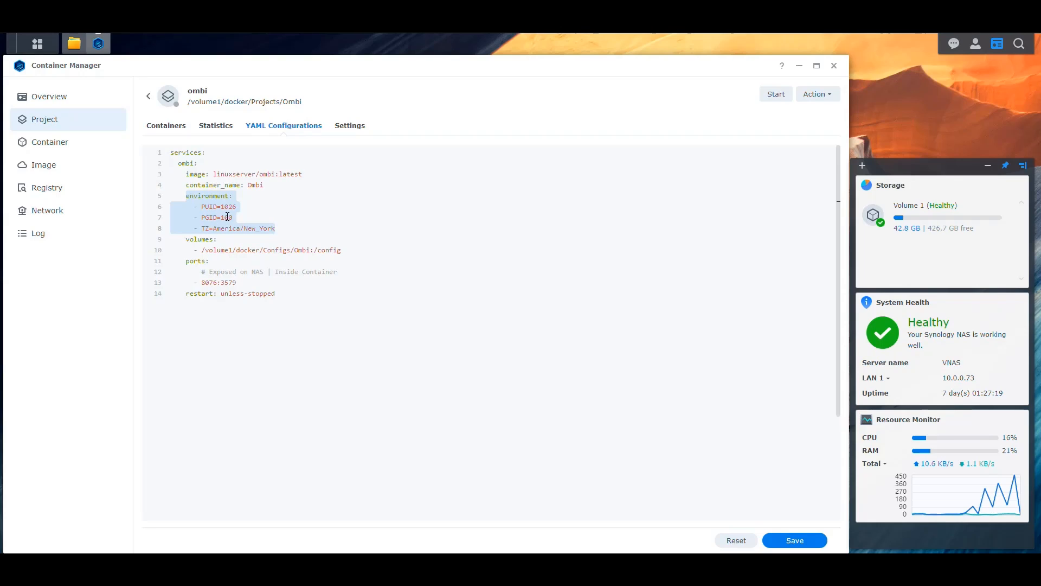
pyautogui.click(148, 96)
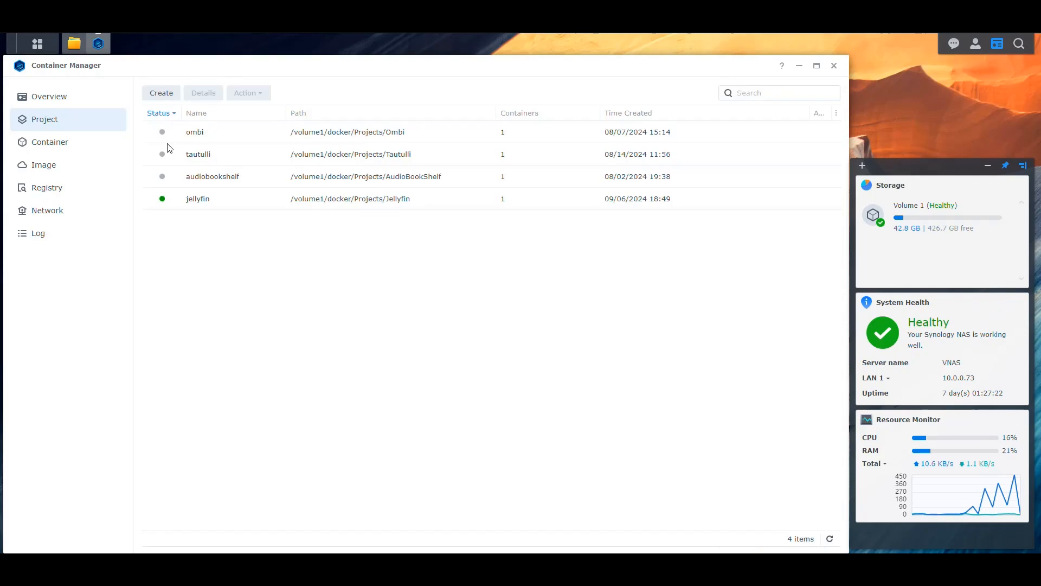
# Review the user line in the jellyfin project's YAML configuration, then stop the project and close its terminal report.
pyautogui.click(196, 199)
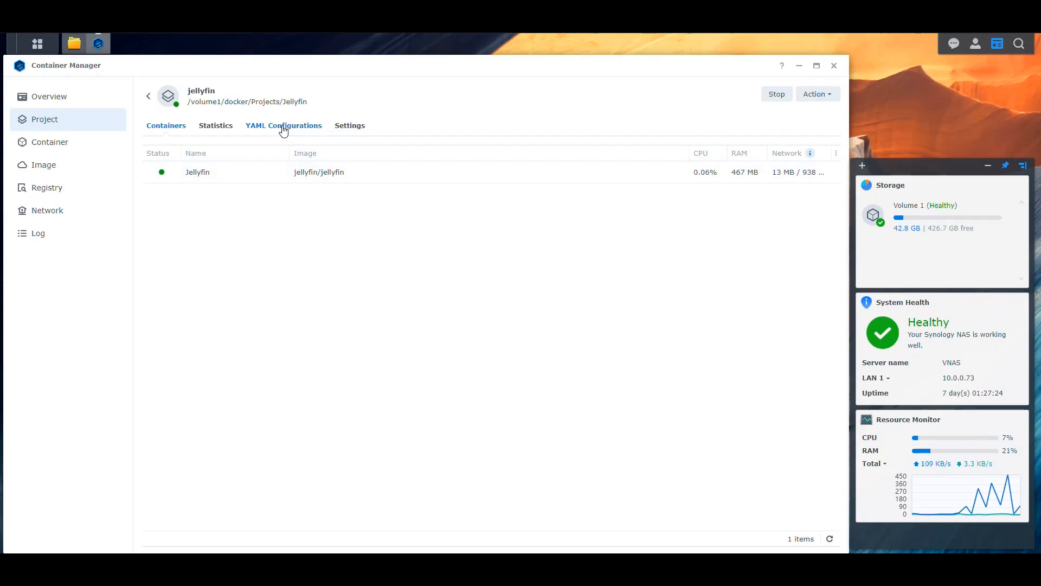
pyautogui.click(285, 125)
pyautogui.click(286, 186)
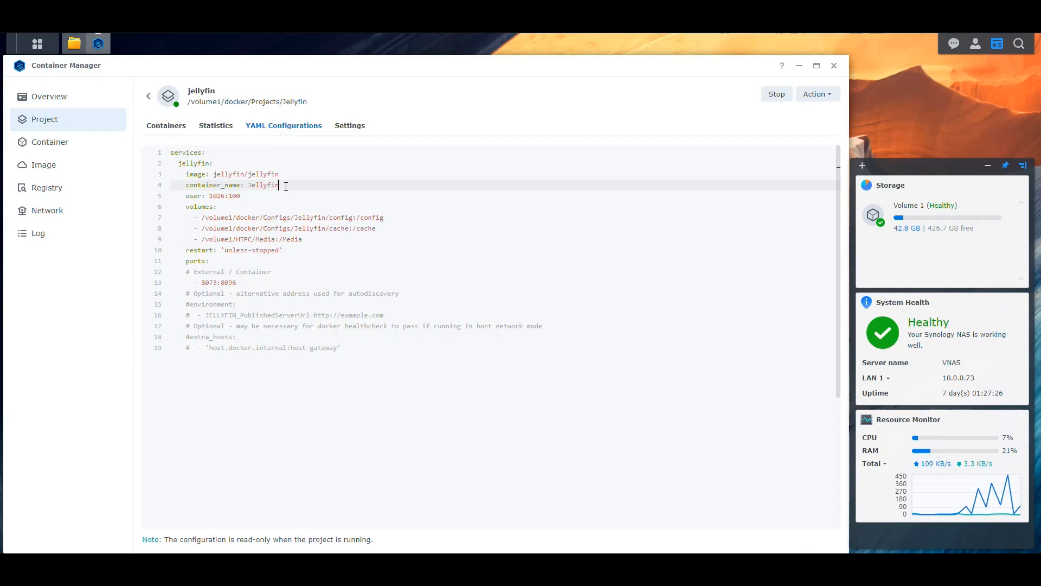
pyautogui.hotkey('shift', 'Down')
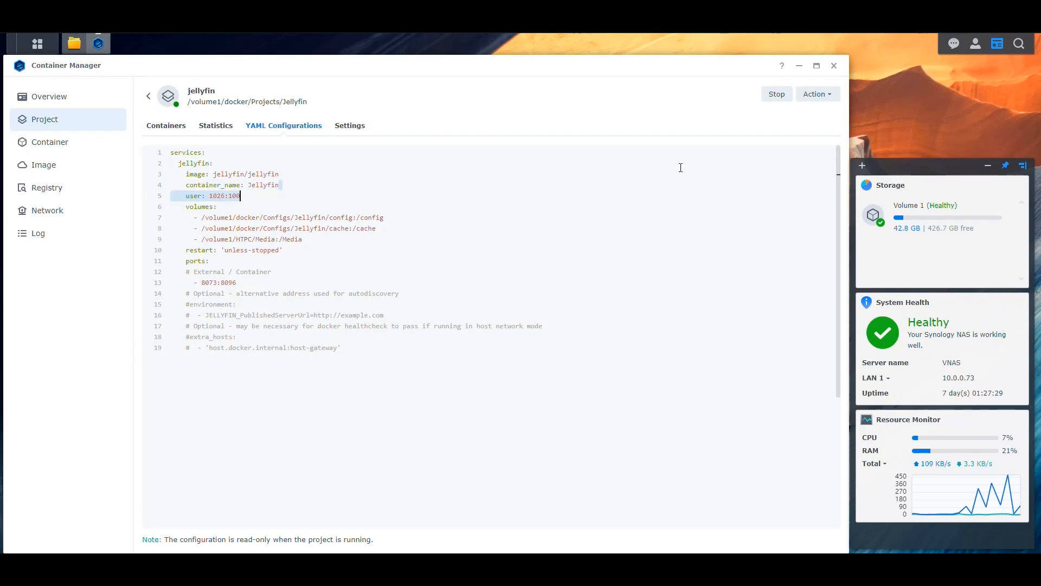
pyautogui.click(789, 93)
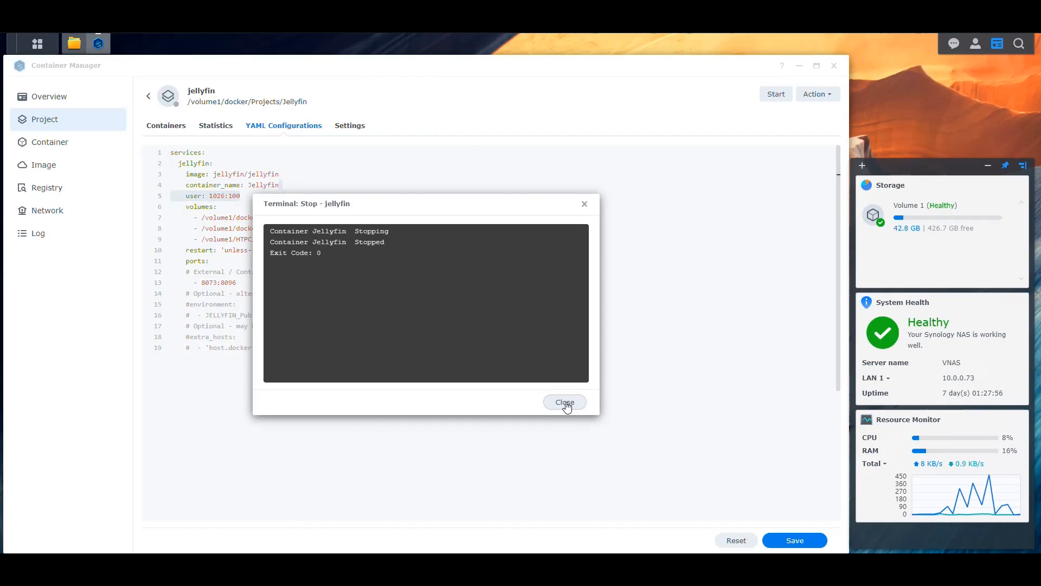
pyautogui.click(564, 404)
# Delete the user: 1026:100 line from the jellyfin YAML configuration.
pyautogui.click(301, 188)
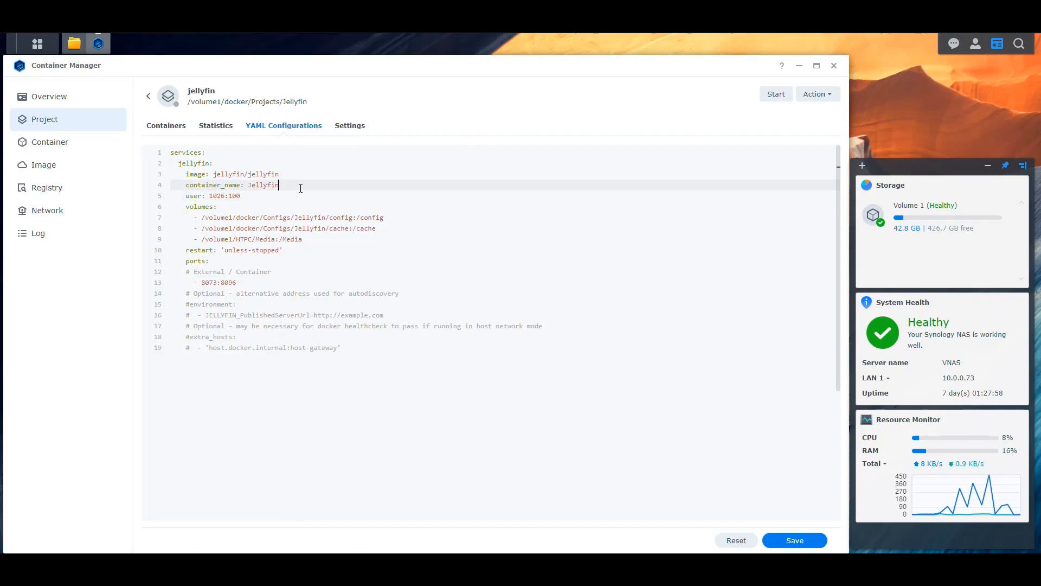
pyautogui.hotkey('shift', 'Down')
pyautogui.press('BackSpace')
# Add an environment block with TZ=America/New_York, PUID=1026 and PGID=100 directly below the 8073:8096 port mapping, leaving no blank line between them.
pyautogui.press('Down')
pyautogui.press('Down')
pyautogui.press('Down')
pyautogui.press('Down')
pyautogui.press('Down')
pyautogui.press('Down')
pyautogui.press('Down')
pyautogui.press('Down')
pyautogui.press('Return')
pyautogui.write('environment:   - TZ=America/New_York   - PUID=1026   - PGID=100')
pyautogui.press('Up')
pyautogui.press('Up')
pyautogui.press('Up')
pyautogui.press('Up')
pyautogui.press('BackSpace')
pyautogui.press('BackSpace')
pyautogui.press('BackSpace')
pyautogui.press('BackSpace')
pyautogui.press('BackSpace')
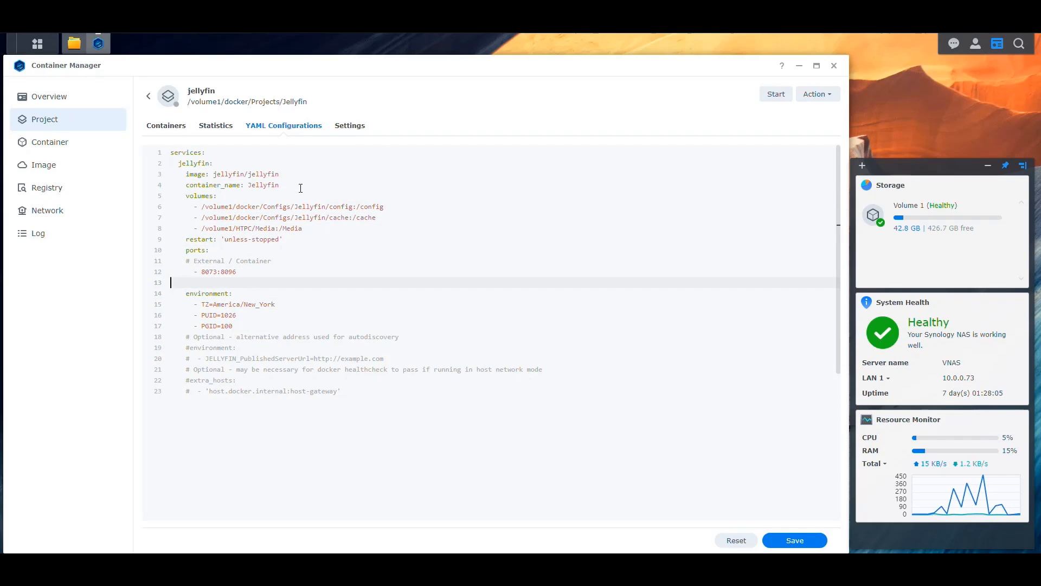
pyautogui.press('Down')
pyautogui.press('Down')
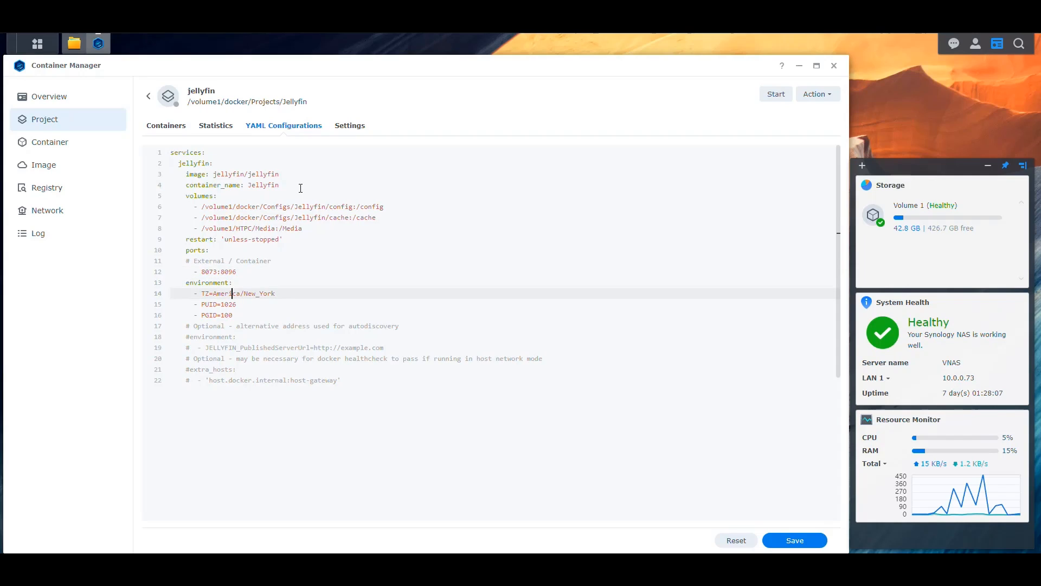
pyautogui.press('Down')
pyautogui.press('Down')
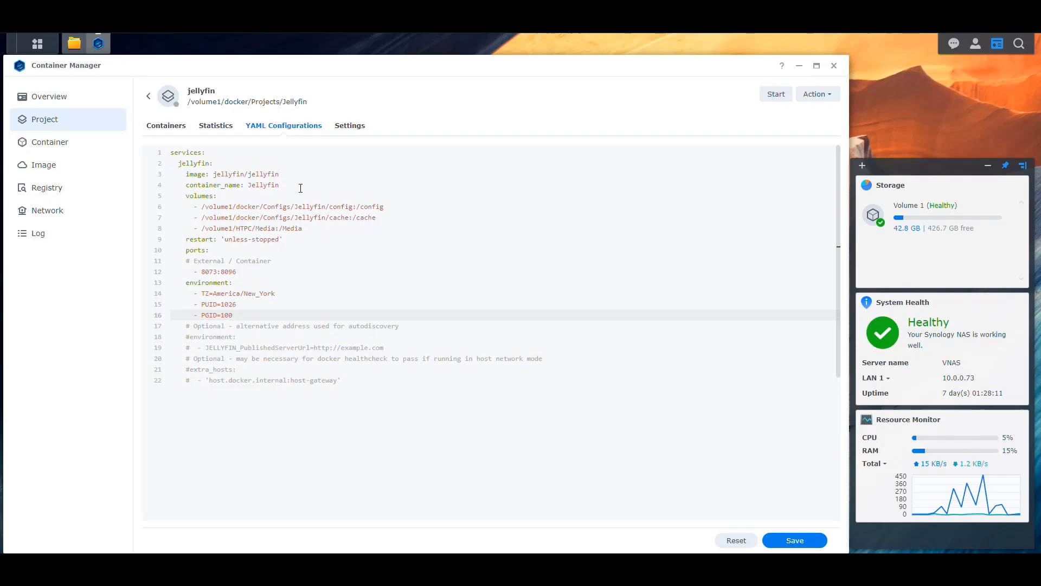
# Save the edited jellyfin YAML configuration, rebuild and start the project, and close its build terminal report.
pyautogui.click(795, 540)
pyautogui.click(515, 343)
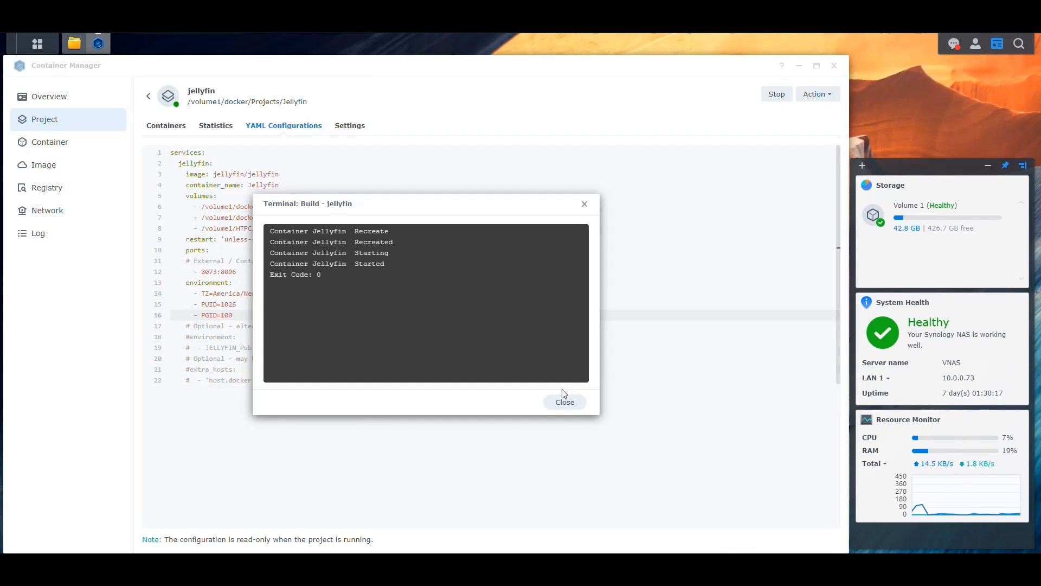
pyautogui.click(568, 401)
pyautogui.click(954, 43)
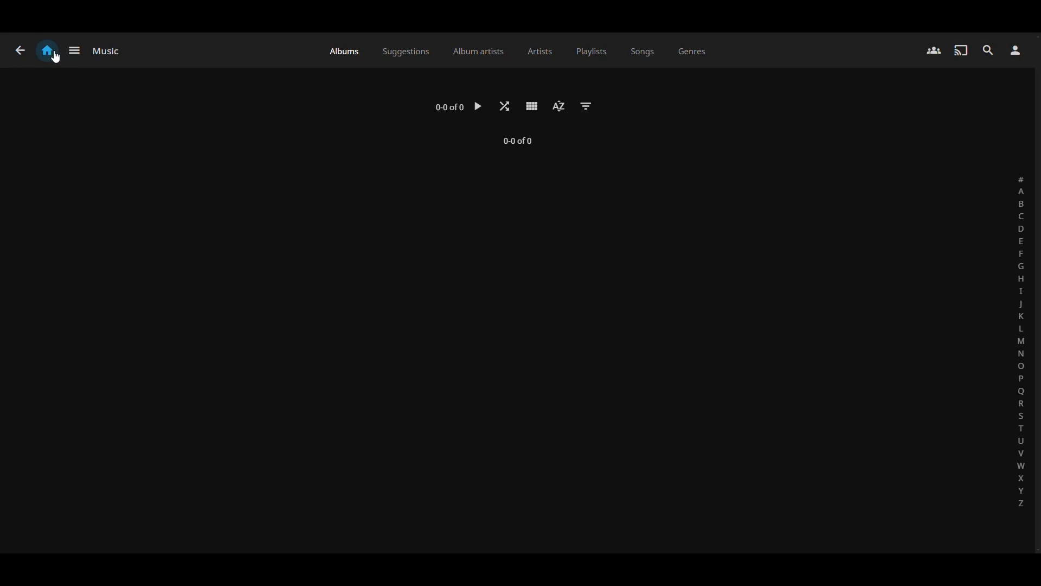
# Switch to Jellyfin, check the Movies library, scan all libraries from the dashboard's library administration, and return to the home page.
pyautogui.click(54, 54)
pyautogui.click(358, 163)
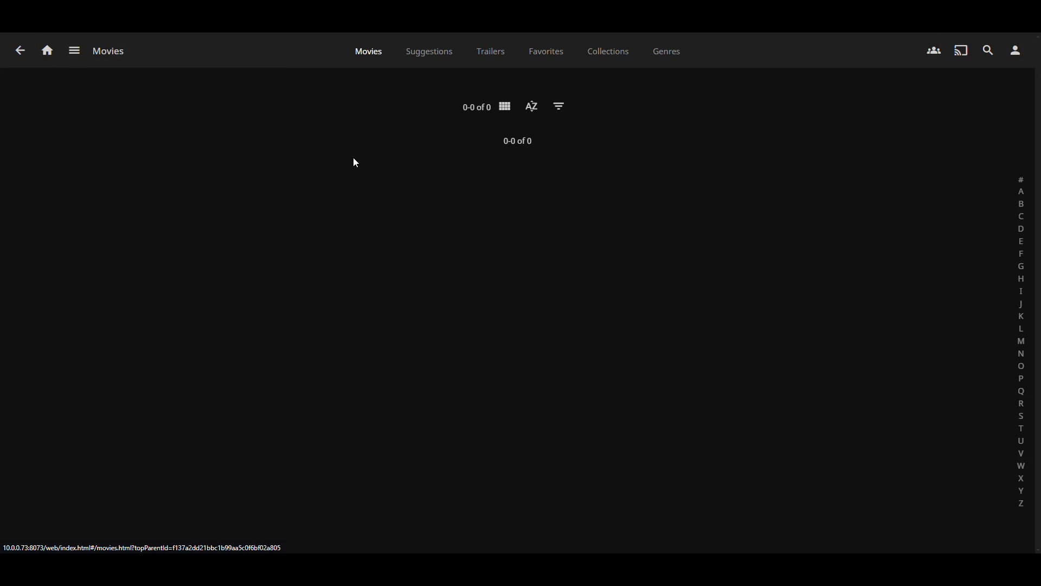
pyautogui.click(22, 51)
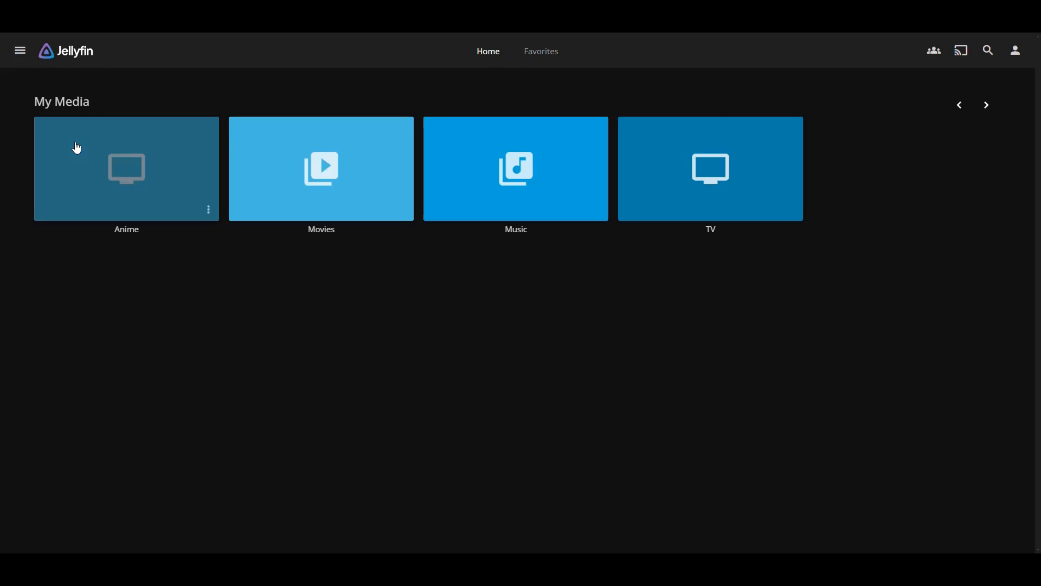
pyautogui.click(21, 49)
pyautogui.click(54, 246)
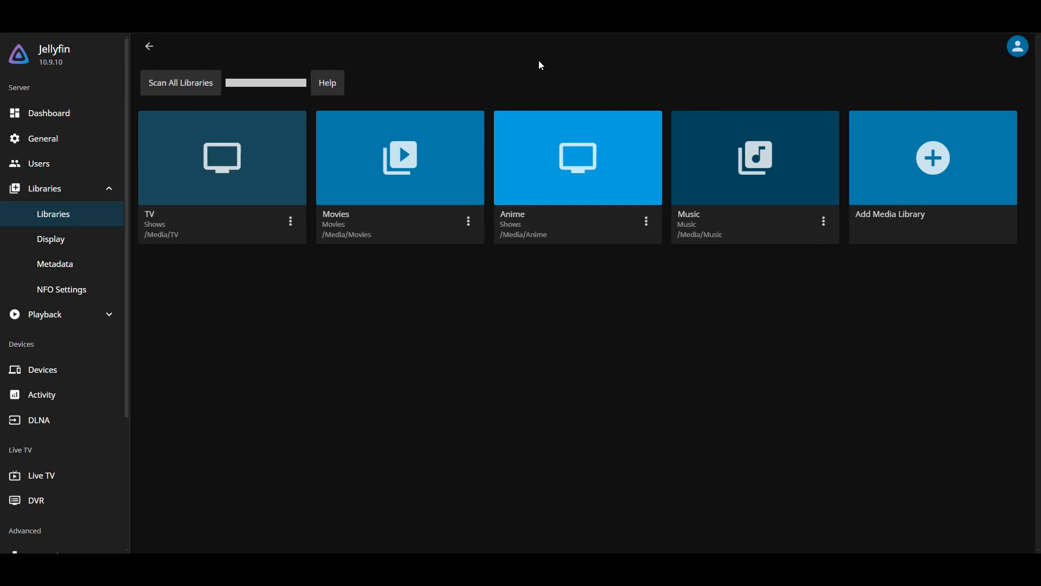
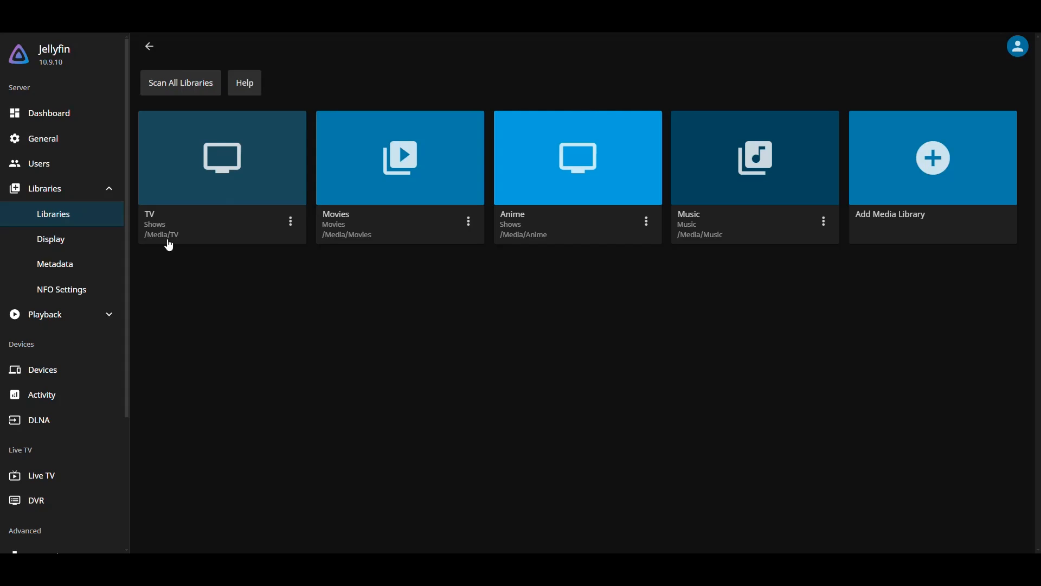
pyautogui.click(18, 56)
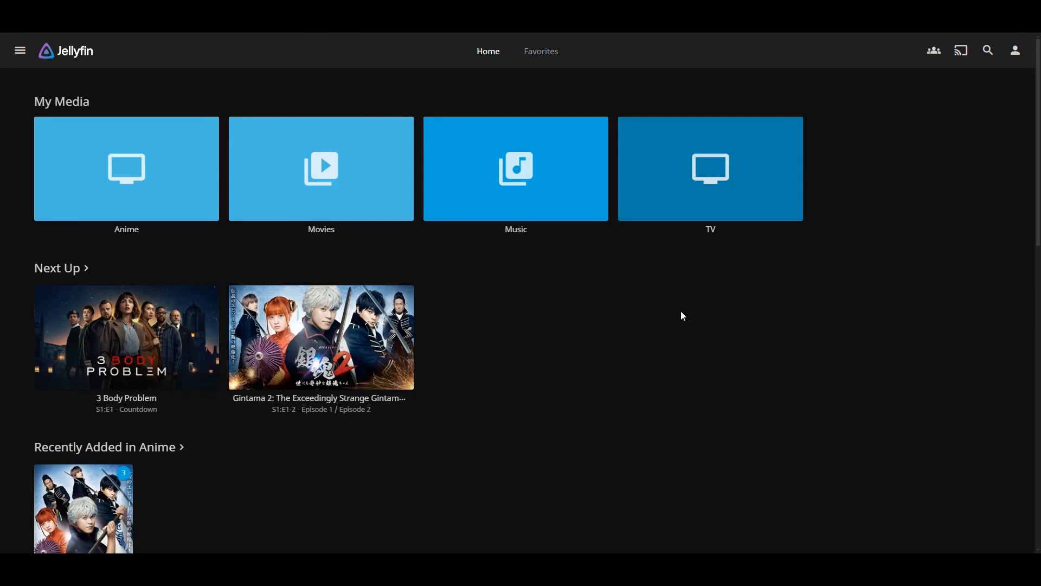
# Examine the Next Up and recently added Anime, Movies, Music and TV sections on the Jellyfin home page.
pyautogui.scroll(-5, 681, 313)
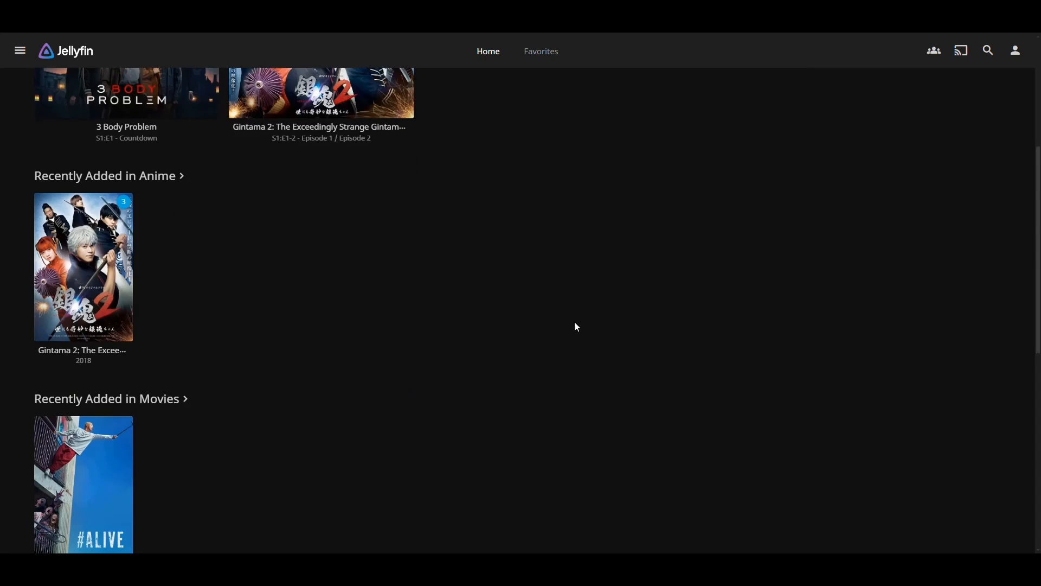
pyautogui.scroll(-8, 577, 327)
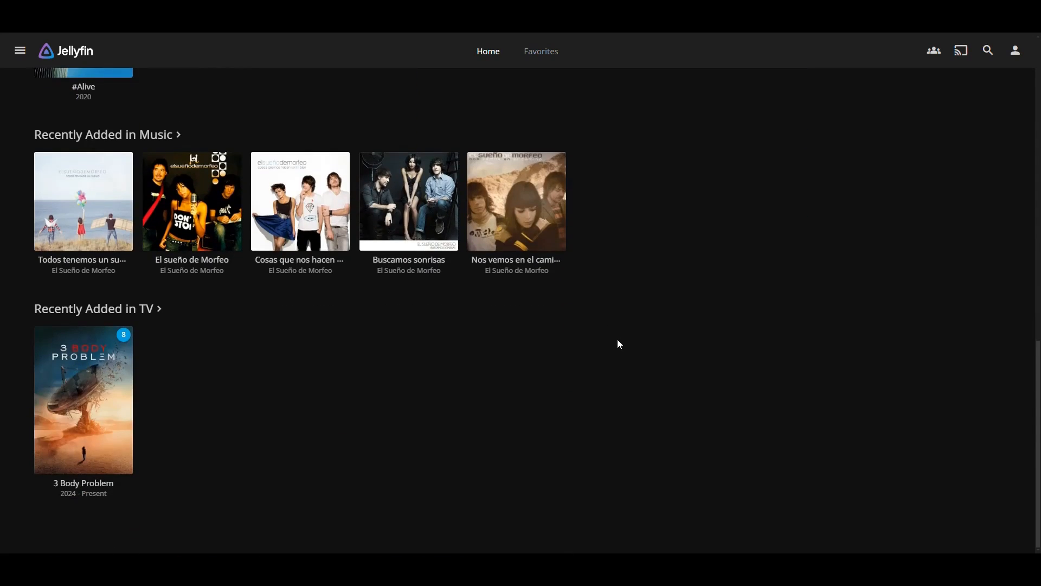
pyautogui.scroll(10, 442, 394)
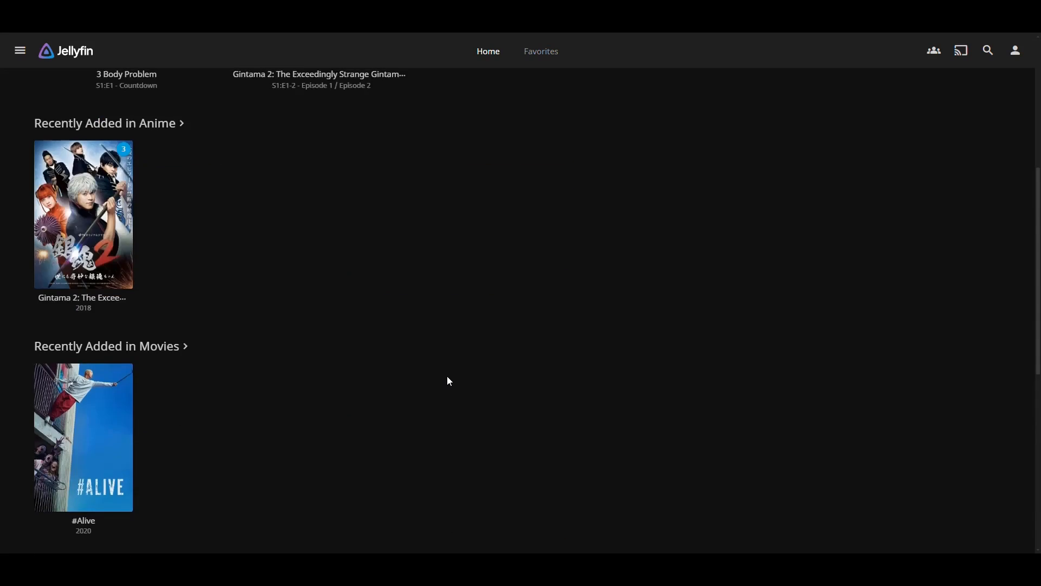
pyautogui.scroll(-2, 444, 369)
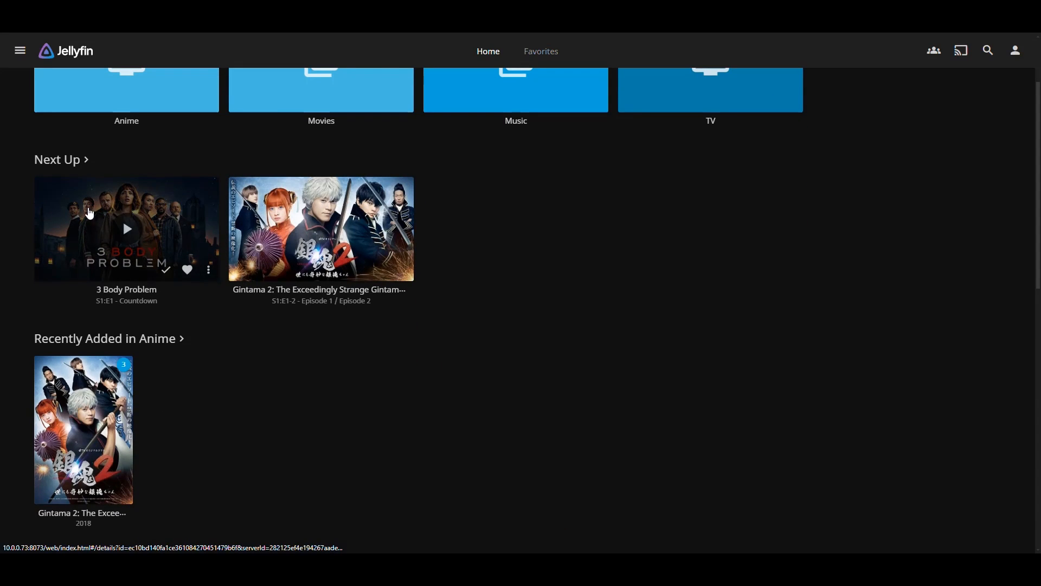
pyautogui.scroll(-3, 342, 257)
pyautogui.scroll(1, 336, 249)
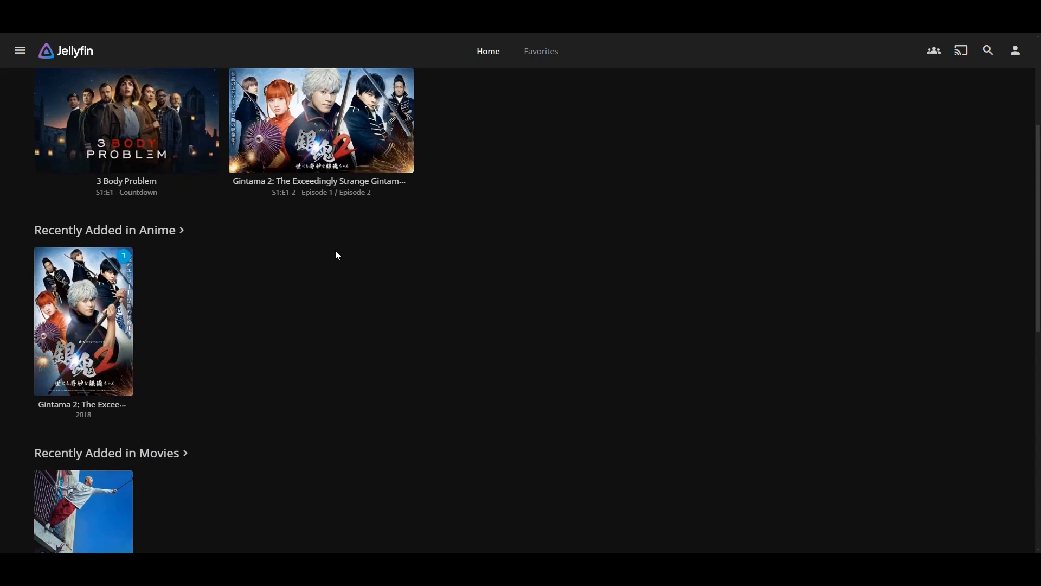
pyautogui.scroll(-6, 345, 243)
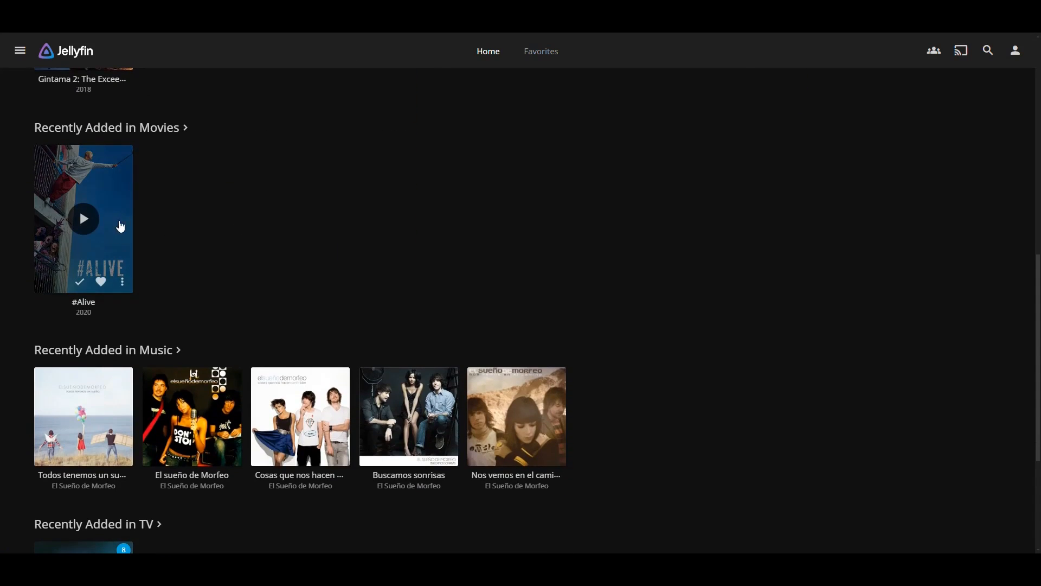
pyautogui.scroll(-1, 270, 189)
pyautogui.scroll(-3, 275, 179)
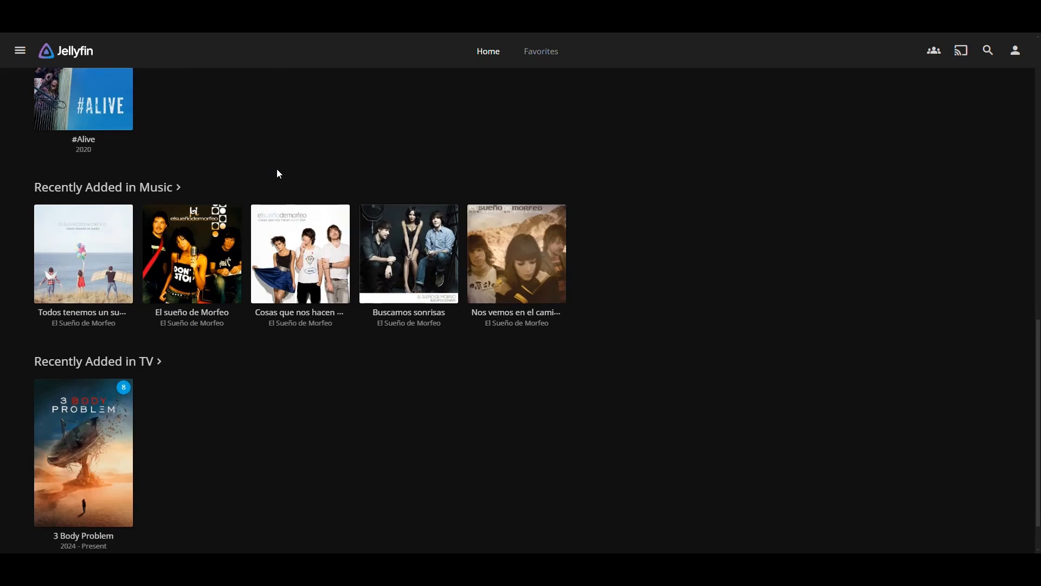
pyautogui.scroll(1, 347, 328)
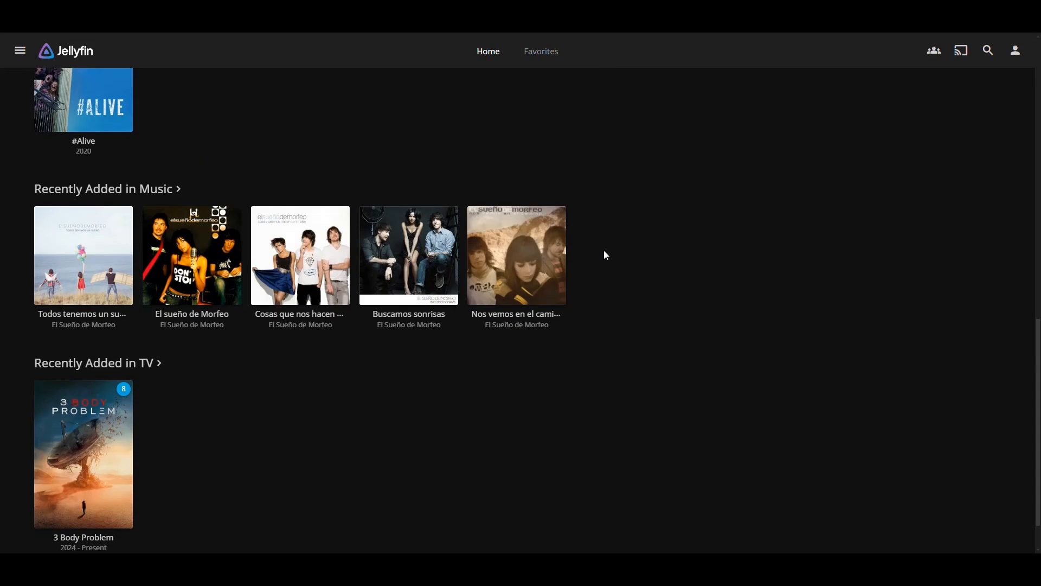
pyautogui.scroll(-1, 602, 252)
pyautogui.scroll(7, 575, 301)
pyautogui.scroll(7, 569, 301)
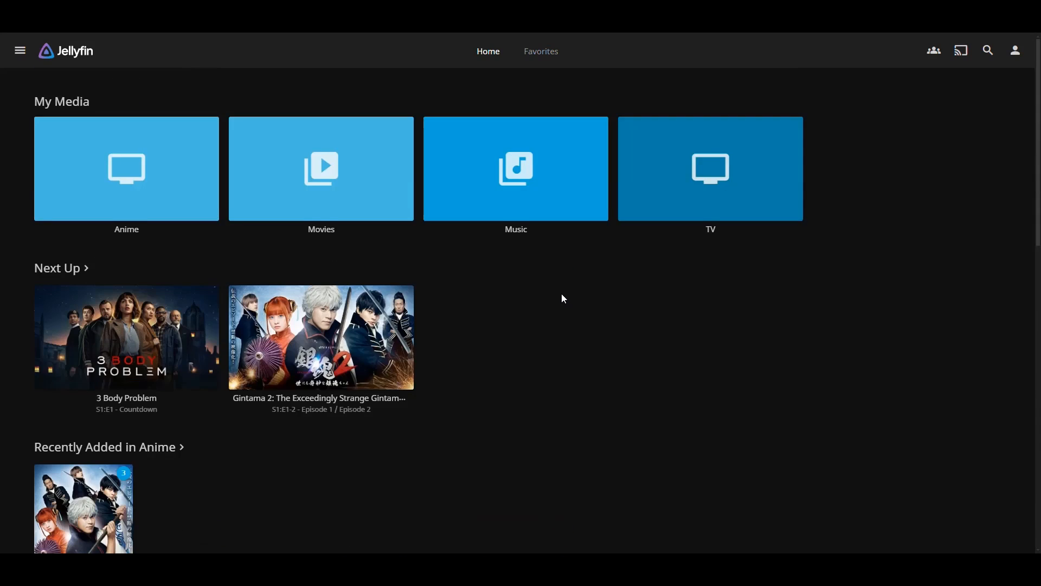
pyautogui.scroll(-3, 561, 298)
pyautogui.scroll(3, 480, 265)
# Open the Anime, Movies, Music and TV libraries one after another to check their contents, returning home after each.
pyautogui.click(145, 171)
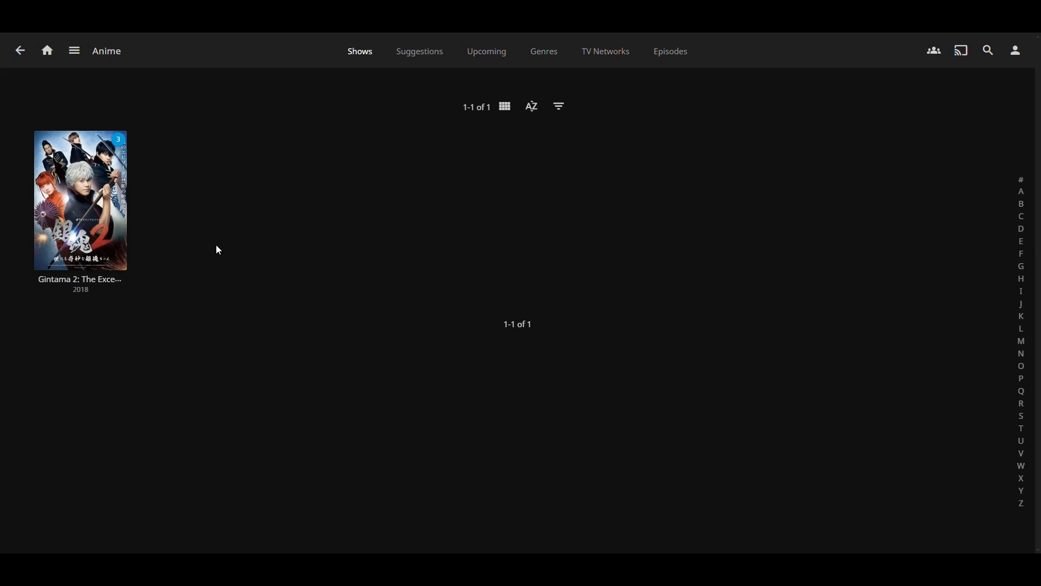
pyautogui.moveTo(87, 201)
pyautogui.click(16, 54)
pyautogui.click(318, 181)
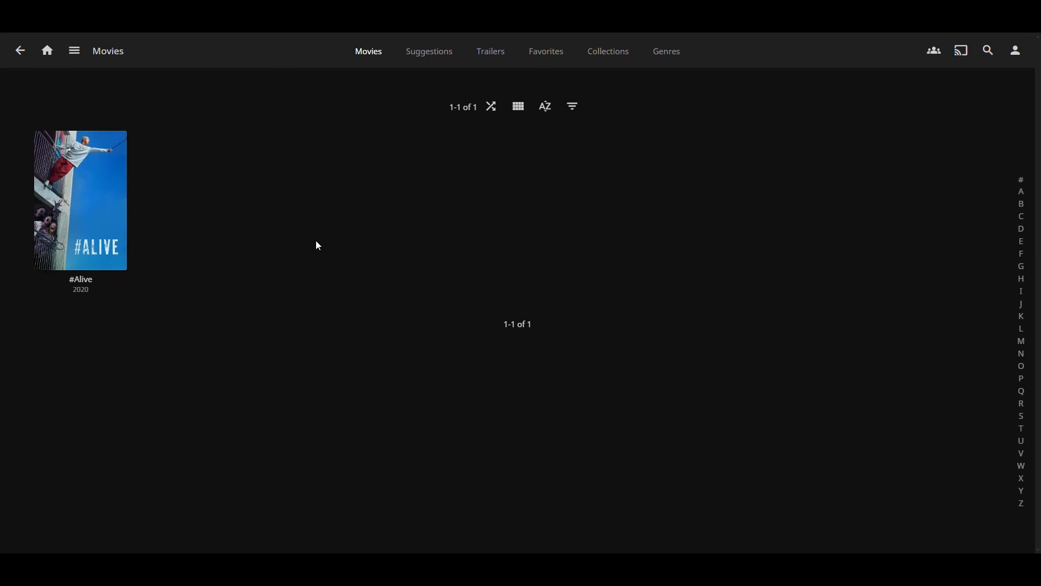
pyautogui.click(20, 50)
pyautogui.click(160, 168)
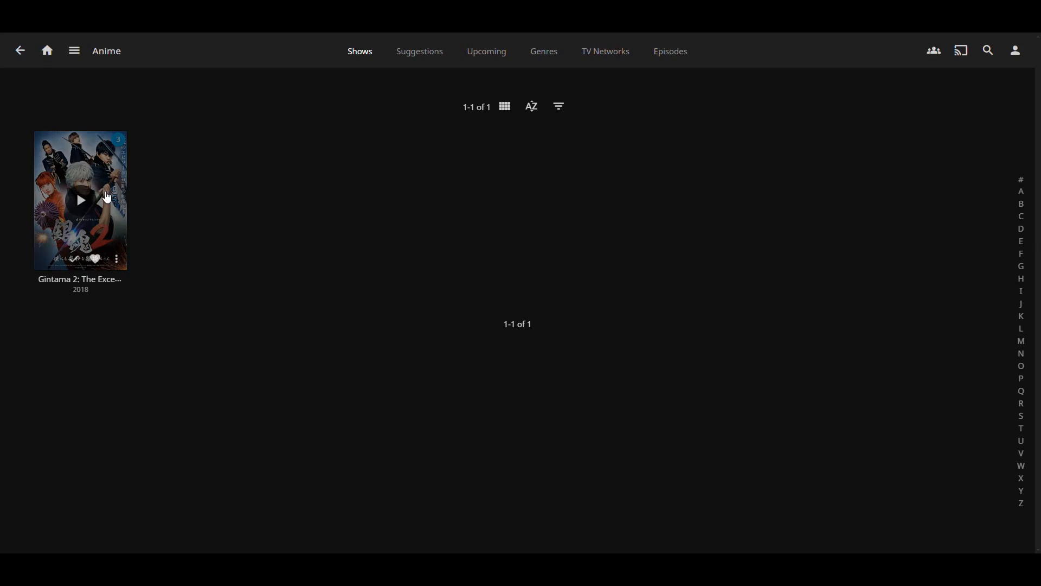
pyautogui.click(20, 53)
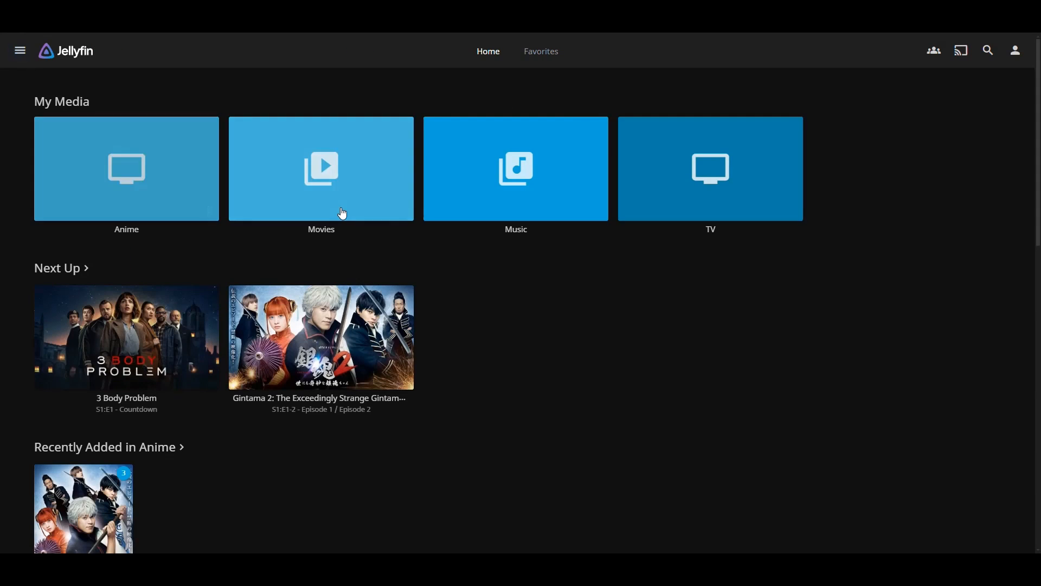
pyautogui.click(530, 173)
pyautogui.click(19, 50)
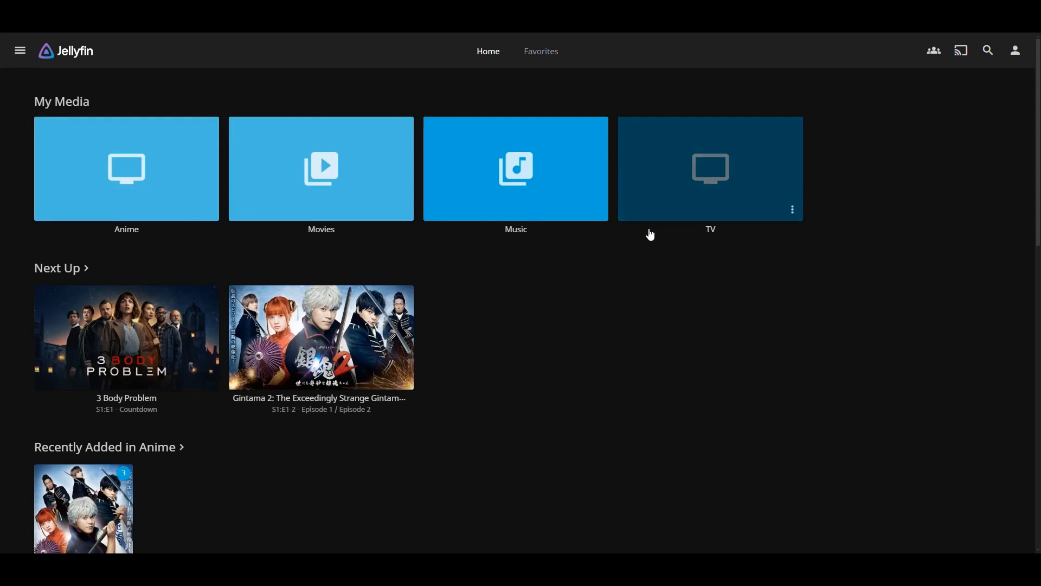
pyautogui.click(714, 169)
pyautogui.hotkey('alt', 'Left')
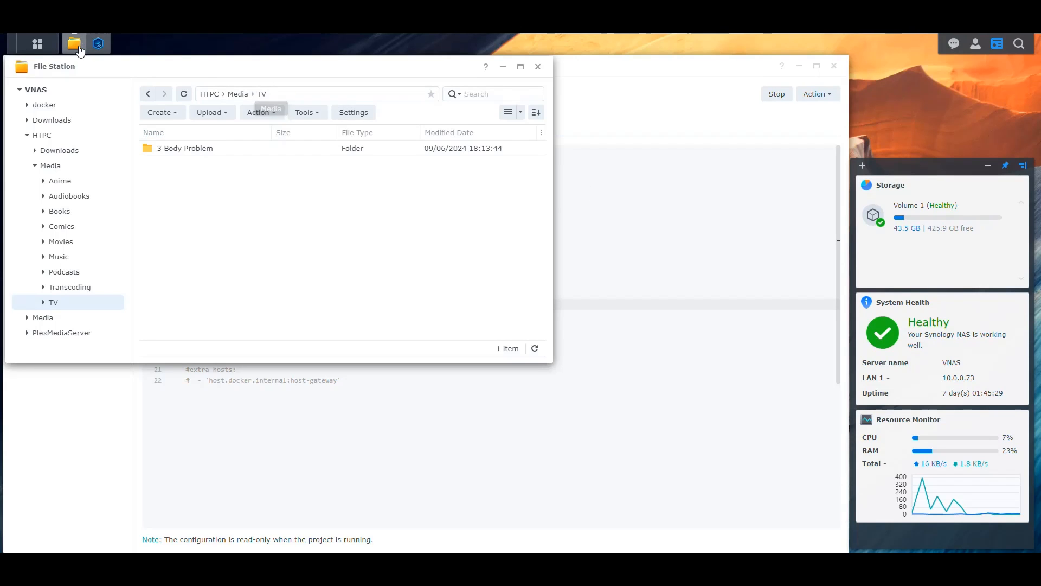
# Return to Container Manager and review the image and container name lines in the jellyfin project's YAML configuration.
pyautogui.click(80, 49)
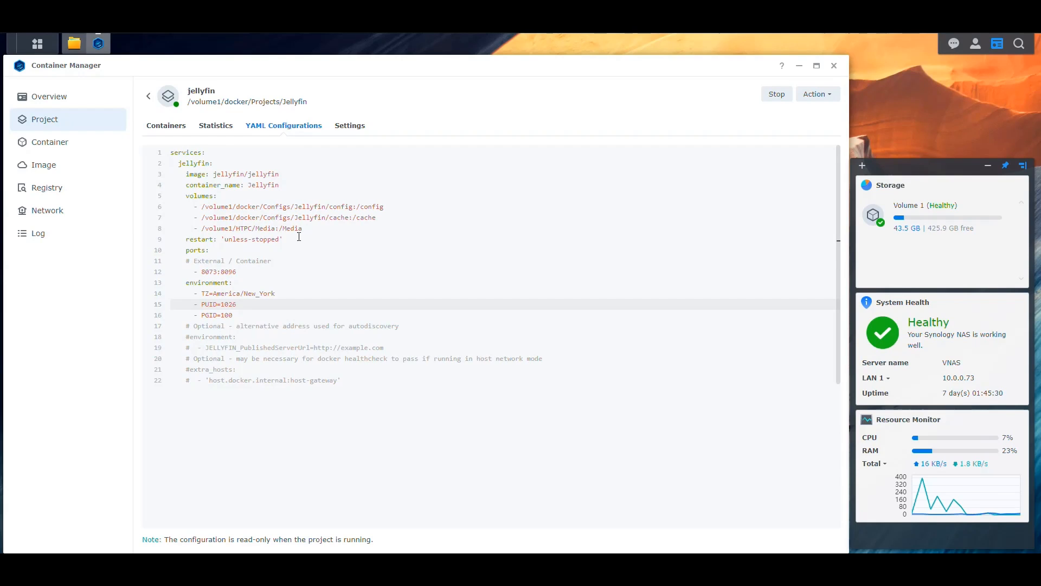
pyautogui.click(314, 276)
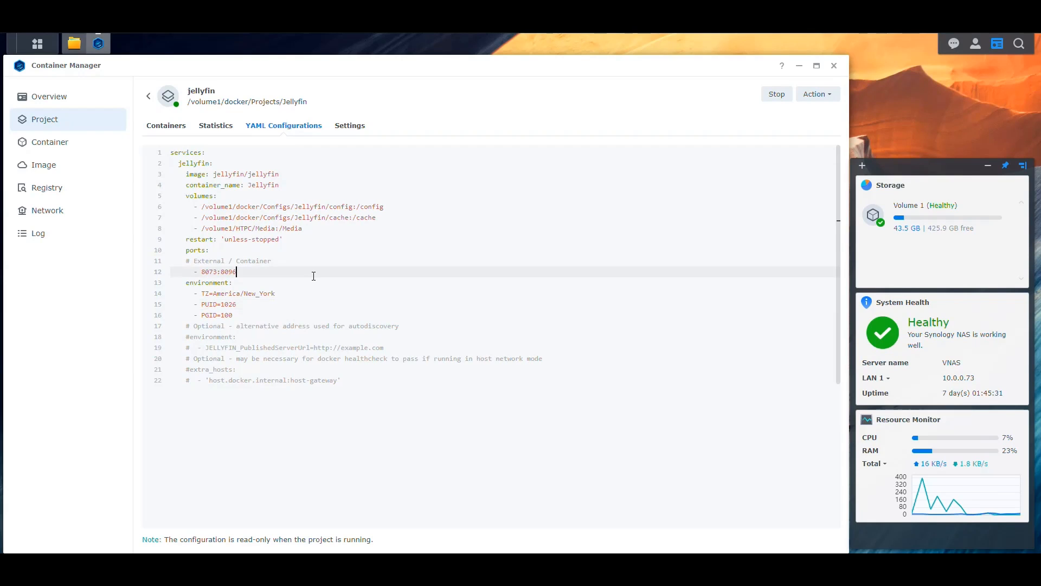
pyautogui.click(272, 190)
pyautogui.click(287, 186)
pyautogui.moveTo(281, 174); pyautogui.dragTo(187, 174)
pyautogui.click(223, 196)
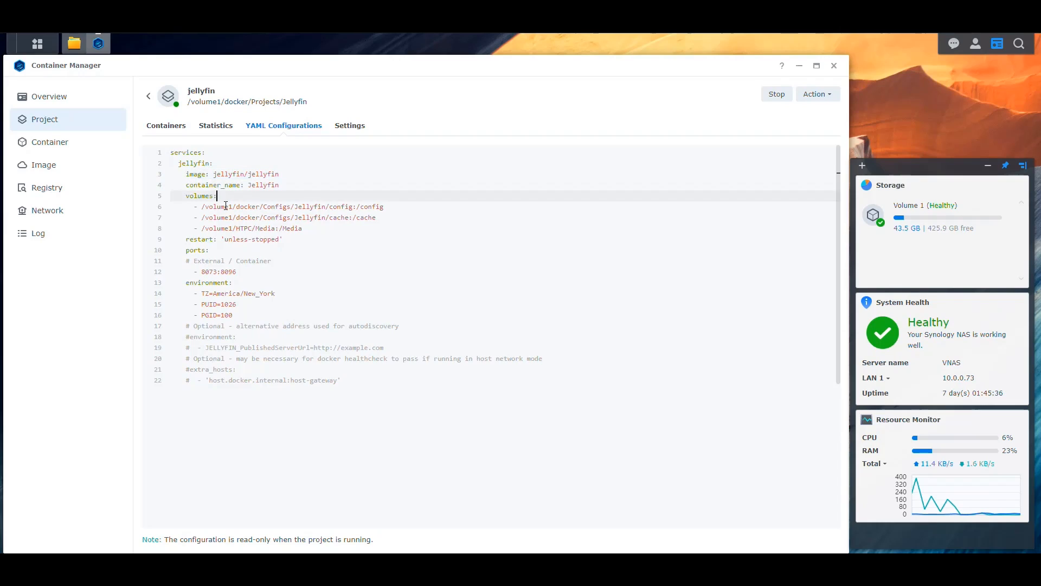
# Review the config, cache and media volume mappings and the restart line in the jellyfin YAML configuration.
pyautogui.moveTo(307, 229); pyautogui.dragTo(194, 207)
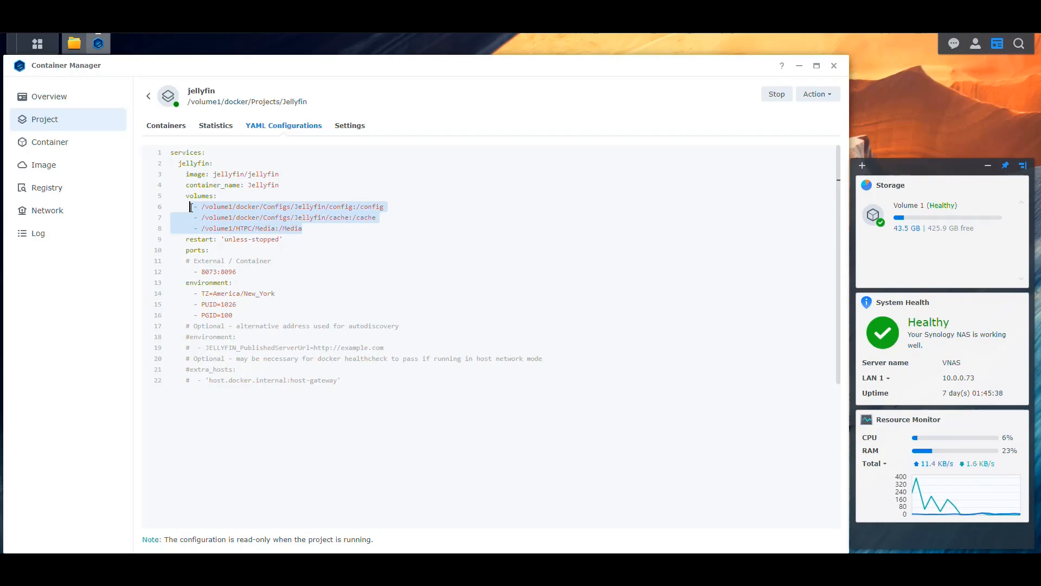
pyautogui.click(326, 206)
pyautogui.moveTo(392, 208); pyautogui.dragTo(354, 218)
pyautogui.click(301, 205)
pyautogui.moveTo(384, 207); pyautogui.dragTo(206, 218)
pyautogui.moveTo(378, 217); pyautogui.dragTo(353, 218)
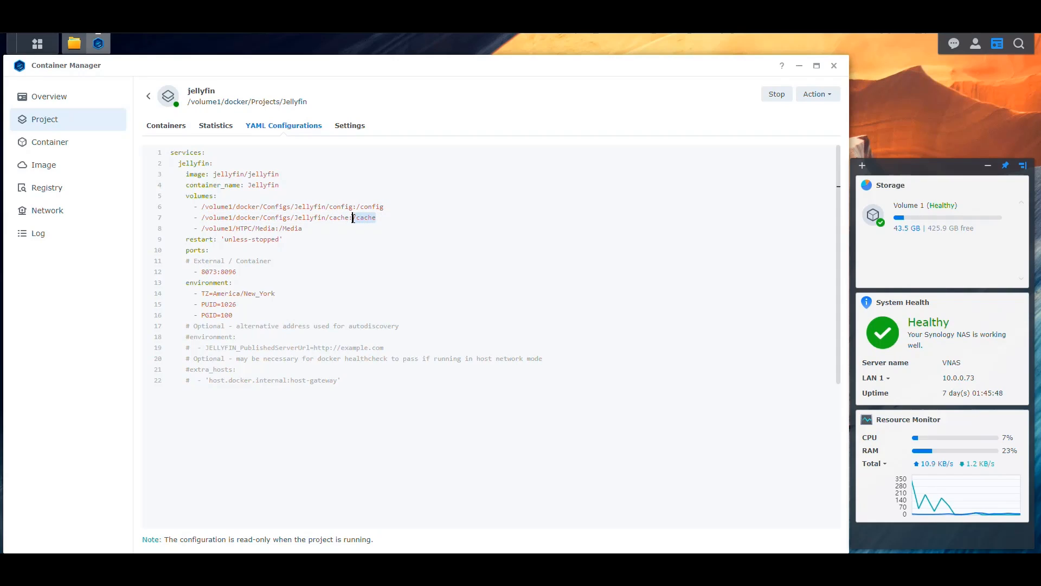
pyautogui.moveTo(277, 228); pyautogui.dragTo(313, 229)
pyautogui.click(300, 238)
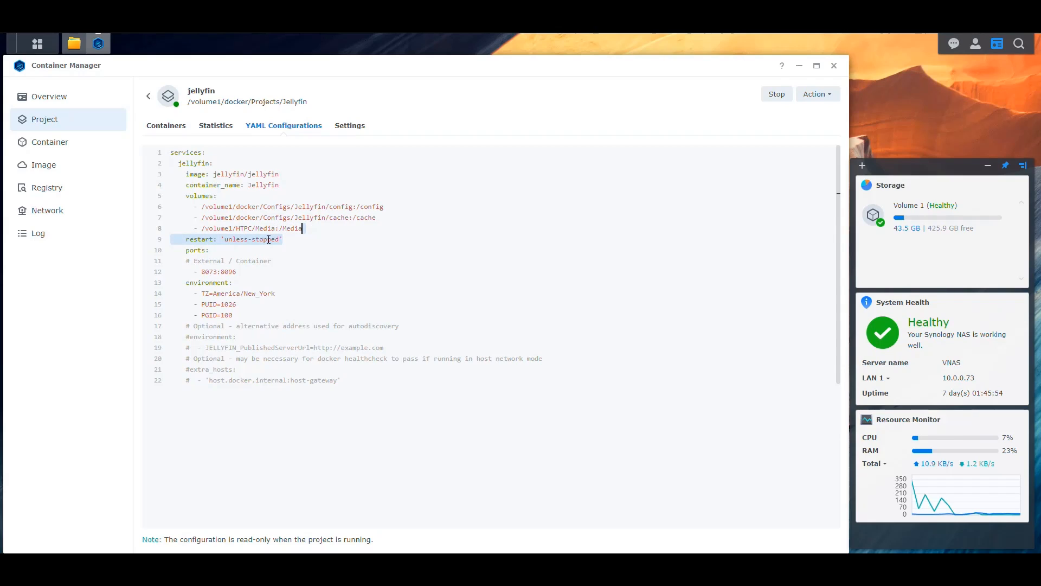
# Review the external and container ports of the 8073:8096 mapping in the jellyfin YAML configuration.
pyautogui.click(240, 271)
pyautogui.moveTo(237, 272); pyautogui.dragTo(200, 271)
pyautogui.click(251, 271)
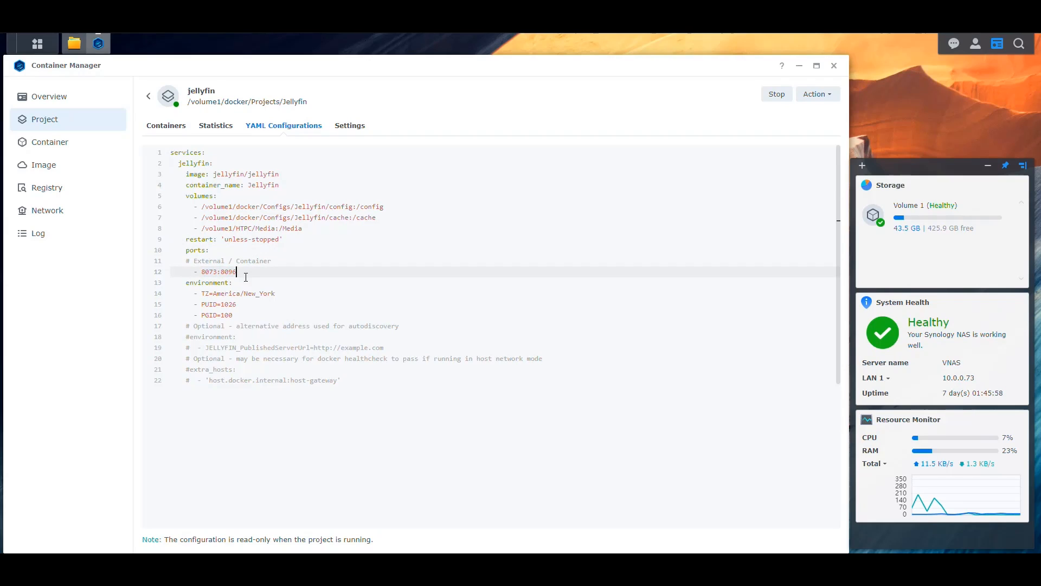
pyautogui.moveTo(216, 272); pyautogui.dragTo(199, 271)
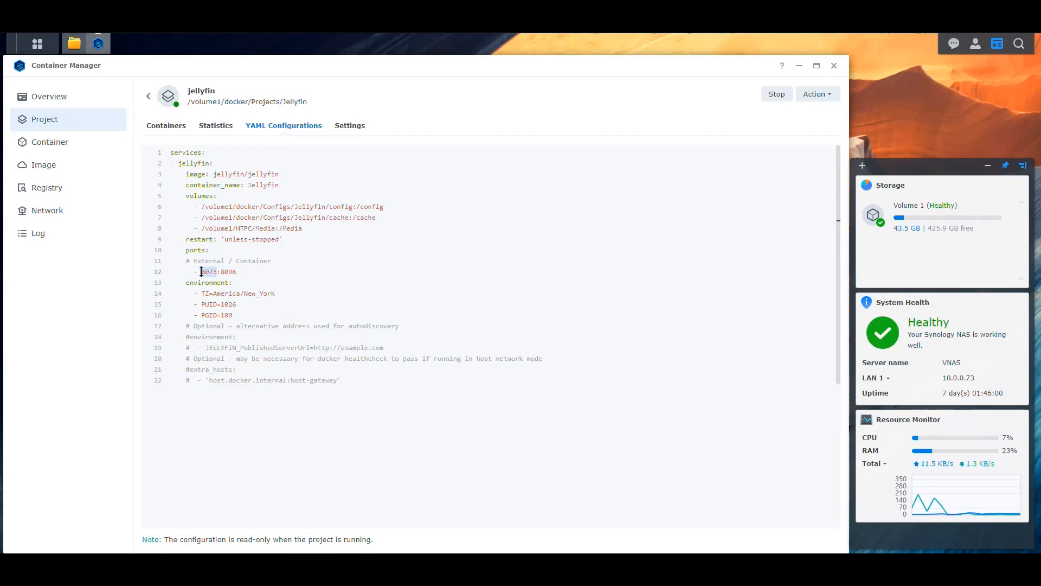
pyautogui.click(205, 270)
pyautogui.moveTo(237, 272); pyautogui.dragTo(222, 272)
pyautogui.scroll(-1, 330, 226)
pyautogui.scroll(1, 331, 230)
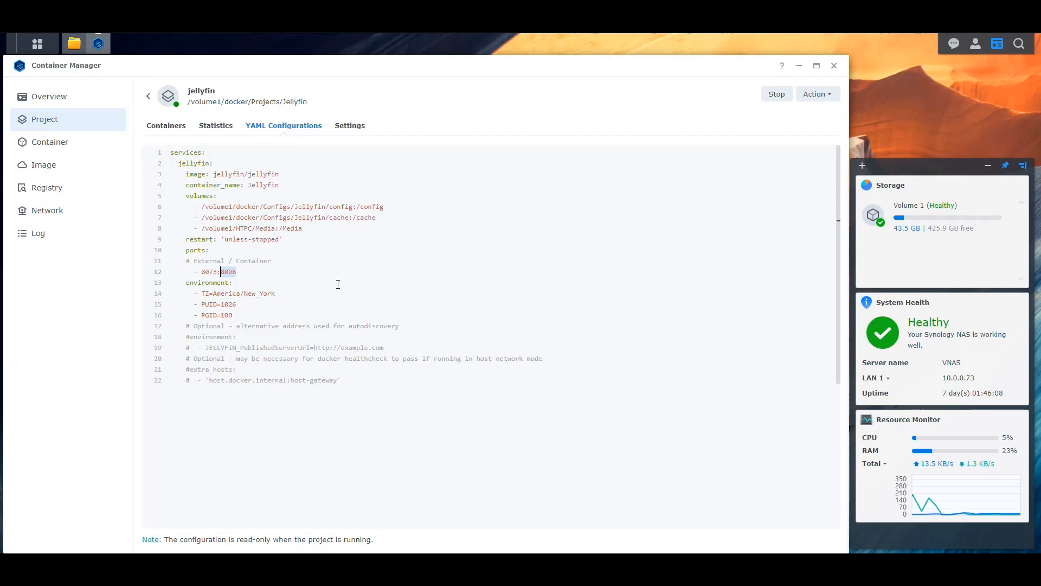
# Recheck the volume mappings and review the PUID, PGID and TZ entries in the jellyfin environment block.
pyautogui.moveTo(323, 230); pyautogui.dragTo(199, 208)
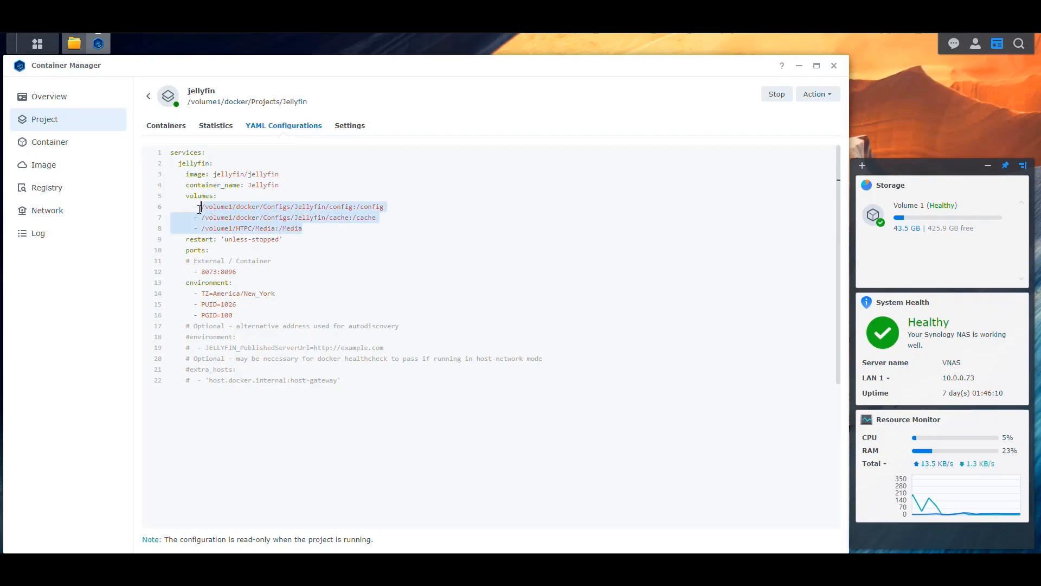
pyautogui.click(273, 261)
pyautogui.click(211, 305)
pyautogui.doubleClick(229, 304)
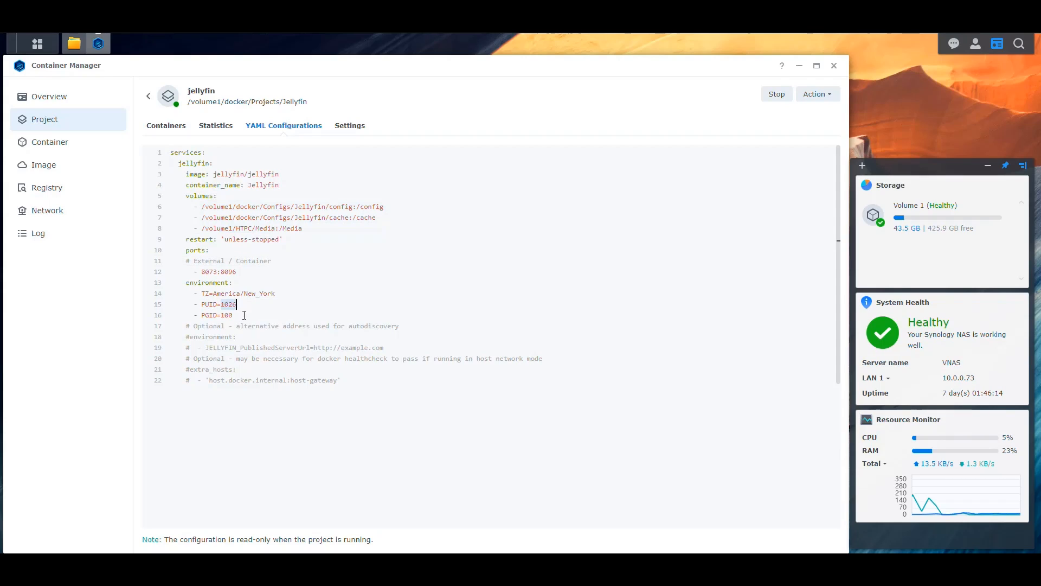
pyautogui.click(219, 315)
pyautogui.doubleClick(222, 315)
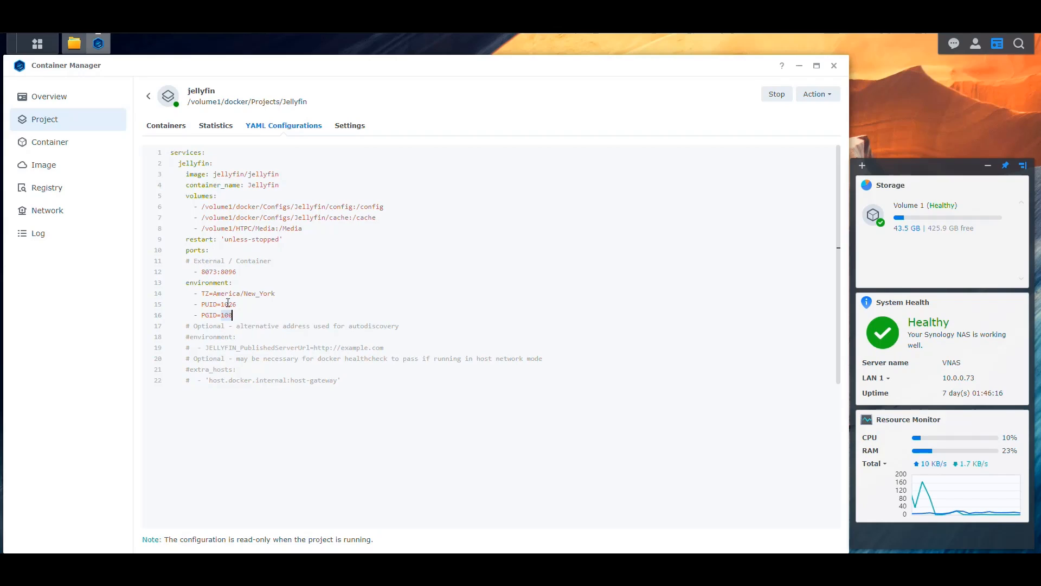
pyautogui.moveTo(277, 293); pyautogui.dragTo(201, 293)
pyautogui.click(266, 313)
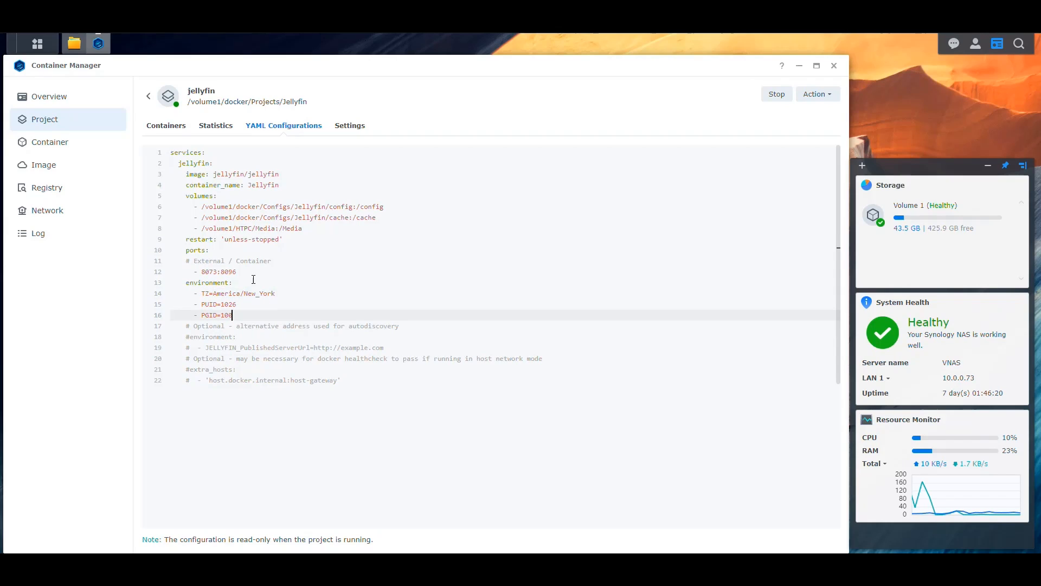
# Switch to the Jellyfin home page and review the Next Up and recently added anime, movie, music and TV rows.
pyautogui.click(375, 348)
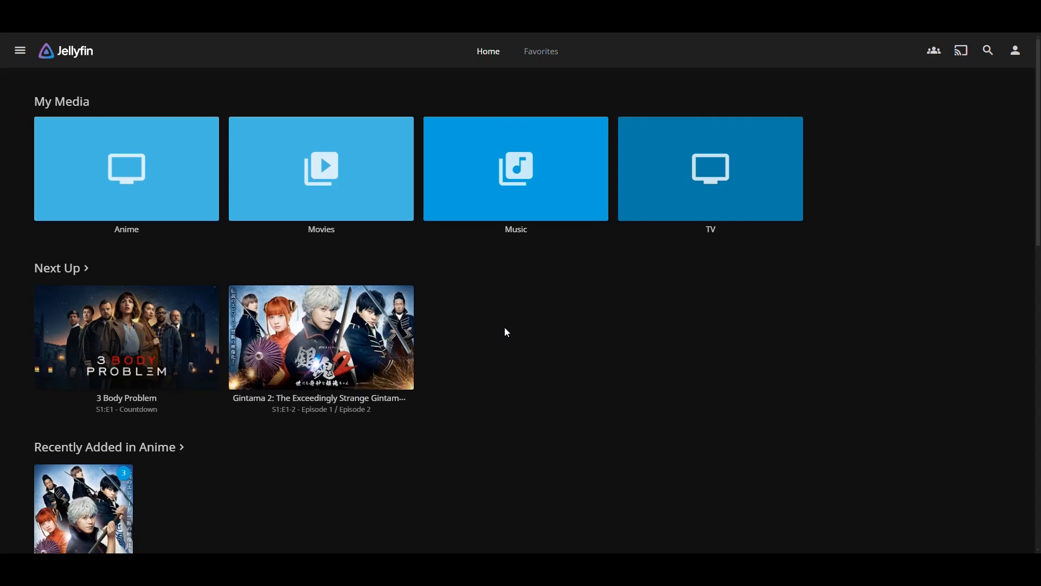
pyautogui.scroll(-7, 386, 331)
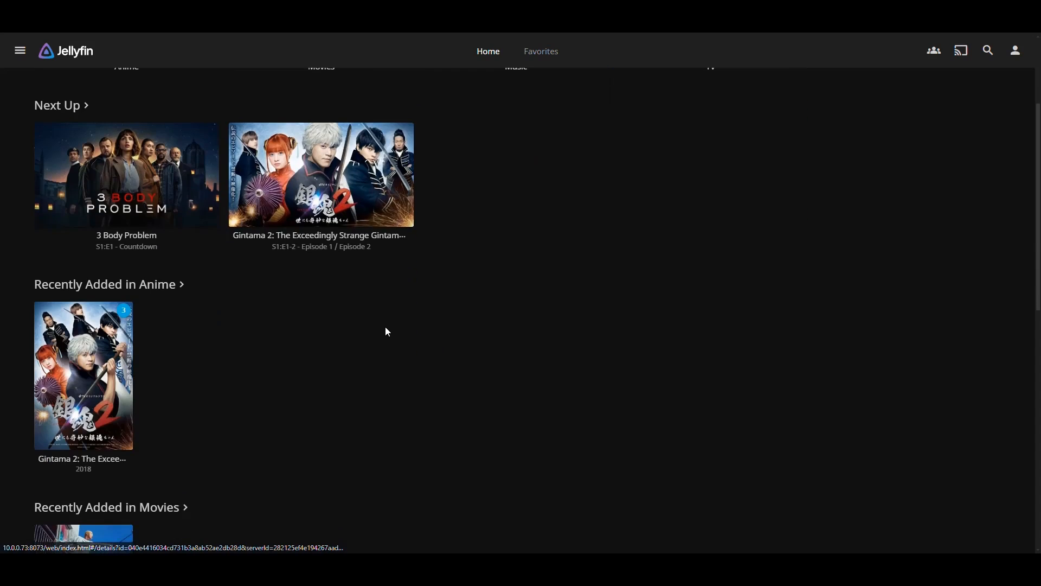
pyautogui.scroll(-4, 407, 325)
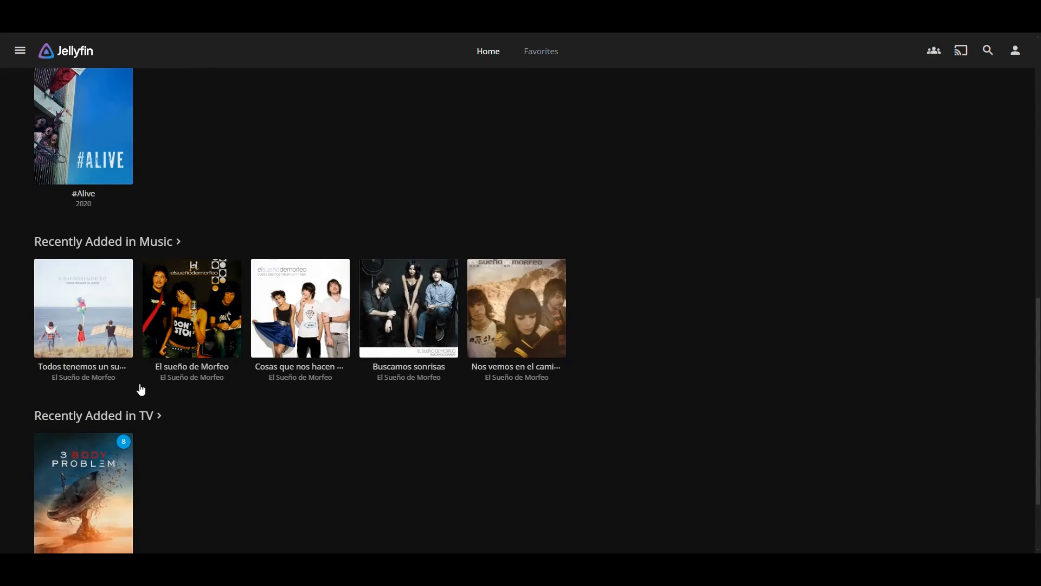
# Test playback of the first album by El Sueño de Morfeo under Recently Added in Music, pausing and stopping it.
pyautogui.click(83, 309)
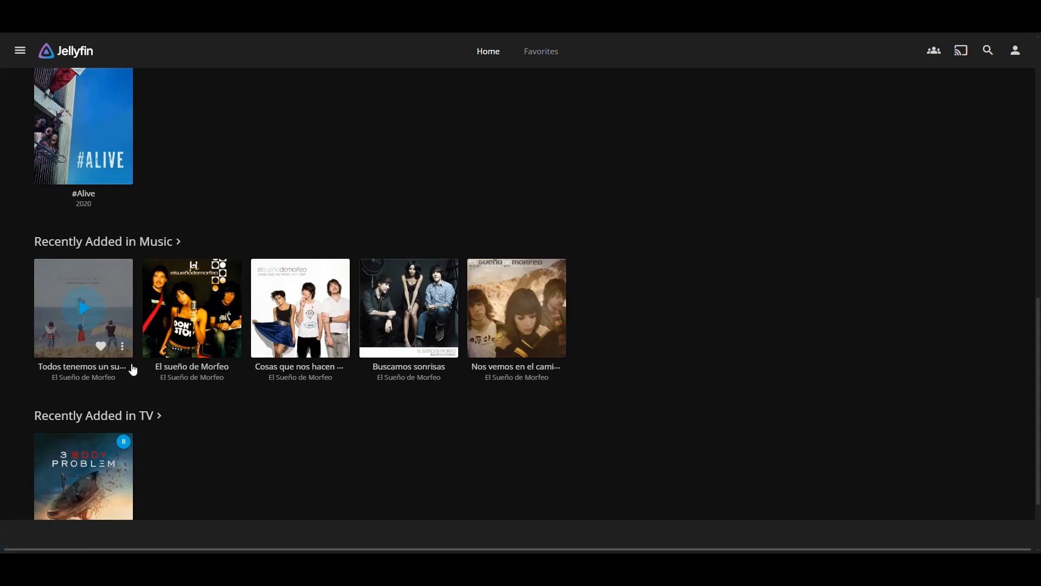
pyautogui.click(478, 536)
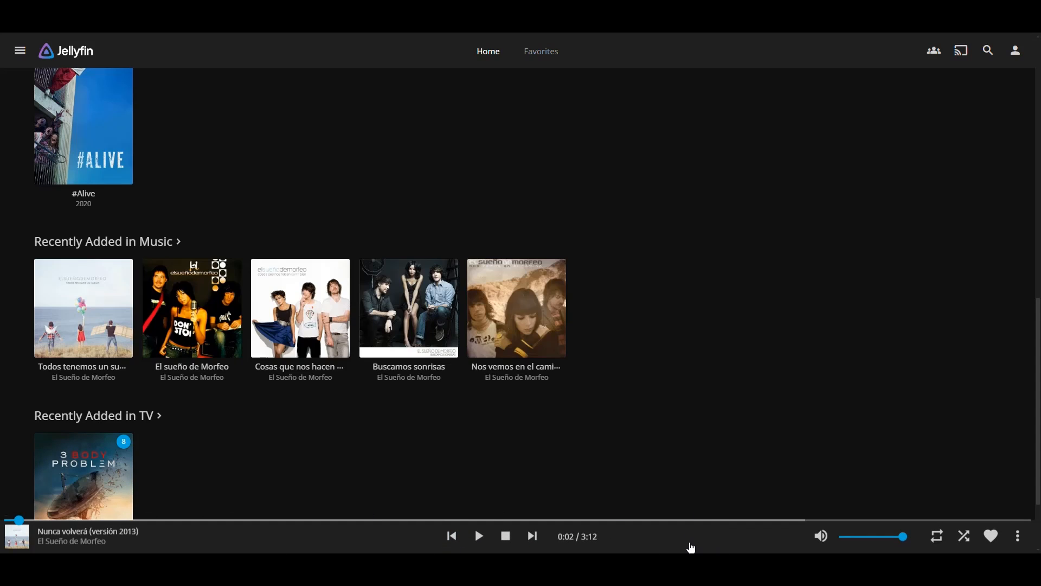
pyautogui.scroll(5, 509, 428)
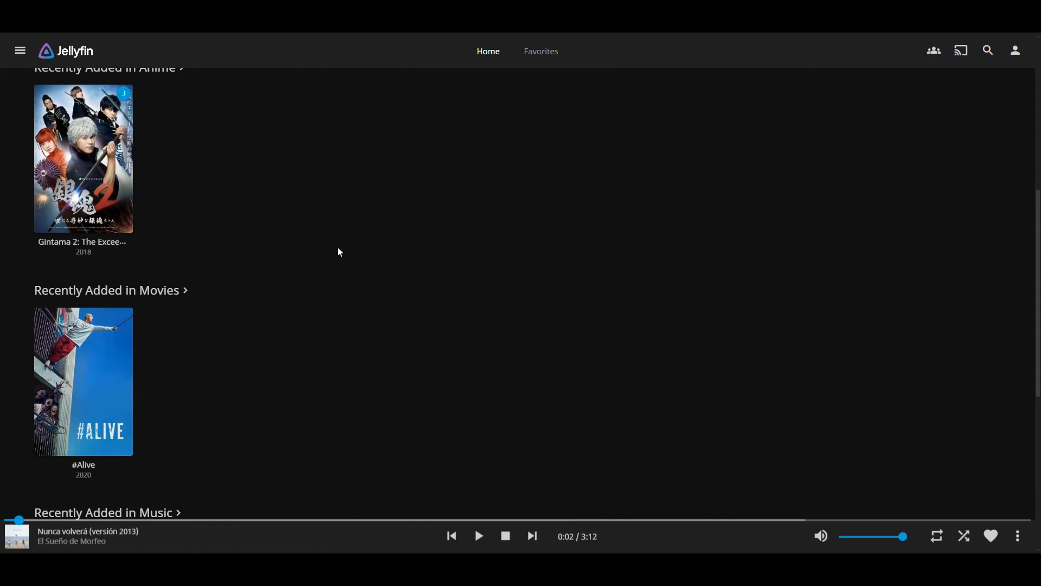
pyautogui.scroll(7, 340, 252)
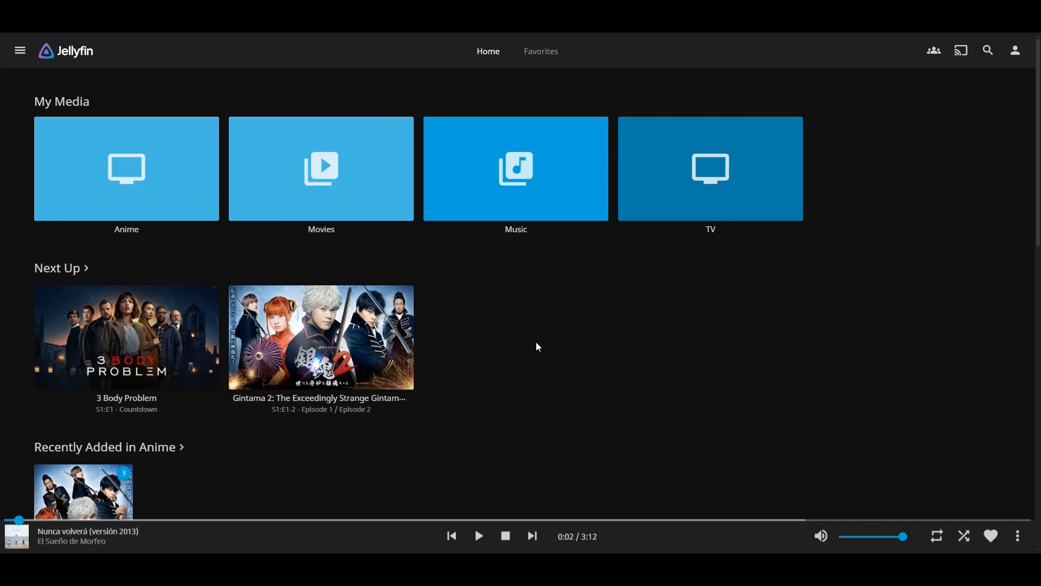
pyautogui.press('Return')
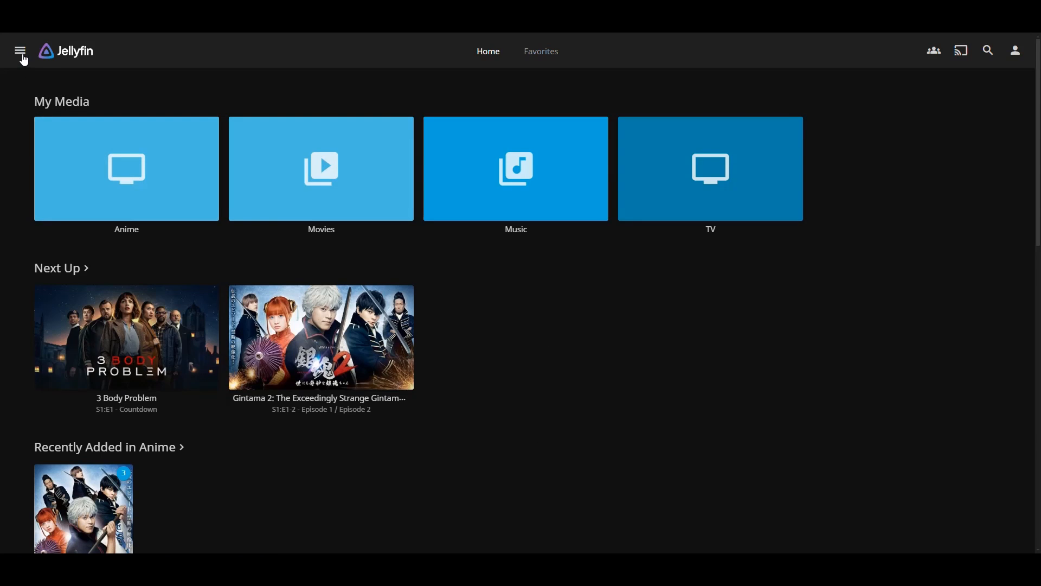
# Open the administration dashboard and review the server name and the server, web and build versions.
pyautogui.click(21, 51)
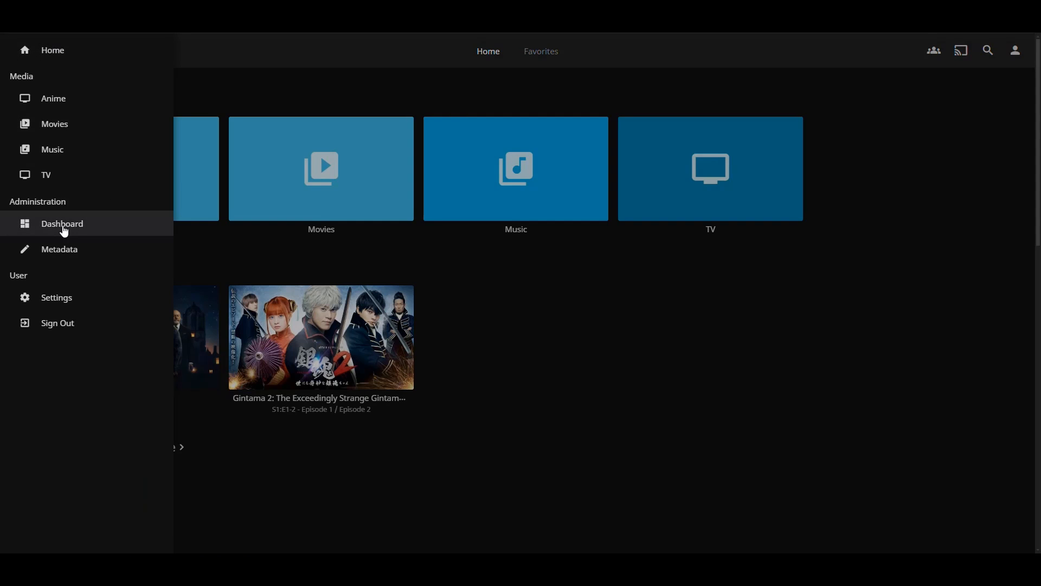
pyautogui.click(61, 228)
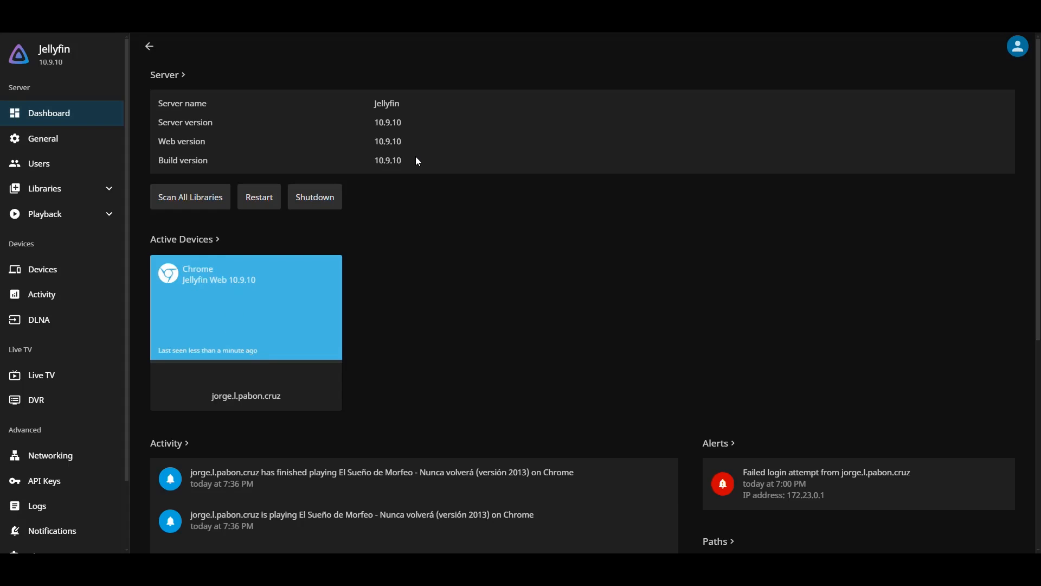
pyautogui.moveTo(422, 161); pyautogui.dragTo(163, 96)
pyautogui.click(547, 229)
# Review the Activity, Alerts and Paths sections of the server dashboard.
pyautogui.scroll(-5, 752, 230)
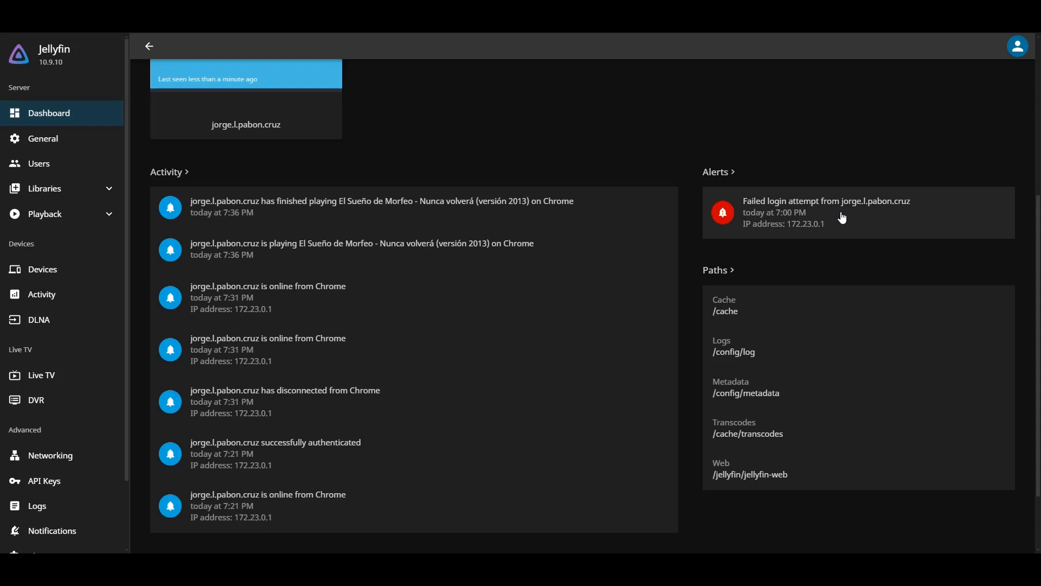
pyautogui.scroll(-1, 842, 217)
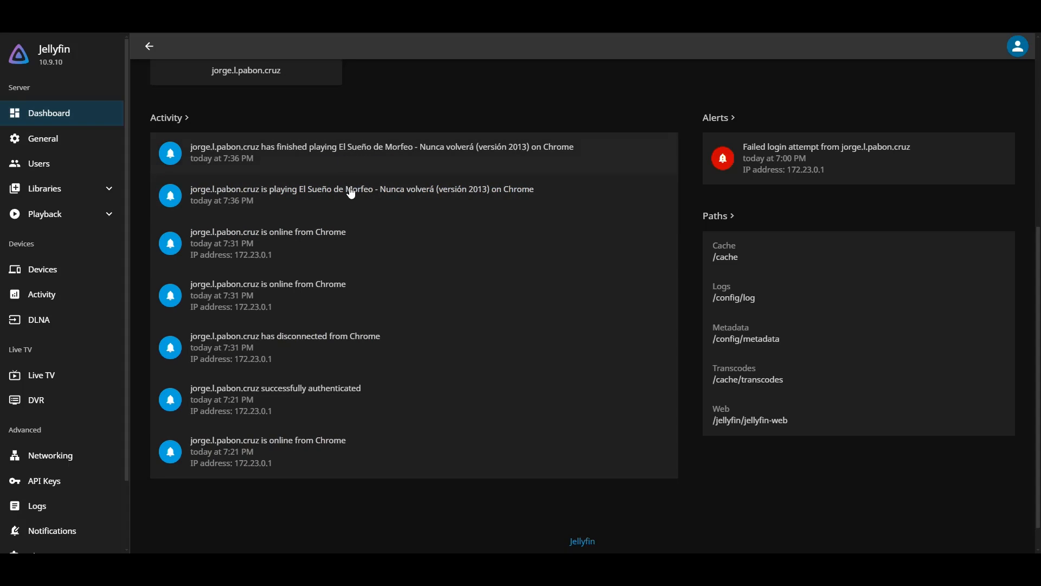
pyautogui.rightClick(378, 149)
pyautogui.click(414, 70)
pyautogui.scroll(-1, 407, 282)
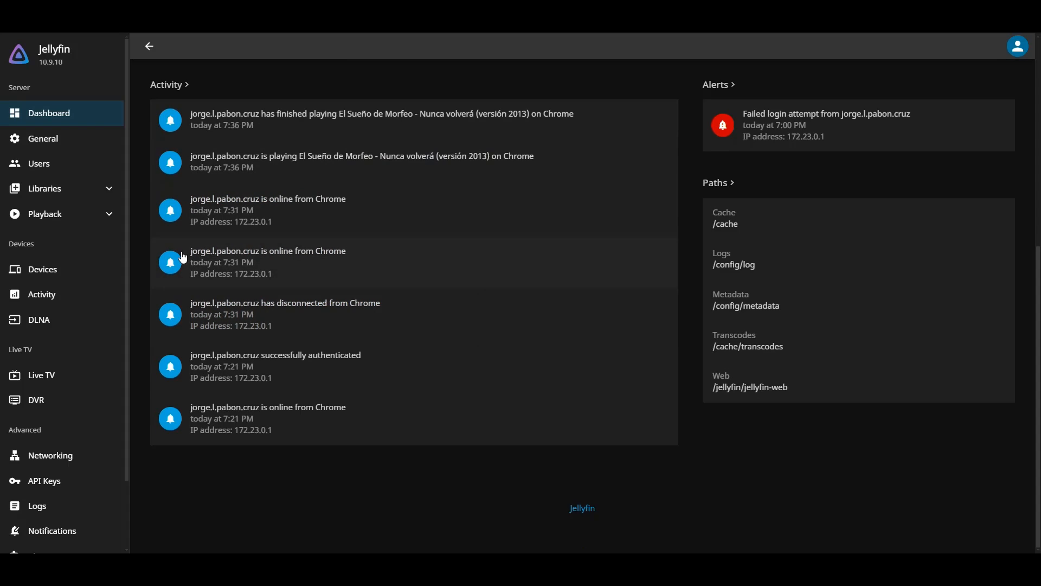
# Open the server's General settings and review the server name and preferred display language.
pyautogui.click(47, 143)
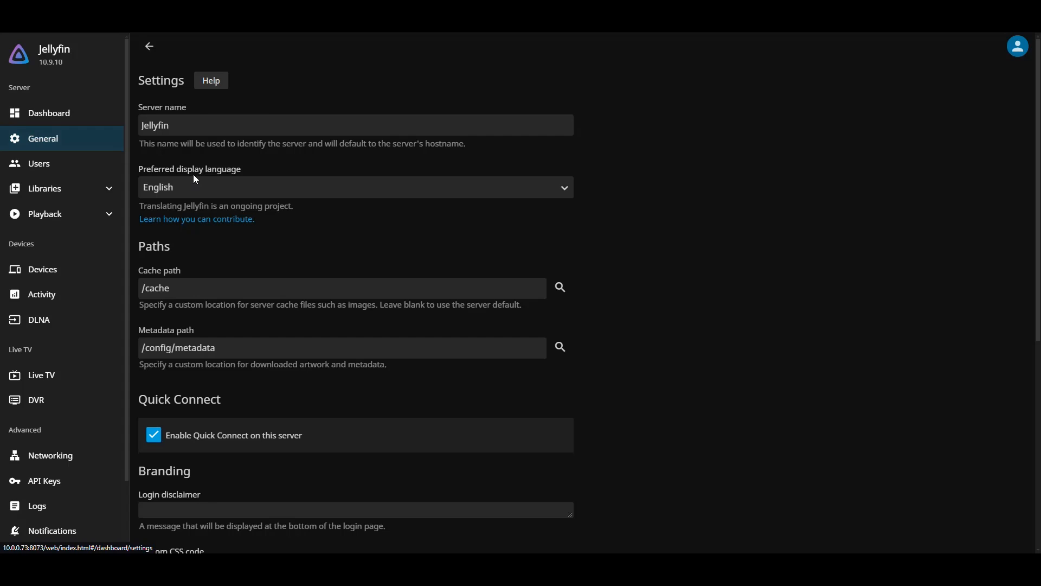
pyautogui.moveTo(198, 125); pyautogui.dragTo(89, 125)
pyautogui.click(653, 157)
pyautogui.scroll(-2, 282, 195)
pyautogui.scroll(1, 168, 125)
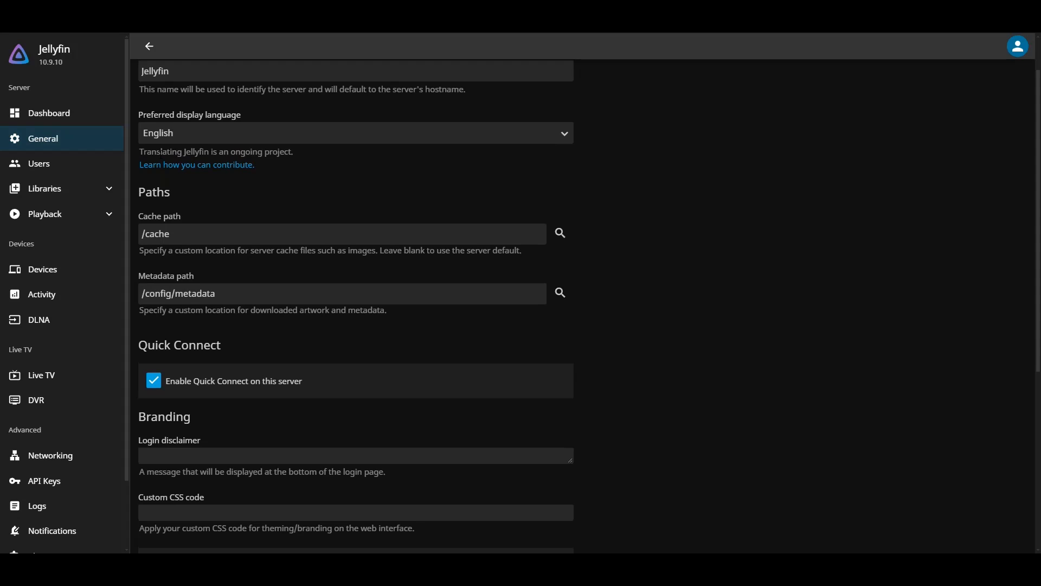
# Review the cache path and metadata path in the General settings.
pyautogui.scroll(-1, 261, 143)
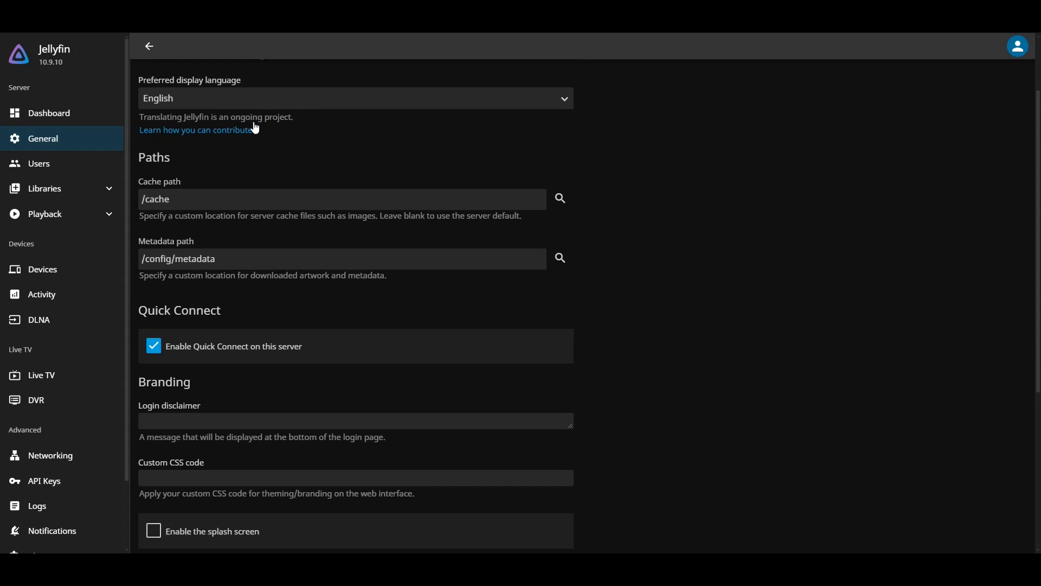
pyautogui.tripleClick(256, 184)
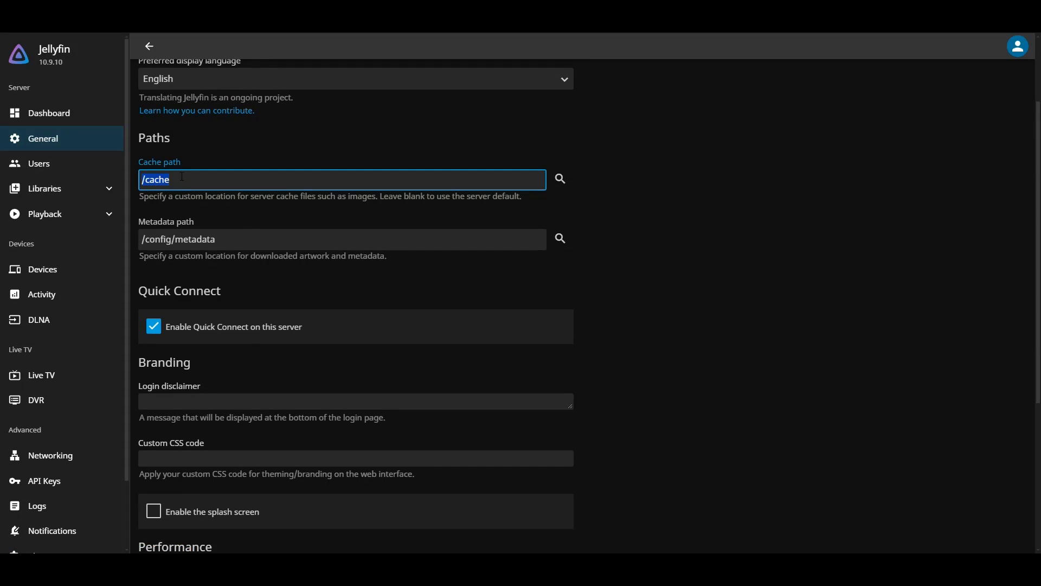
pyautogui.scroll(-2, 258, 187)
pyautogui.moveTo(225, 134); pyautogui.dragTo(135, 131)
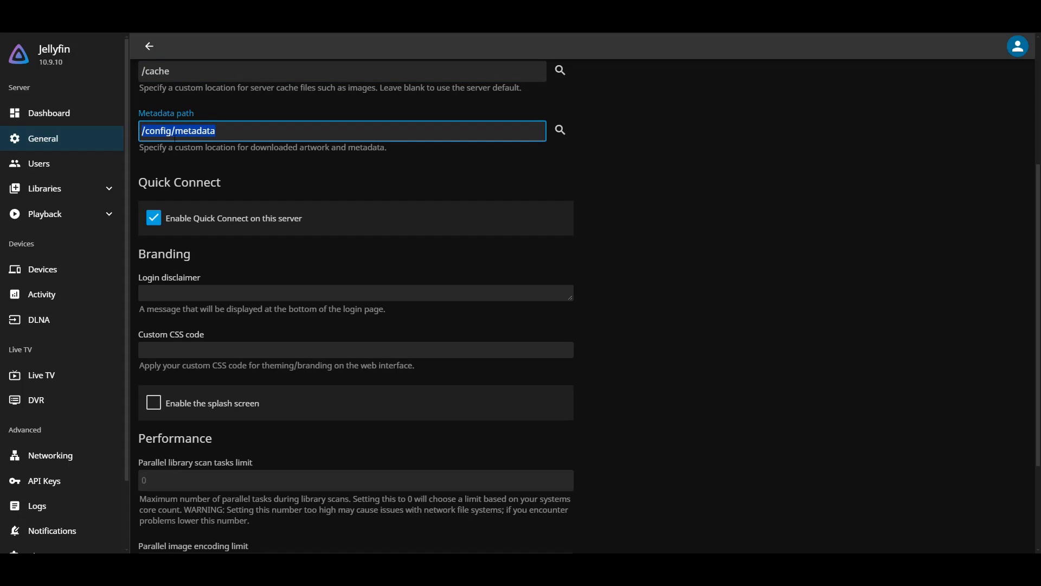
# Review the Quick Connect, login disclaimer, custom CSS, splash screen and performance options in the General settings.
pyautogui.scroll(-2, 195, 170)
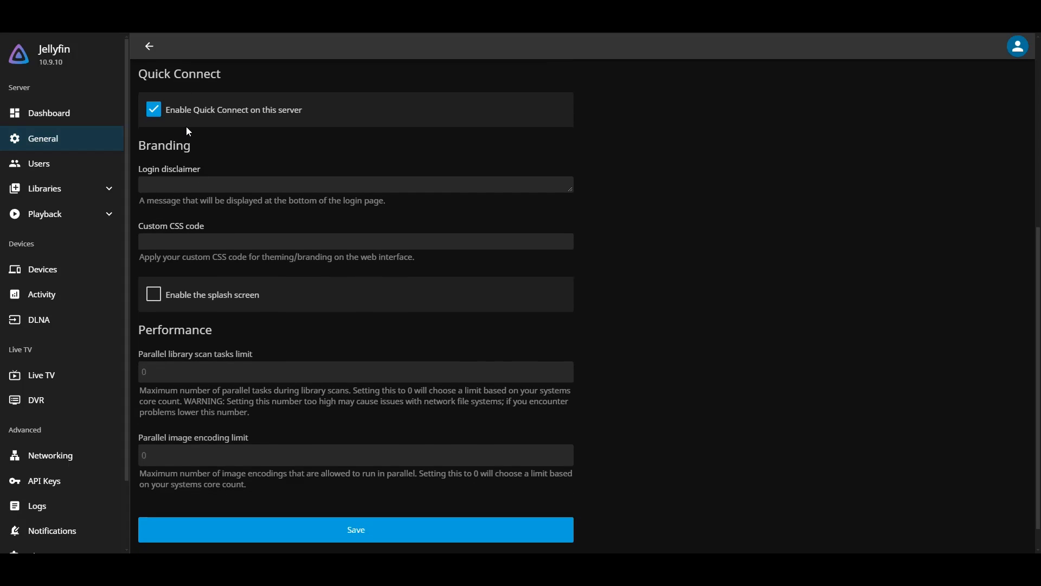
pyautogui.click(183, 188)
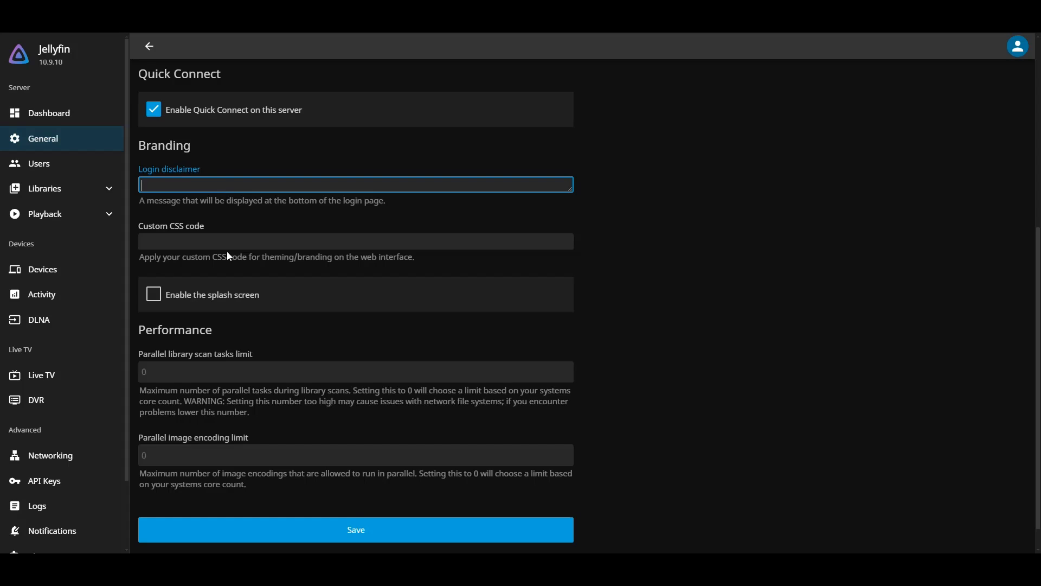
pyautogui.scroll(-1, 281, 239)
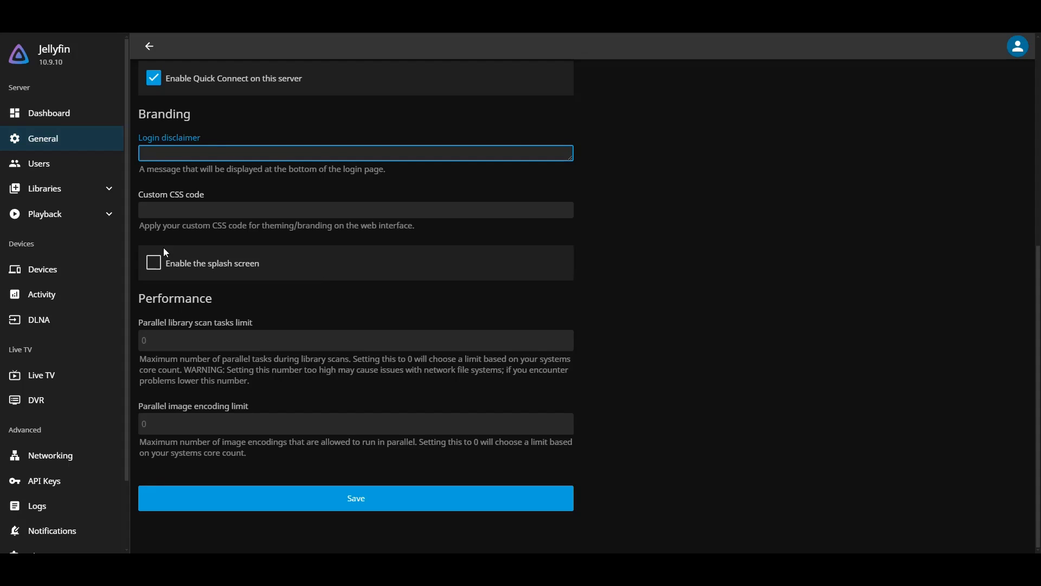
# Review the management options of the existing user account and view the configured media libraries.
pyautogui.click(46, 165)
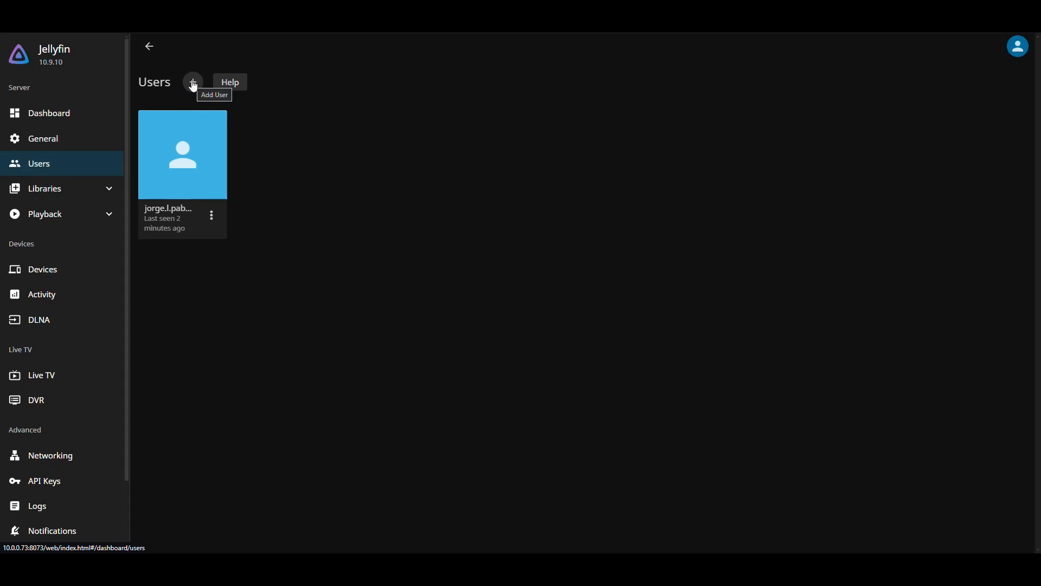
pyautogui.click(212, 217)
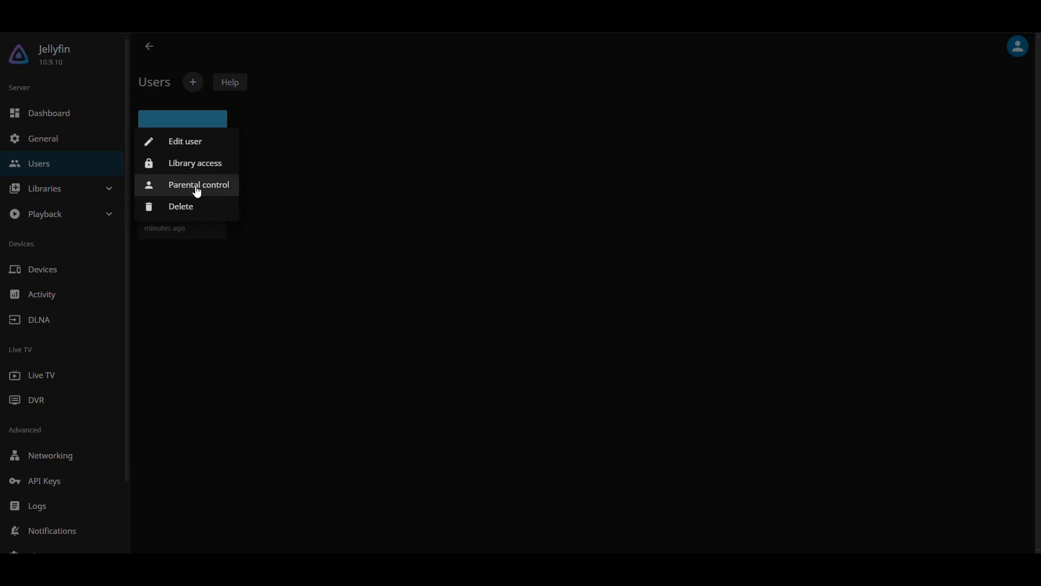
pyautogui.click(287, 242)
pyautogui.click(68, 192)
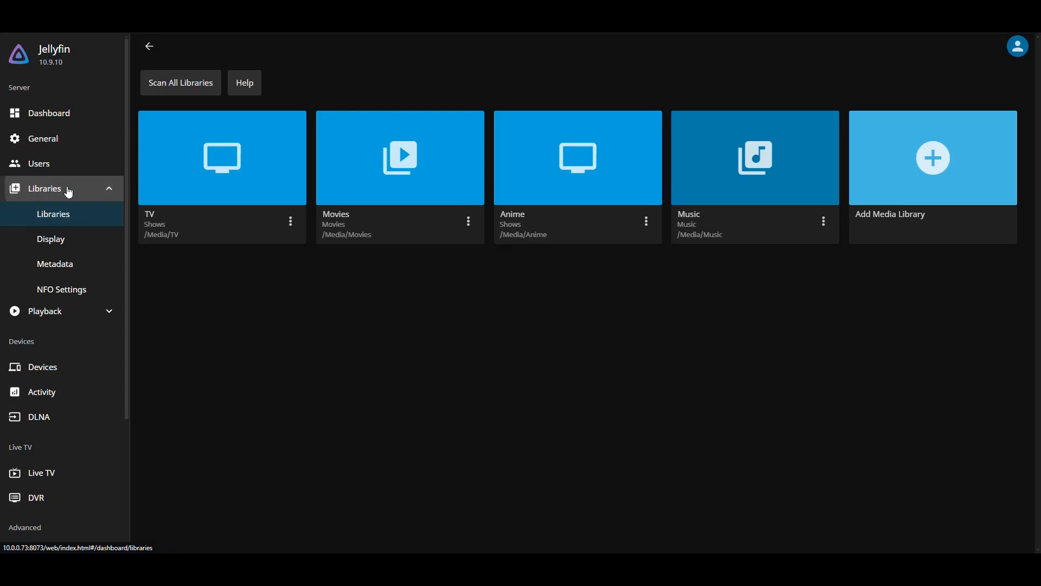
# Open the Transcoding settings, review the hardware acceleration choices while keeping None, and look over the remaining transcoding options.
pyautogui.click(106, 321)
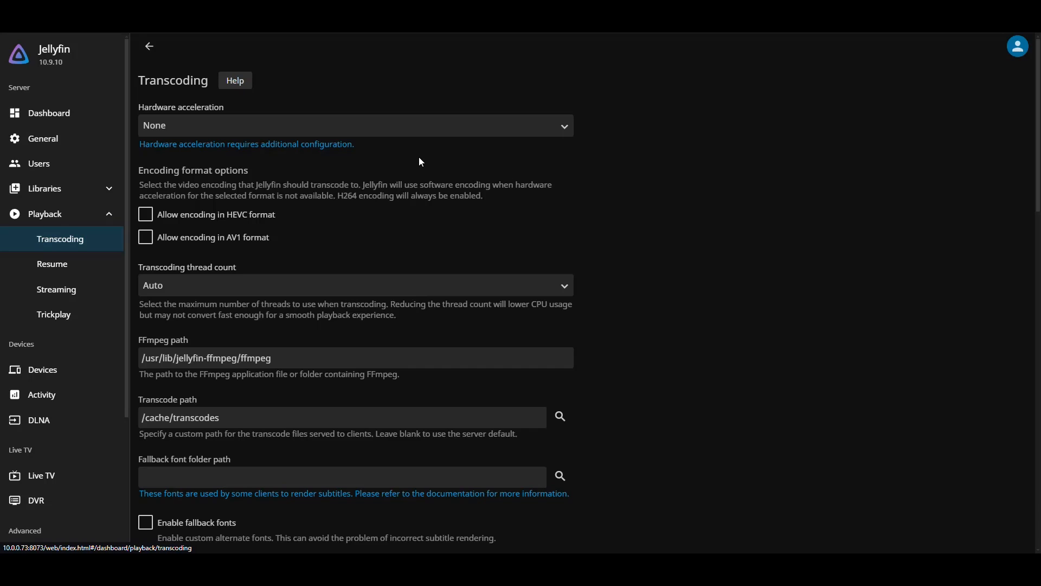
pyautogui.click(402, 128)
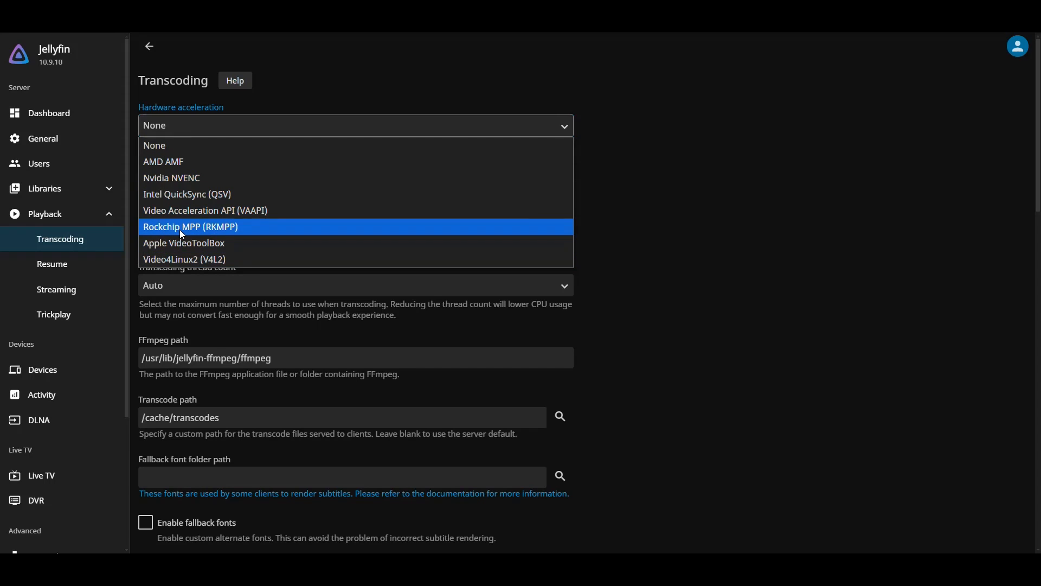
pyautogui.click(330, 145)
pyautogui.scroll(-8, 367, 332)
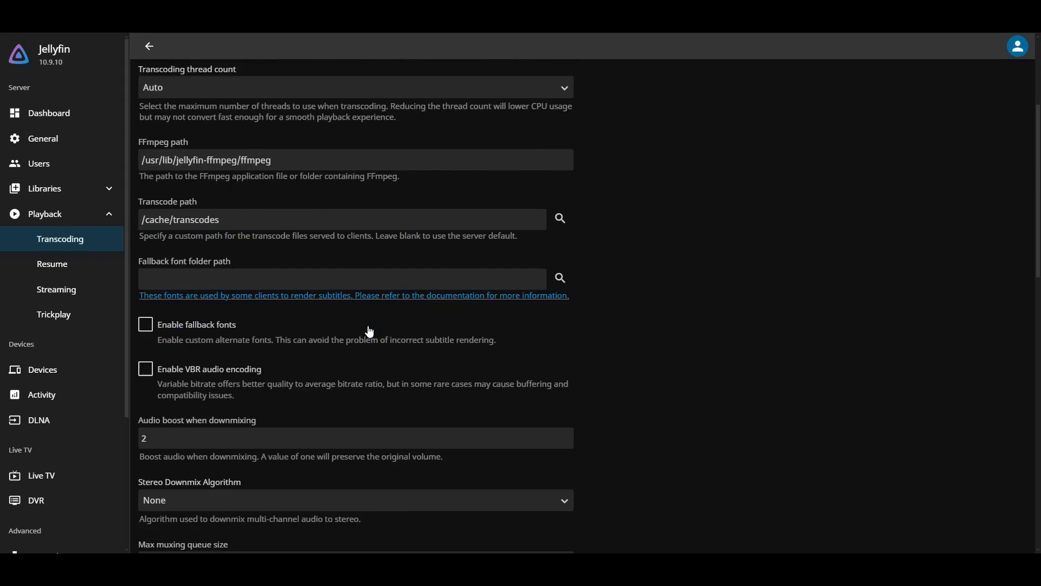
pyautogui.scroll(8, 364, 339)
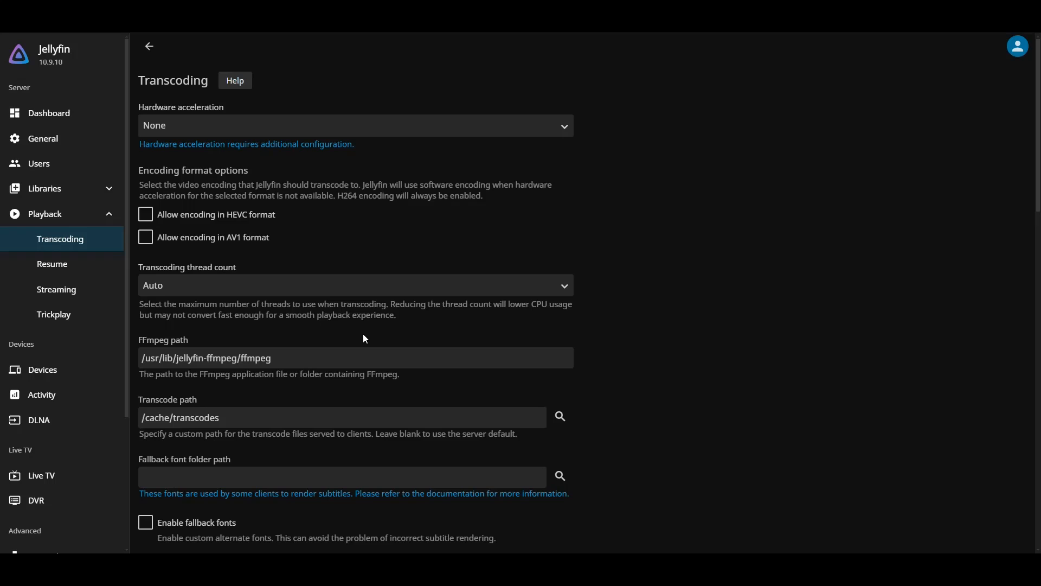
# Review the Resume, Streaming and Trickplay playback settings.
pyautogui.click(61, 266)
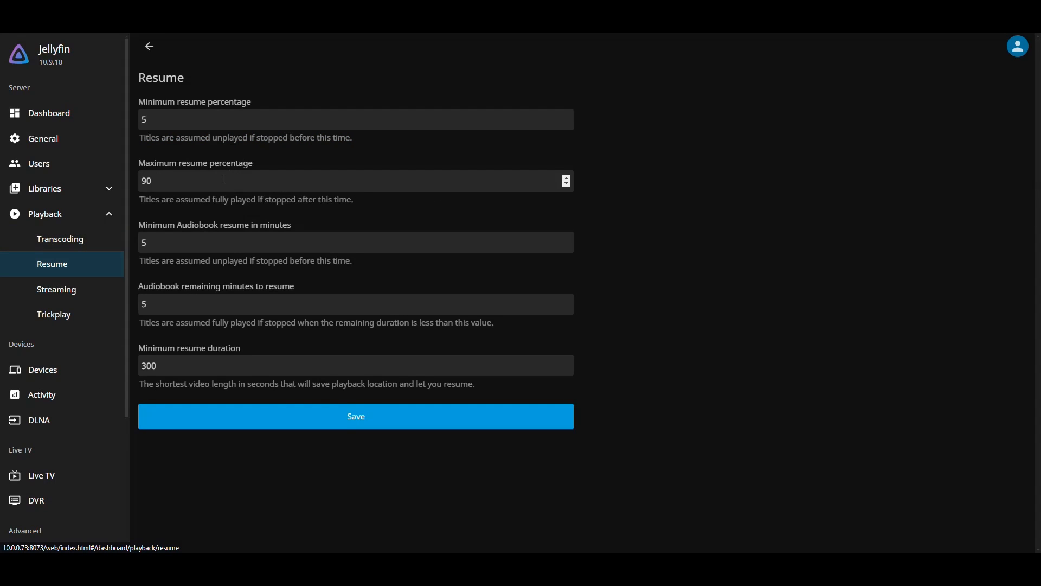
pyautogui.click(64, 289)
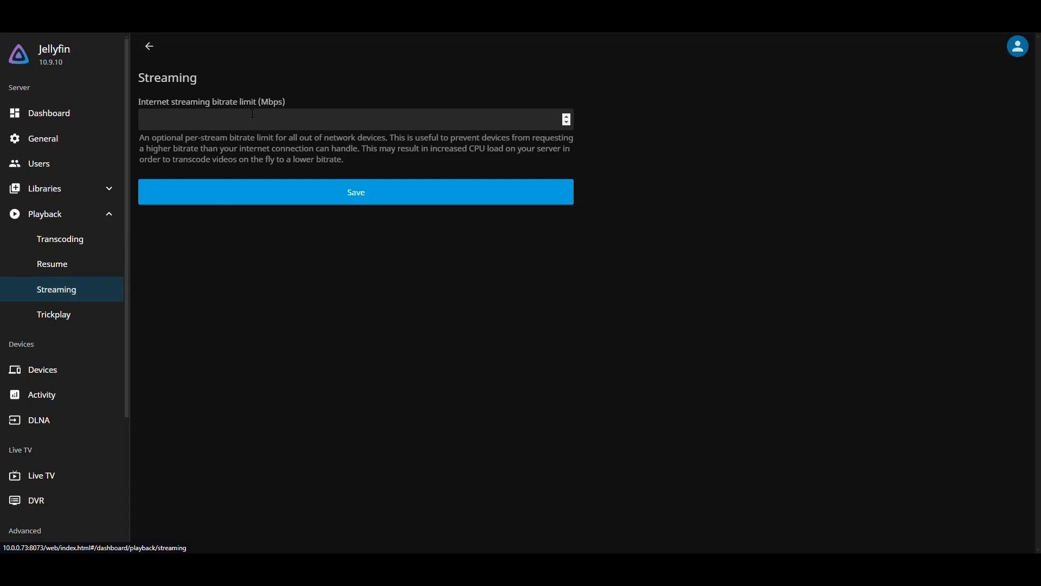
pyautogui.click(196, 120)
pyautogui.click(53, 319)
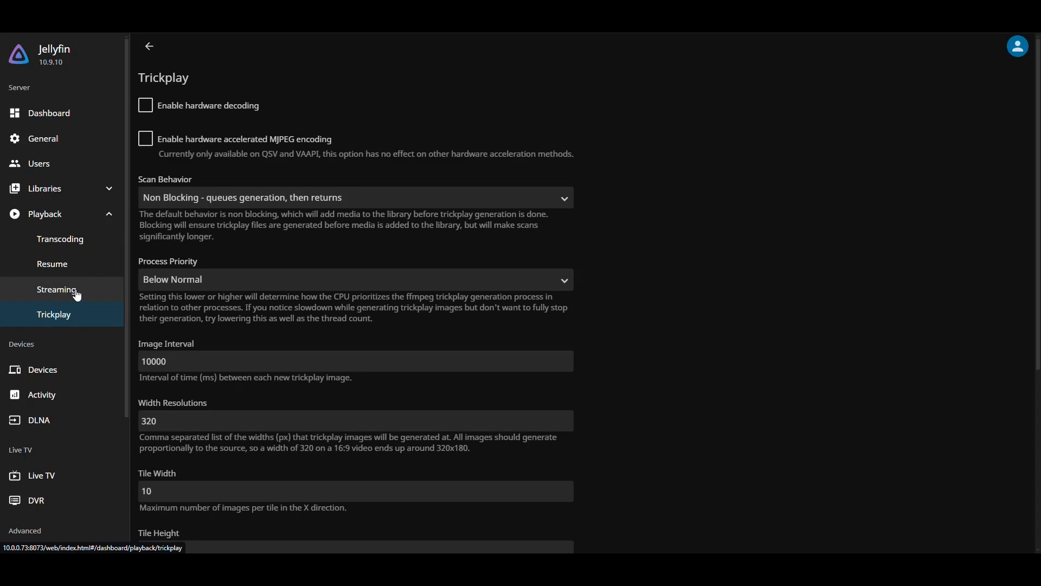
# Check the connected devices and examine the activity log, including the IP address of the most recent SessionStarted entry.
pyautogui.click(51, 368)
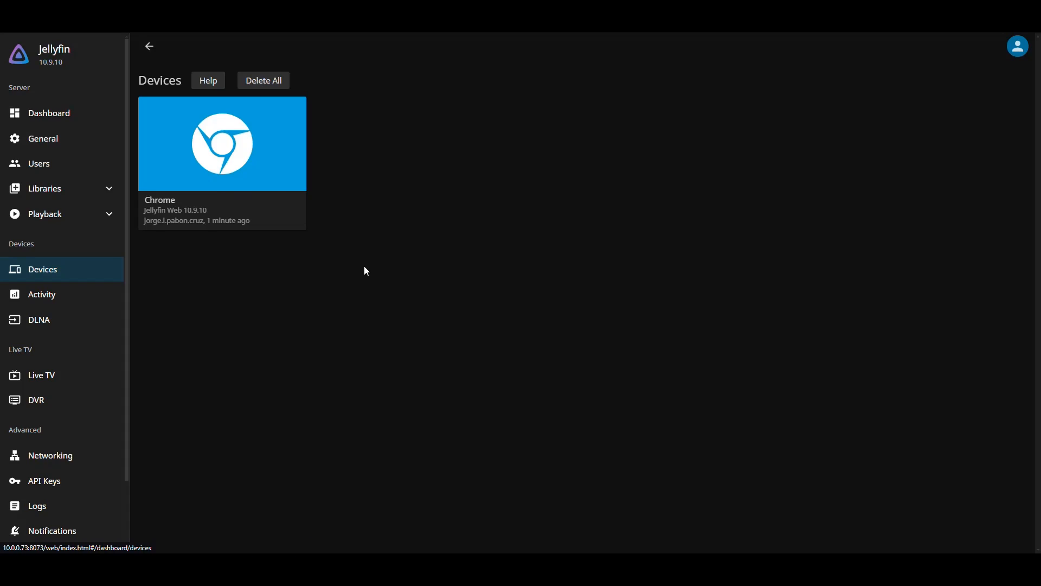
pyautogui.click(43, 297)
pyautogui.scroll(-5, 569, 248)
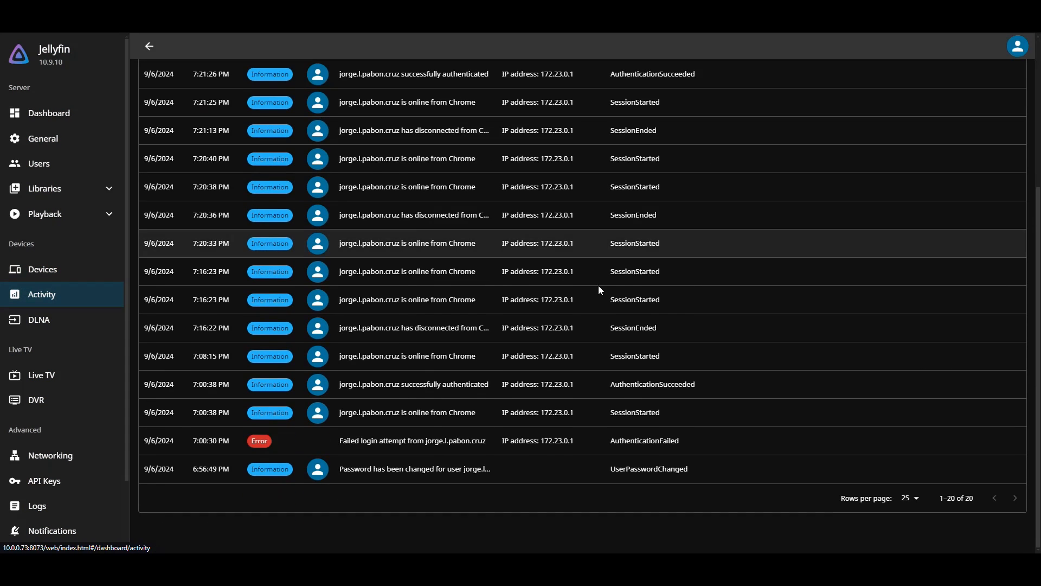
pyautogui.scroll(5, 596, 295)
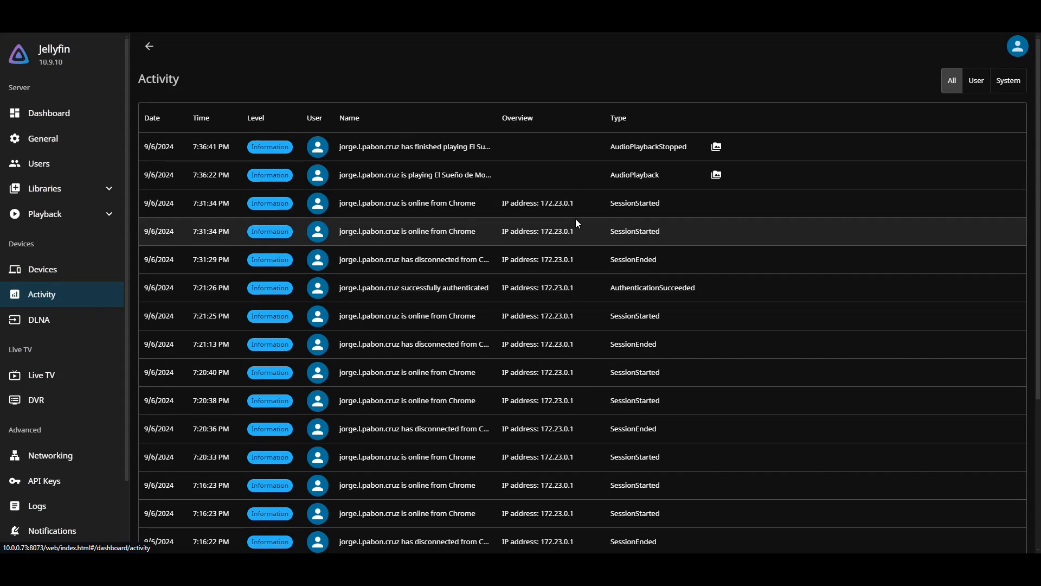
pyautogui.click(572, 209)
pyautogui.moveTo(556, 203); pyautogui.dragTo(542, 203)
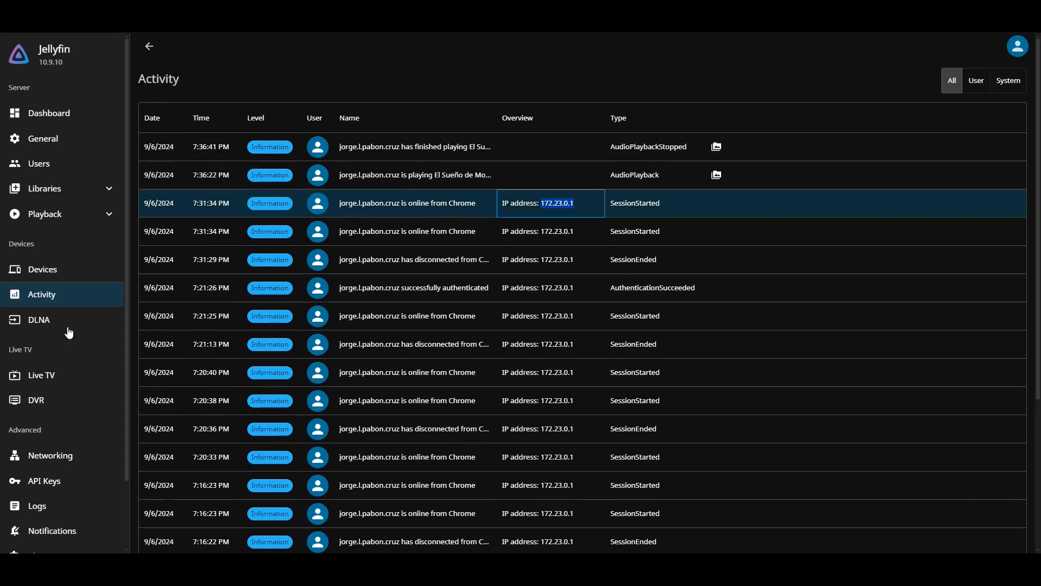
# Review the DLNA page, the Live TV tuner and guide provider options, and the DVR recording settings.
pyautogui.click(41, 323)
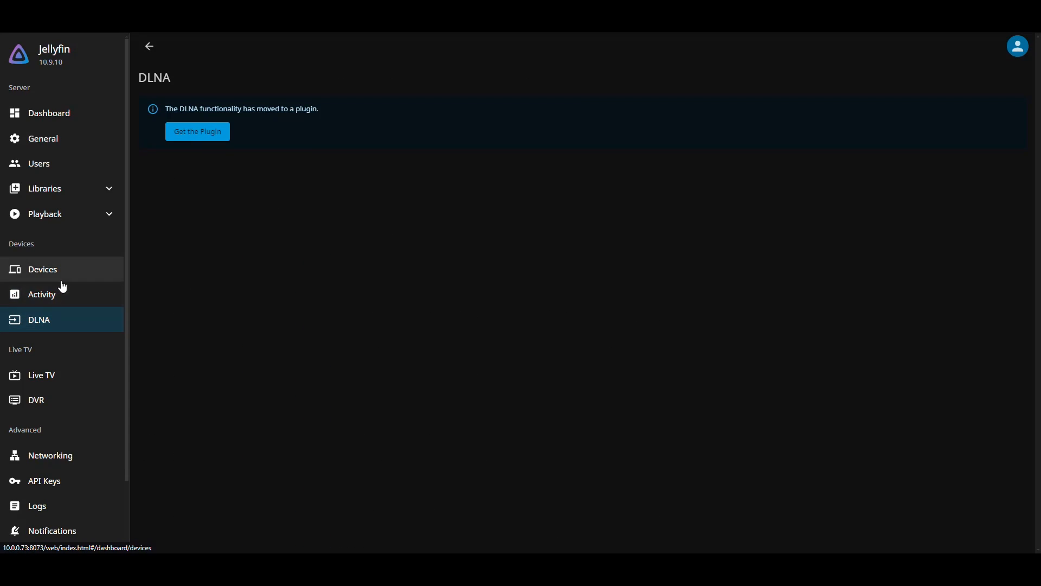
pyautogui.scroll(-2, 60, 282)
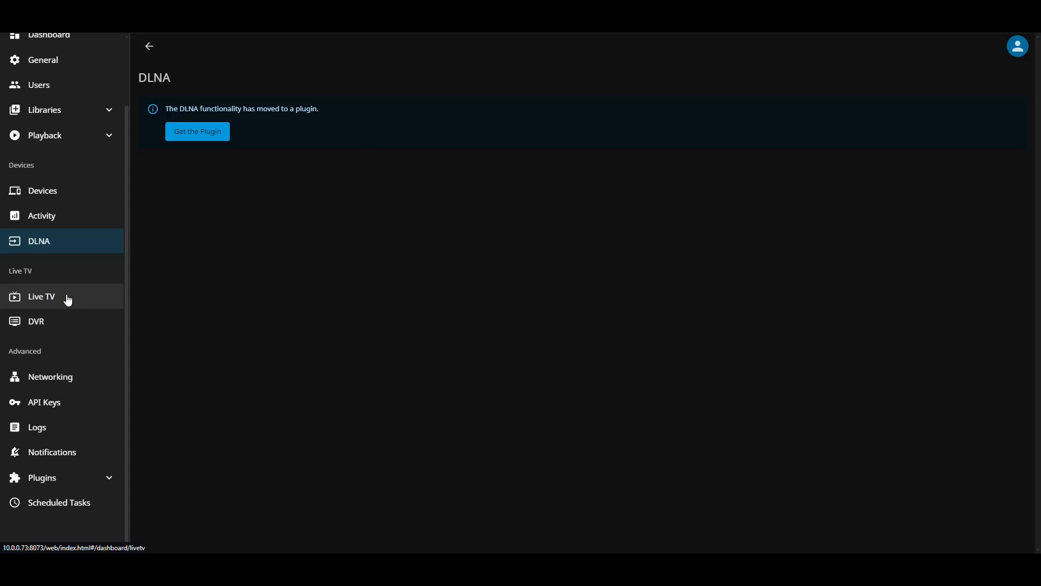
pyautogui.click(66, 302)
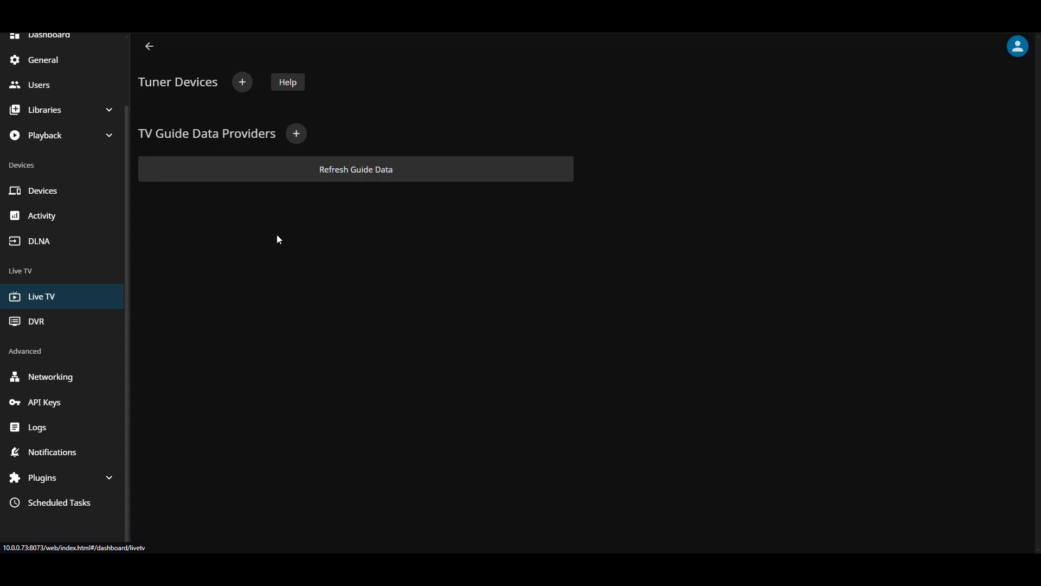
pyautogui.click(33, 321)
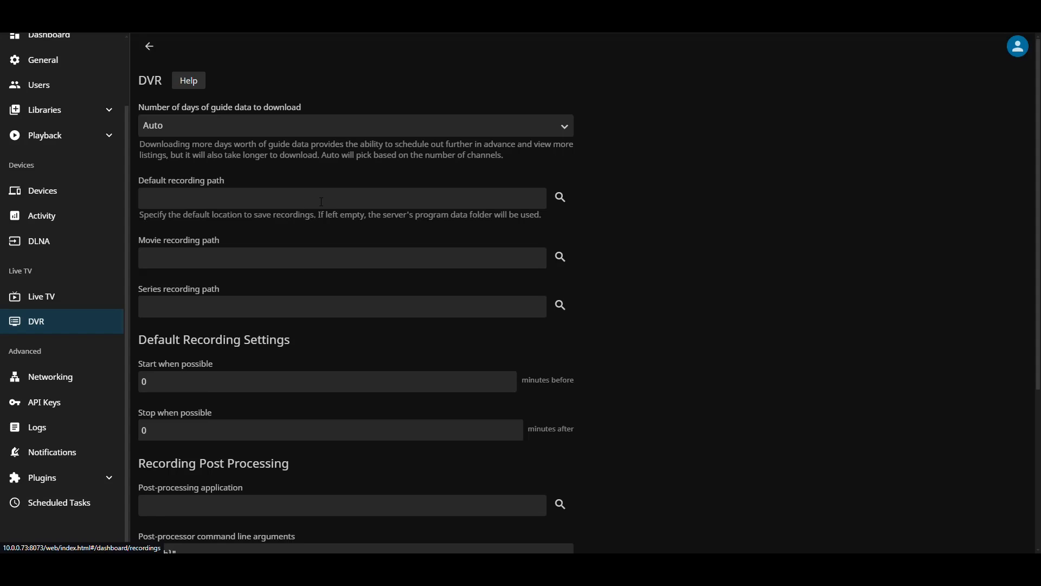
pyautogui.scroll(-5, 307, 227)
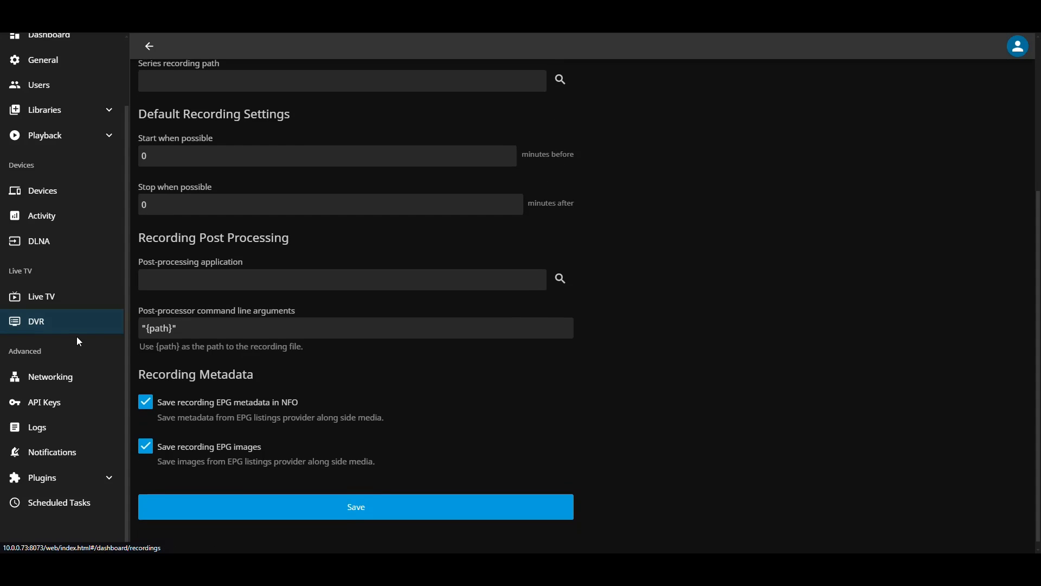
# Examine the Networking settings, including the local HTTP port number, HTTPS options and remote access settings, without changing them.
pyautogui.click(63, 378)
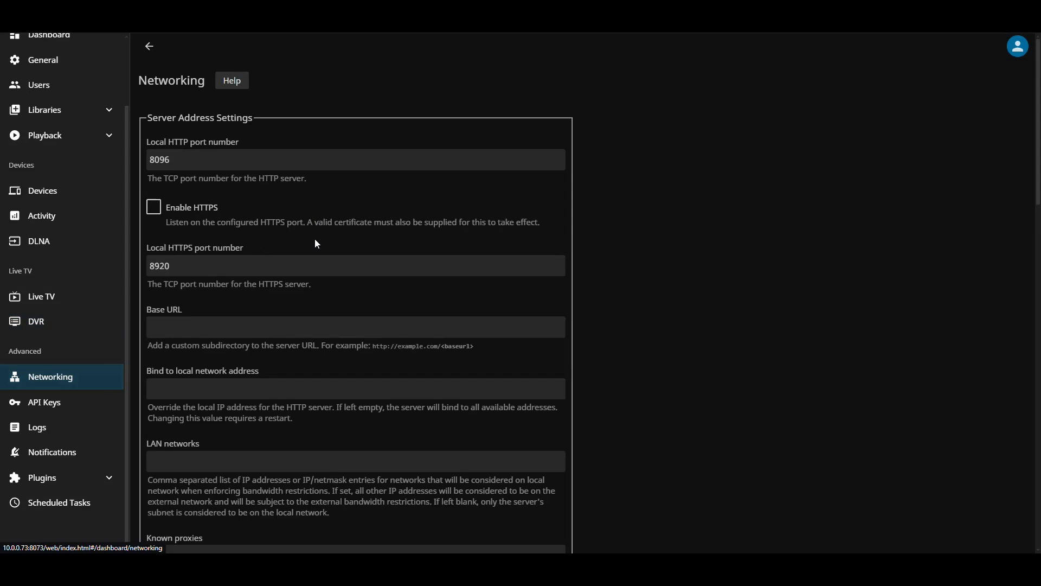
pyautogui.doubleClick(233, 160)
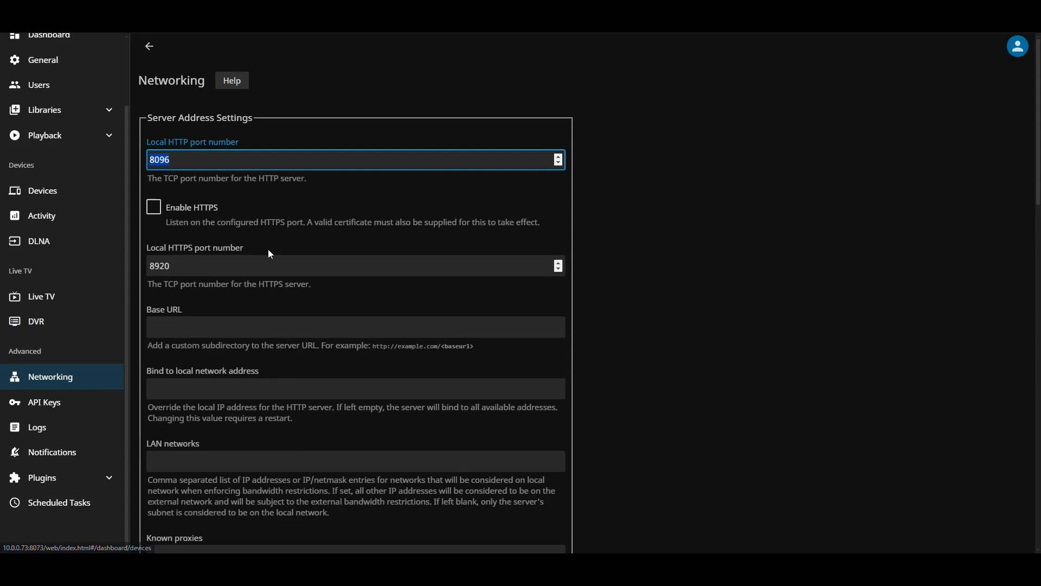
pyautogui.scroll(-2, 285, 218)
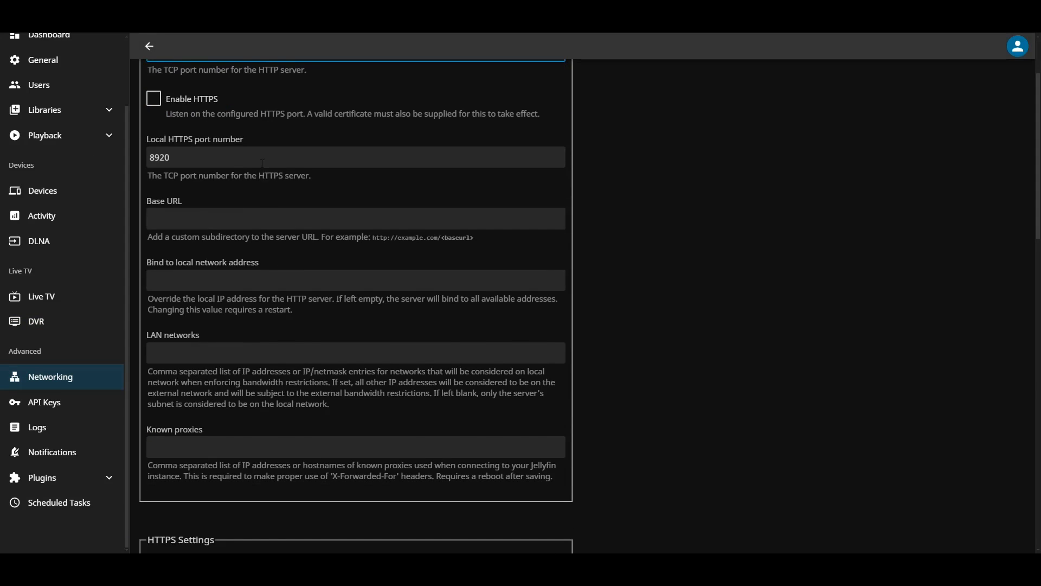
pyautogui.scroll(-3, 262, 168)
pyautogui.scroll(-5, 326, 347)
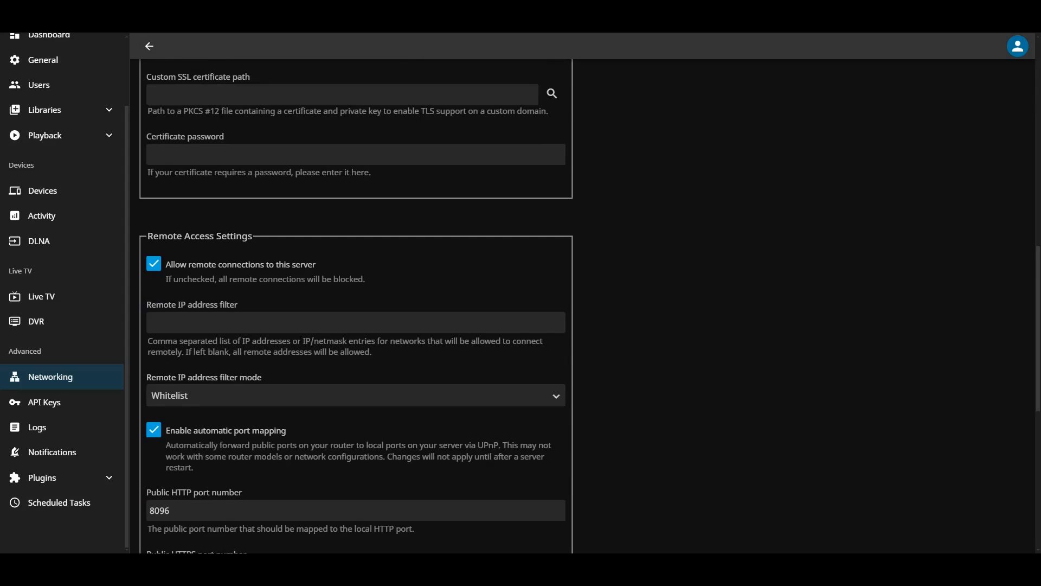
pyautogui.scroll(10, 301, 336)
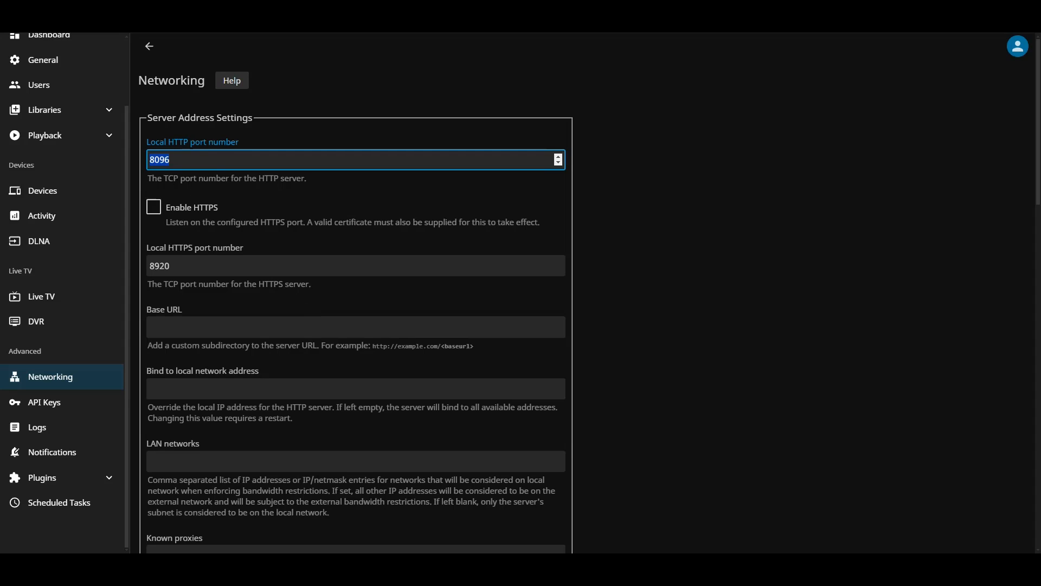
pyautogui.moveTo(325, 182); pyautogui.dragTo(135, 180)
pyautogui.click(349, 190)
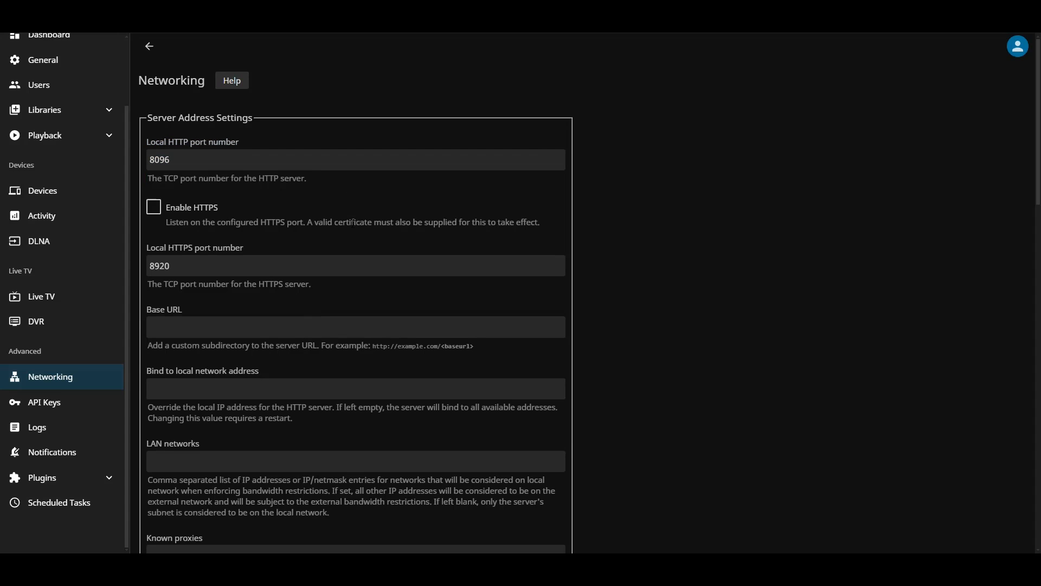
# Check the API Keys page and the server logs, viewing the contents of log_20240906.log and returning to the log list.
pyautogui.click(63, 400)
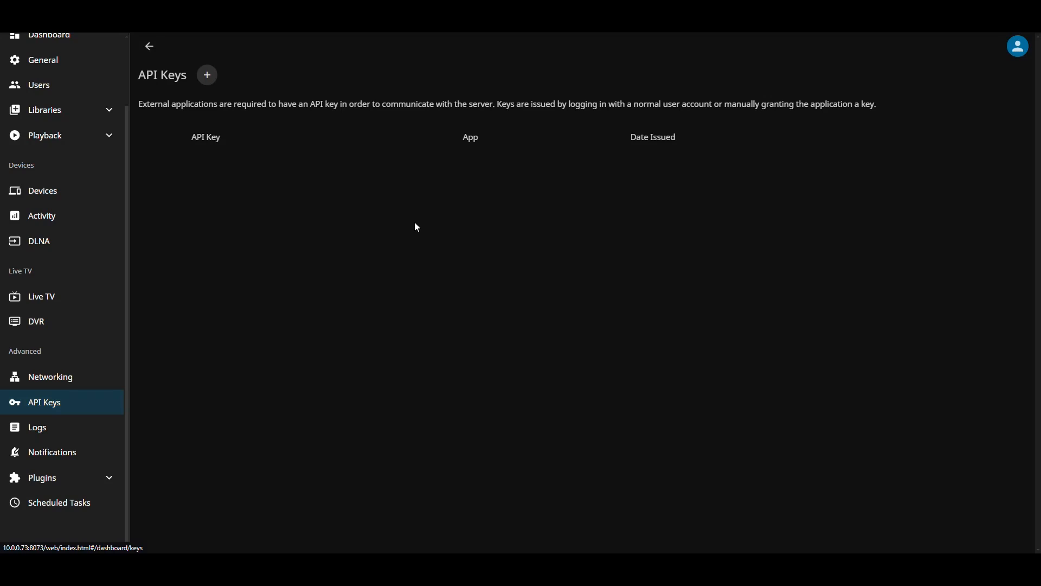
pyautogui.click(35, 431)
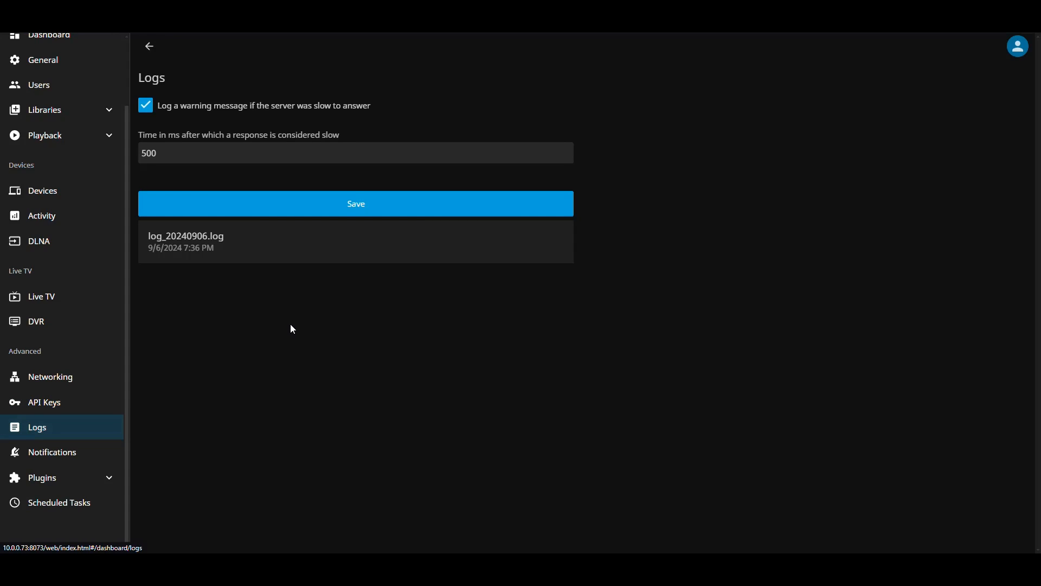
pyautogui.click(231, 247)
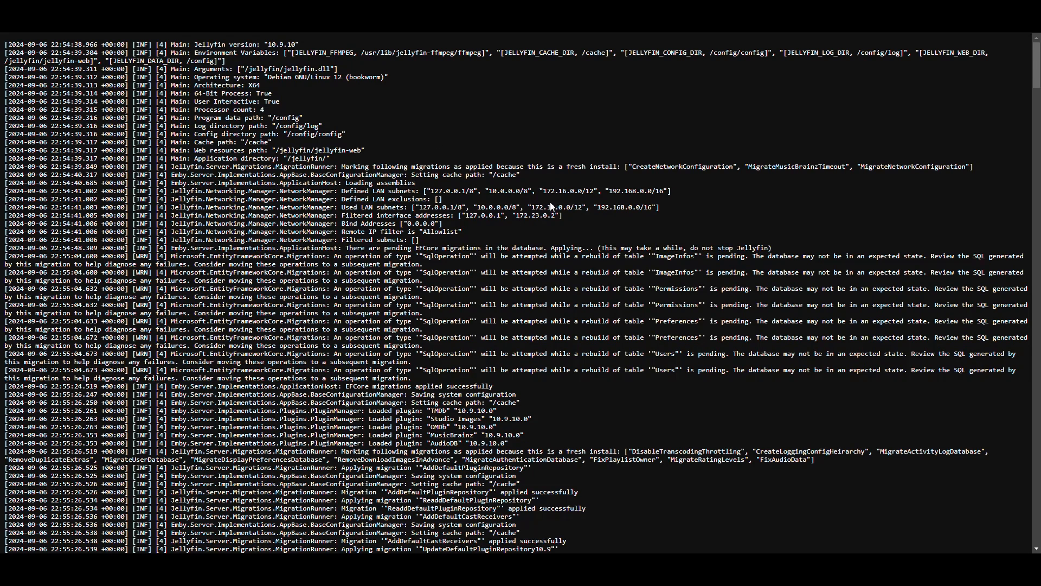
pyautogui.hotkey('alt', 'Left')
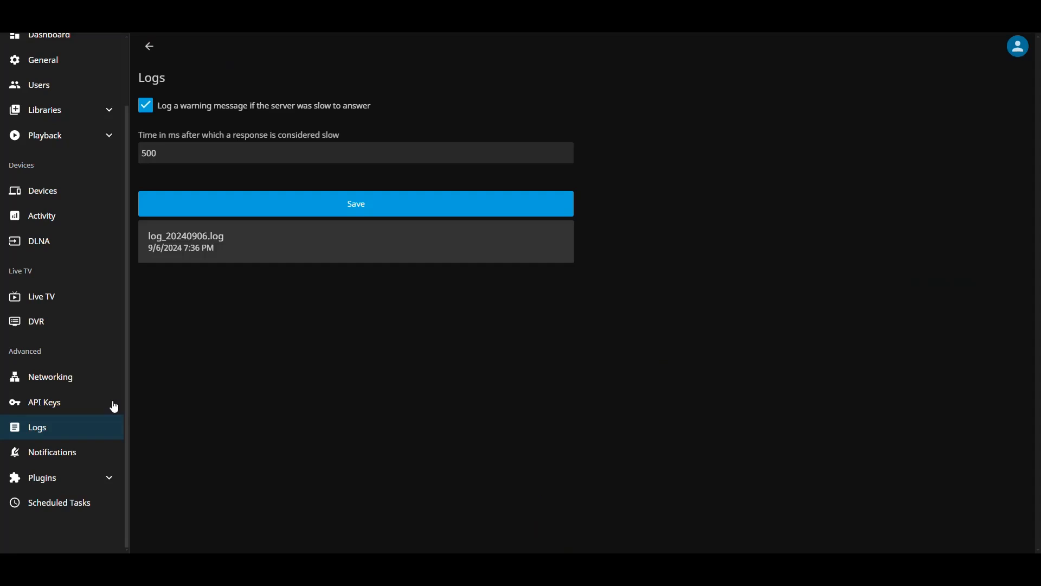
# View the Notifications page and look through the installed plugins, the full plugin catalog and the plugin repositories.
pyautogui.click(56, 453)
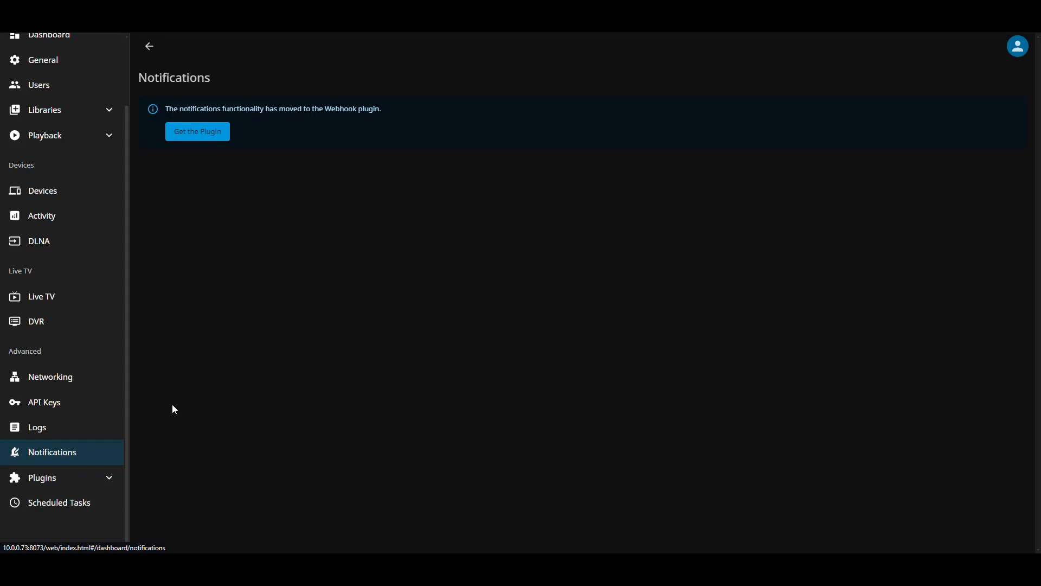
pyautogui.click(105, 479)
pyautogui.scroll(-2, 87, 417)
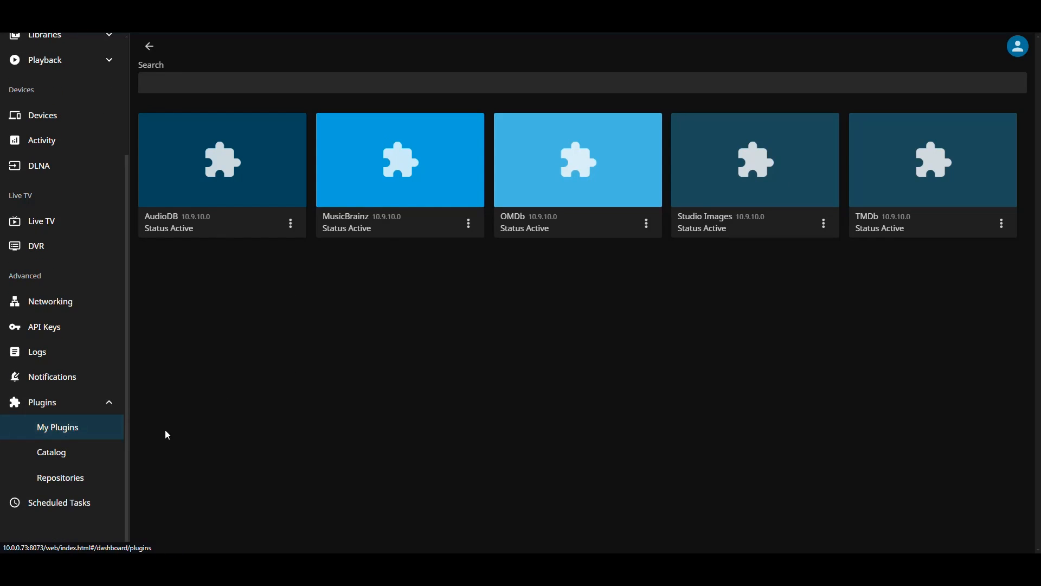
pyautogui.click(51, 452)
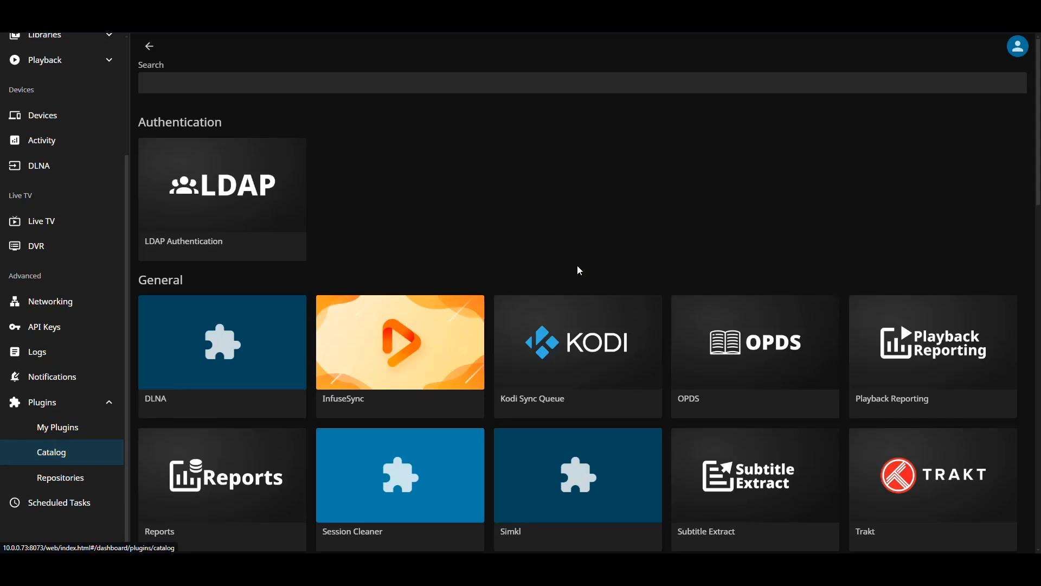
pyautogui.scroll(-7, 579, 270)
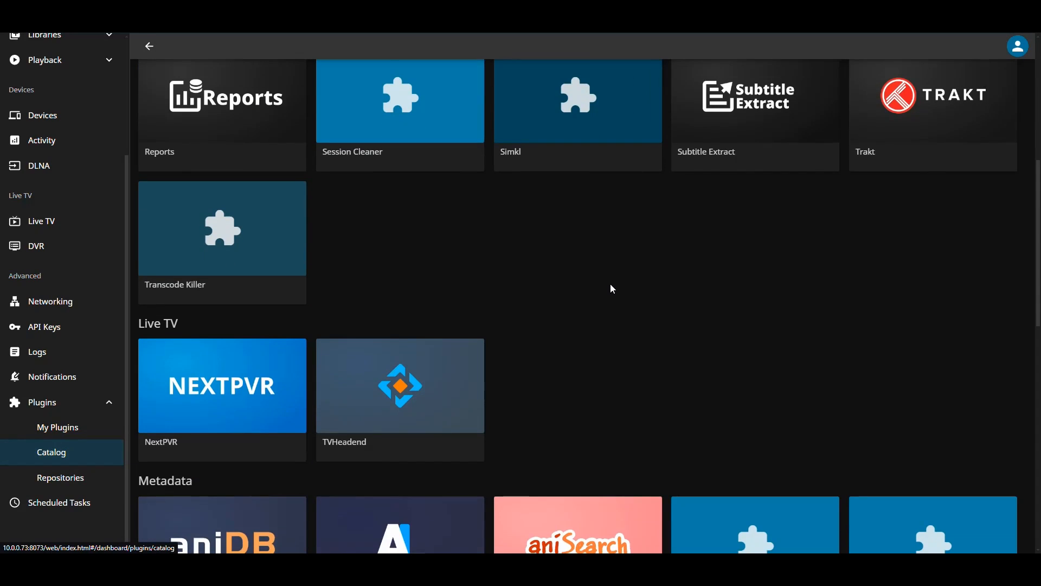
pyautogui.scroll(-12, 612, 288)
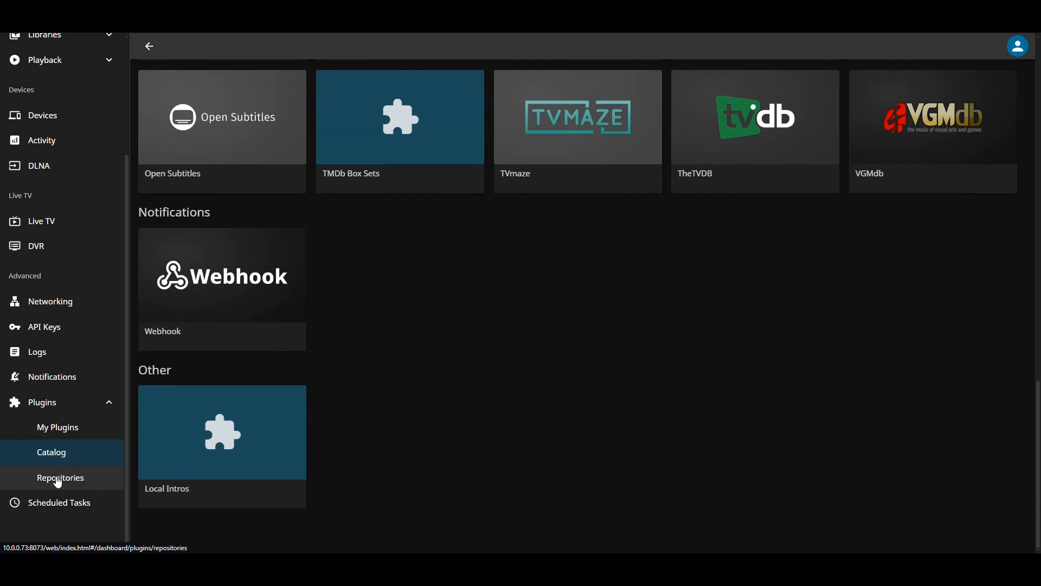
pyautogui.click(58, 480)
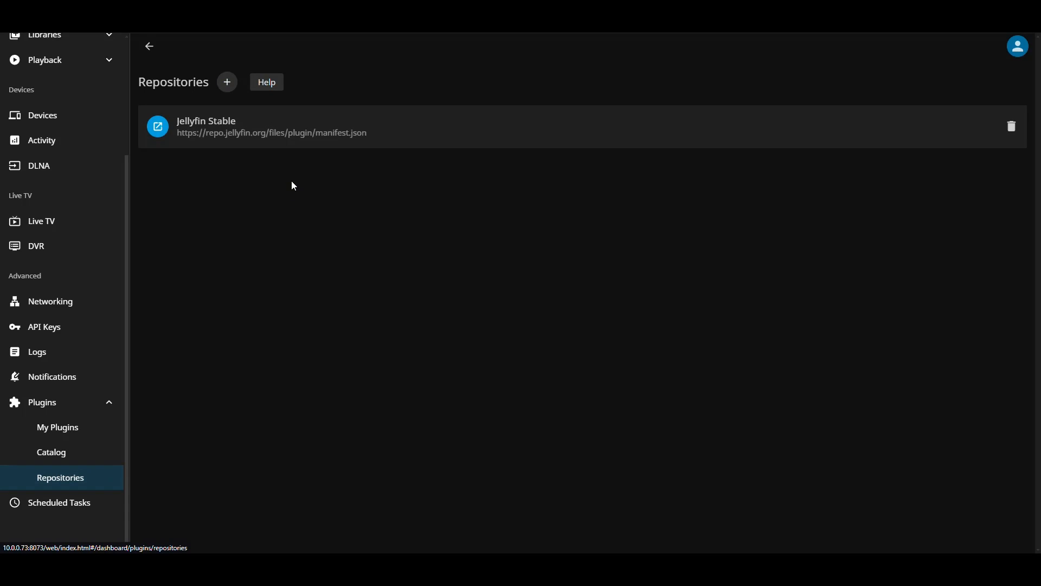
# Review the Scheduled Tasks for the application, library and maintenance.
pyautogui.click(58, 502)
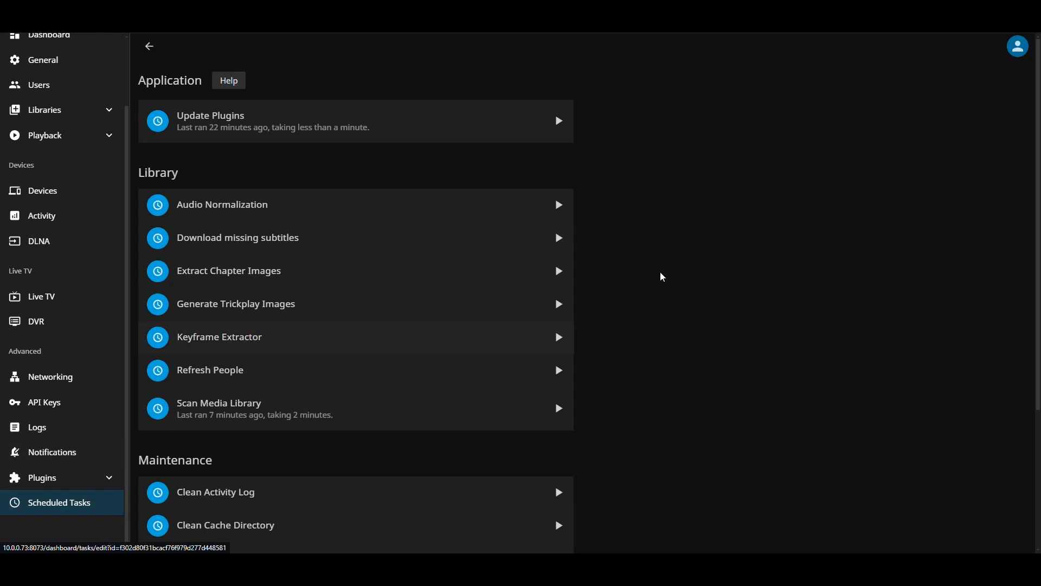
pyautogui.scroll(-2, 656, 250)
pyautogui.scroll(-3, 659, 238)
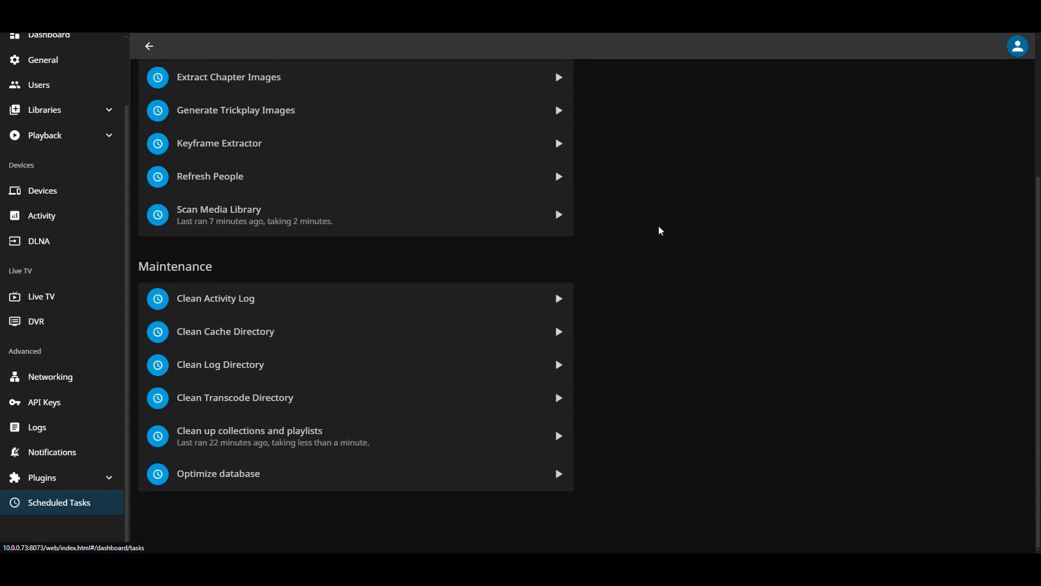
pyautogui.scroll(2, 658, 226)
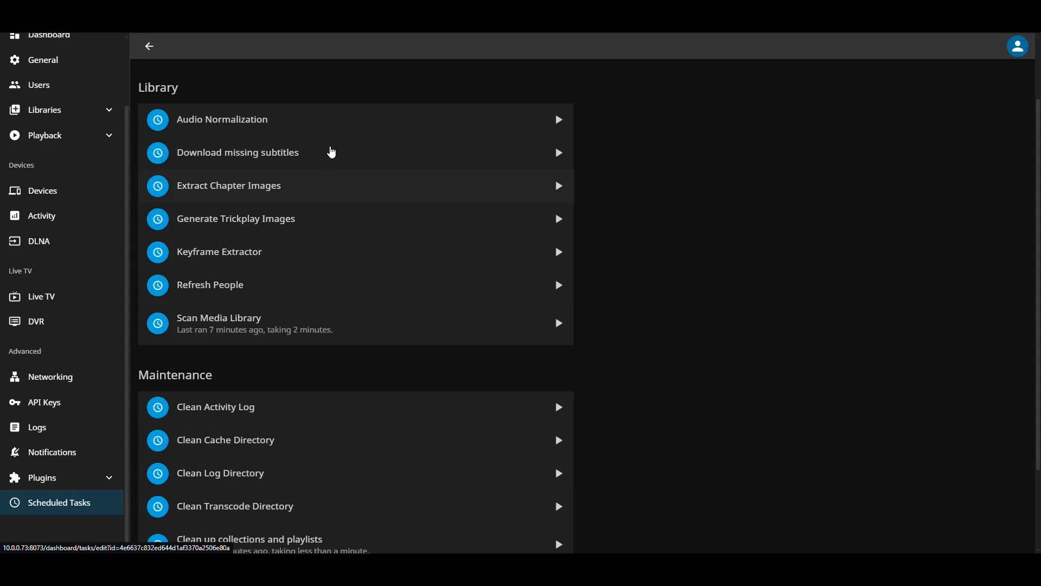
pyautogui.scroll(2, 332, 390)
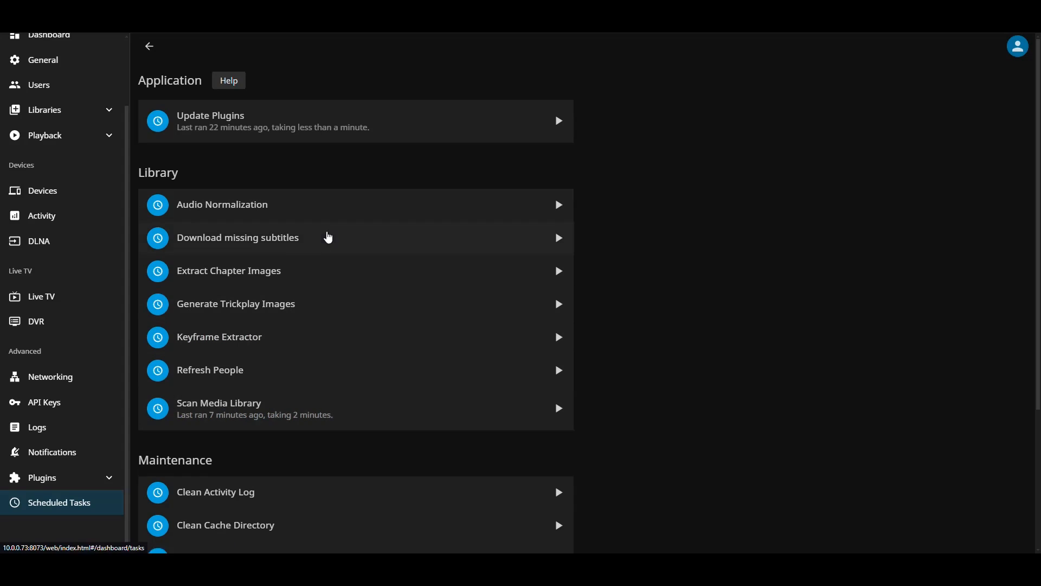
# Leave the administration dashboard for the Jellyfin home page and close the navigation drawer.
pyautogui.scroll(2, 51, 254)
pyautogui.scroll(1, 54, 251)
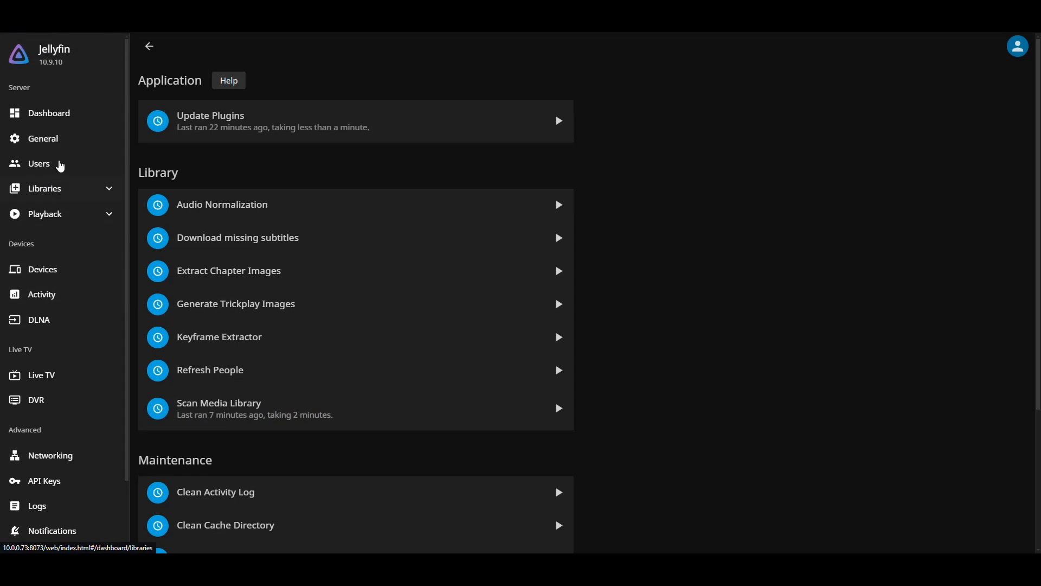
pyautogui.click(20, 59)
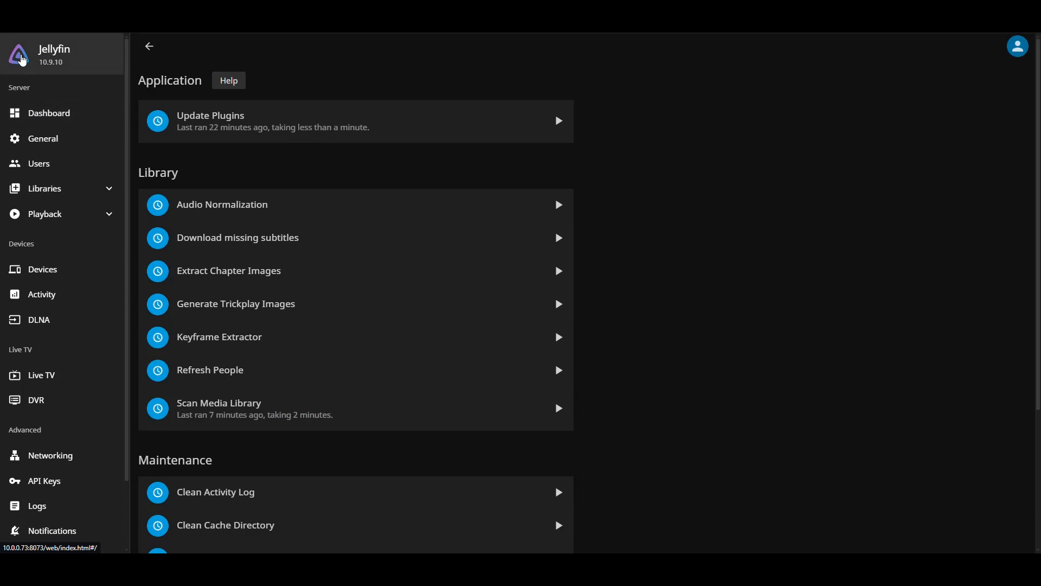
pyautogui.click(19, 51)
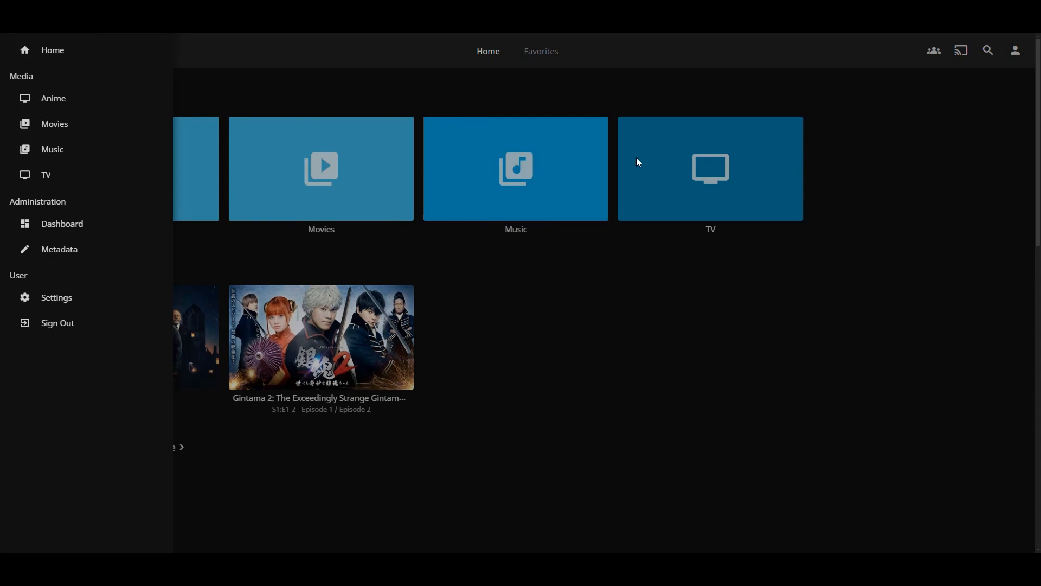
pyautogui.click(726, 359)
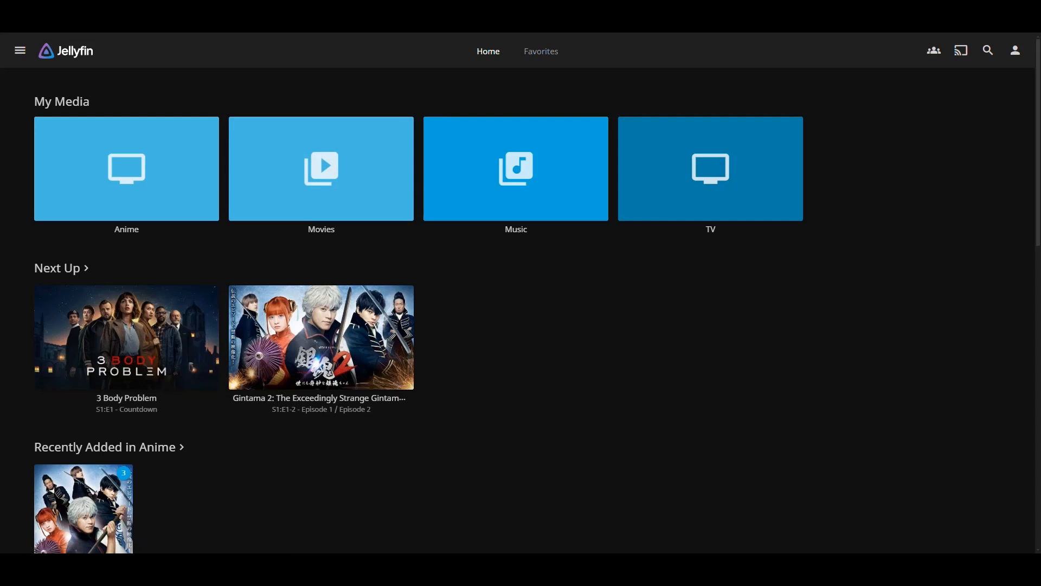
pyautogui.rightClick(484, 109)
pyautogui.click(551, 339)
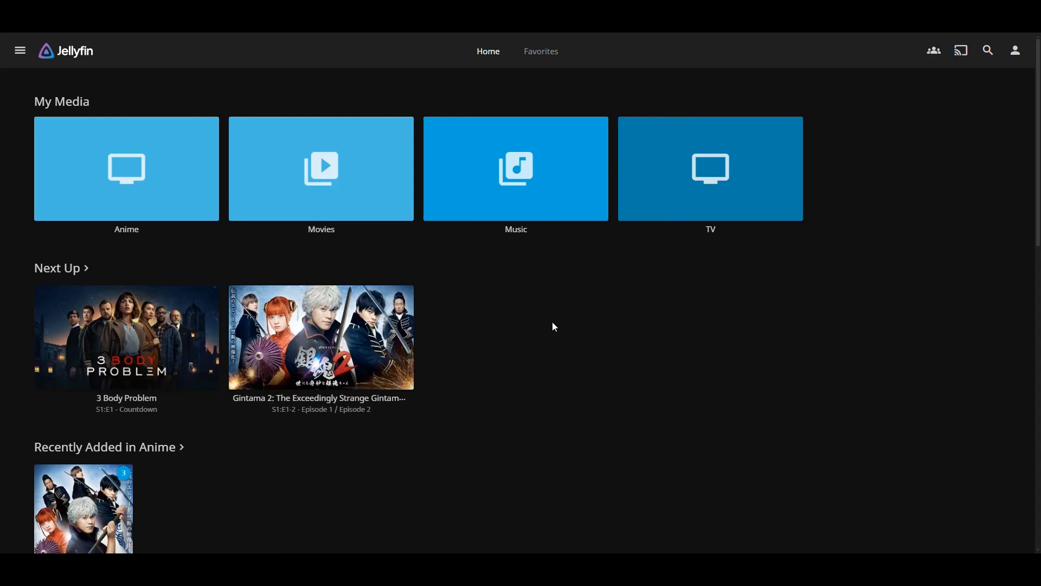